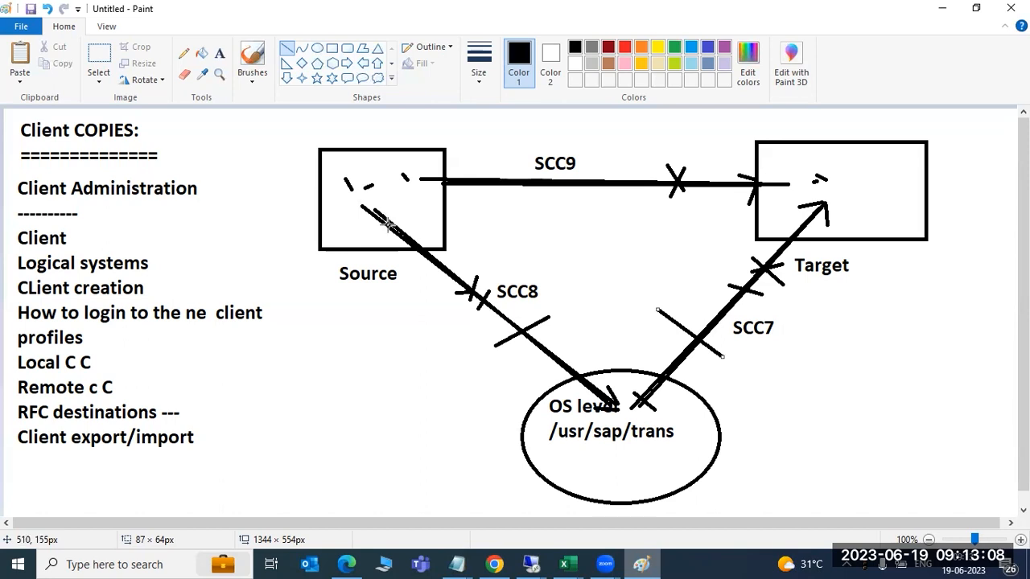
# Step: Draw short strokes on the SCC8 arrow and the Source and Target boxes, then switch to SAP
pyautogui.moveTo(387, 222); pyautogui.dragTo(361, 197)
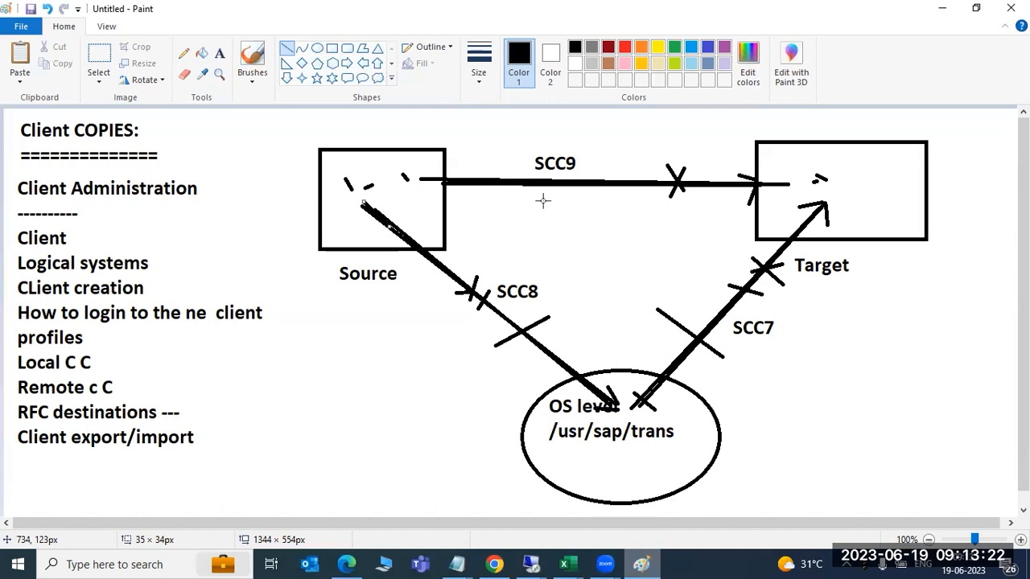
pyautogui.moveTo(386, 178); pyautogui.dragTo(490, 178)
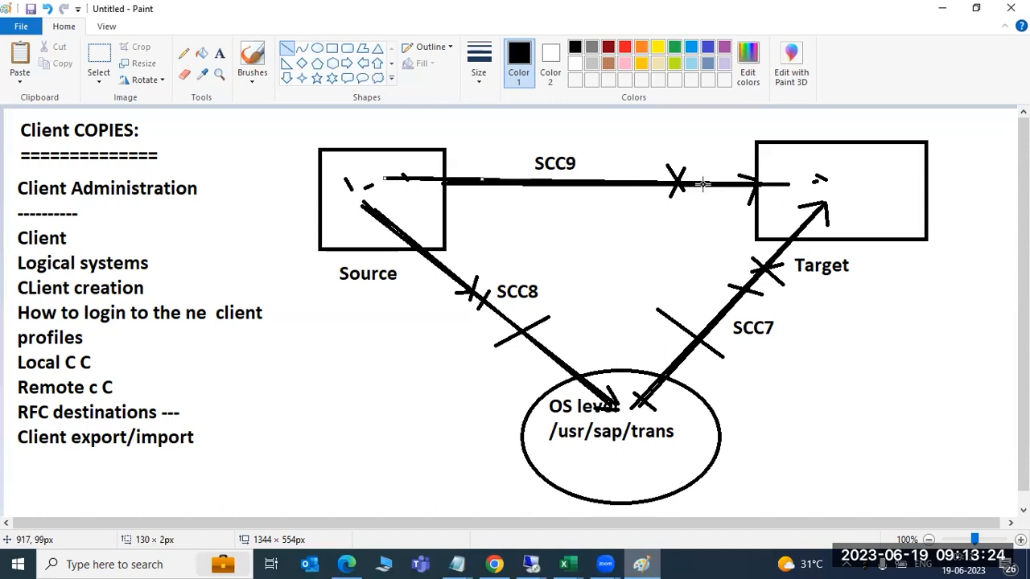
pyautogui.moveTo(813, 179); pyautogui.dragTo(821, 175)
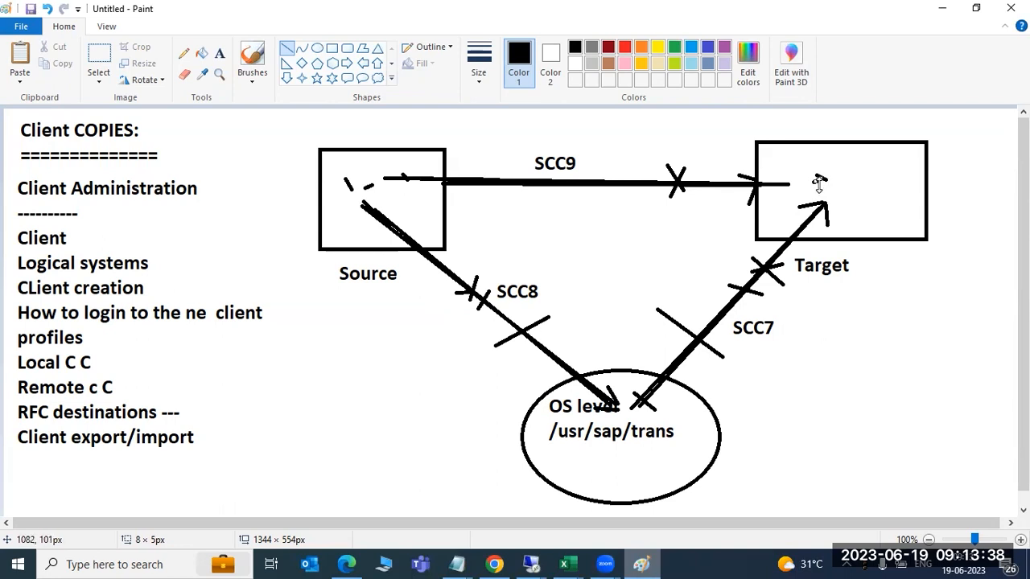
pyautogui.moveTo(847, 172); pyautogui.dragTo(846, 204)
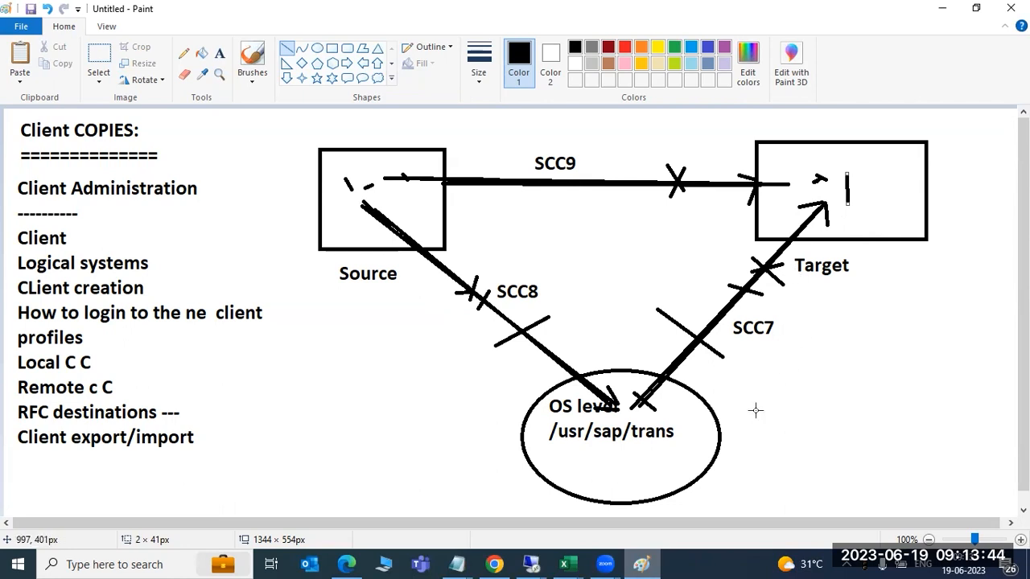
pyautogui.moveTo(538, 563)
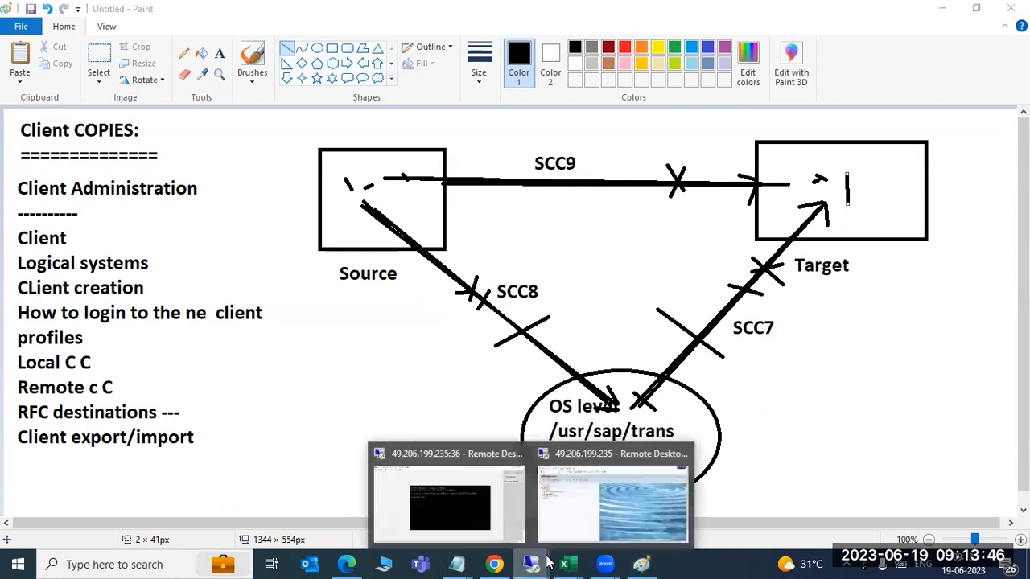
pyautogui.click(588, 510)
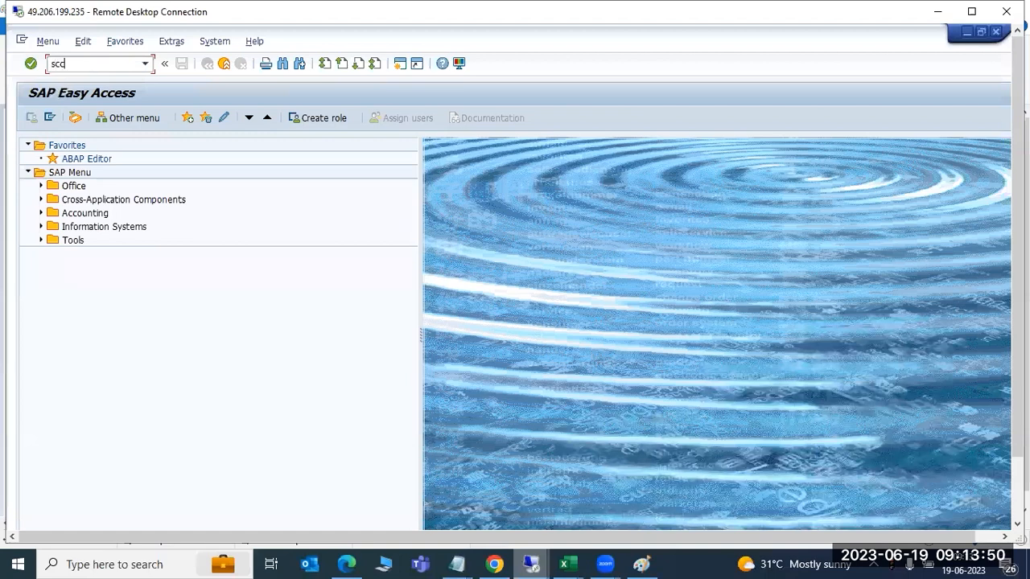
# Step: Start the SCC8 client export, dismissing the terminated-copy notice and profile-change warning
pyautogui.press('Return')
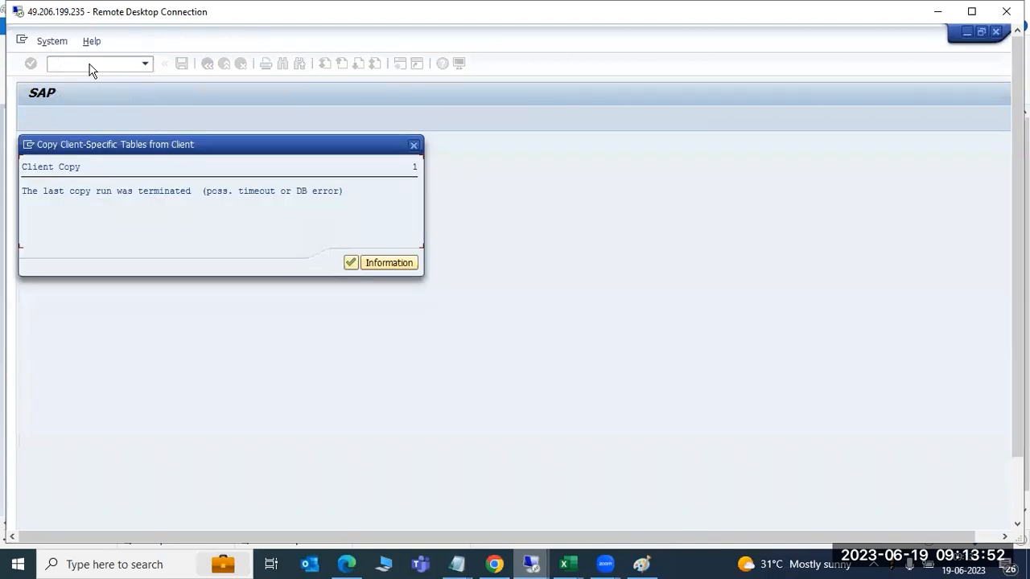
pyautogui.click(354, 262)
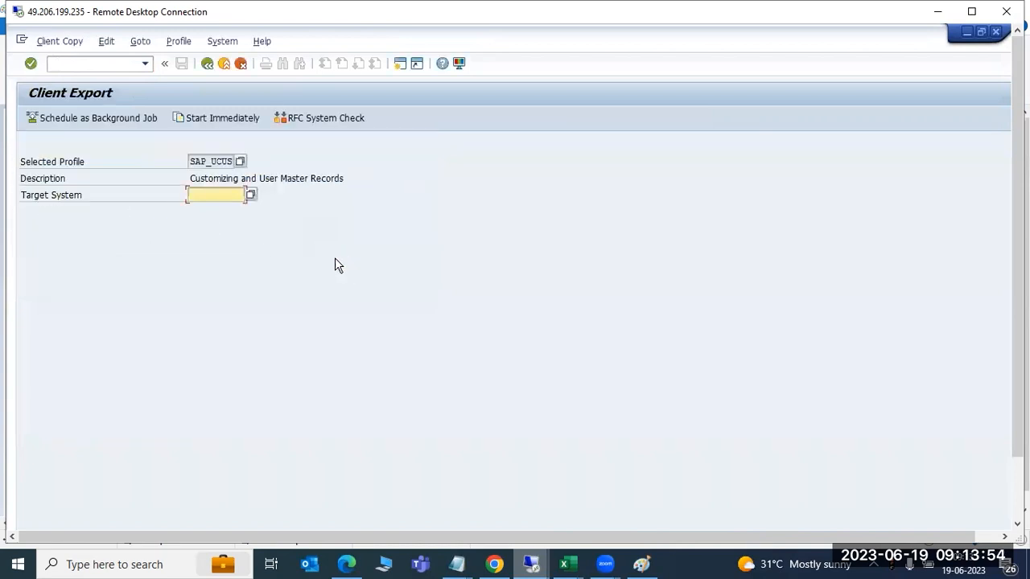
pyautogui.click(240, 161)
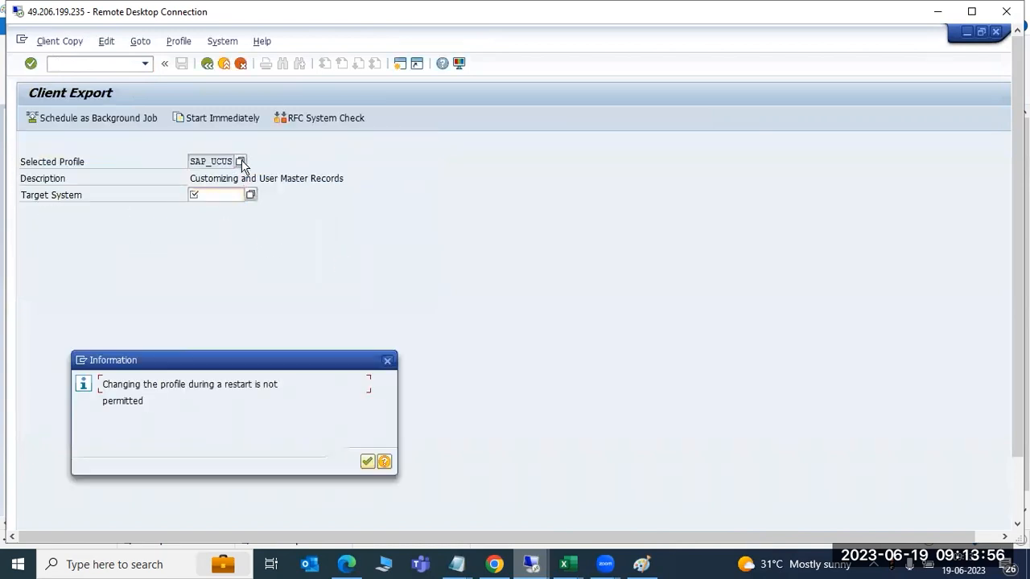
pyautogui.click(367, 461)
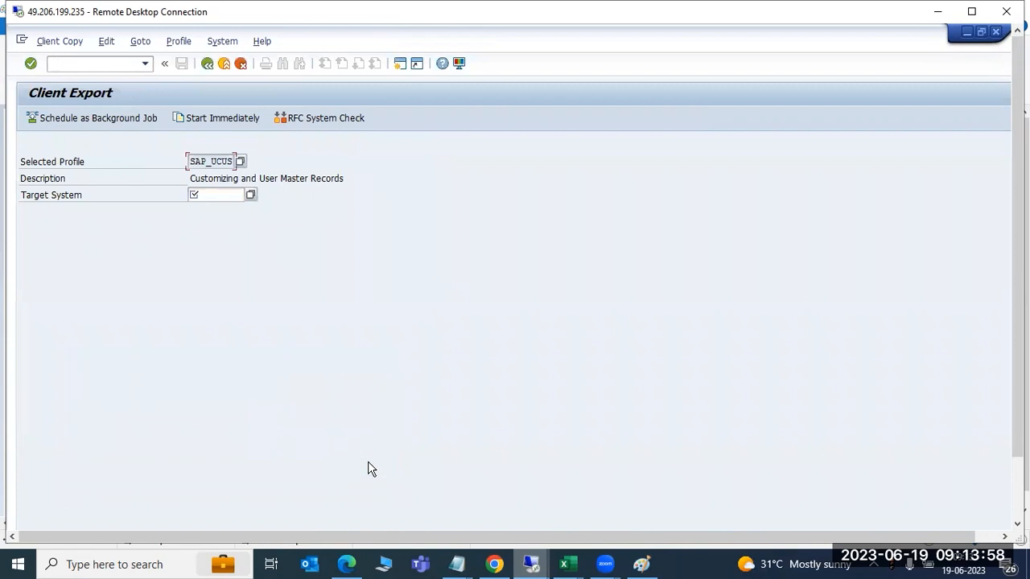
# Step: Pick ECP from the target system list and confirm it as the transport target
pyautogui.click(251, 196)
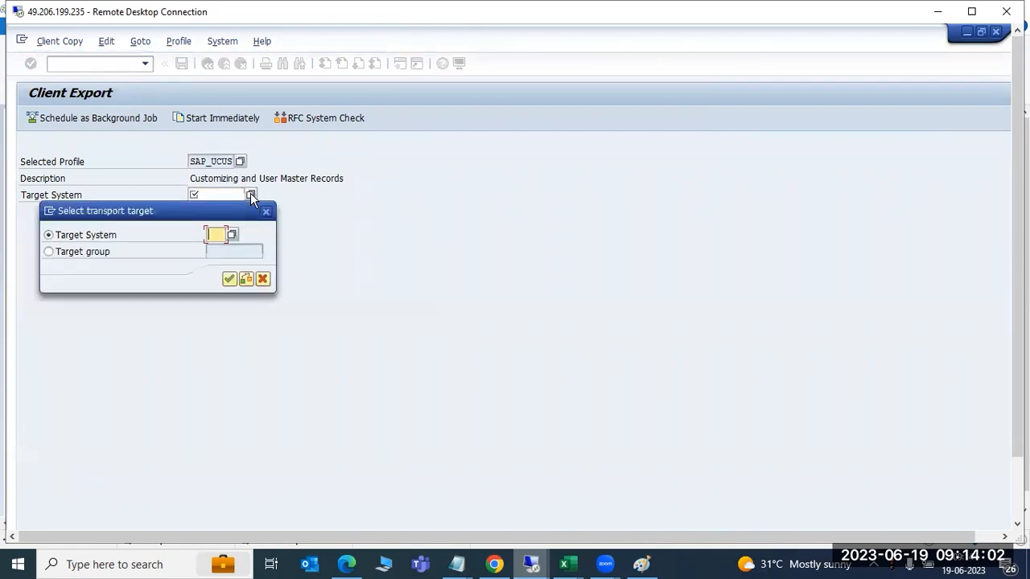
pyautogui.click(231, 235)
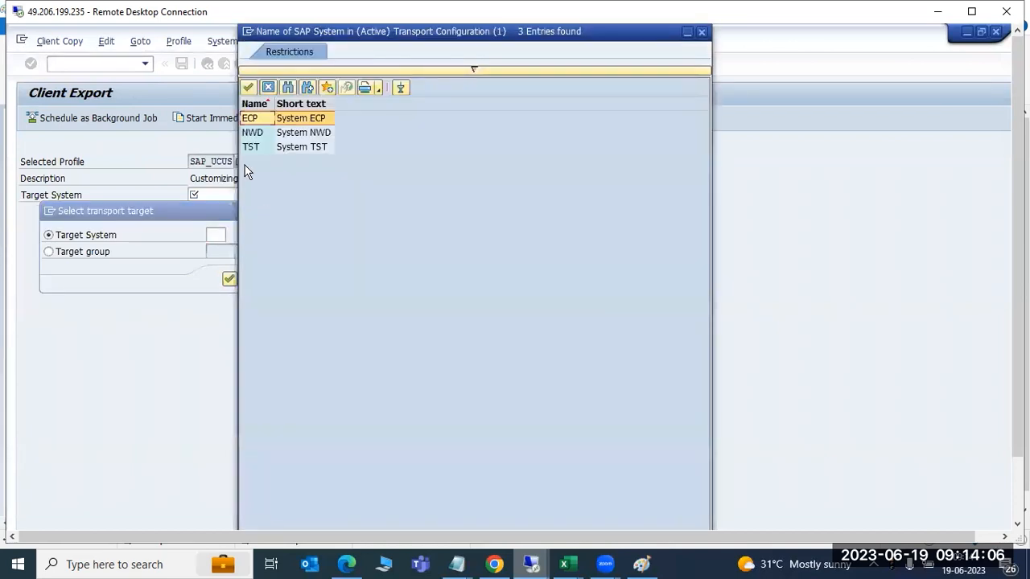
pyautogui.click(257, 134)
pyautogui.click(264, 150)
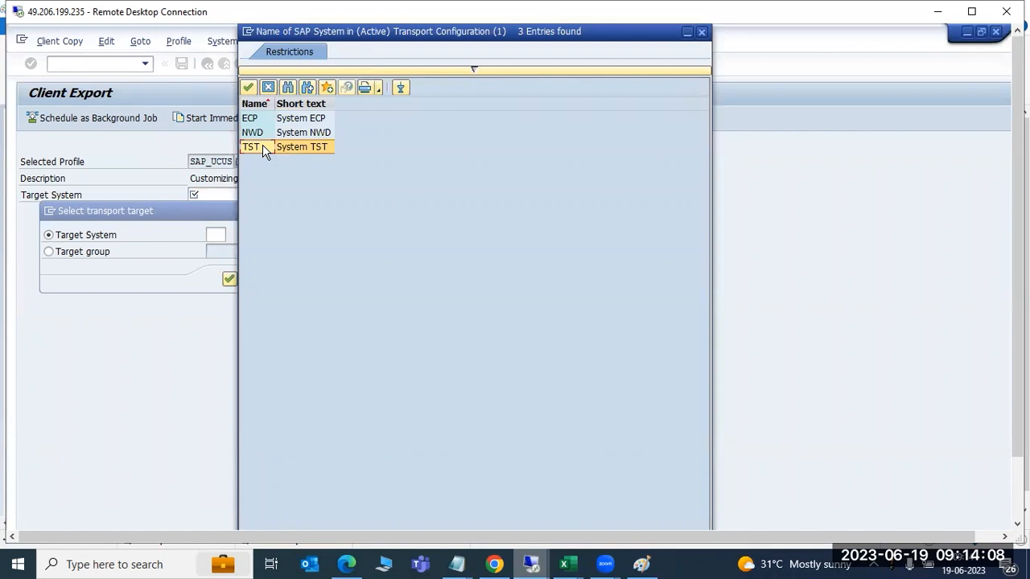
pyautogui.doubleClick(254, 121)
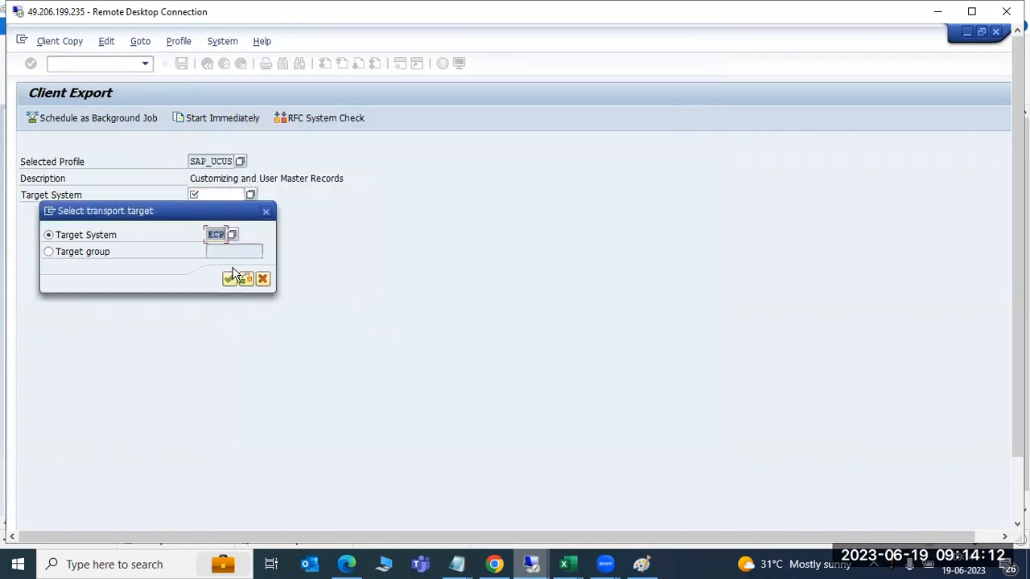
pyautogui.click(230, 277)
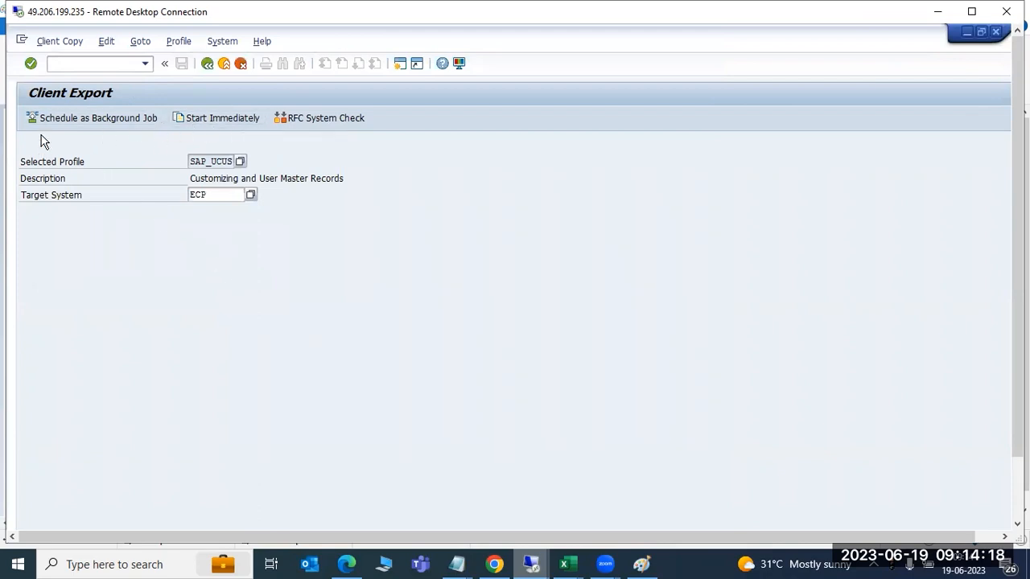
# Step: Schedule the export as an immediate background job and continue past parameter verification
pyautogui.click(62, 119)
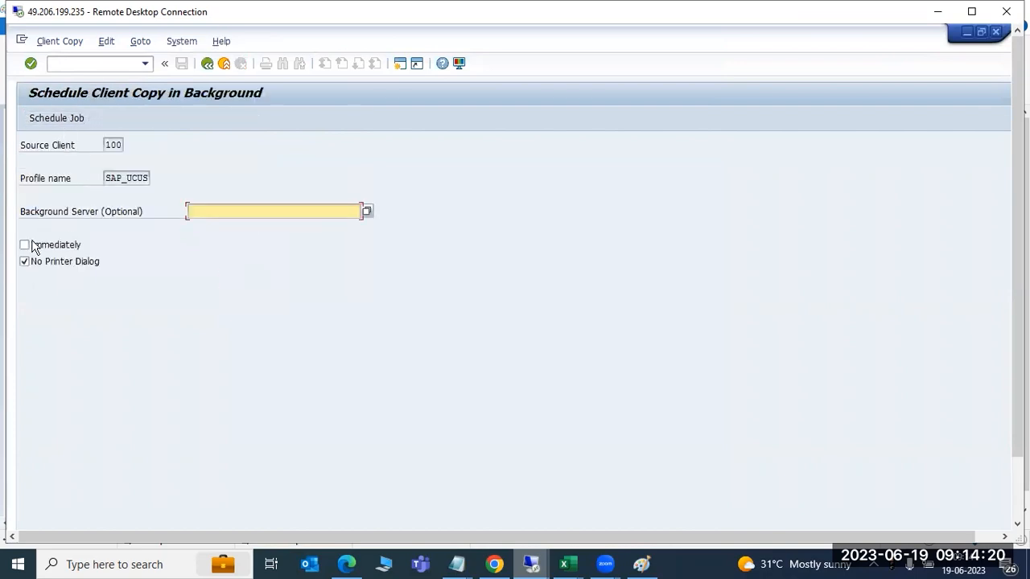
pyautogui.click(29, 245)
pyautogui.click(80, 117)
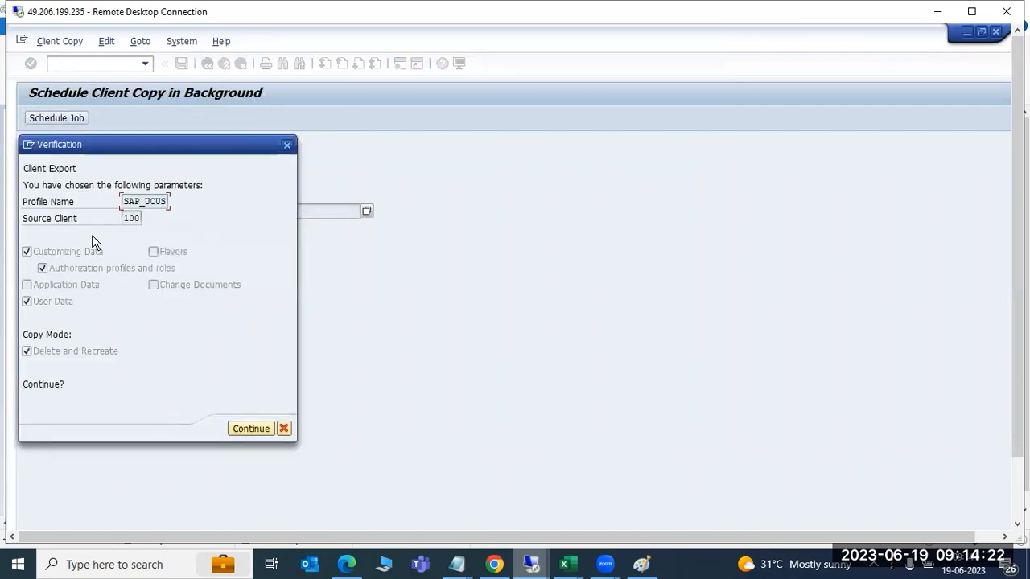
pyautogui.click(241, 429)
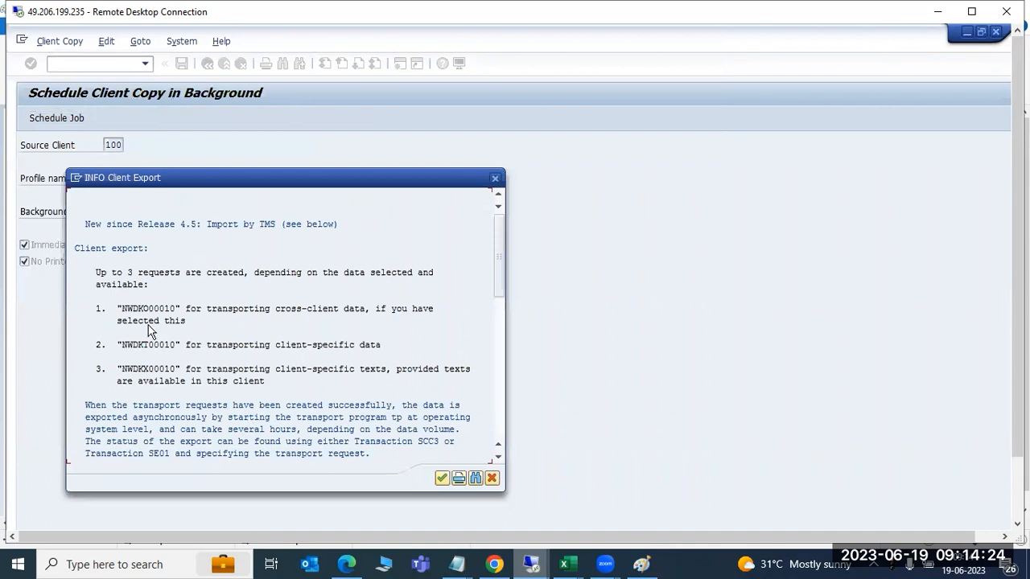
pyautogui.click(126, 312)
# Step: Review the notice's client-specific data, texts and up-to-3-requests lines, then move it up-right
pyautogui.click(141, 345)
pyautogui.click(145, 369)
pyautogui.click(124, 274)
pyautogui.moveTo(161, 181); pyautogui.dragTo(499, 127)
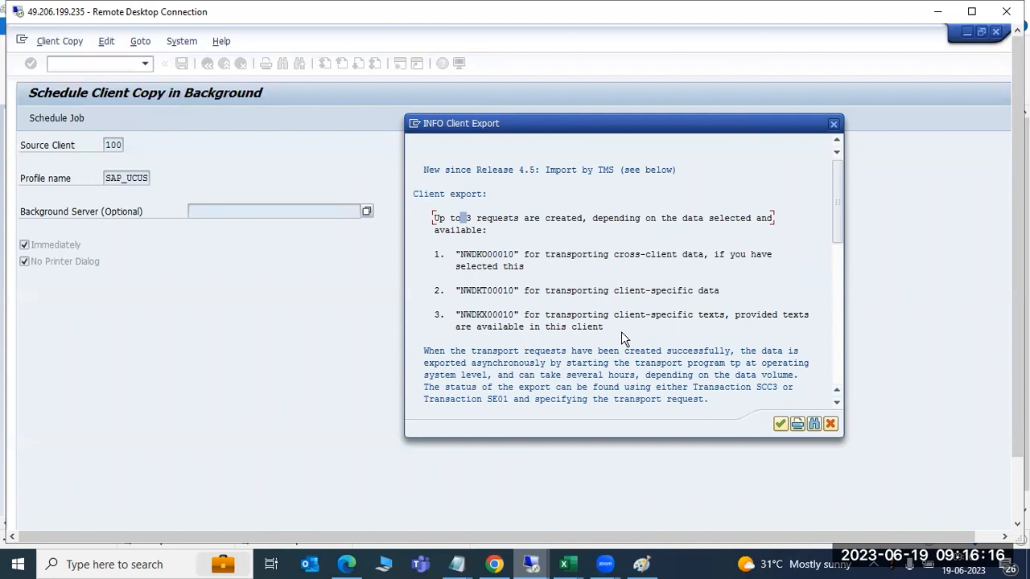
pyautogui.moveTo(1017, 384); pyautogui.dragTo(1016, 430)
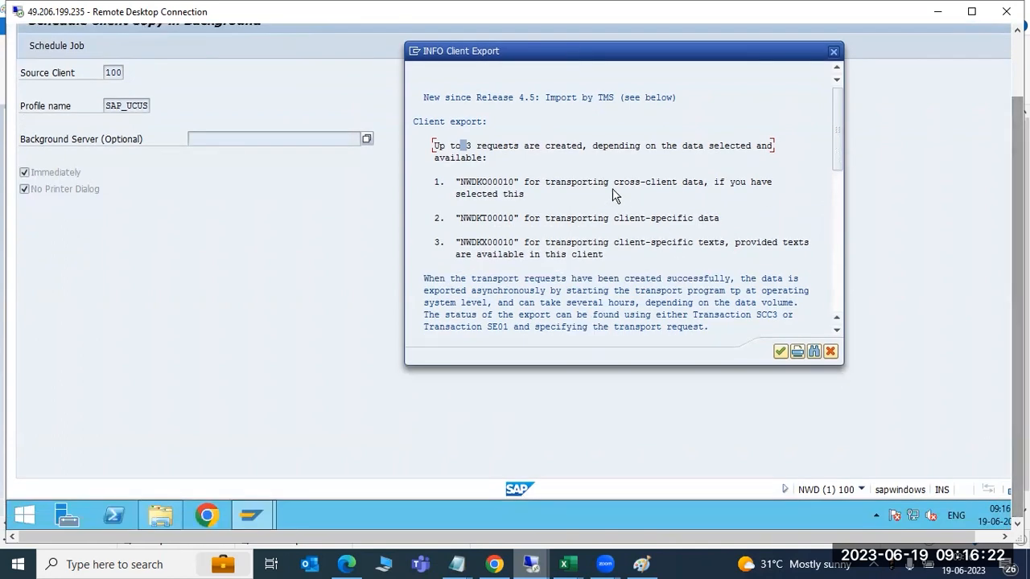
# Step: Open E:\usr\sap\trans\cofiles in File Explorer and sort files by date, newest first
pyautogui.click(166, 512)
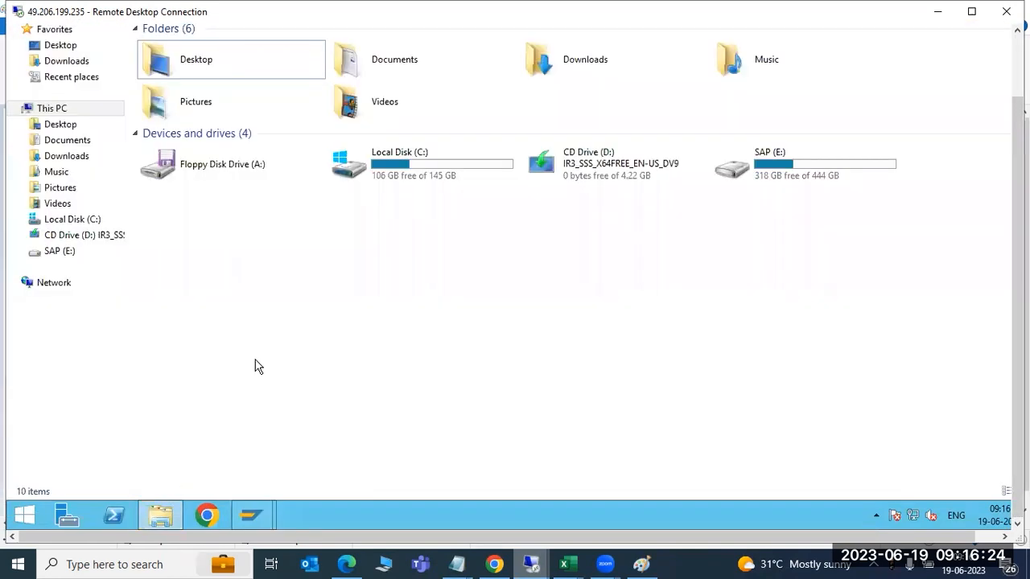
pyautogui.doubleClick(787, 164)
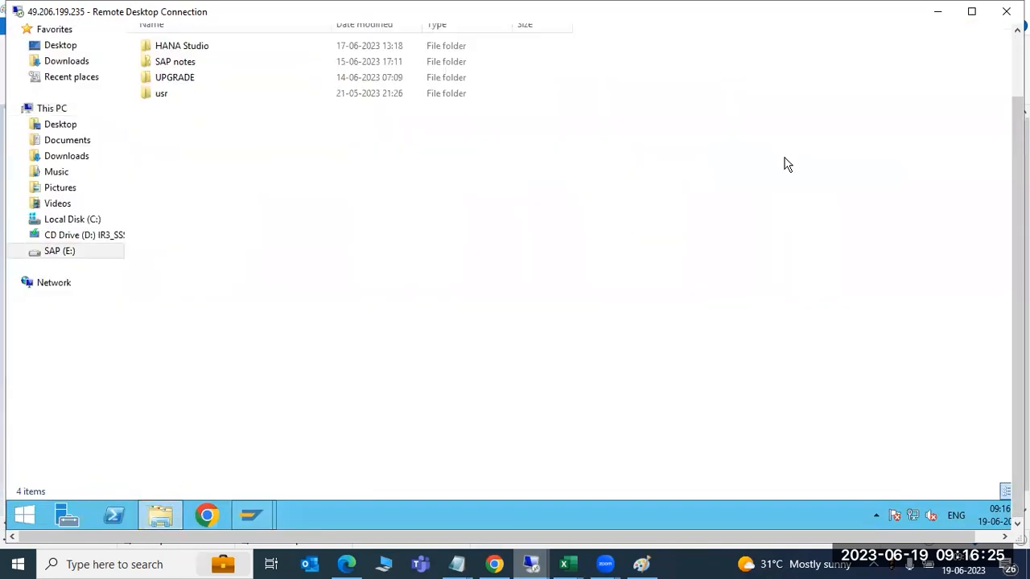
pyautogui.doubleClick(193, 94)
pyautogui.moveTo(1011, 233); pyautogui.dragTo(1011, 163)
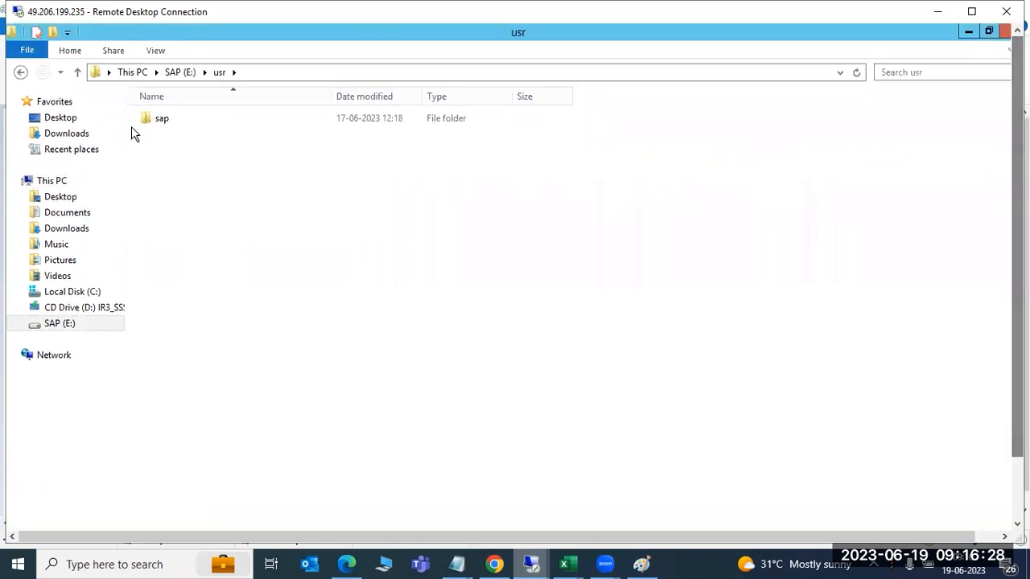
pyautogui.doubleClick(173, 123)
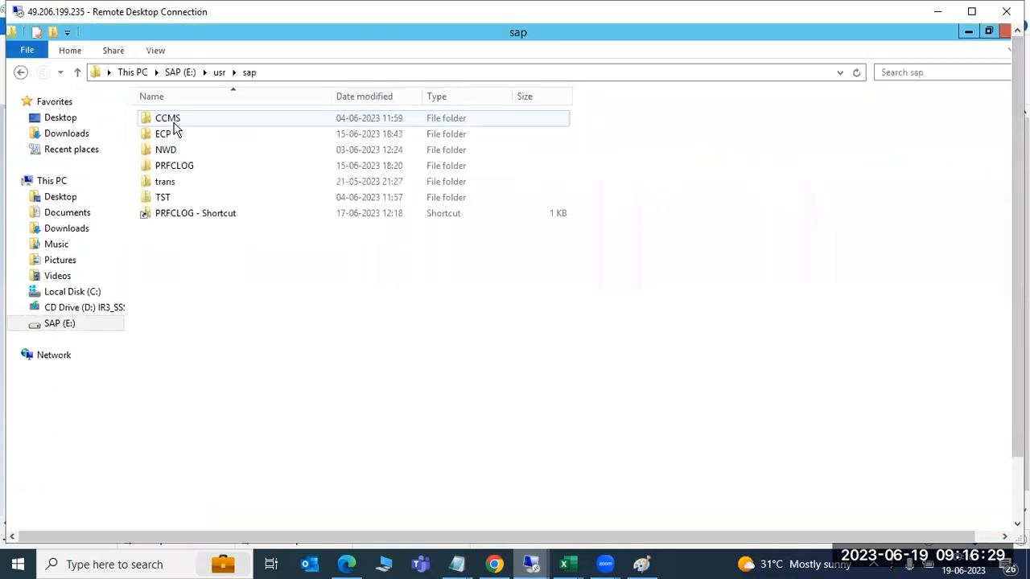
pyautogui.doubleClick(161, 186)
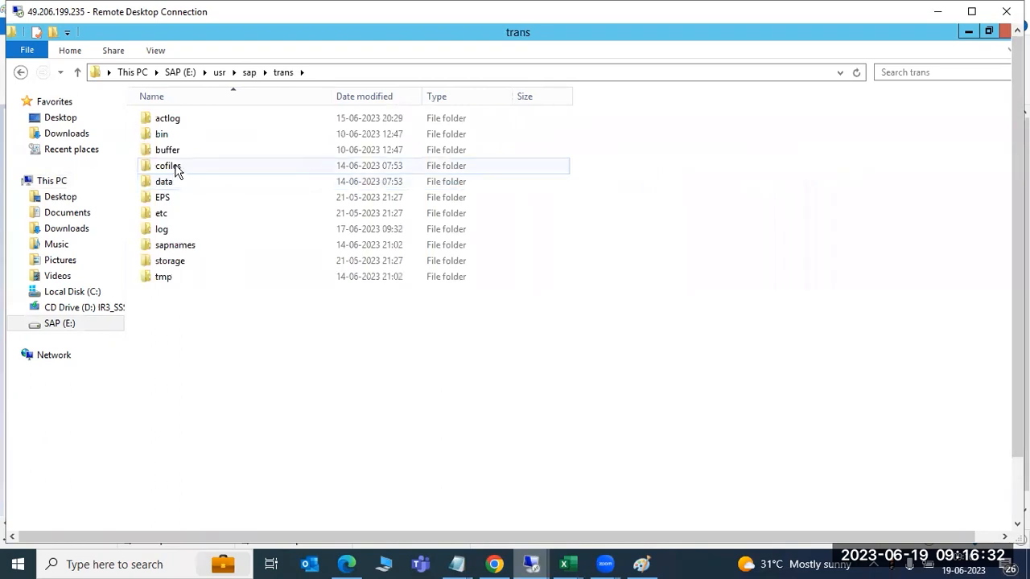
pyautogui.doubleClick(170, 167)
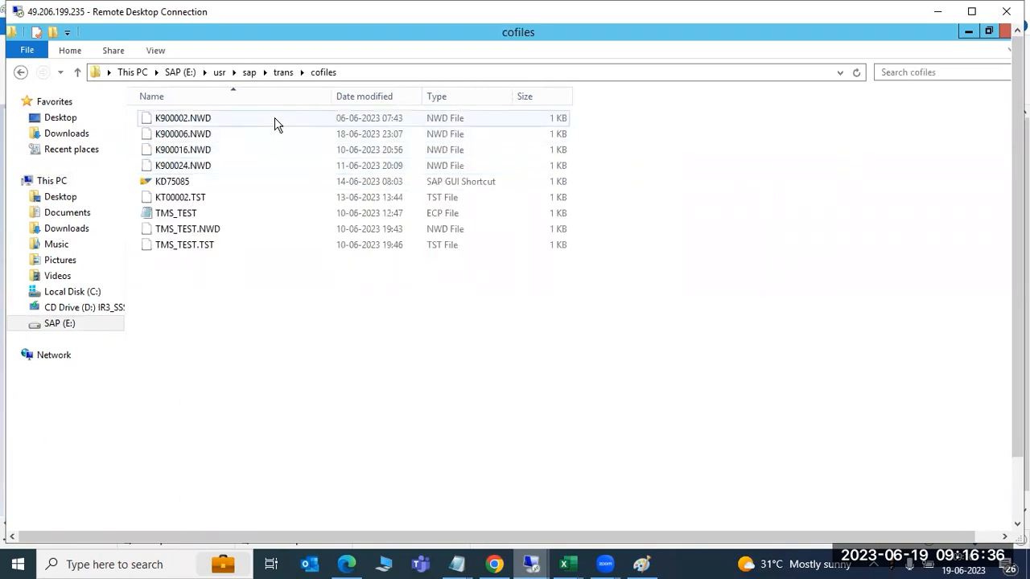
pyautogui.click(358, 97)
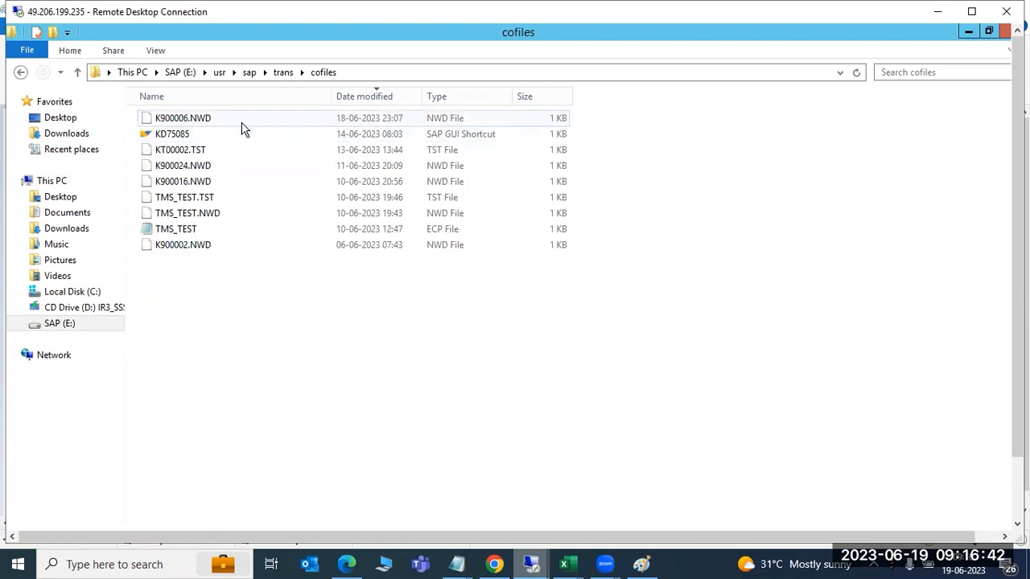
# Step: Return to the scheduled client copy in the SAP window
pyautogui.moveTo(1017, 387); pyautogui.dragTo(1018, 463)
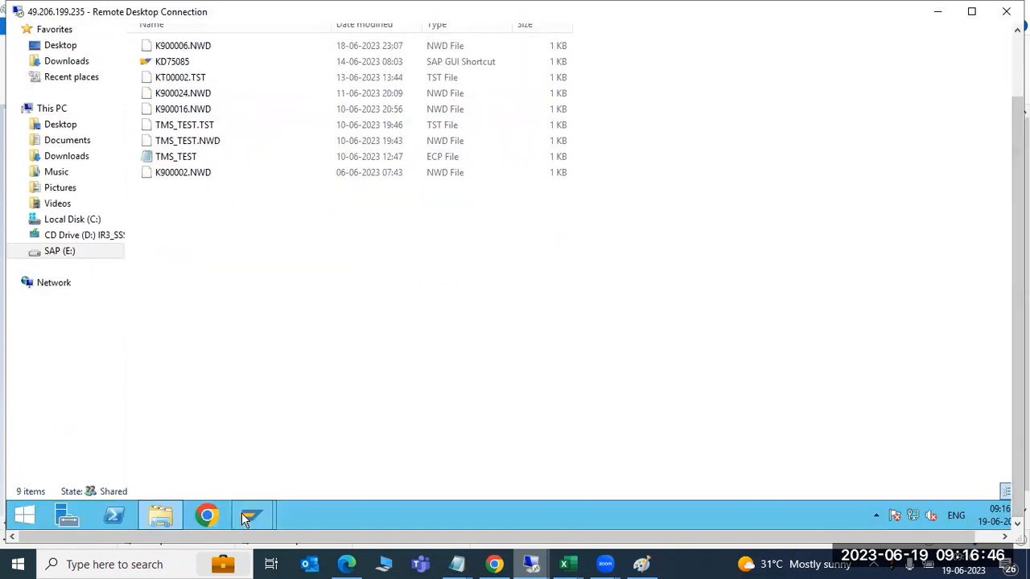
pyautogui.moveTo(251, 515)
pyautogui.click(297, 443)
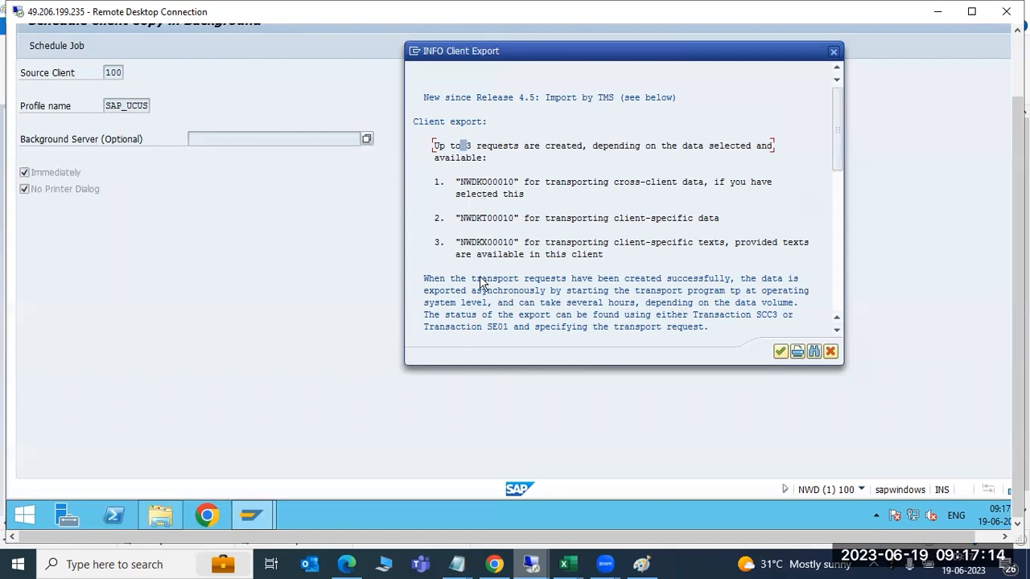
# Step: Confirm the INFO Client Export notice and the job-scheduled message, then return to File Explorer
pyautogui.click(779, 353)
pyautogui.click(367, 390)
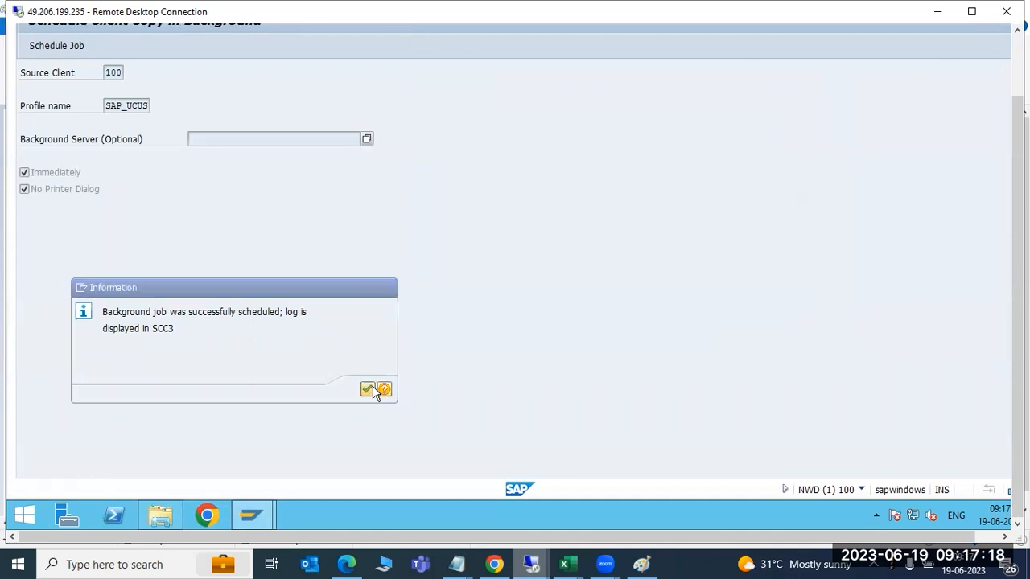
pyautogui.click(160, 515)
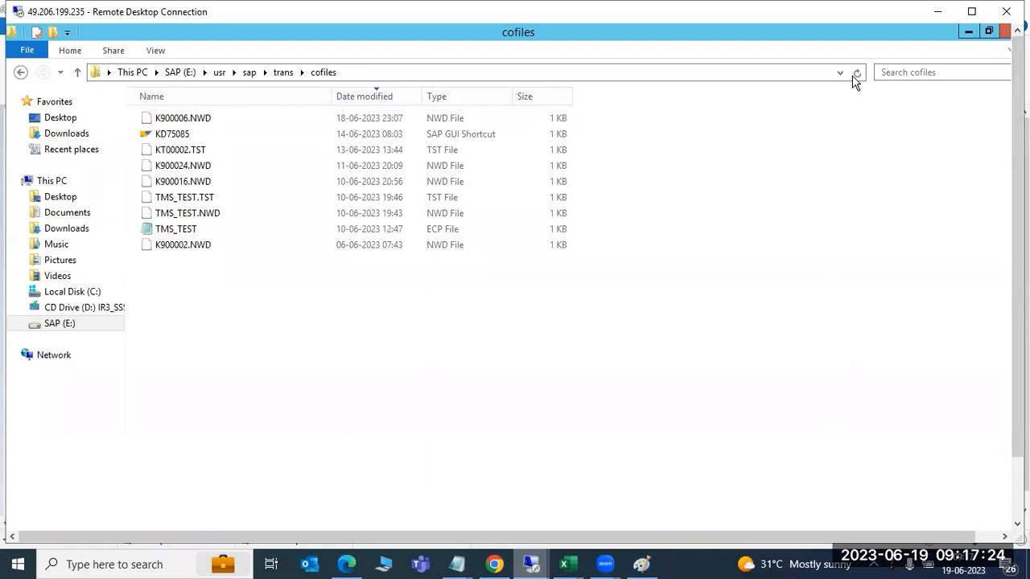
# Step: Check the trans data folder sorted by Date modified, then go back to trans
pyautogui.click(283, 72)
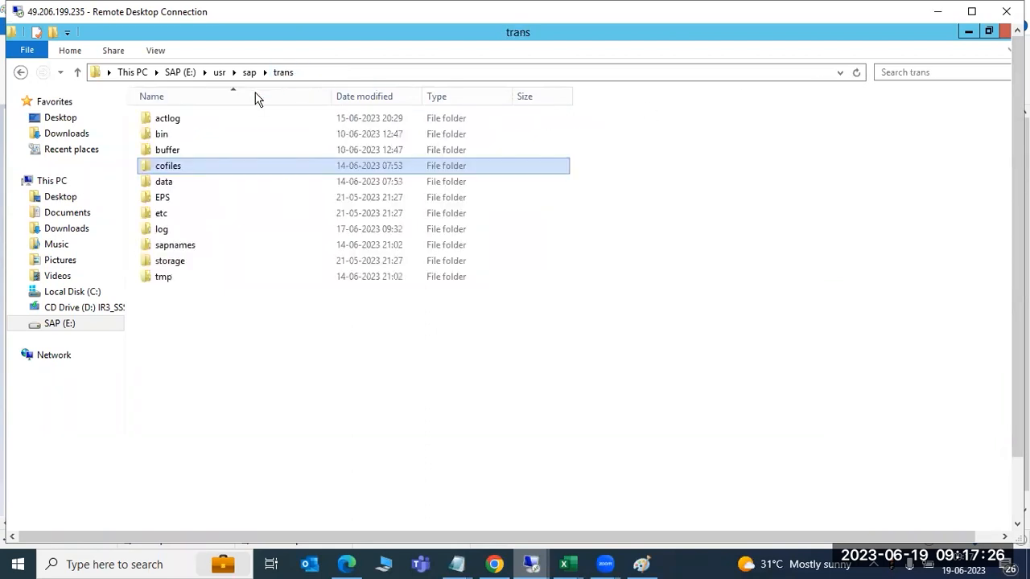
pyautogui.doubleClick(159, 187)
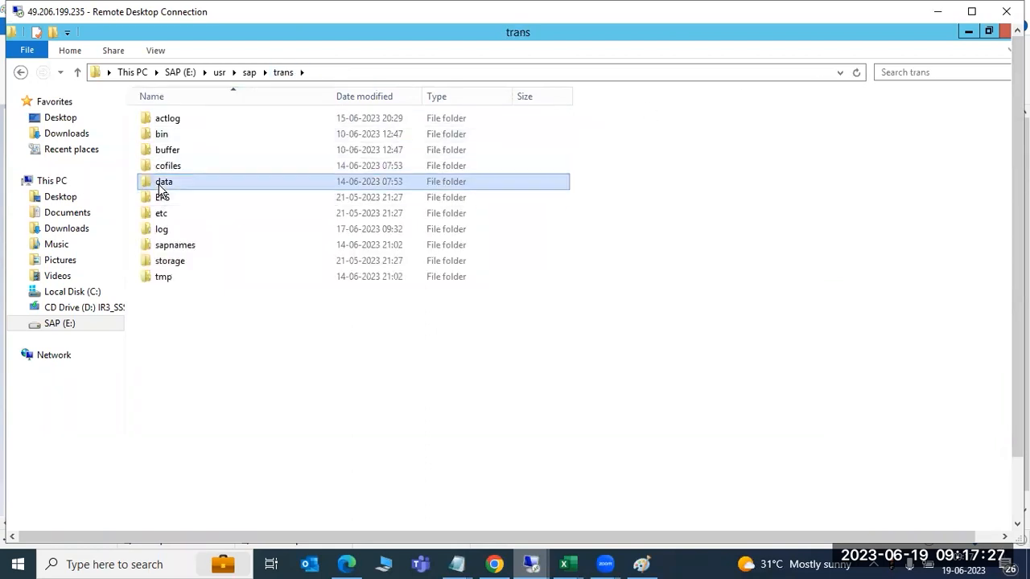
pyautogui.click(370, 97)
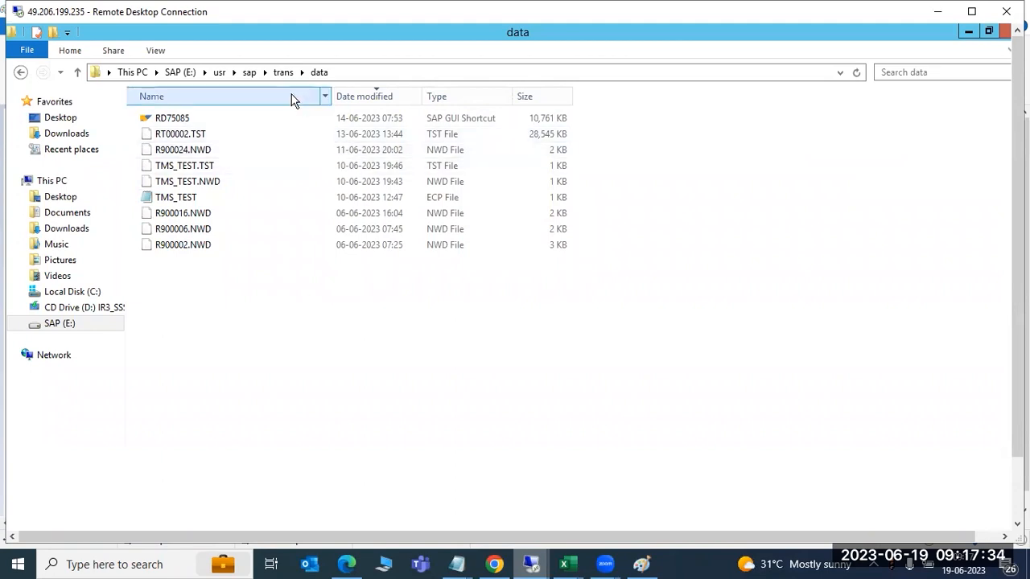
pyautogui.click(281, 72)
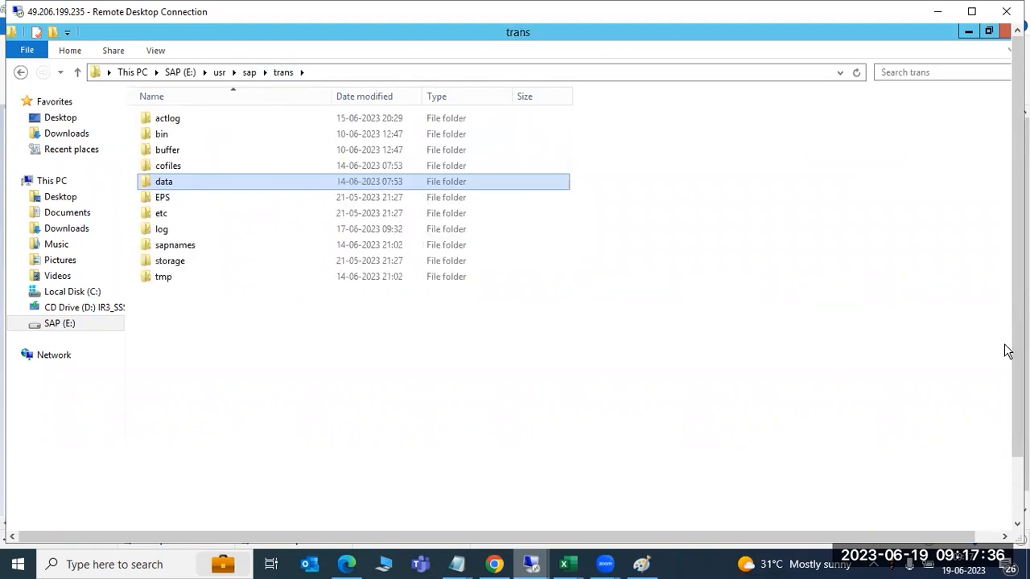
# Step: Bring the SAP Easy Access window back to the front
pyautogui.moveTo(1017, 354); pyautogui.dragTo(1018, 427)
pyautogui.click(252, 516)
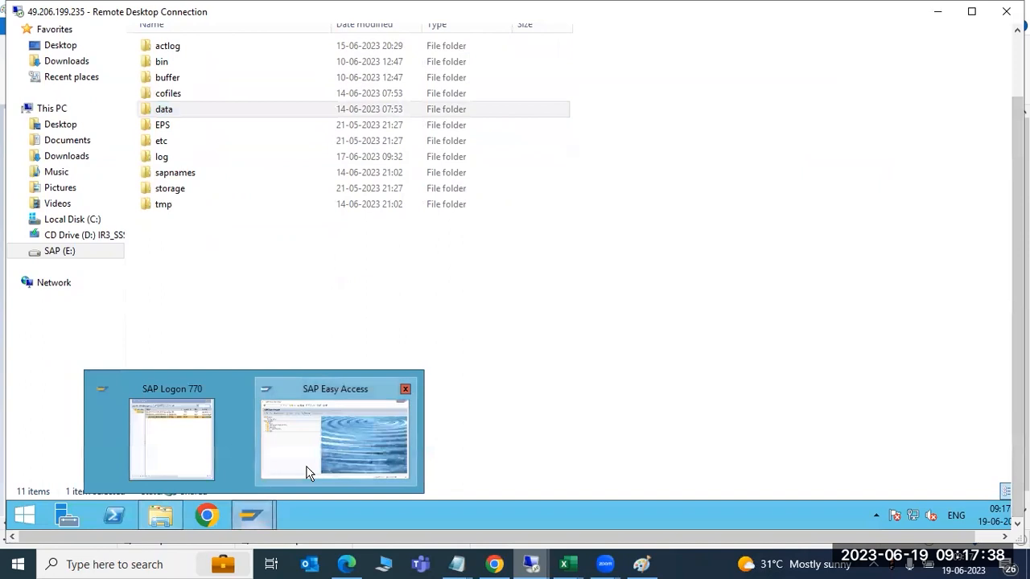
pyautogui.click(308, 473)
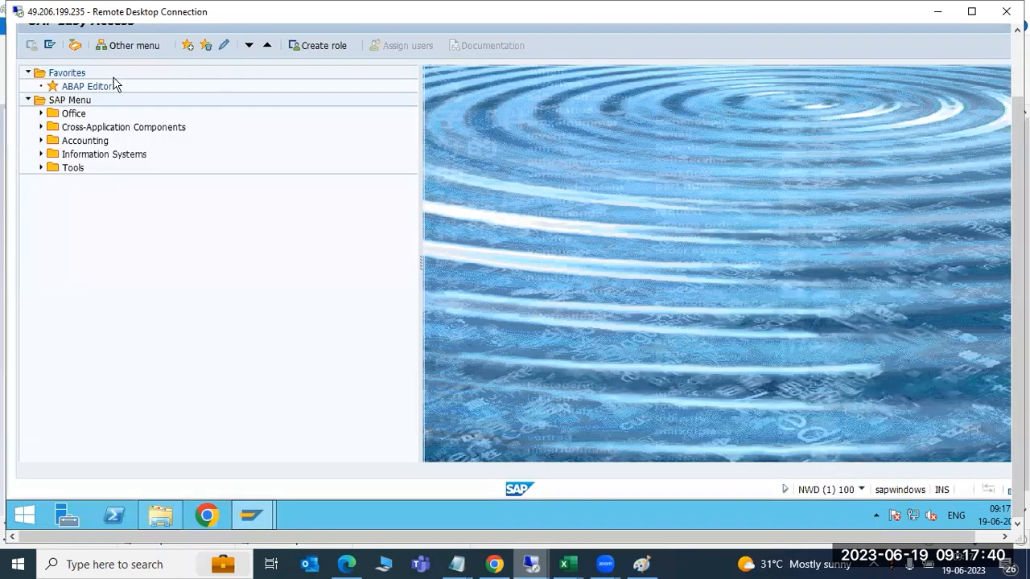
# Step: Run SCC3 and list client copy logs for all clients, dismissing the security warnings
pyautogui.scroll(2, 114, 84)
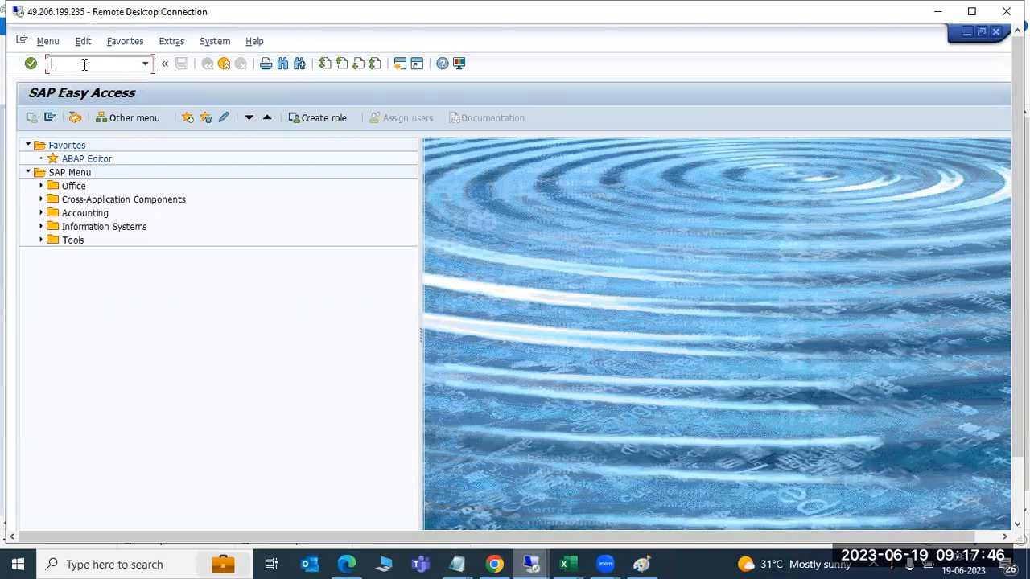
pyautogui.write('scc3')
pyautogui.press('Return')
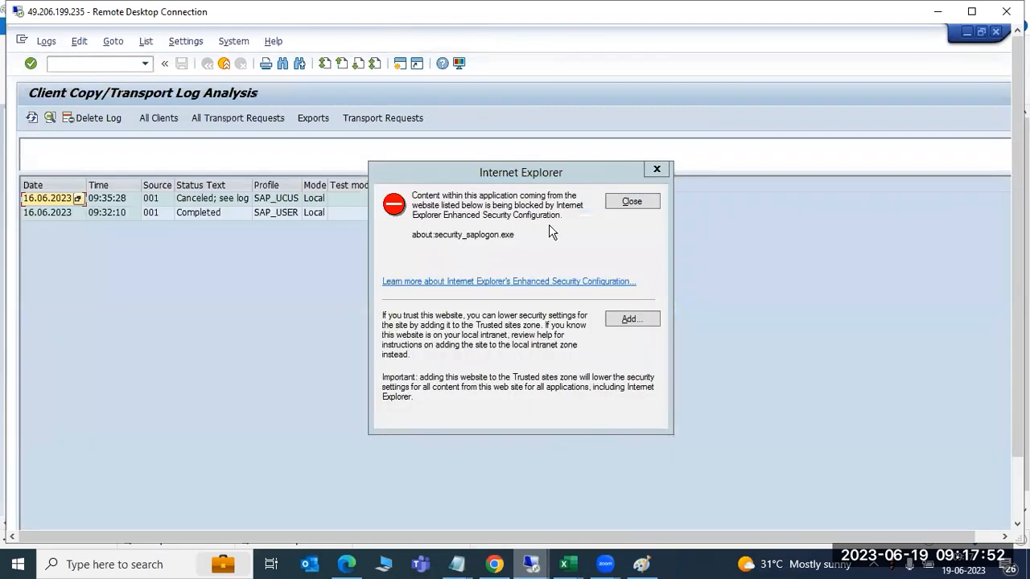
pyautogui.click(629, 202)
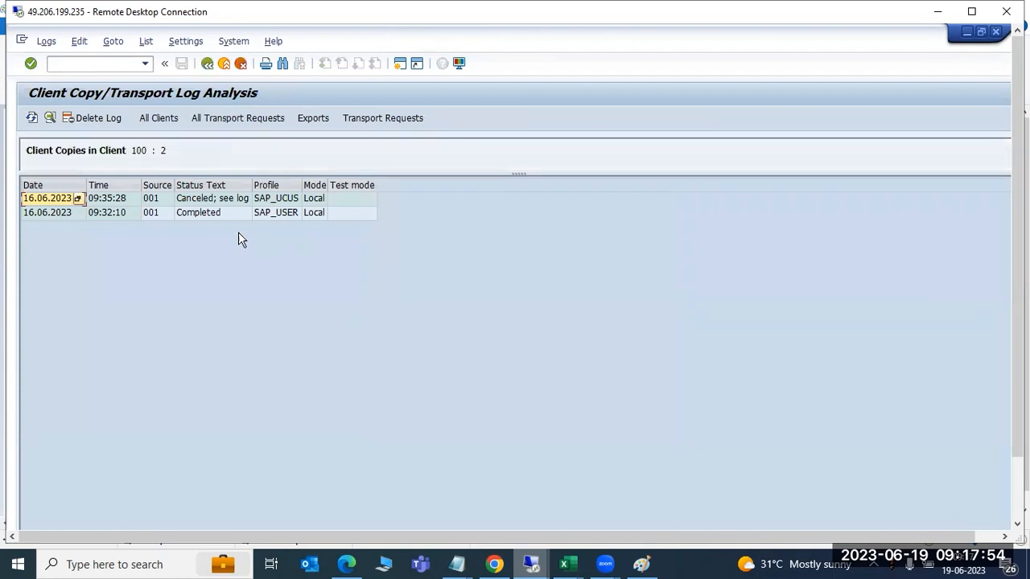
pyautogui.click(160, 120)
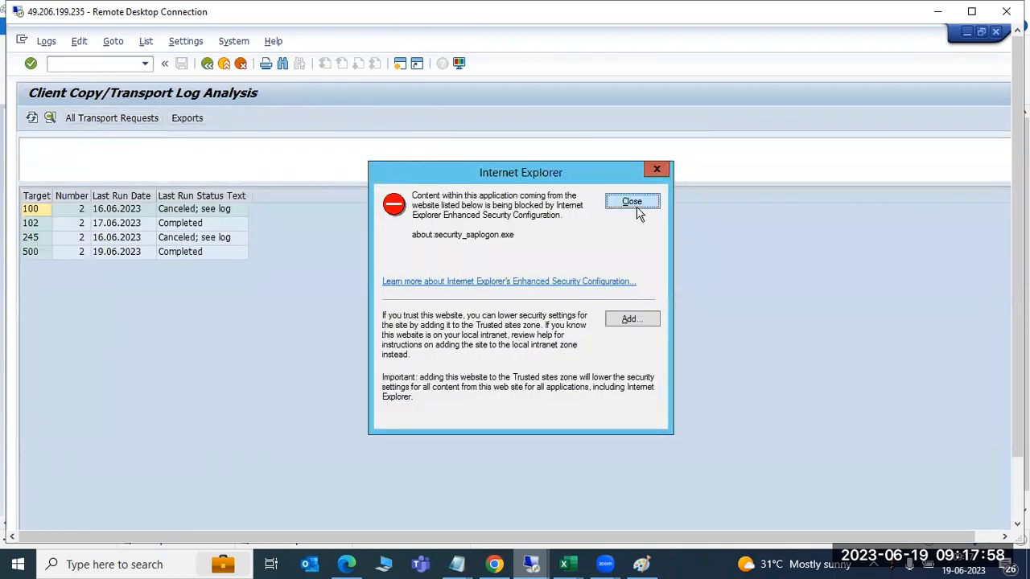
pyautogui.click(636, 206)
# Step: Under Exports, open the Processing… export of client 100 from 19.06.2023
pyautogui.click(200, 121)
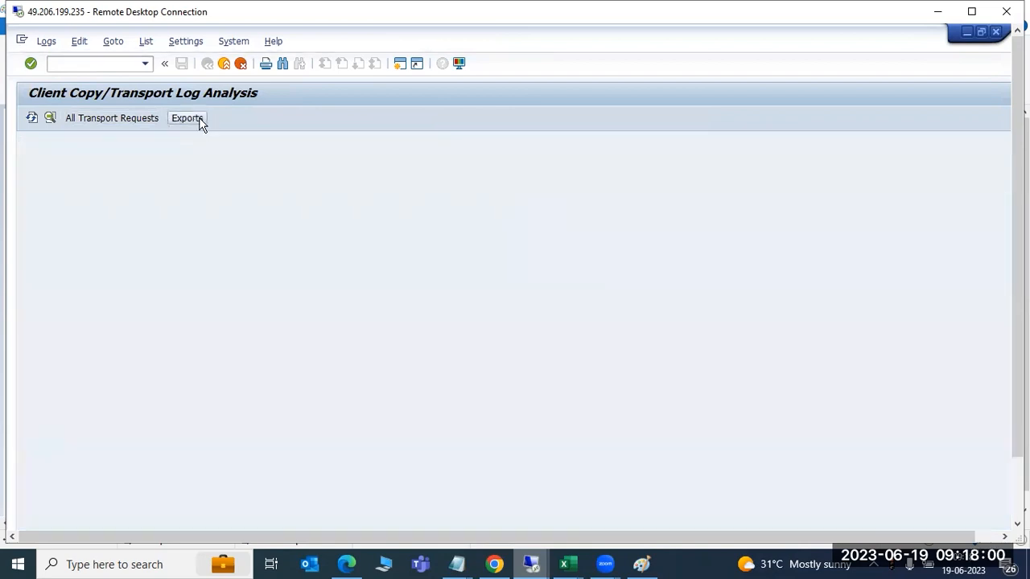
pyautogui.click(632, 202)
pyautogui.doubleClick(193, 211)
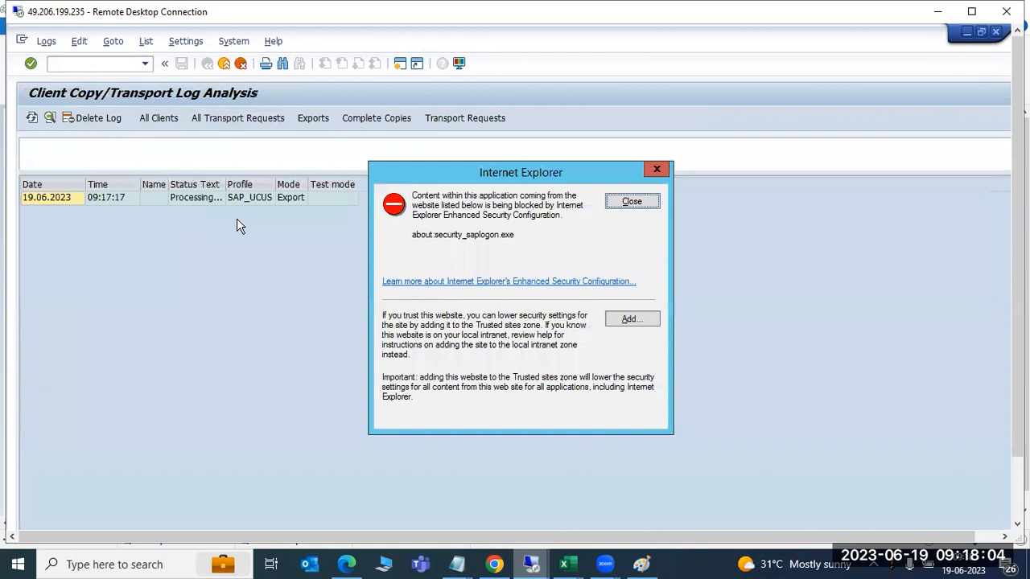
pyautogui.click(631, 201)
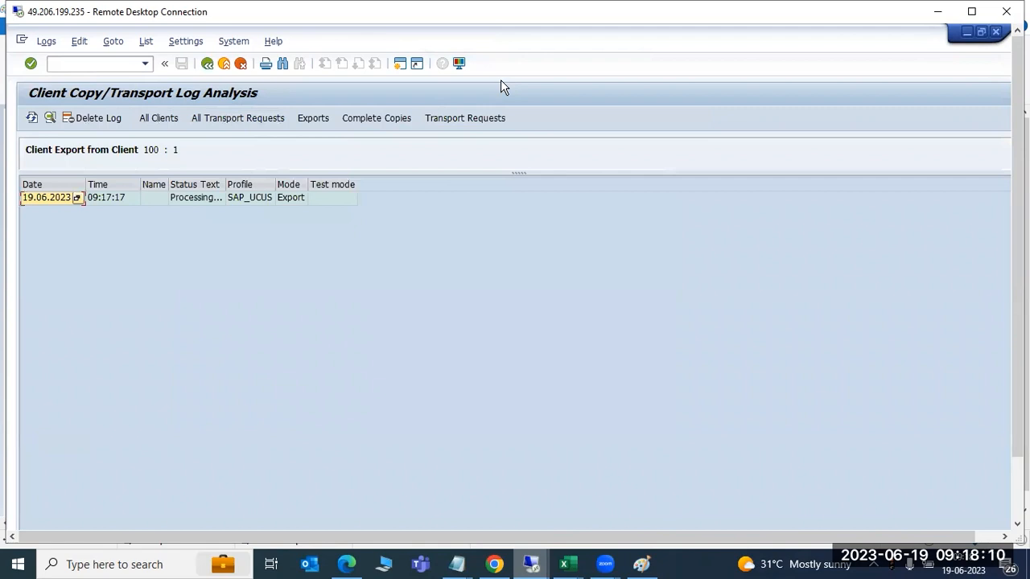
pyautogui.doubleClick(188, 199)
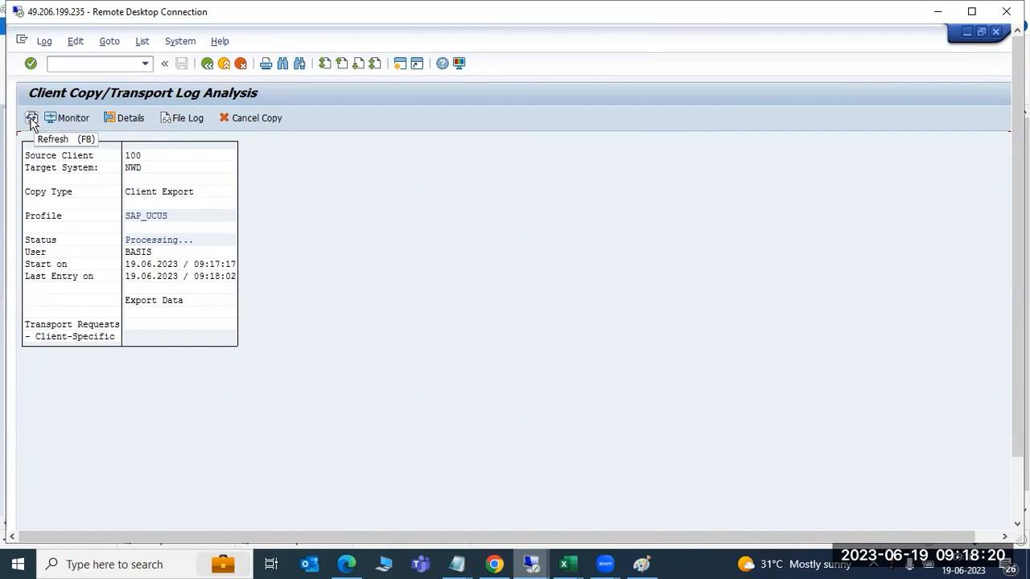
pyautogui.moveTo(563, 564)
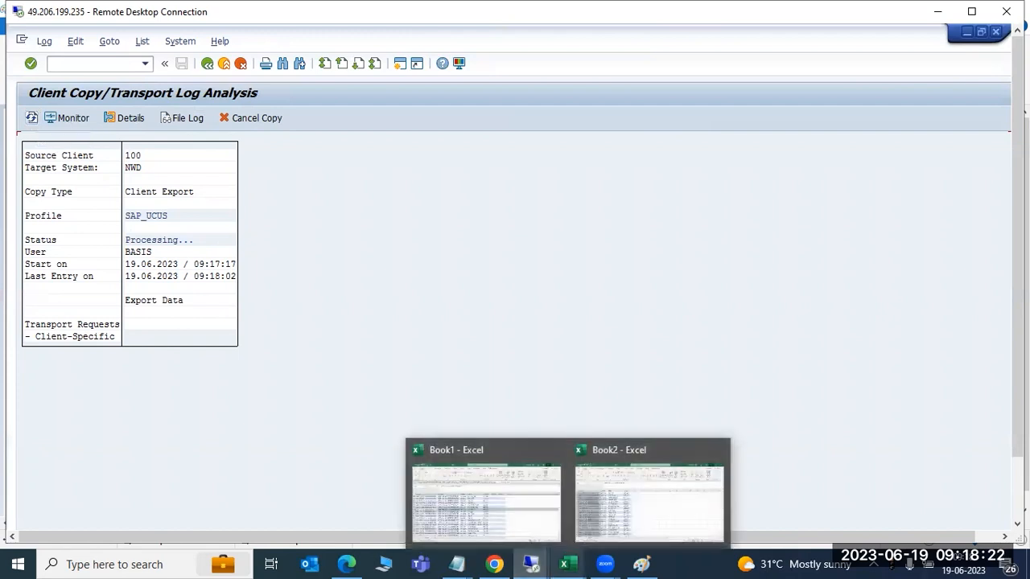
pyautogui.moveTo(1018, 322); pyautogui.dragTo(1018, 386)
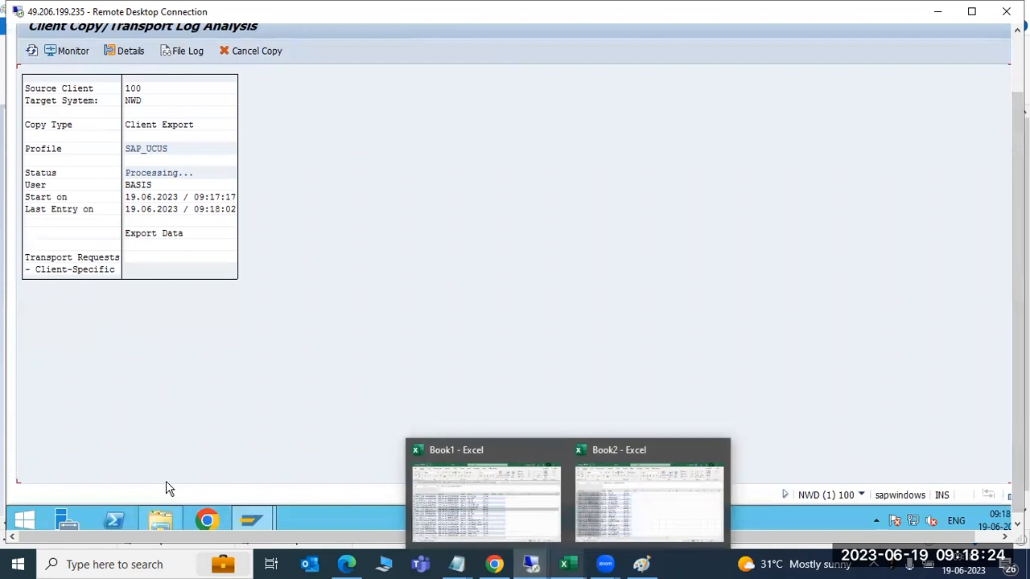
pyautogui.moveTo(251, 523)
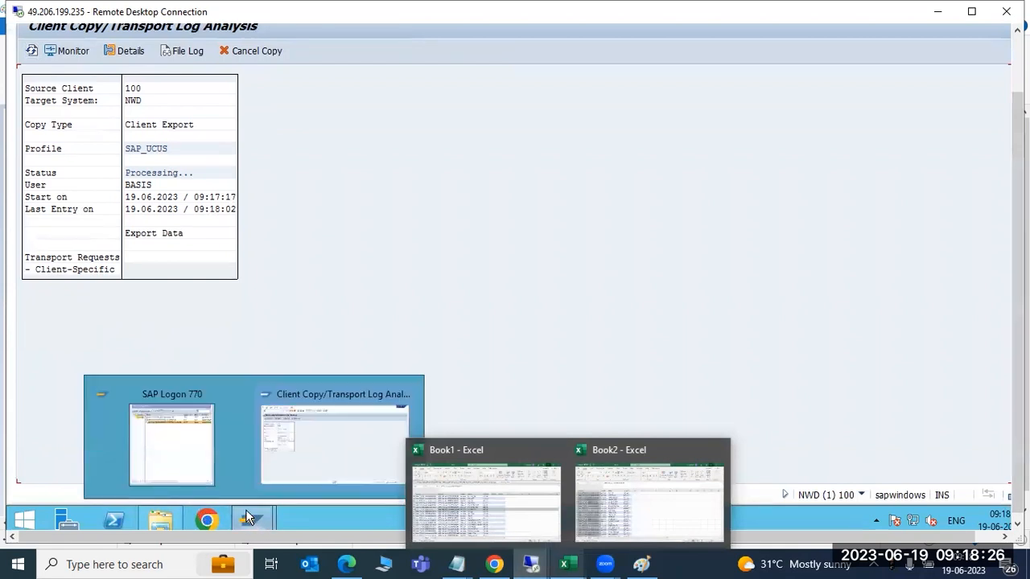
pyautogui.click(166, 521)
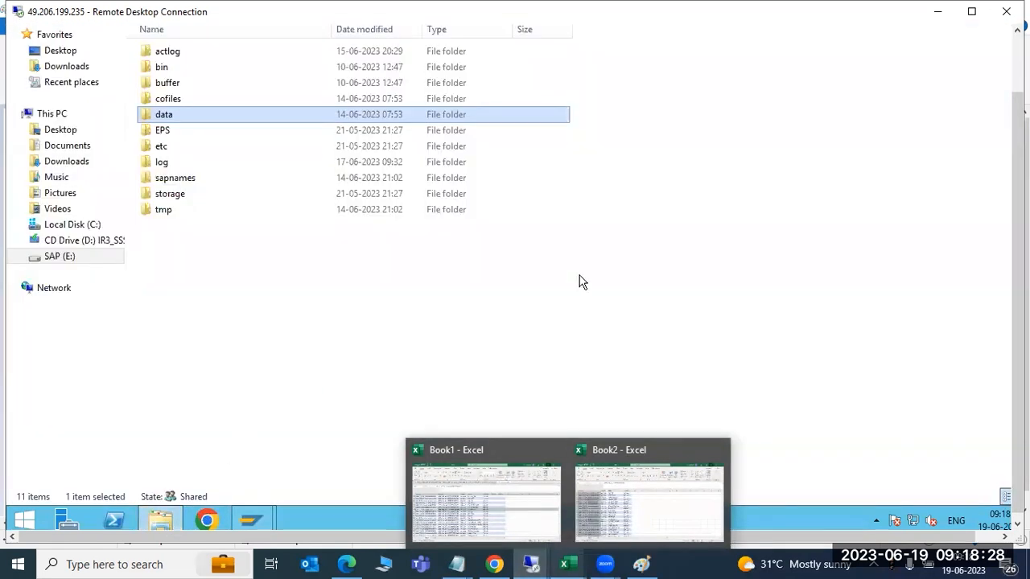
pyautogui.doubleClick(170, 115)
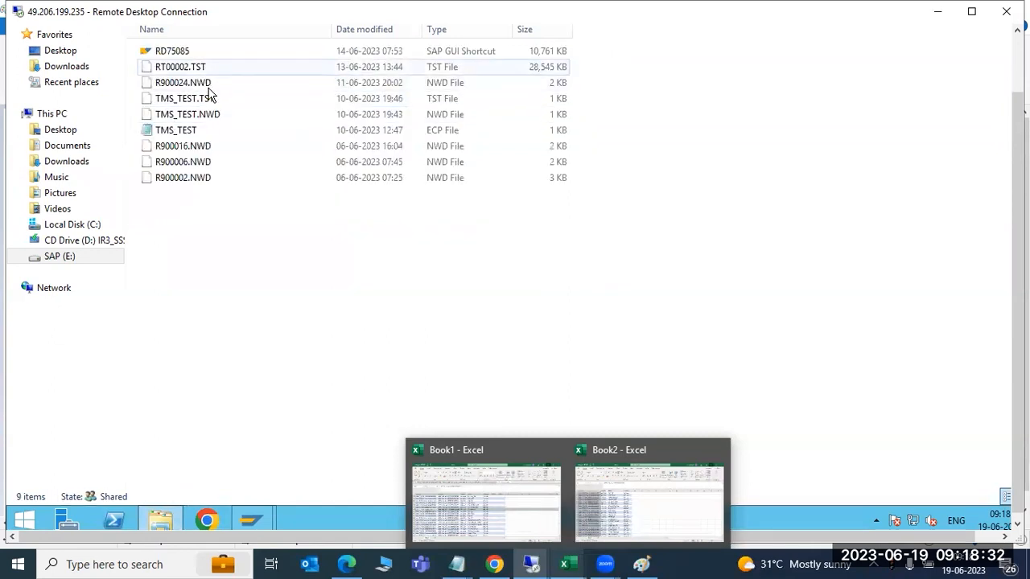
pyautogui.moveTo(252, 519)
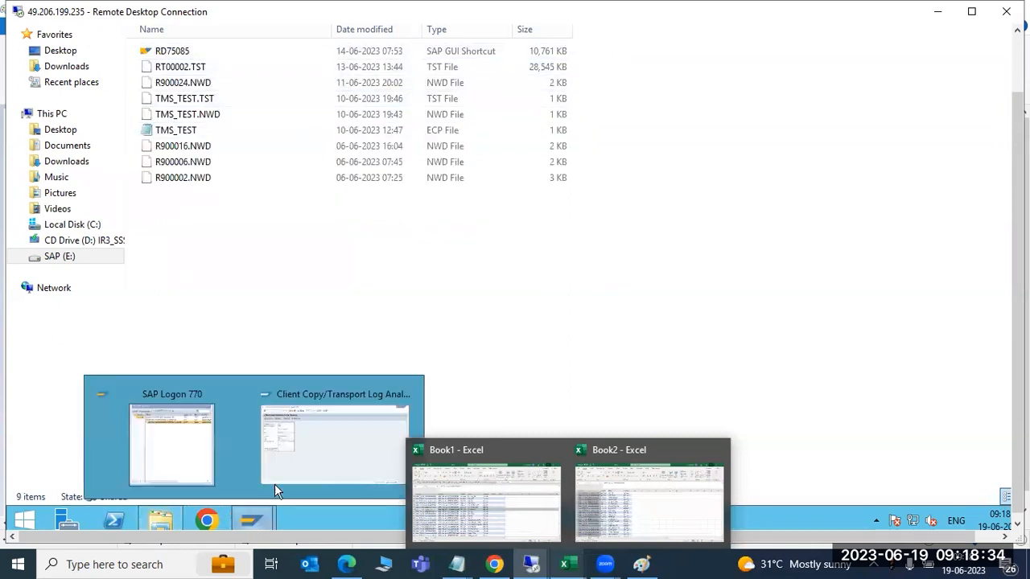
pyautogui.click(313, 443)
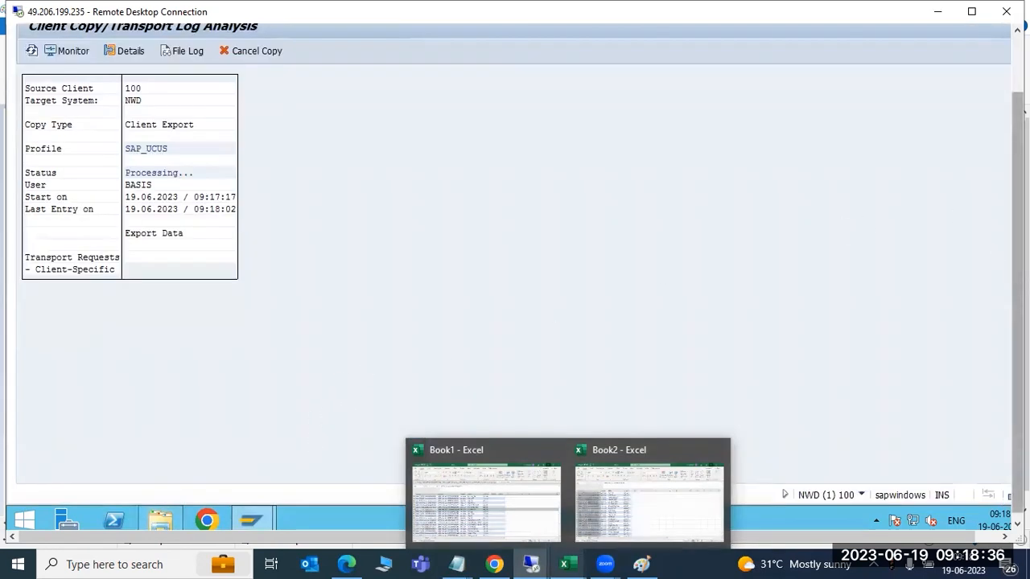
pyautogui.moveTo(1018, 270); pyautogui.dragTo(1017, 197)
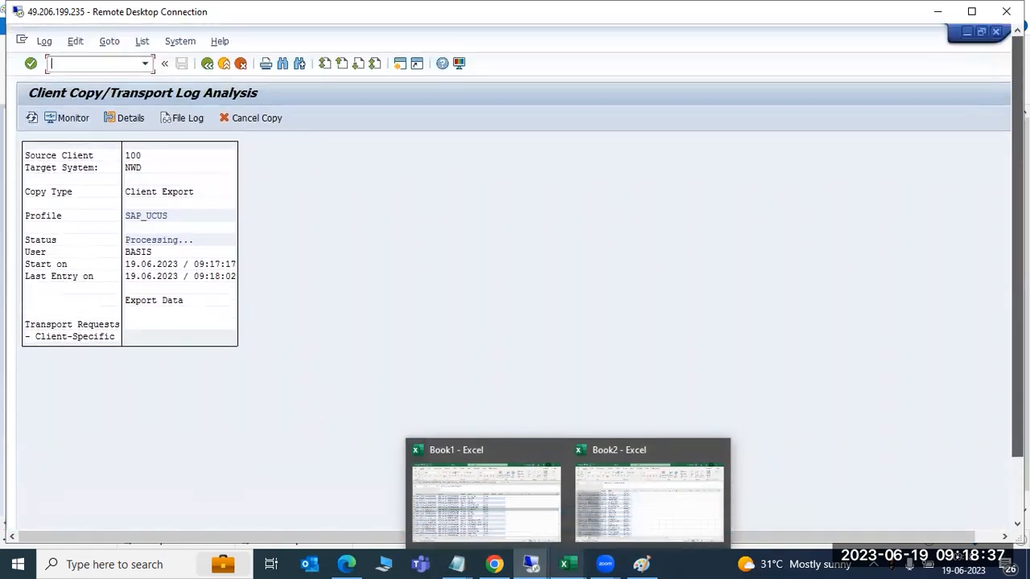
# Step: Refresh the export status and check its detailed log file
pyautogui.click(32, 119)
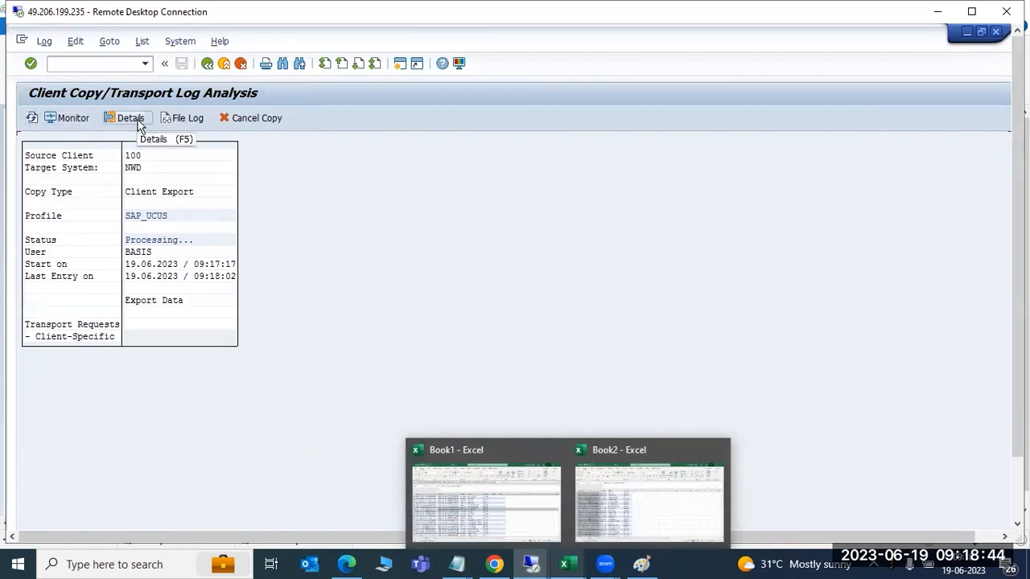
pyautogui.click(171, 118)
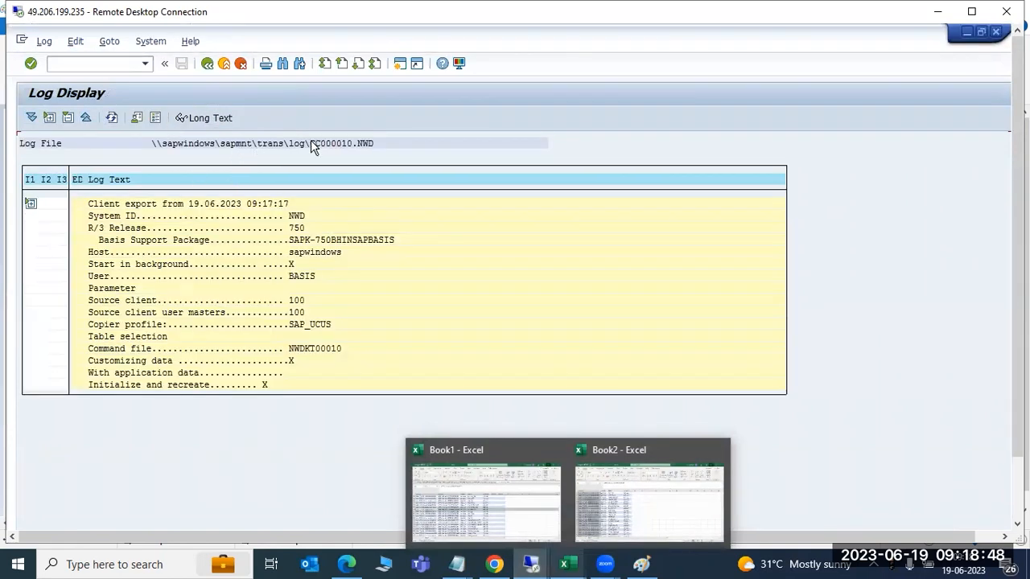
pyautogui.click(206, 64)
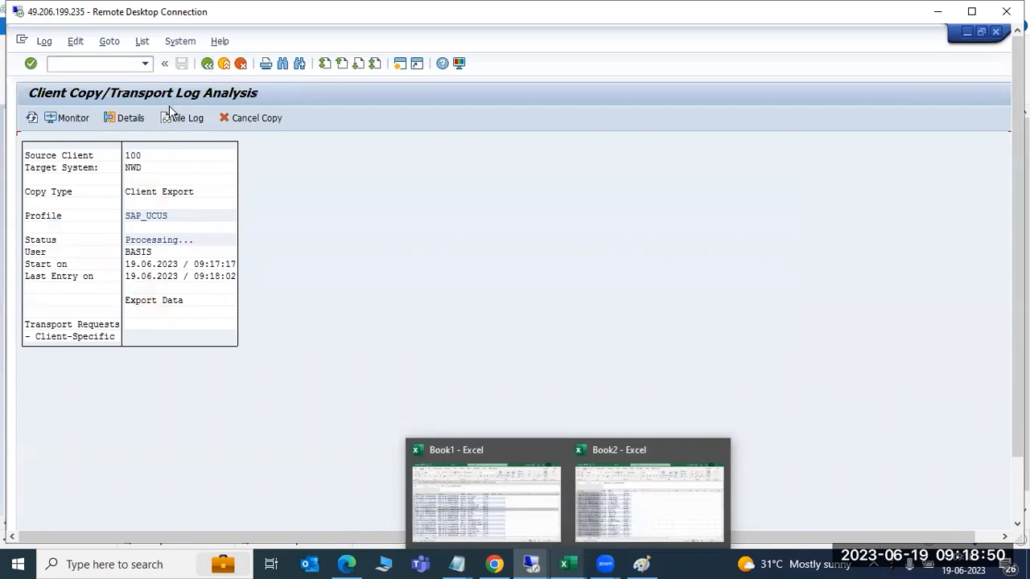
# Step: View the table and exit-program summary, go back, and open the client copy monitor
pyautogui.click(123, 119)
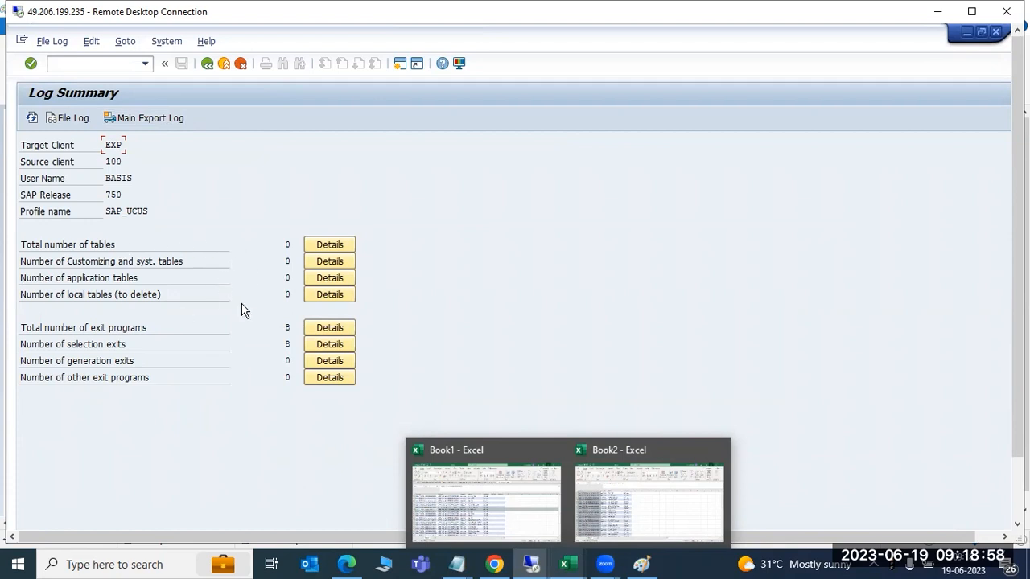
pyautogui.press('F3')
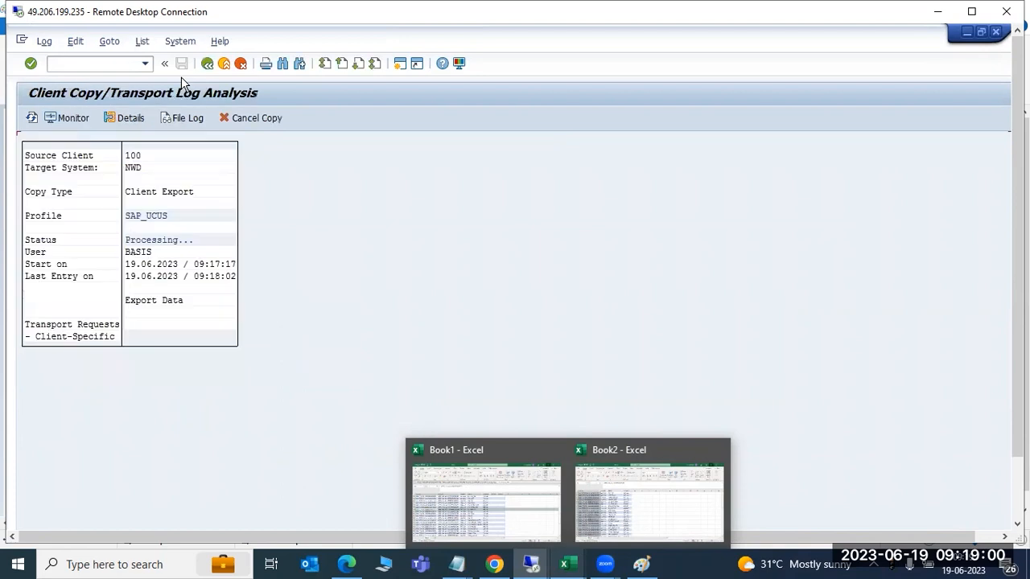
pyautogui.click(62, 119)
# Step: Allow the monitor to run, close the progress window, and refresh the export status
pyautogui.click(573, 323)
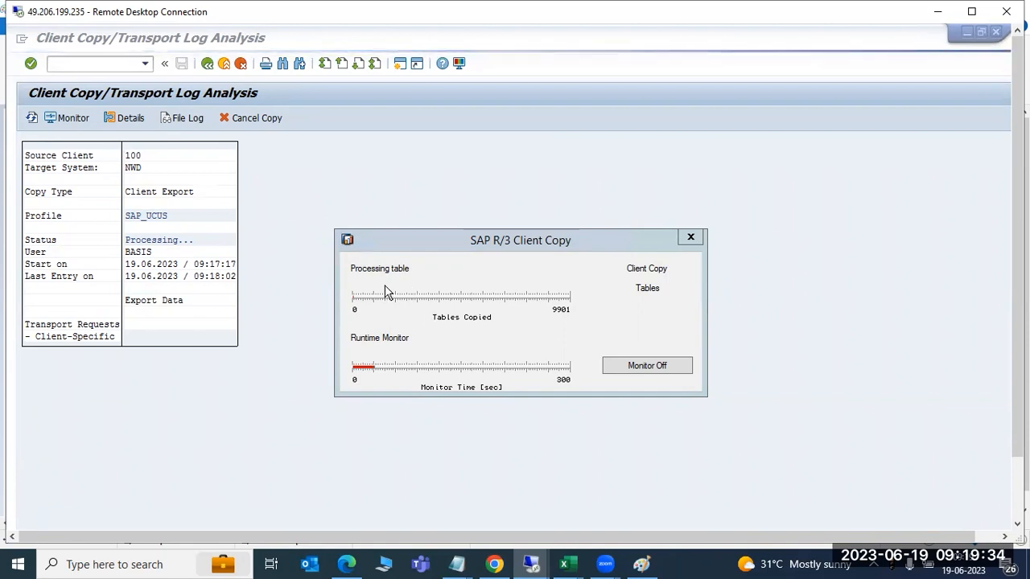
pyautogui.click(695, 241)
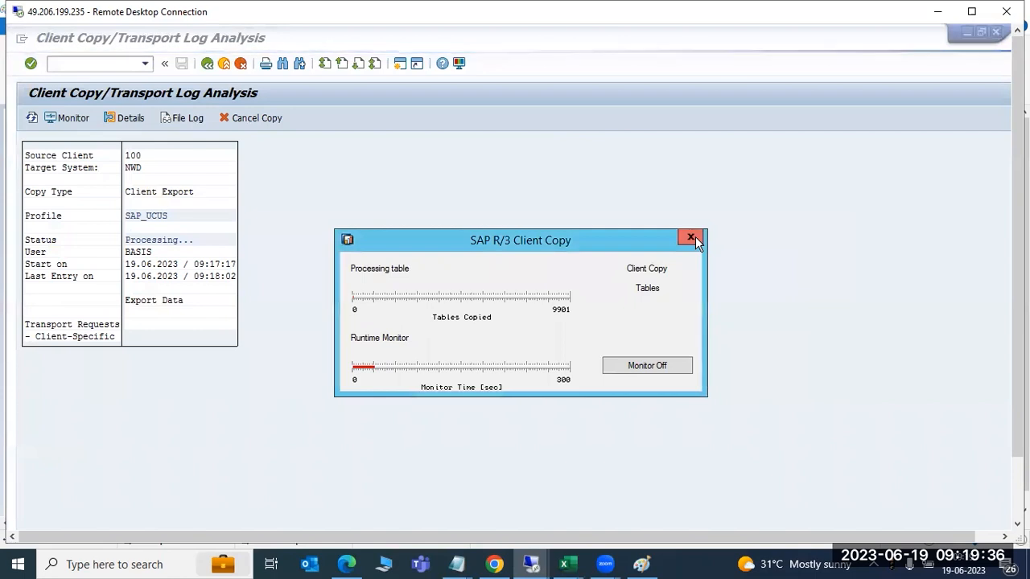
pyautogui.click(693, 239)
pyautogui.click(32, 118)
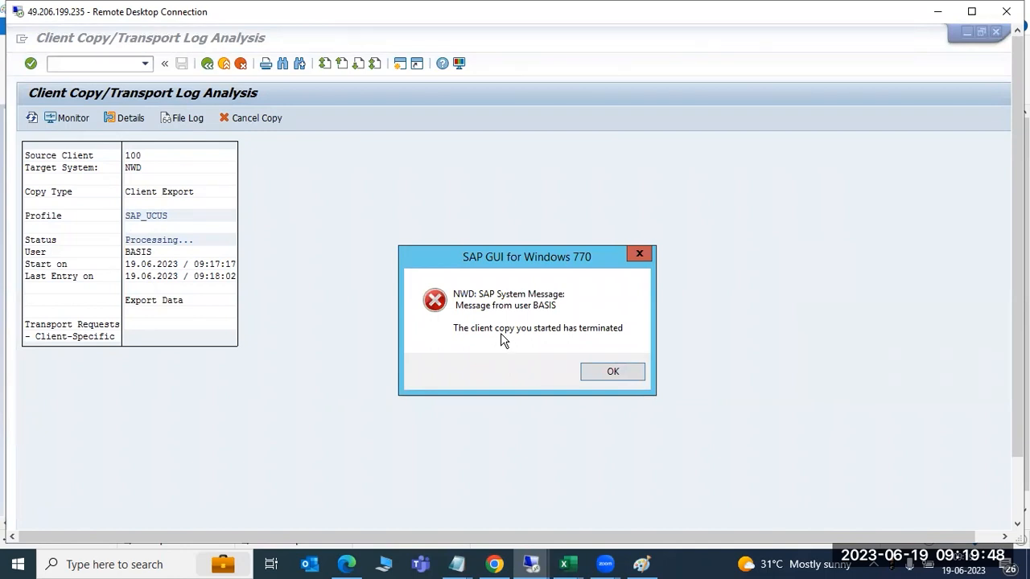
# Step: Acknowledge the termination message, then refresh the export log until it shows Canceled with a tp error
pyautogui.click(612, 372)
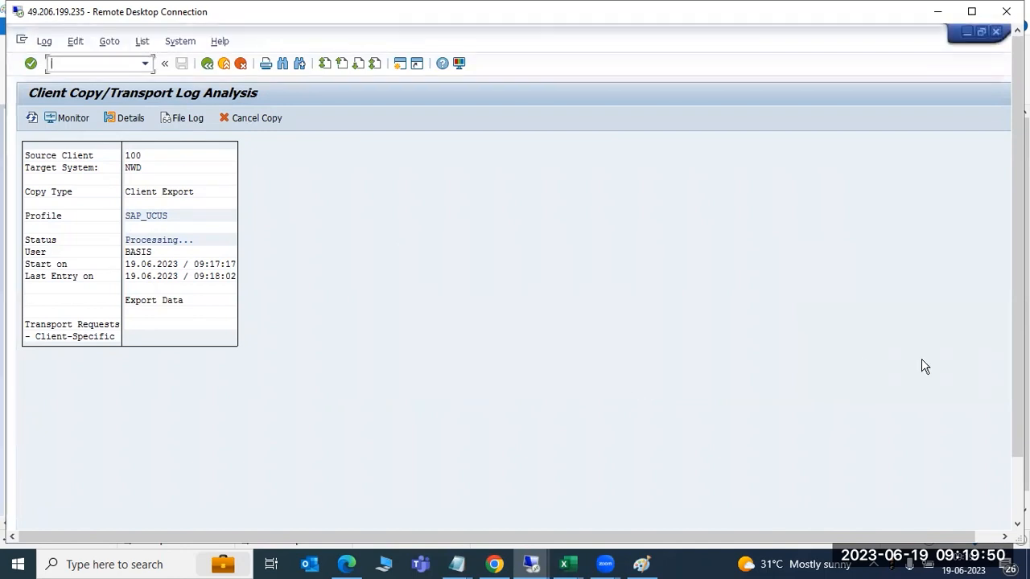
pyautogui.scroll(-1, 1018, 257)
pyautogui.moveTo(1017, 382); pyautogui.dragTo(994, 352)
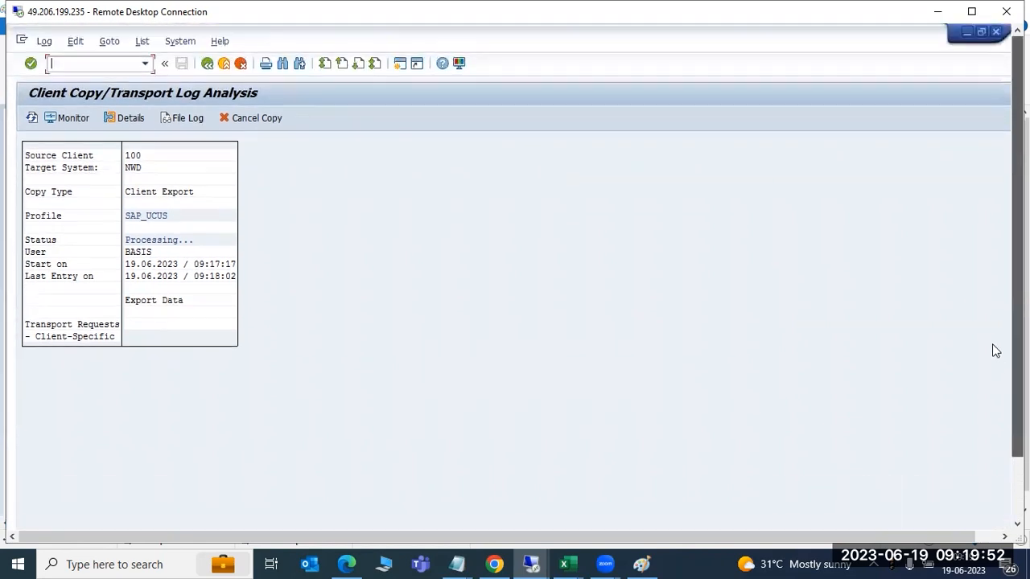
pyautogui.click(32, 119)
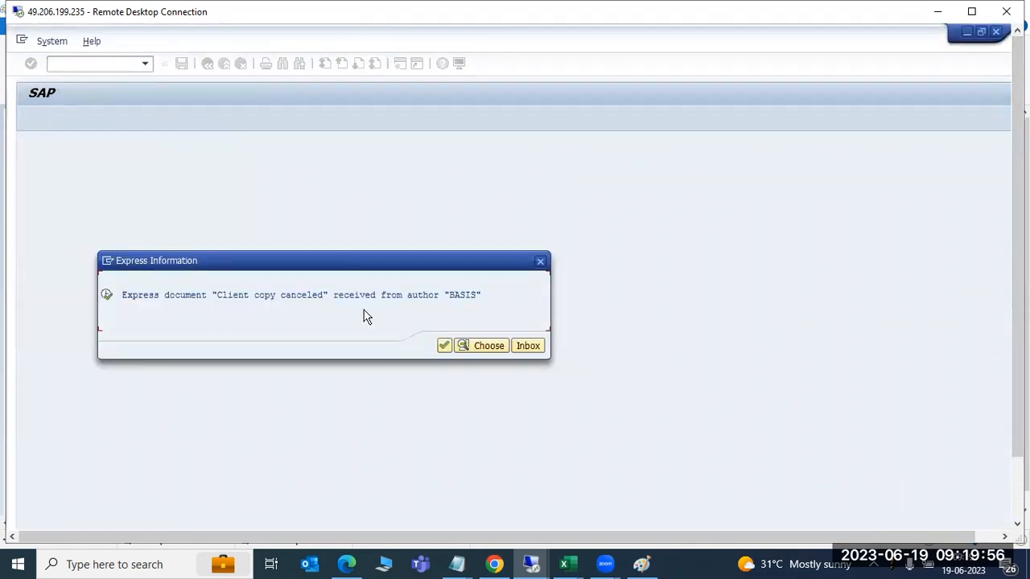
pyautogui.click(444, 346)
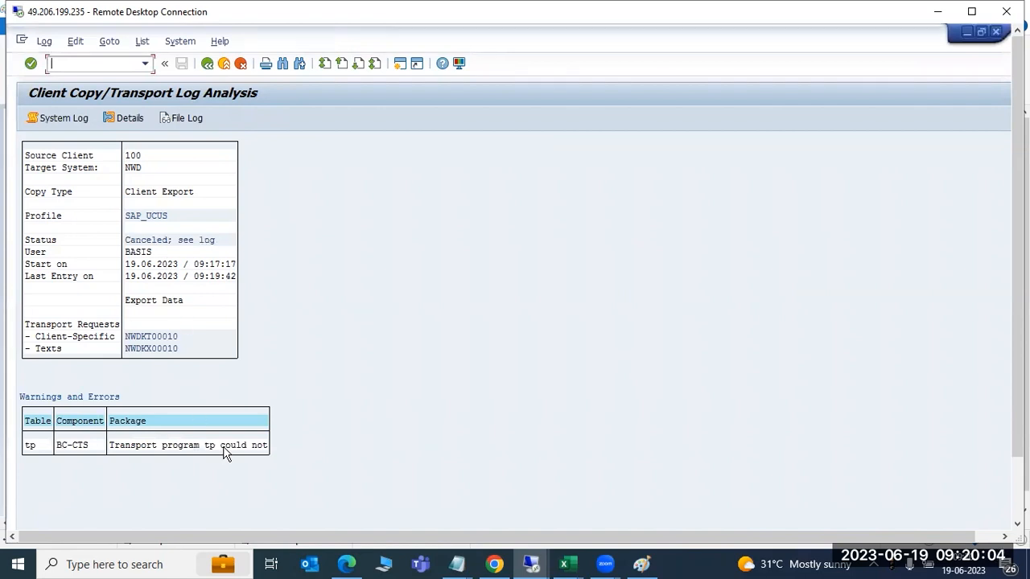
pyautogui.moveTo(1016, 281); pyautogui.dragTo(1017, 338)
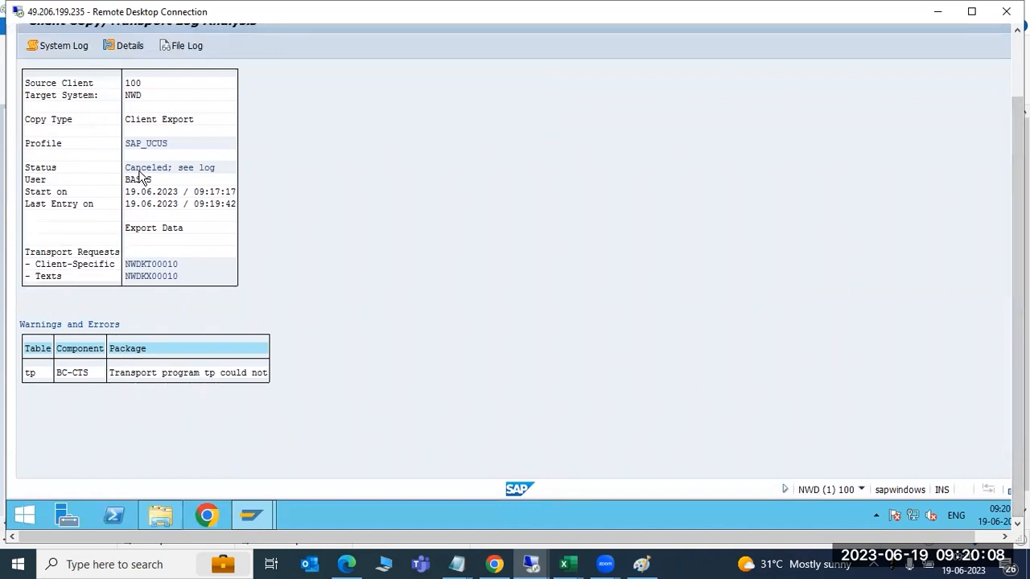
pyautogui.click(167, 519)
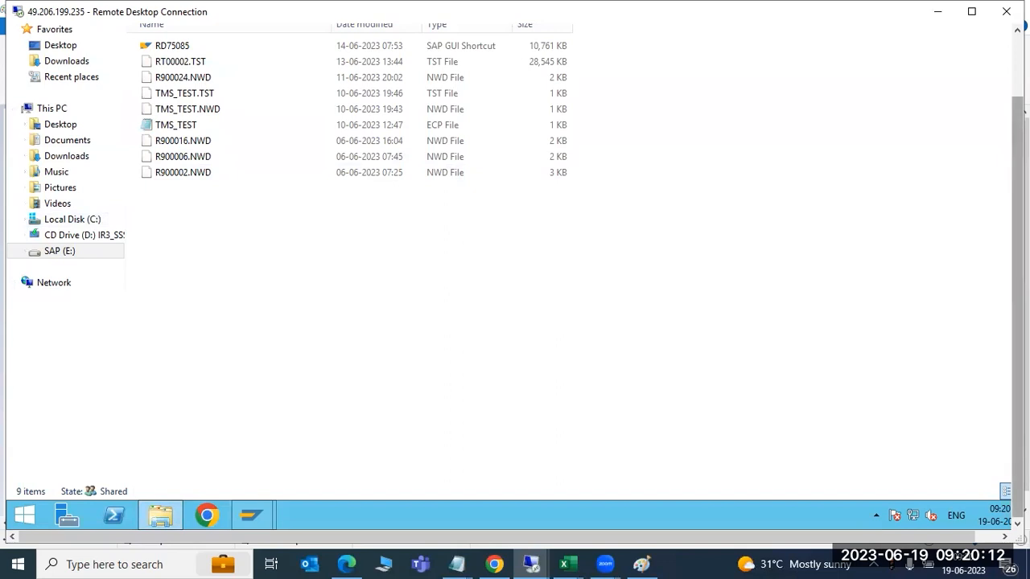
pyautogui.moveTo(1018, 229); pyautogui.dragTo(1017, 157)
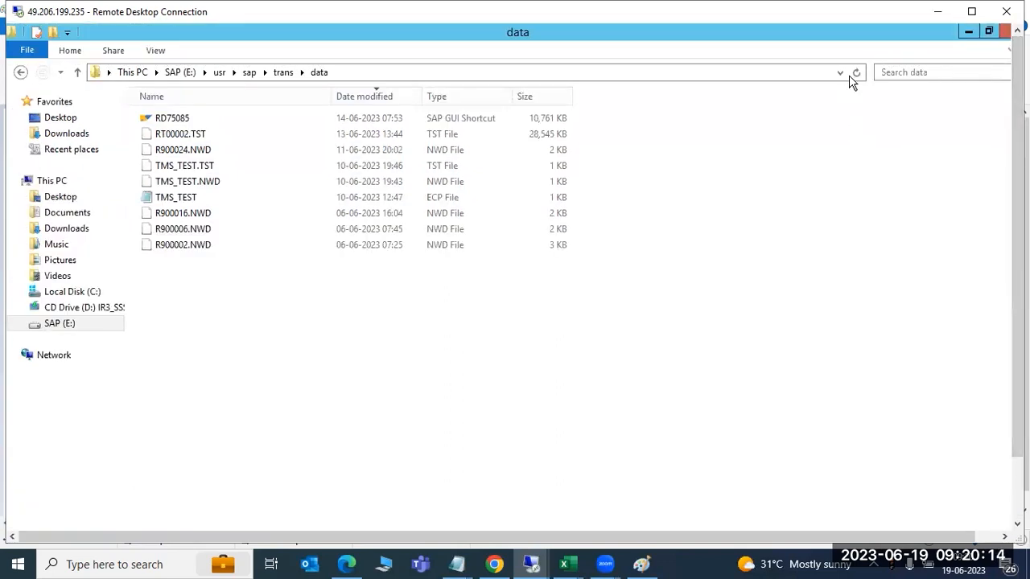
pyautogui.click(277, 72)
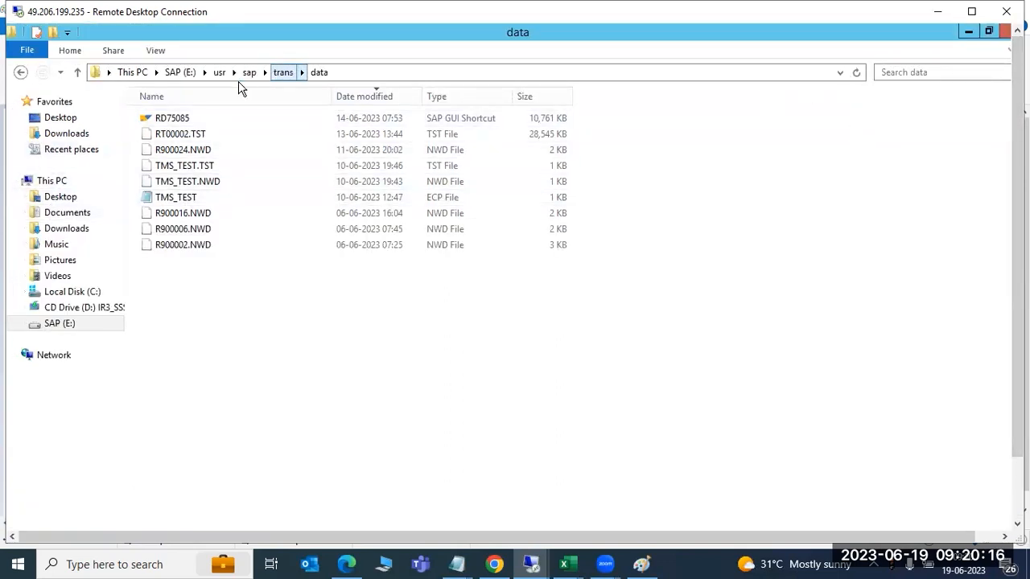
pyautogui.doubleClick(166, 164)
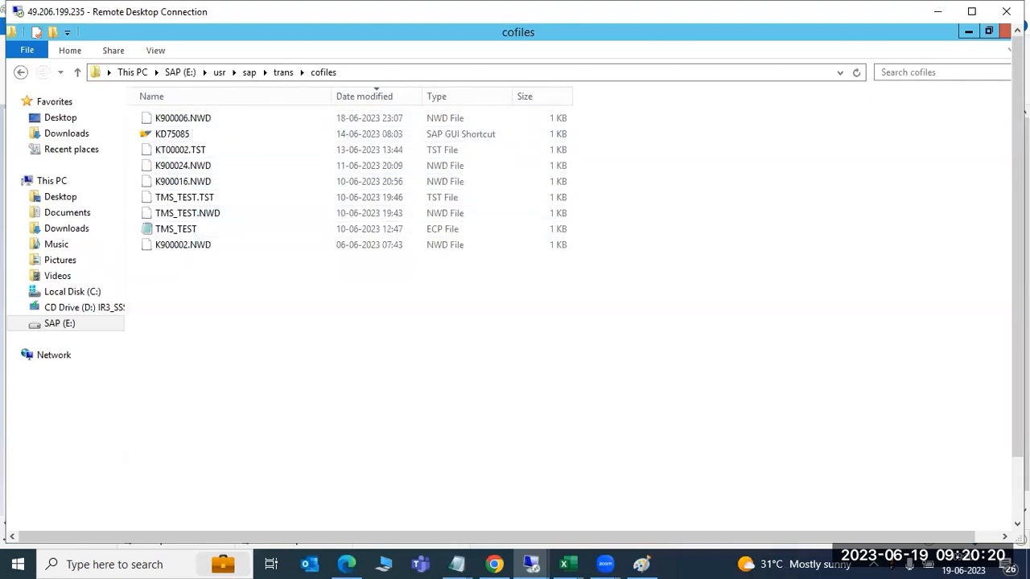
pyautogui.moveTo(251, 515)
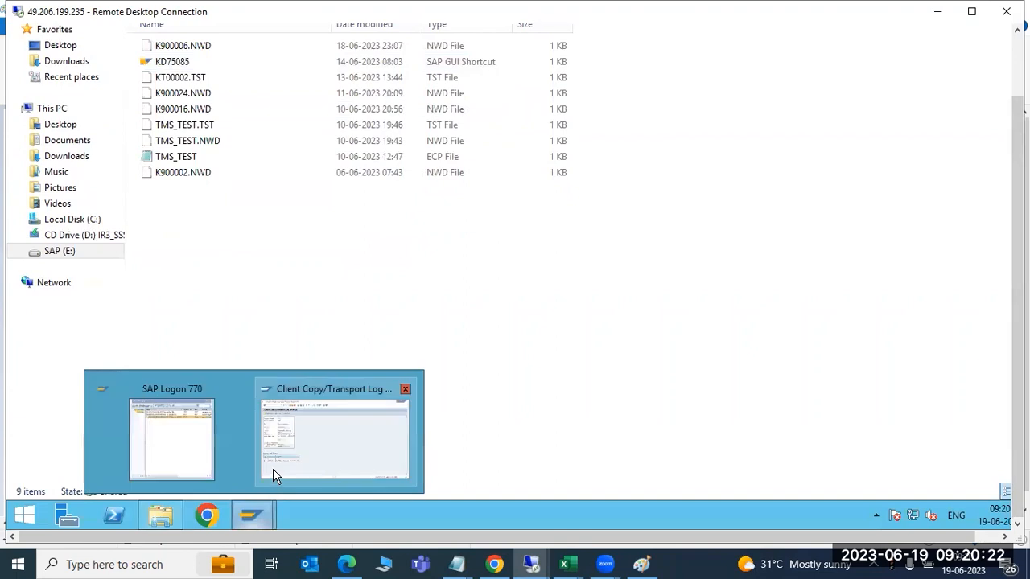
pyautogui.click(273, 476)
pyautogui.scroll(2, 1007, 296)
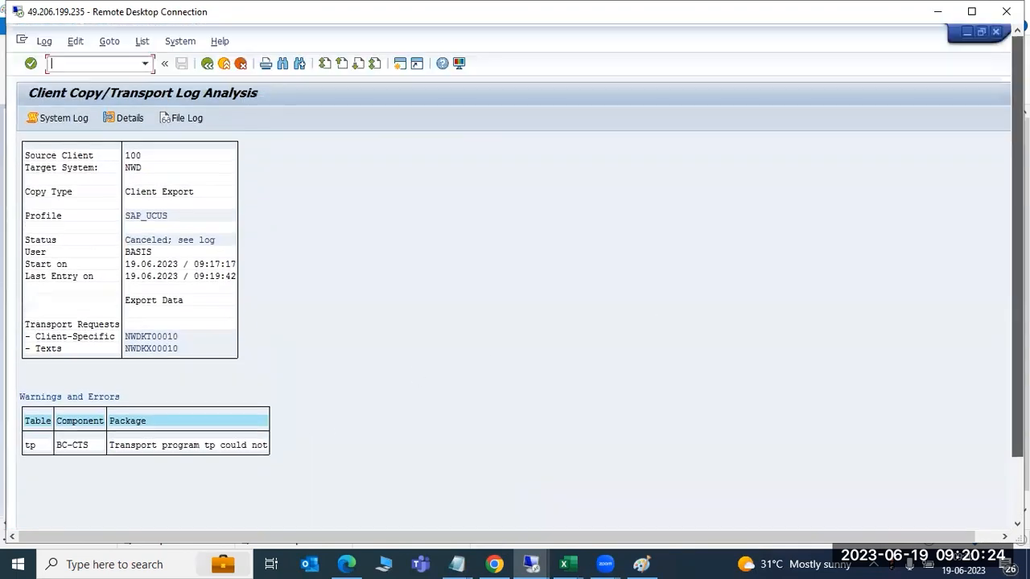
# Step: Leave the log and set up a client export in SCC8 with profile SAP_USER and target system ECP
pyautogui.click(207, 63)
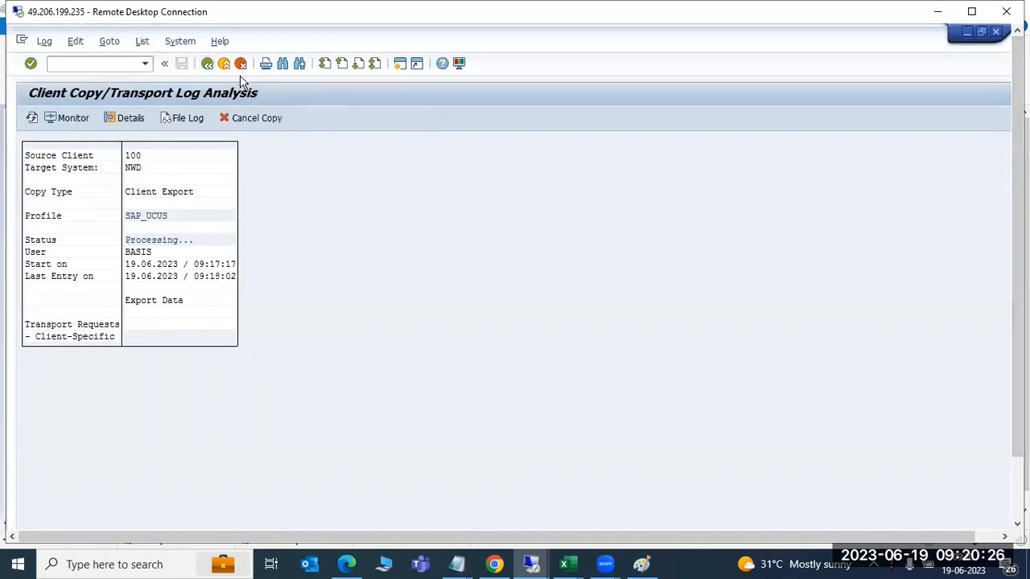
pyautogui.hotkey('shift', 'F3')
pyautogui.click(114, 66)
pyautogui.write('scc8')
pyautogui.press('Return')
pyautogui.click(240, 162)
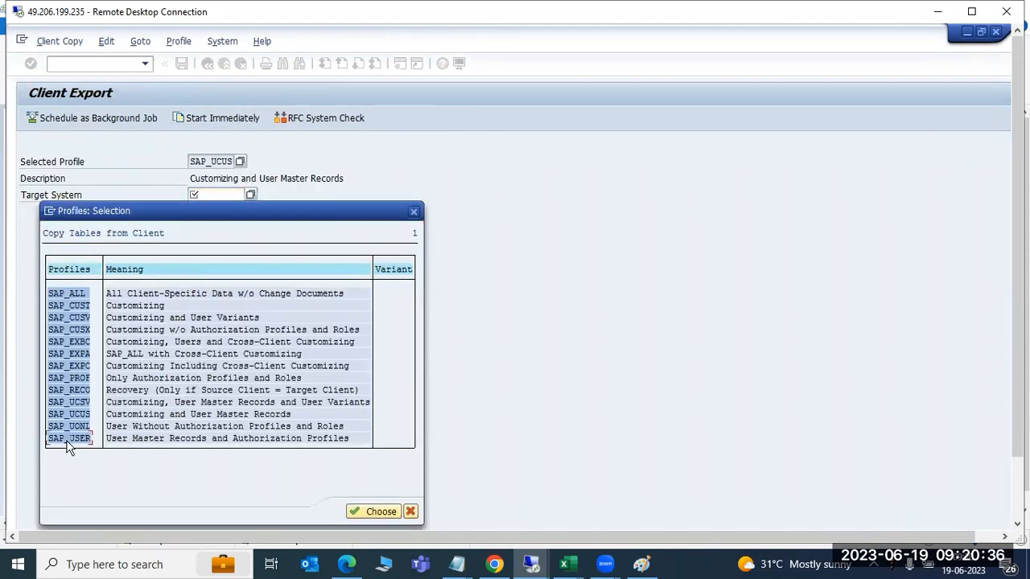
pyautogui.doubleClick(67, 441)
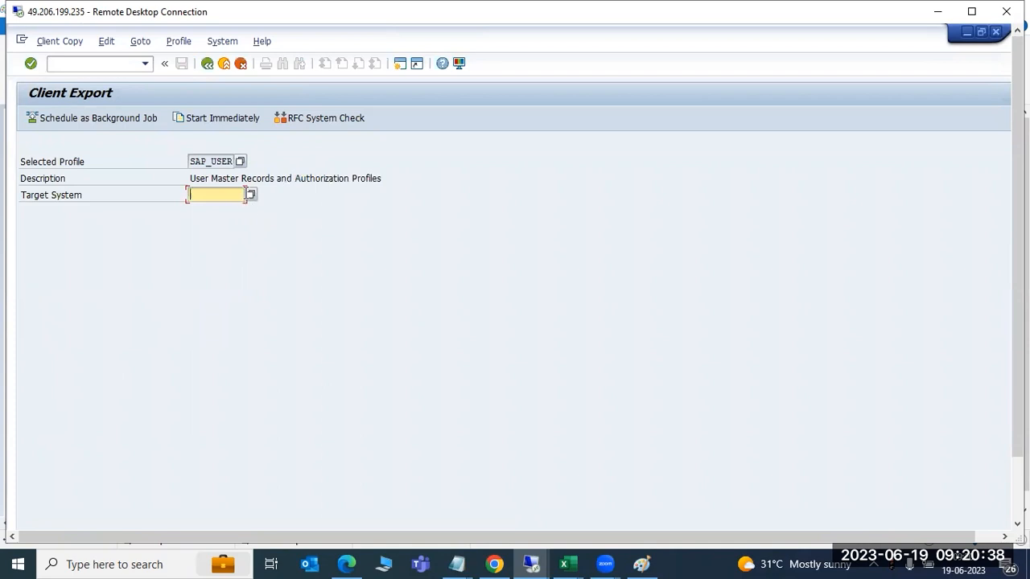
pyautogui.click(249, 195)
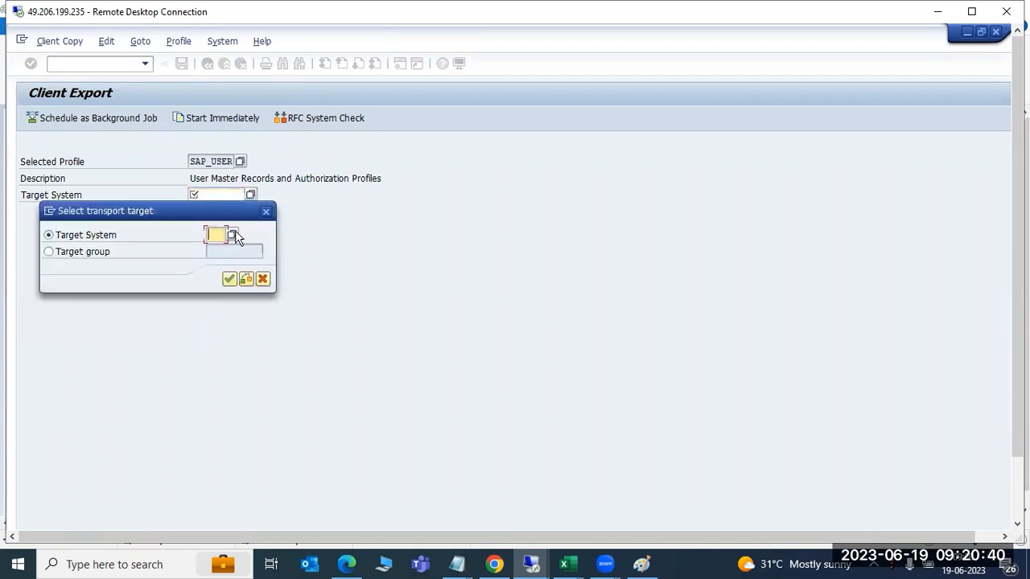
pyautogui.click(233, 233)
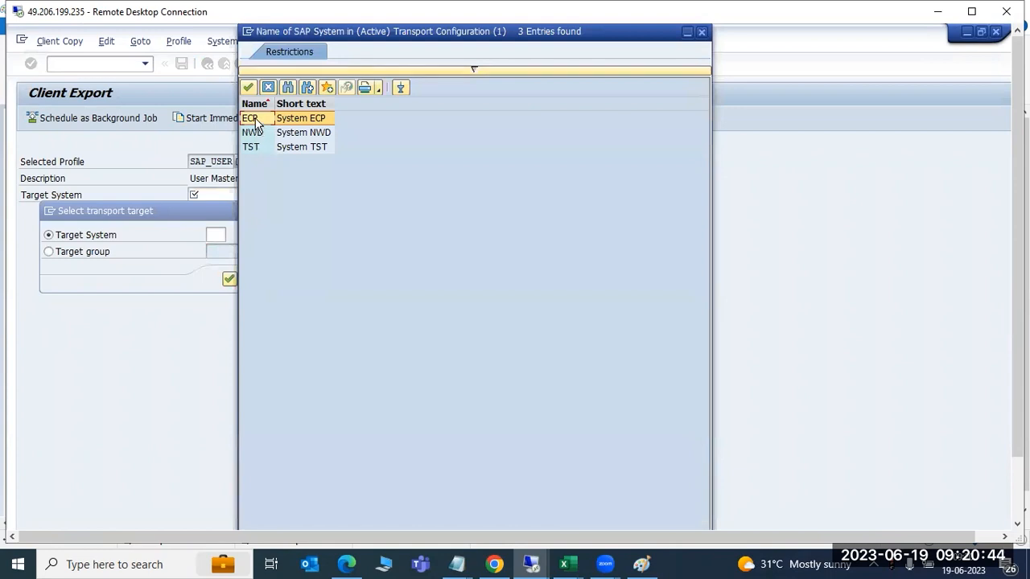
pyautogui.doubleClick(254, 119)
pyautogui.click(230, 280)
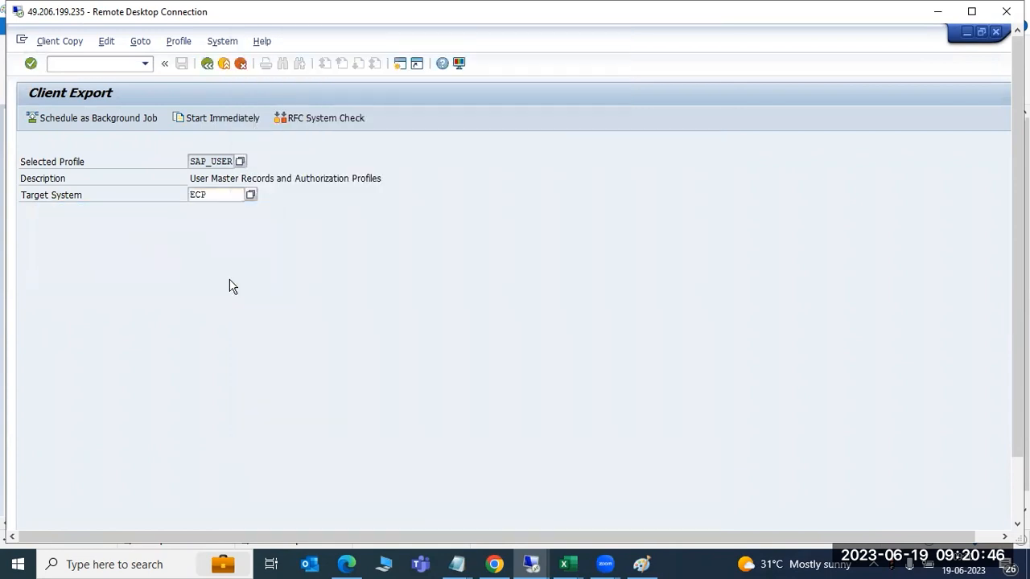
# Step: Schedule the export as an immediate background job and acknowledge the confirmation messages
pyautogui.click(126, 119)
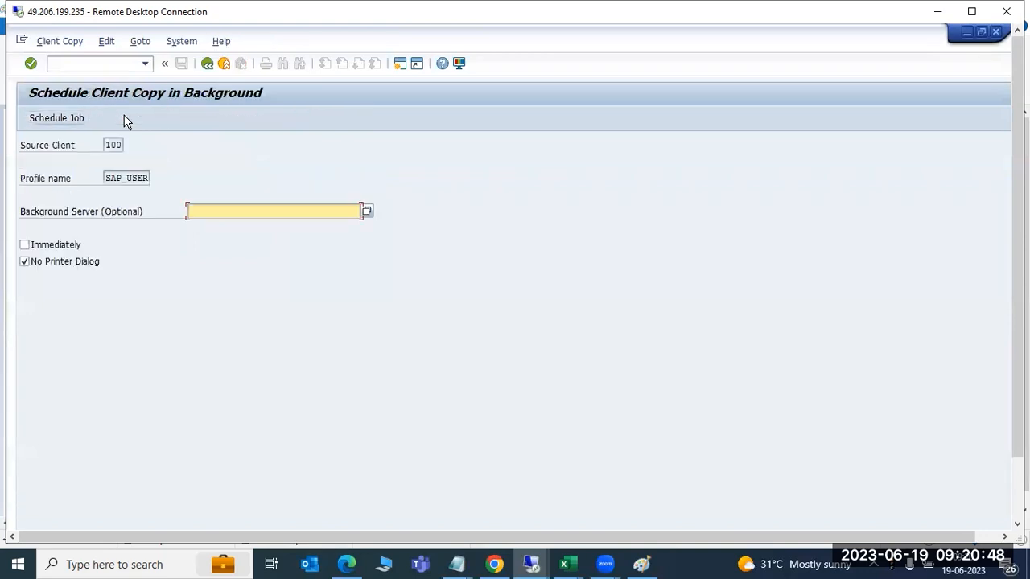
pyautogui.click(32, 245)
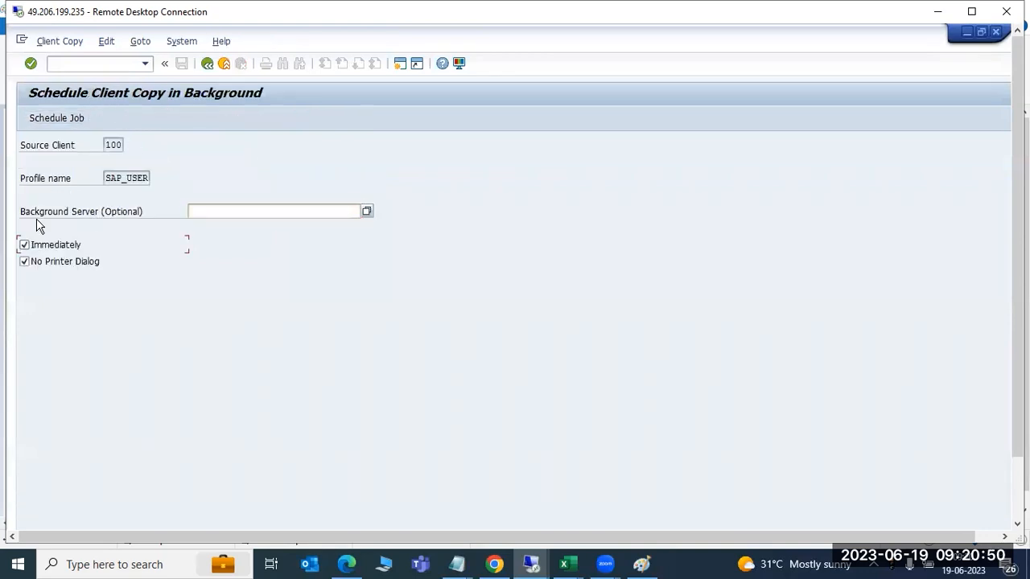
pyautogui.click(45, 118)
pyautogui.click(243, 429)
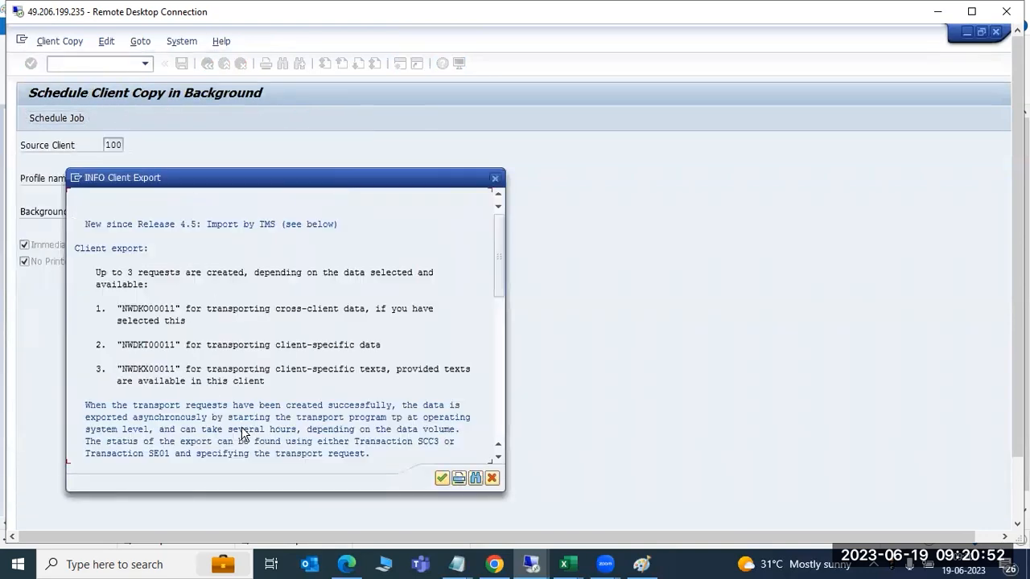
pyautogui.click(442, 477)
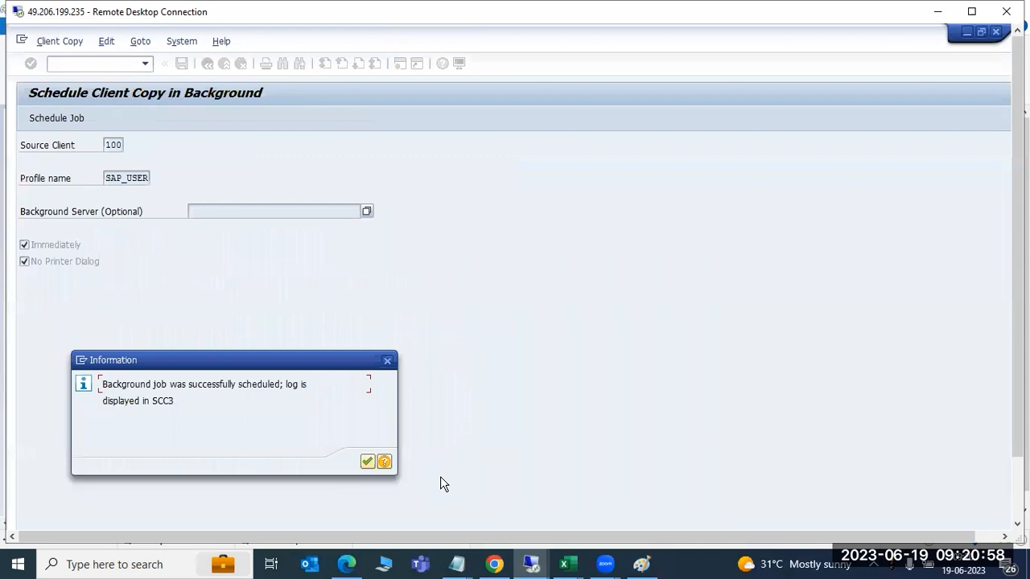
pyautogui.click(367, 461)
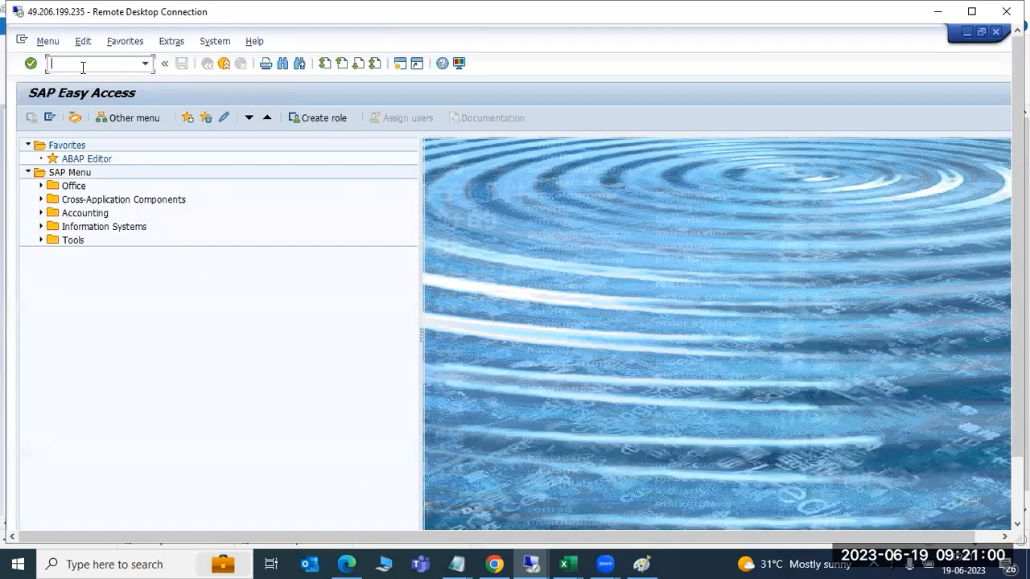
# Step: Open the latest client export's log in SCC3 under Exports
pyautogui.write('scc3')
pyautogui.press('Return')
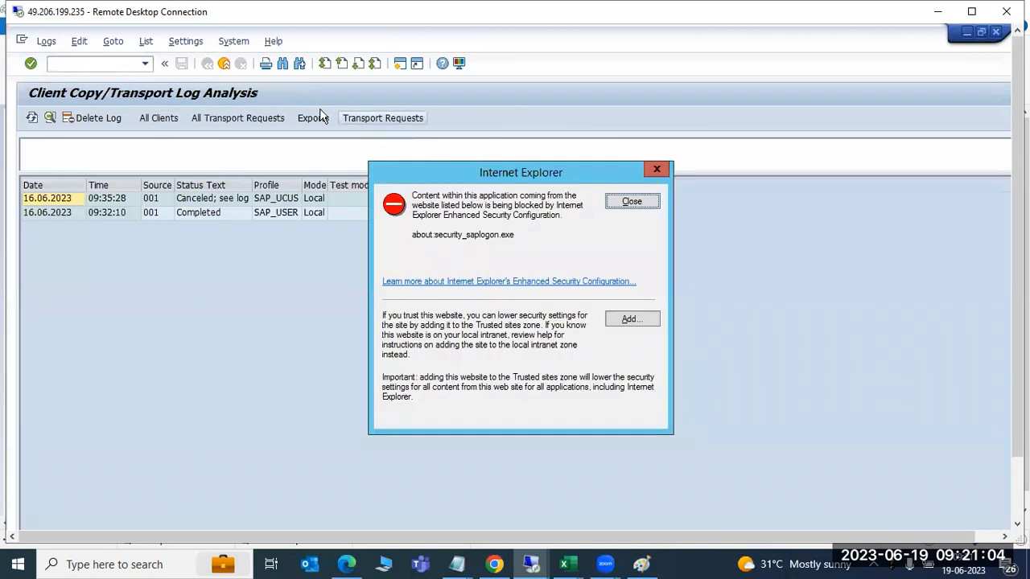
pyautogui.click(313, 117)
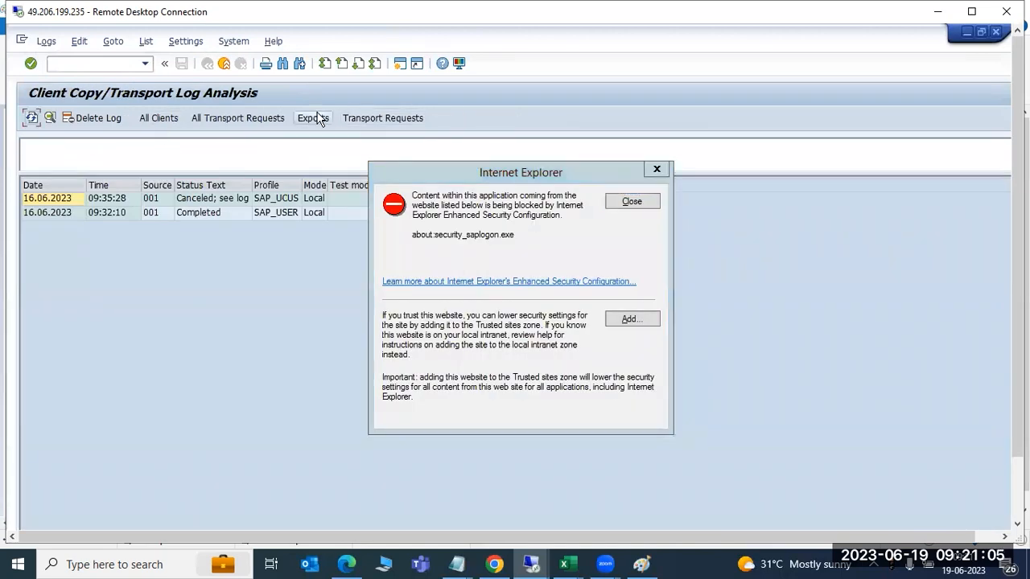
pyautogui.click(631, 203)
pyautogui.doubleClick(174, 209)
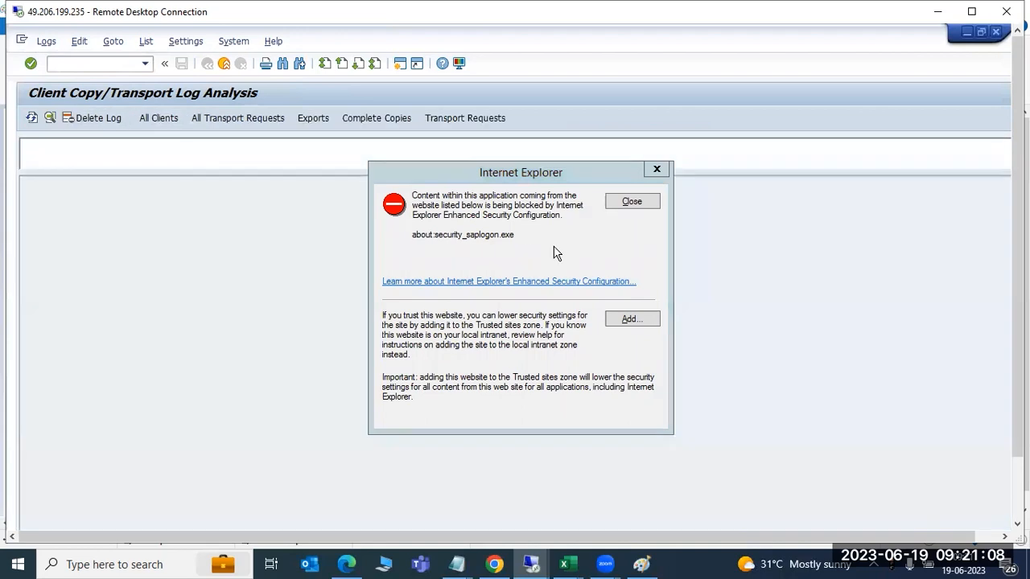
pyautogui.doubleClick(223, 200)
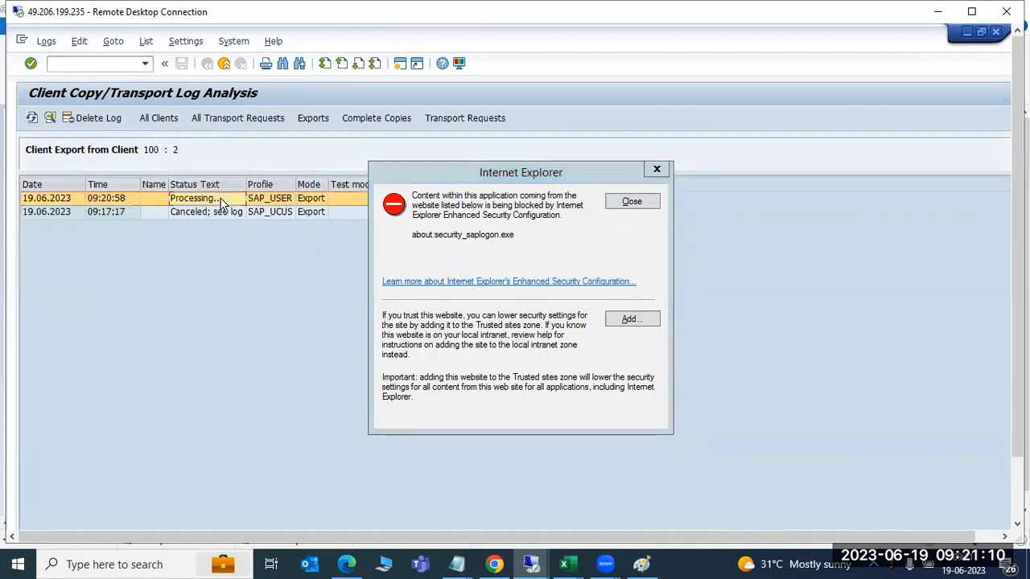
pyautogui.click(631, 202)
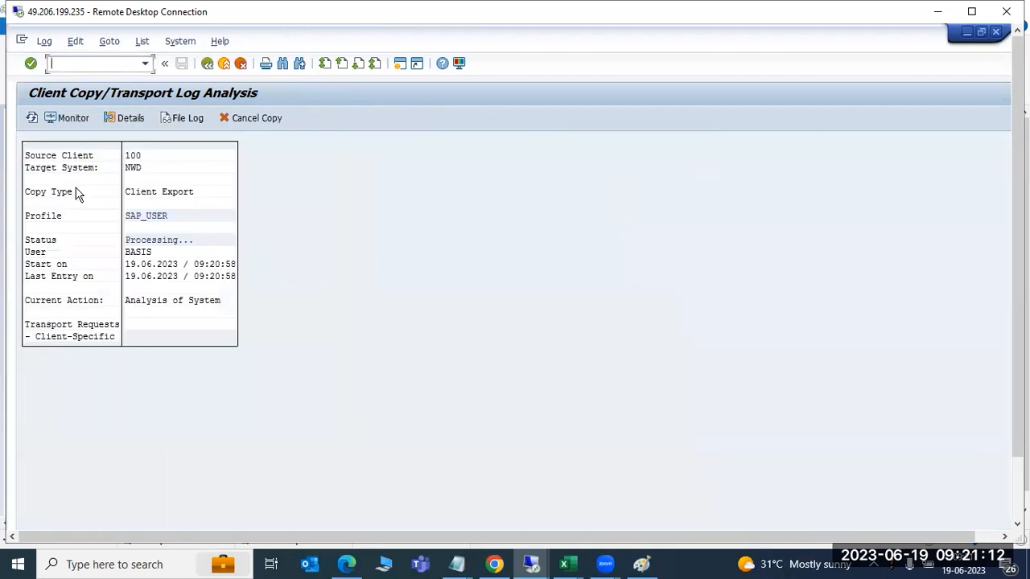
# Step: Refresh the export status until it reads Canceled, acknowledge the notice, and leave the log
pyautogui.click(30, 119)
pyautogui.click(30, 119)
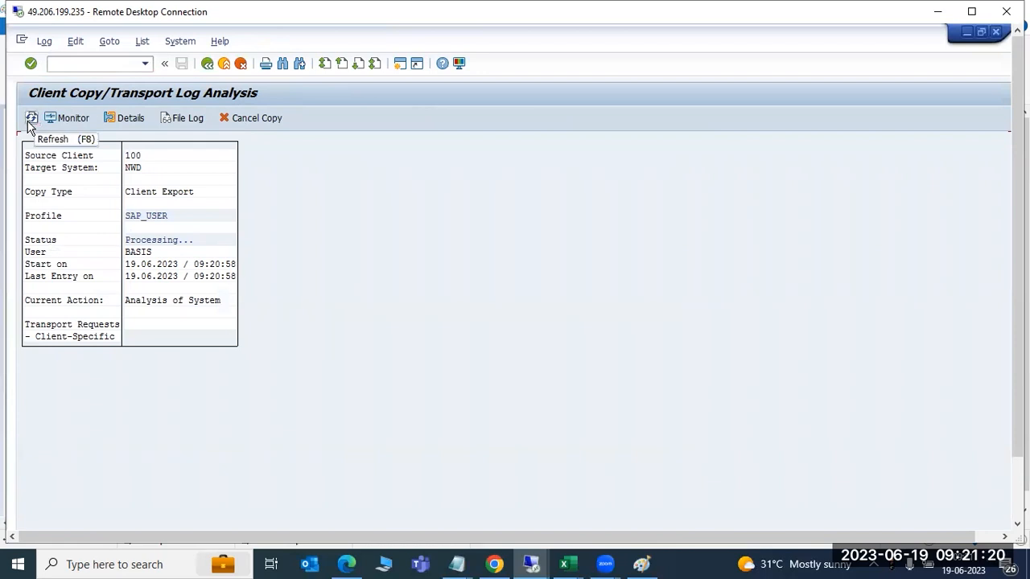
pyautogui.click(30, 120)
pyautogui.press('Return')
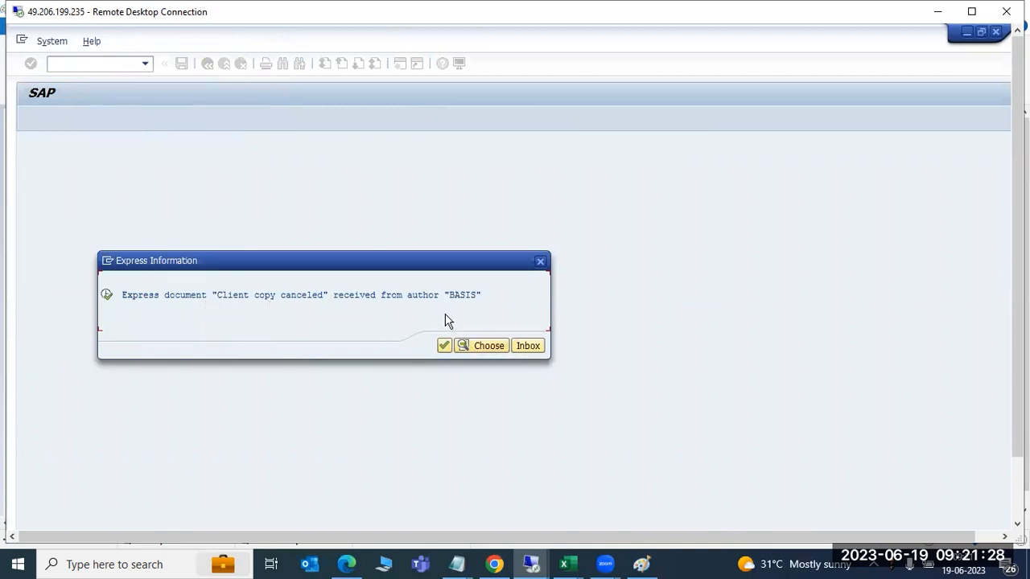
pyautogui.click(444, 345)
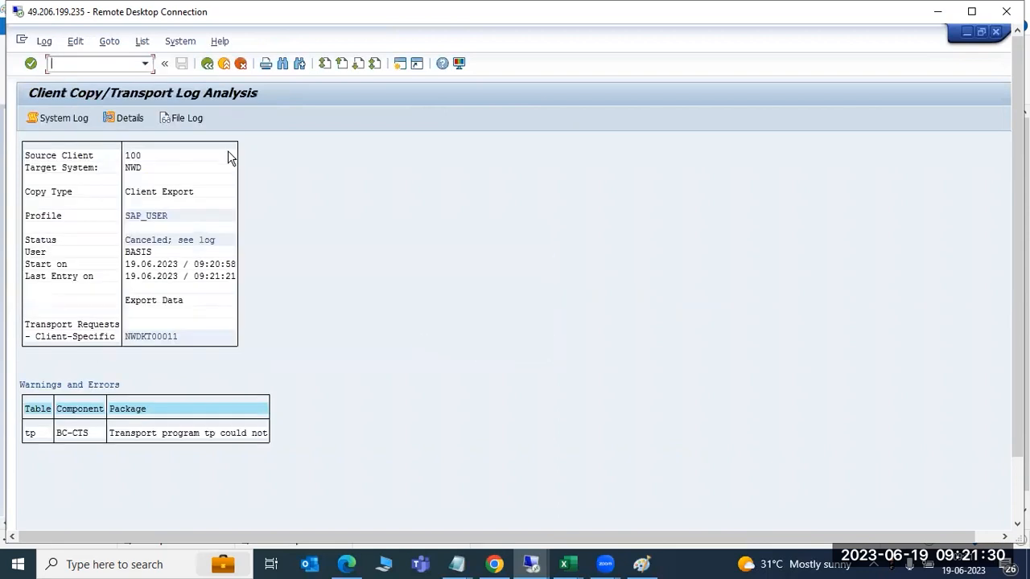
pyautogui.click(208, 64)
pyautogui.click(224, 64)
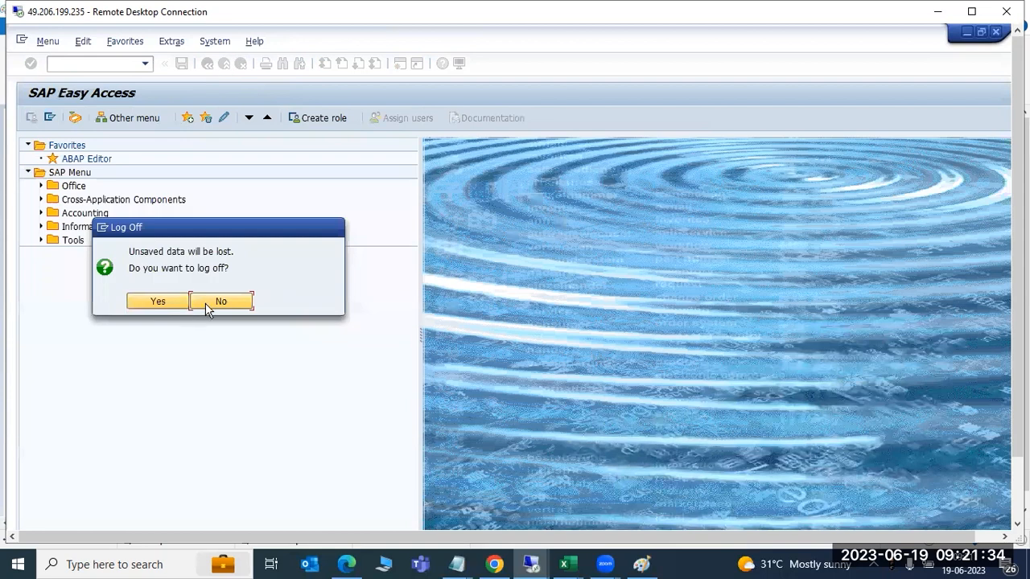
# Step: List today's runtime errors in ST22, read the 09:00:33 dump, and return to Easy Access
pyautogui.write('t22')
pyautogui.press('Return')
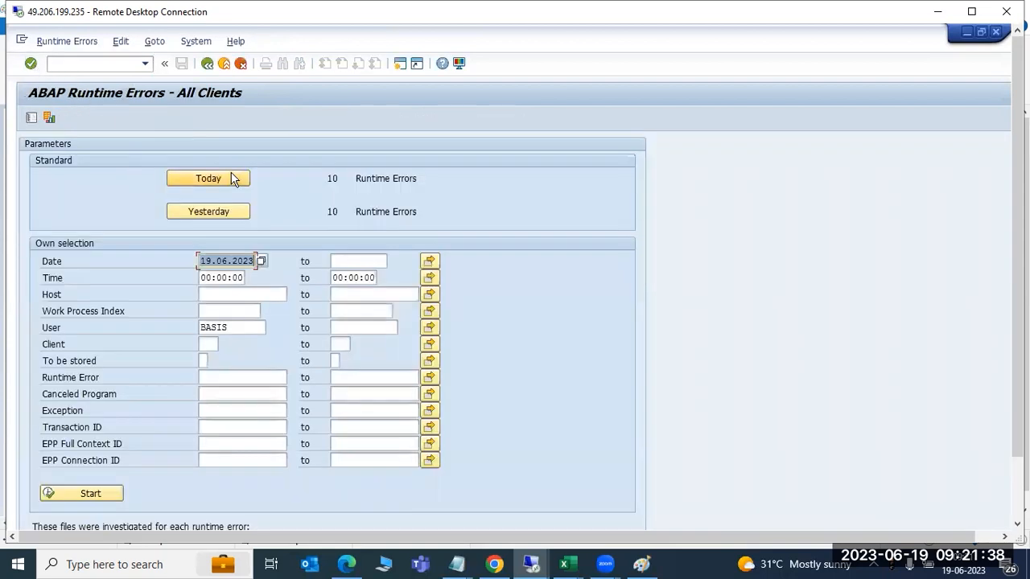
pyautogui.click(209, 178)
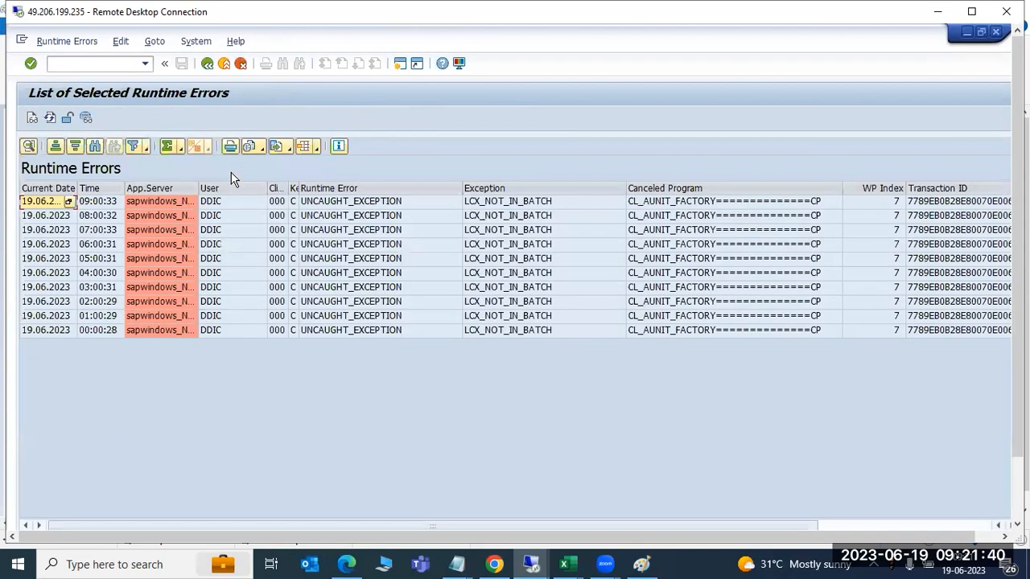
pyautogui.doubleClick(342, 206)
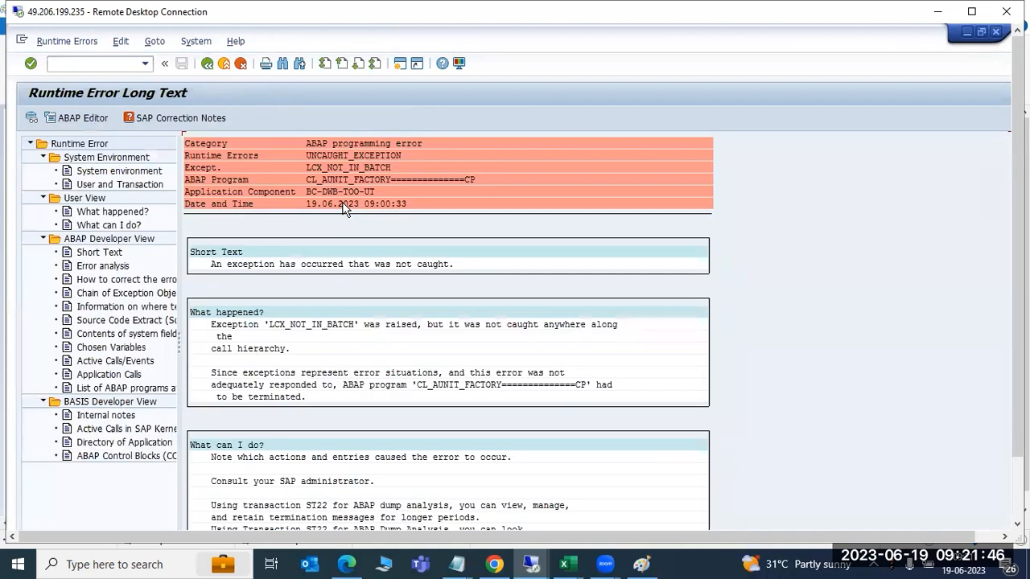
pyautogui.click(204, 67)
pyautogui.click(204, 67)
pyautogui.click(204, 67)
pyautogui.click(86, 63)
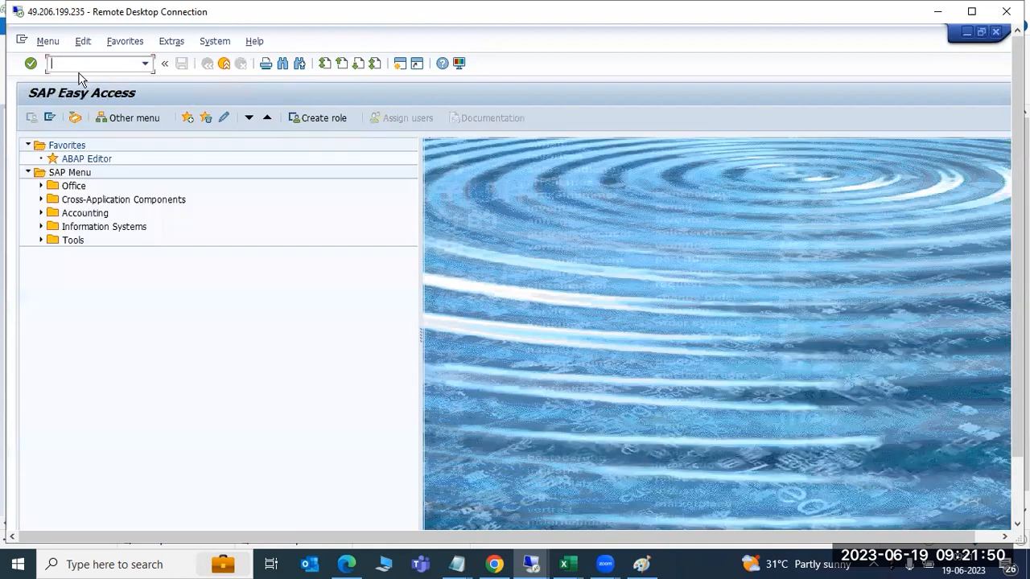
# Step: Show the SM50 work process overview for instance sapwindows_NWD_02
pyautogui.write('sm50')
pyautogui.press('Return')
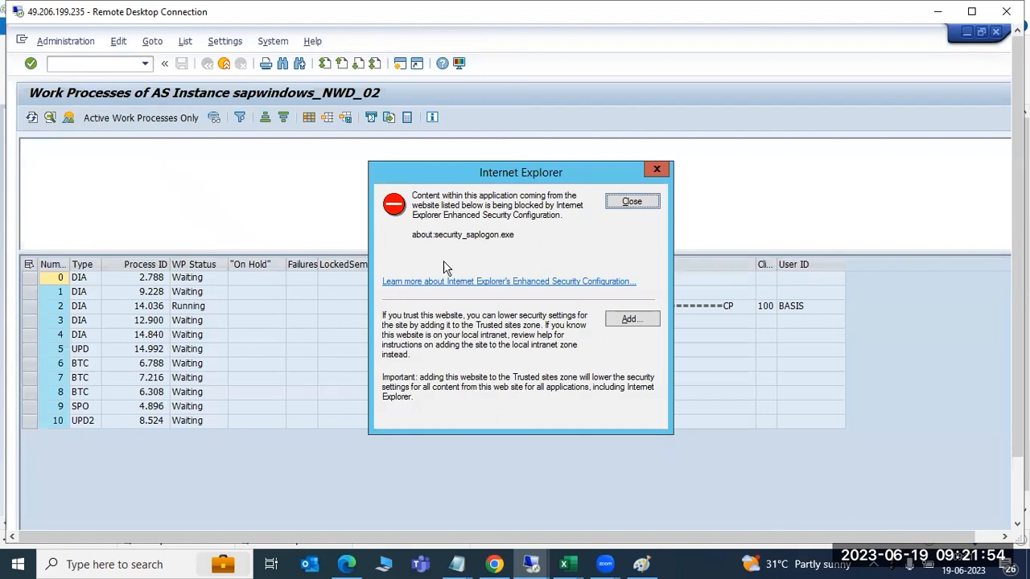
pyautogui.click(618, 204)
pyautogui.click(78, 63)
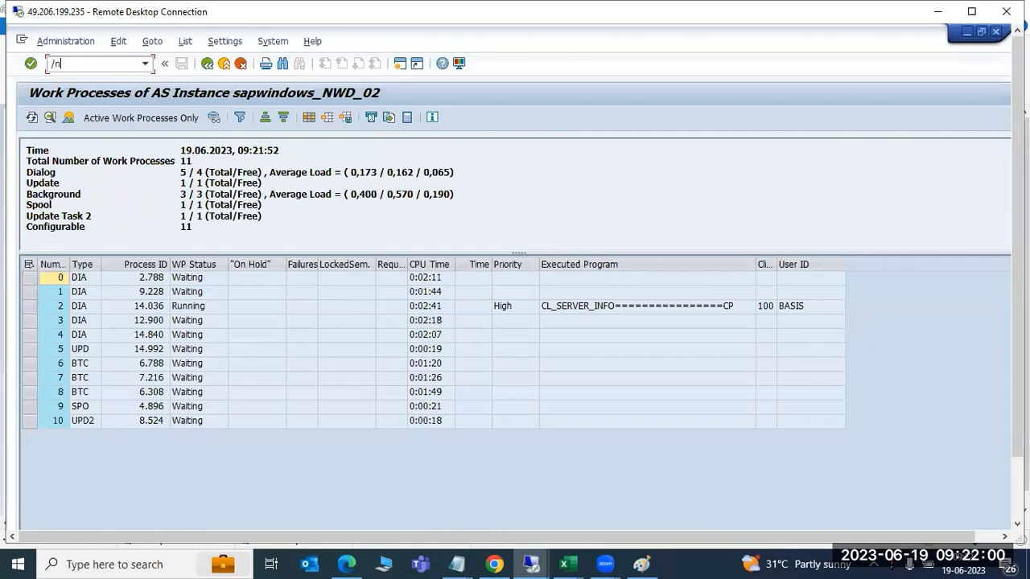
# Step: In SM37, list today's BASIS jobs, view the CLIENTEXPORT 100 (SAP_USER) job log, then return to Easy Access
pyautogui.write('/nsm37')
pyautogui.press('Return')
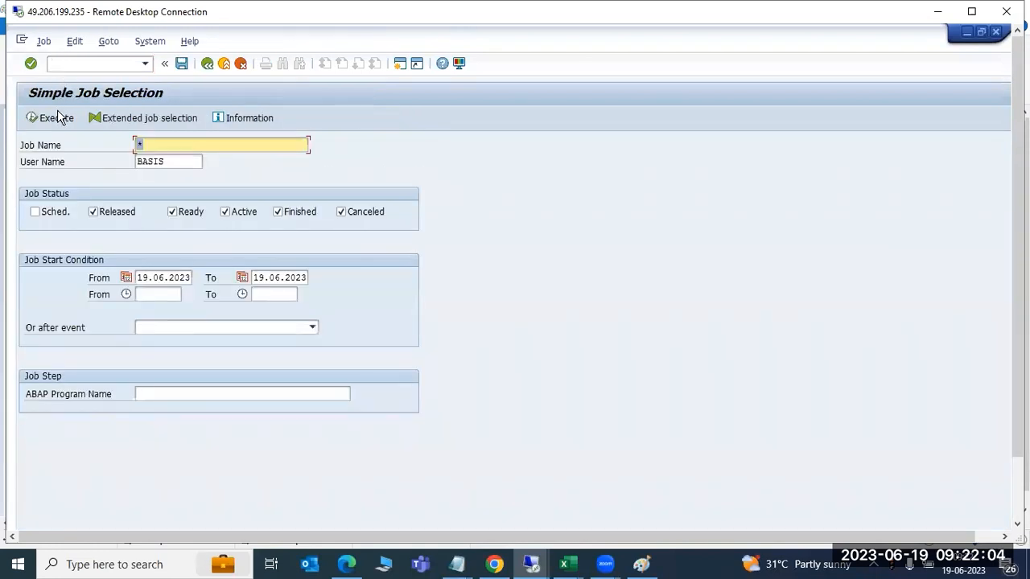
pyautogui.click(57, 118)
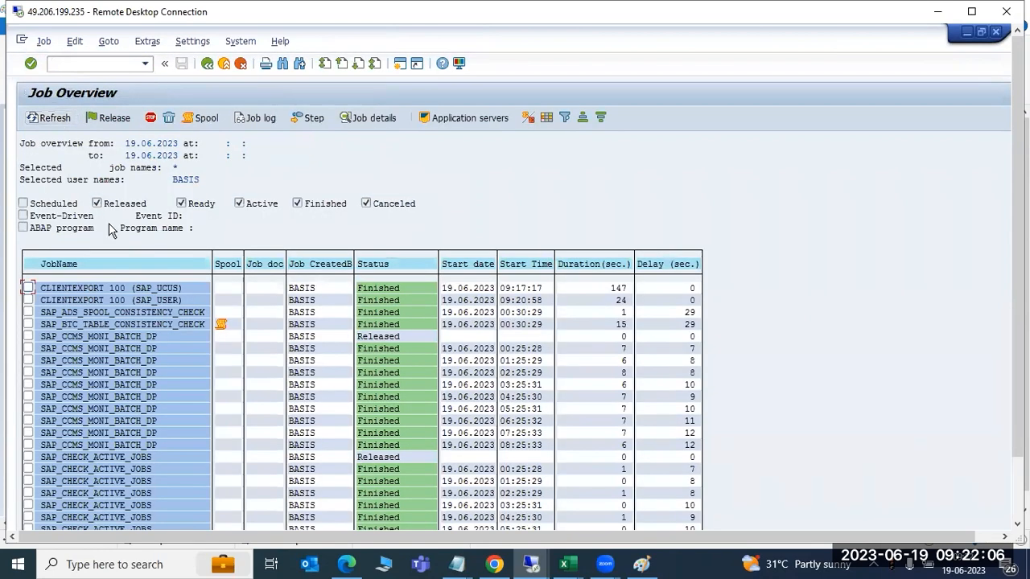
pyautogui.click(259, 118)
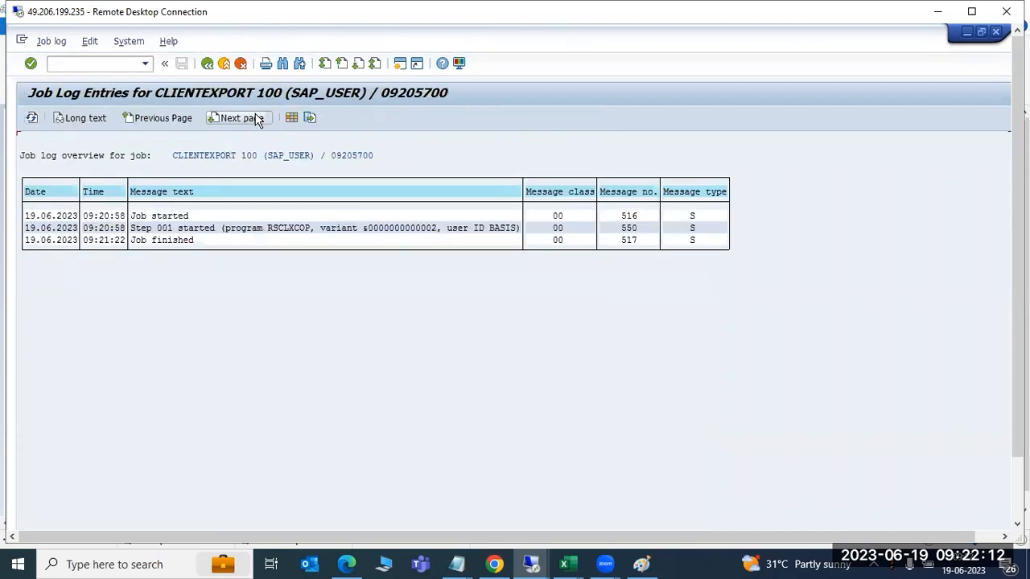
pyautogui.click(206, 63)
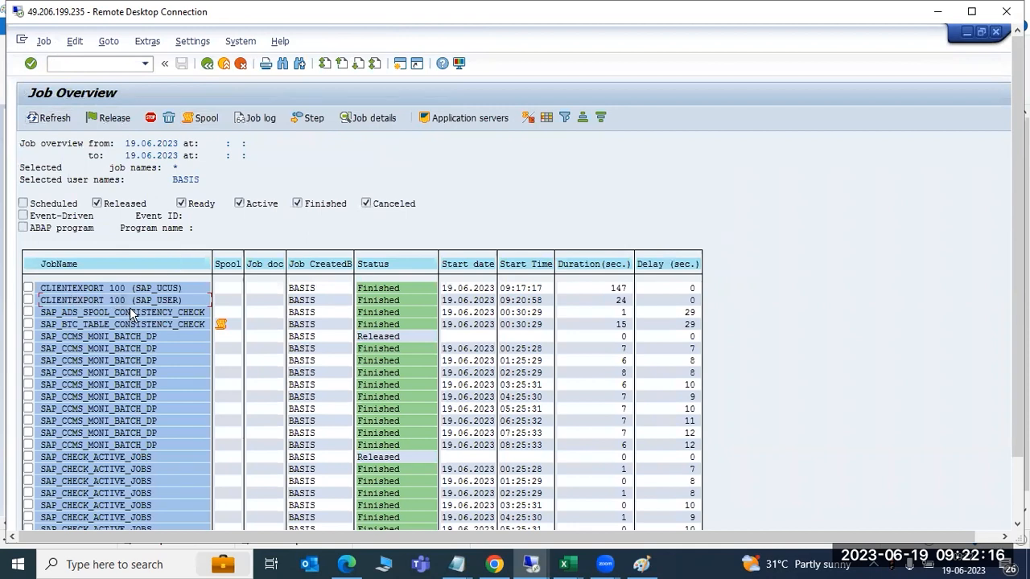
pyautogui.scroll(-5, 123, 440)
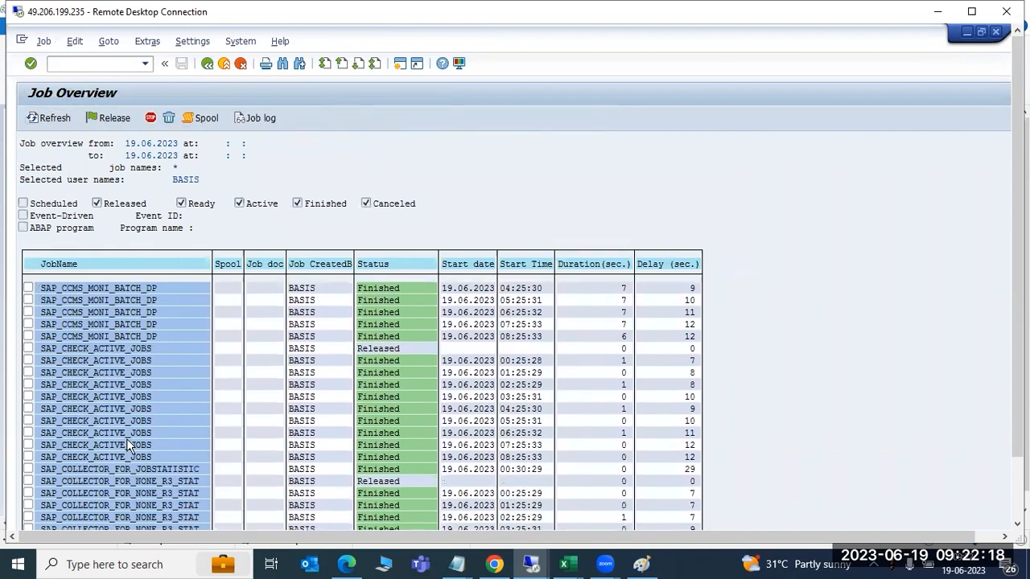
pyautogui.scroll(-5, 134, 448)
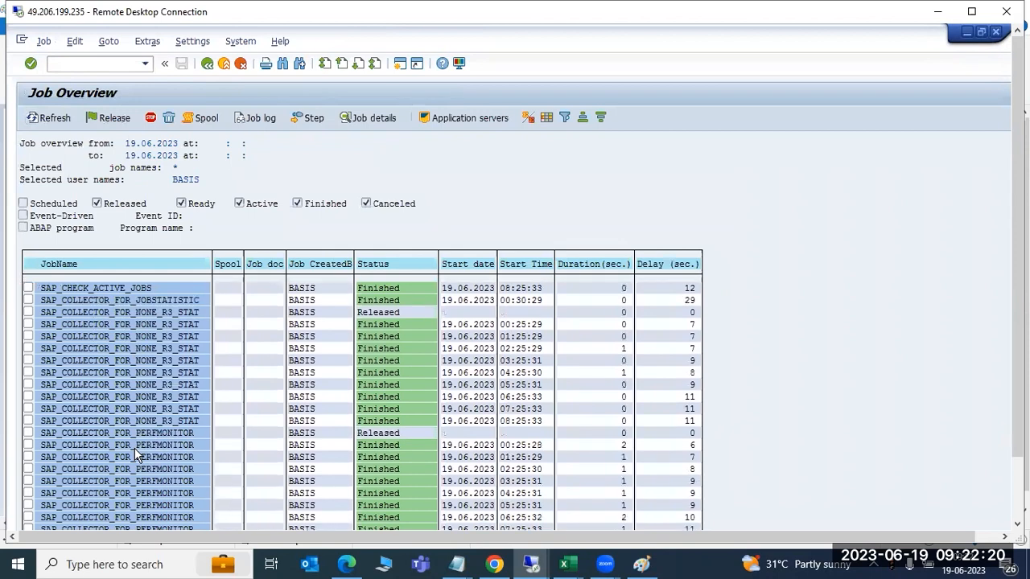
pyautogui.scroll(-5, 135, 448)
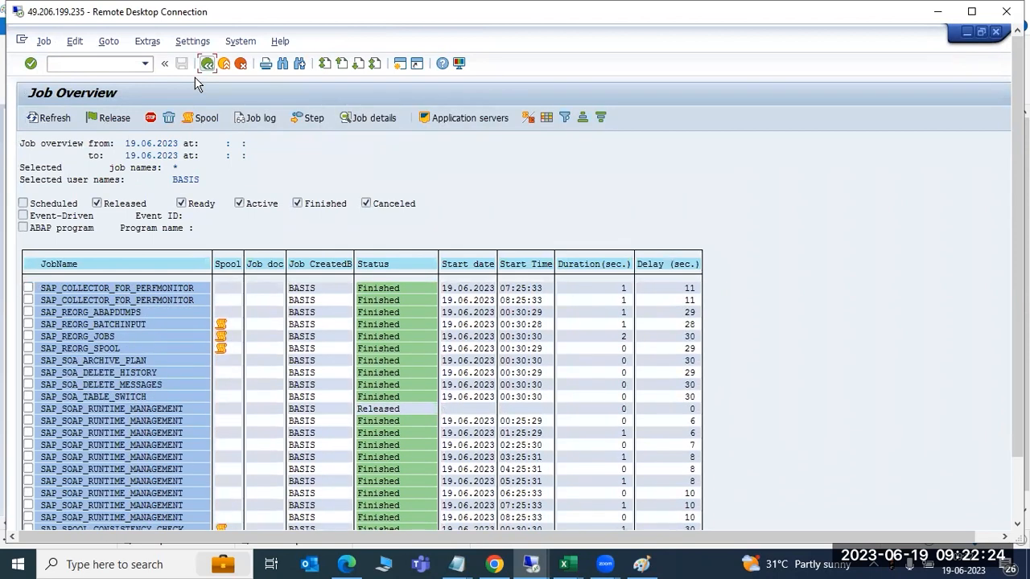
pyautogui.click(207, 62)
pyautogui.click(206, 64)
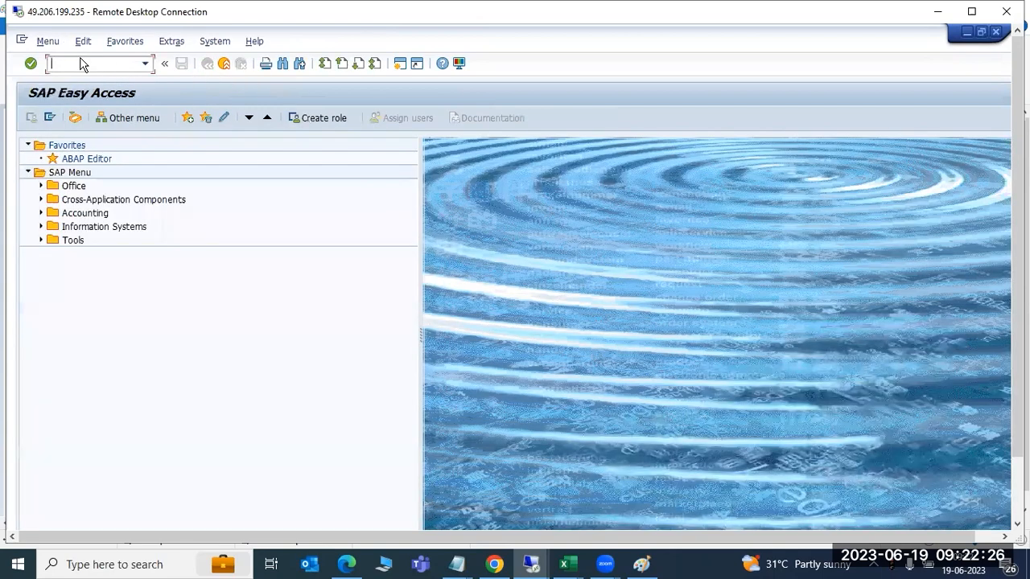
# Step: Display the system log messages in SM21
pyautogui.write('sm2')
pyautogui.click(31, 117)
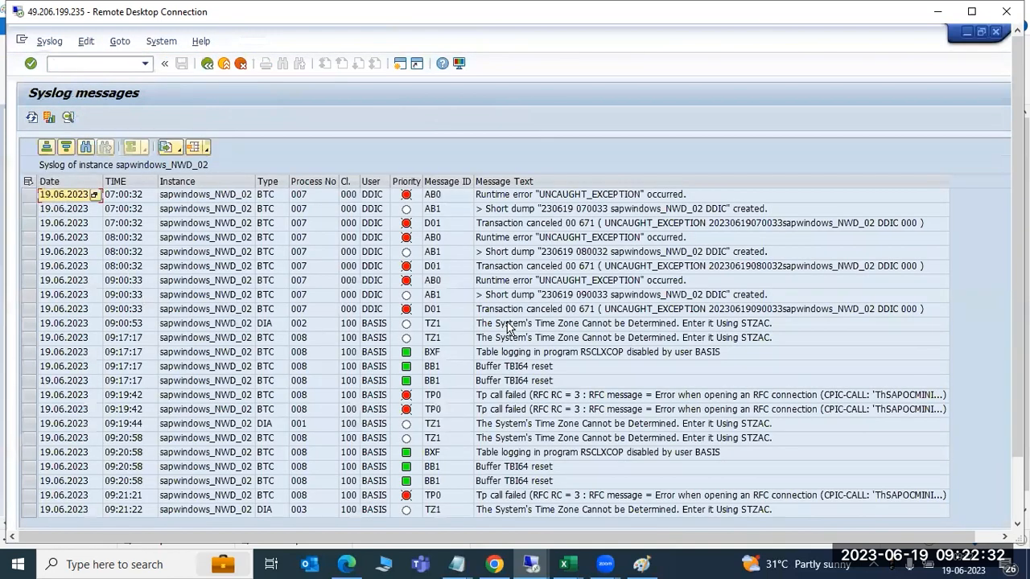
pyautogui.click(767, 445)
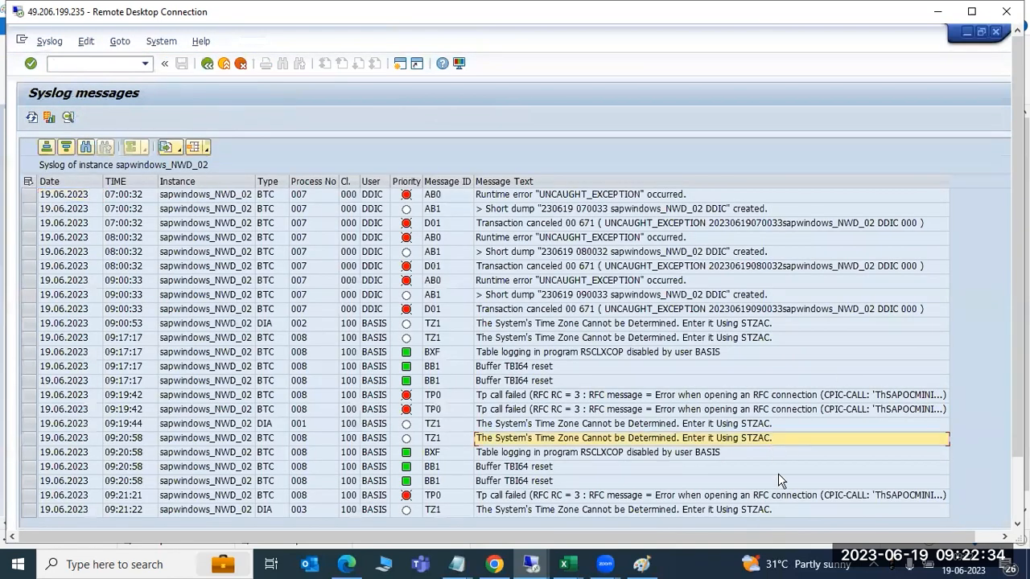
pyautogui.moveTo(760, 536); pyautogui.dragTo(826, 547)
pyautogui.moveTo(1017, 396); pyautogui.dragTo(1018, 460)
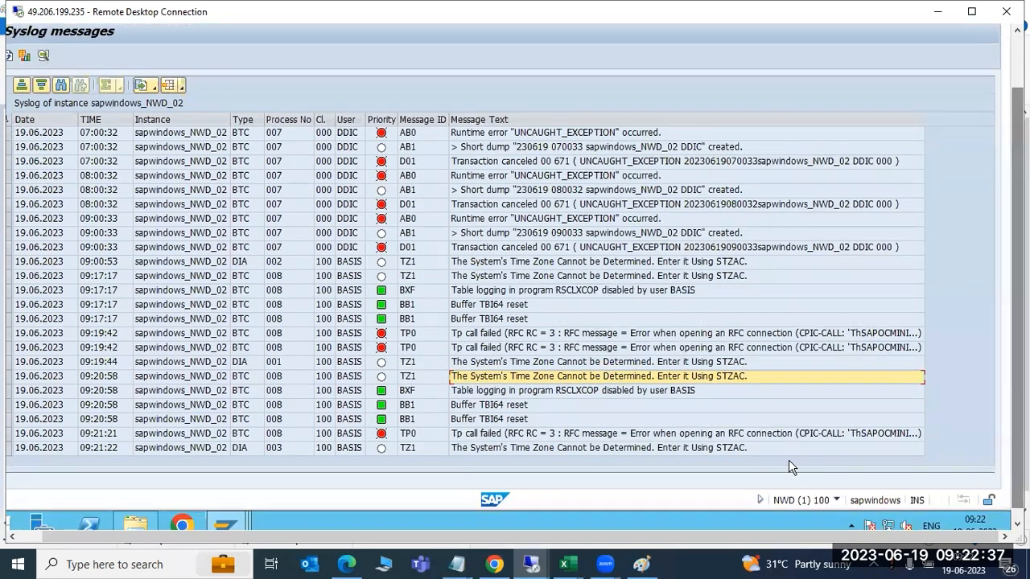
# Step: Read the 09:21:21 tp call failure details, selecting its RFC connection error text, then leave the log
pyautogui.doubleClick(619, 435)
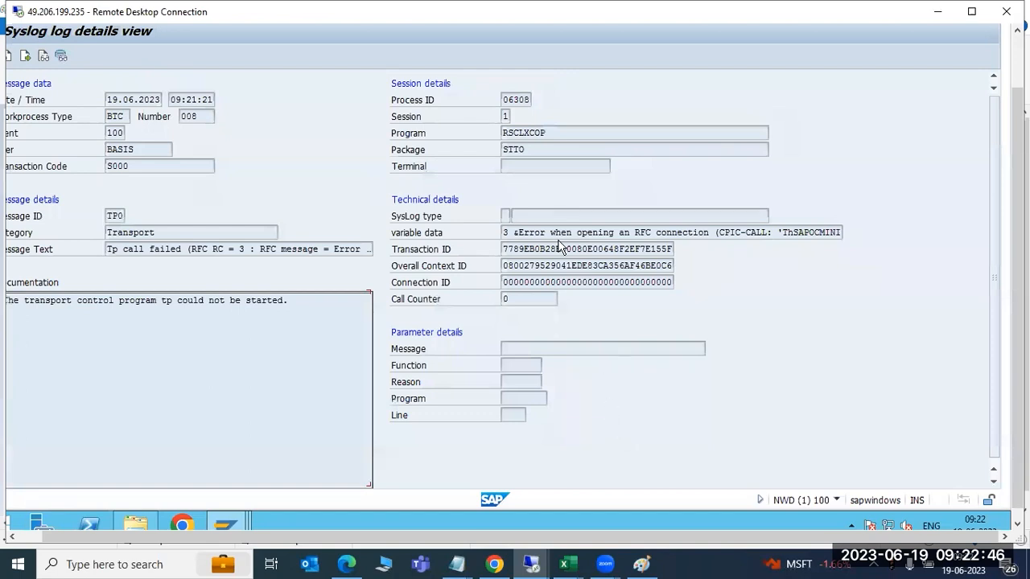
pyautogui.moveTo(551, 232); pyautogui.dragTo(599, 231)
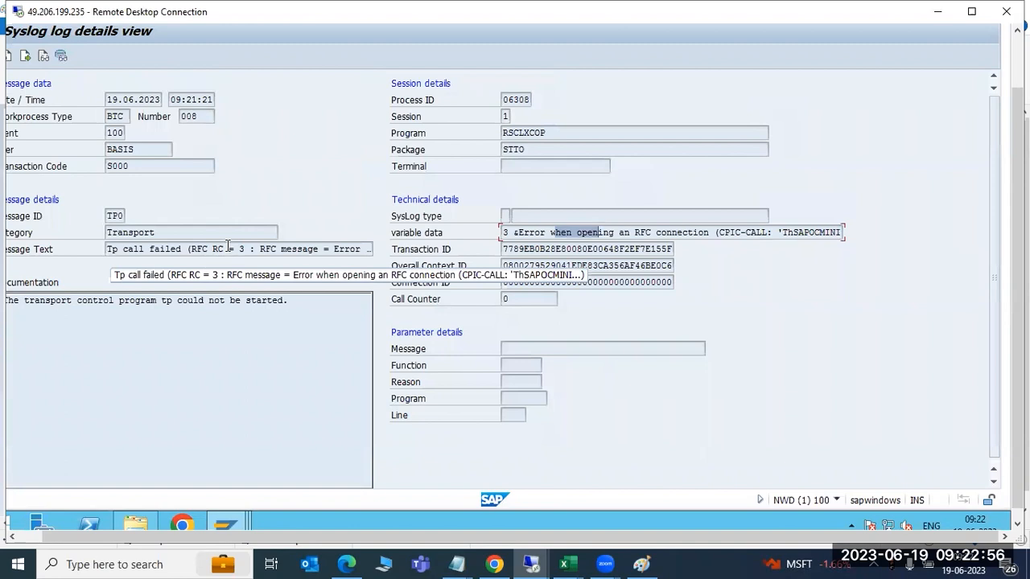
pyautogui.moveTo(517, 232); pyautogui.dragTo(847, 230)
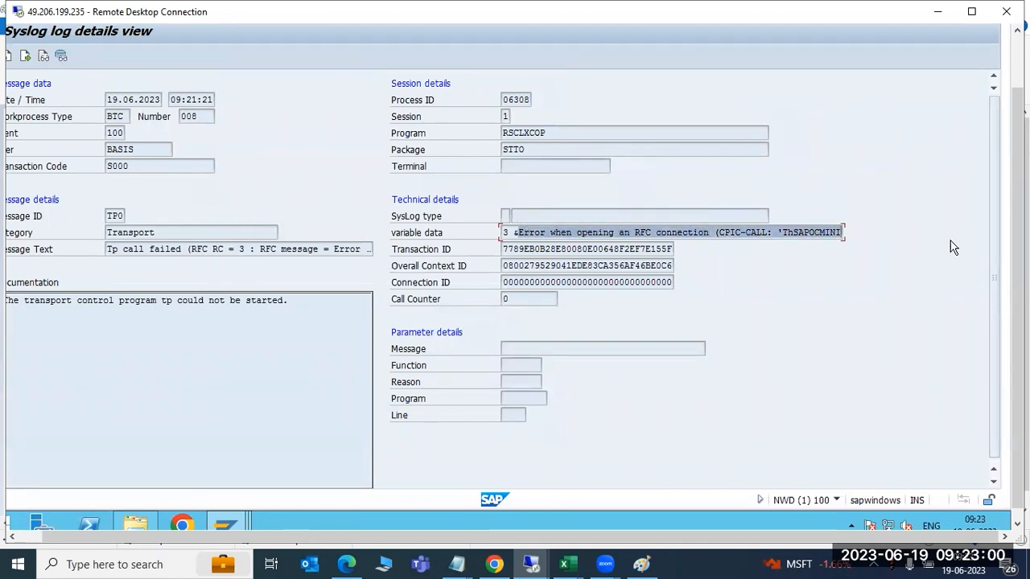
pyautogui.moveTo(1018, 277); pyautogui.dragTo(1016, 213)
pyautogui.click(182, 64)
pyautogui.click(182, 63)
pyautogui.click(72, 64)
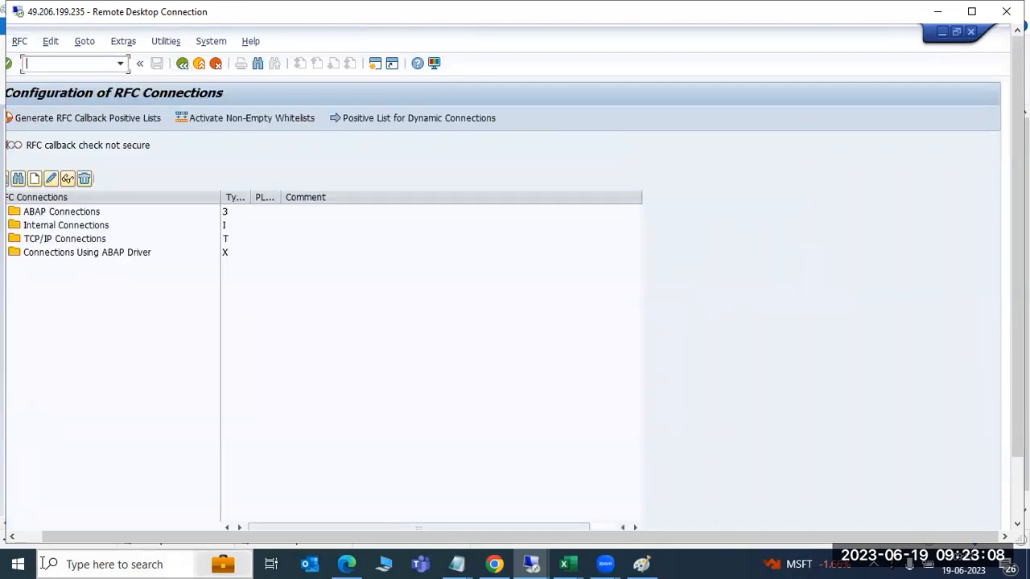
# Step: Run a connection test on the NWD ABAP connection destination
pyautogui.moveTo(39, 543); pyautogui.dragTo(34, 537)
pyautogui.click(33, 534)
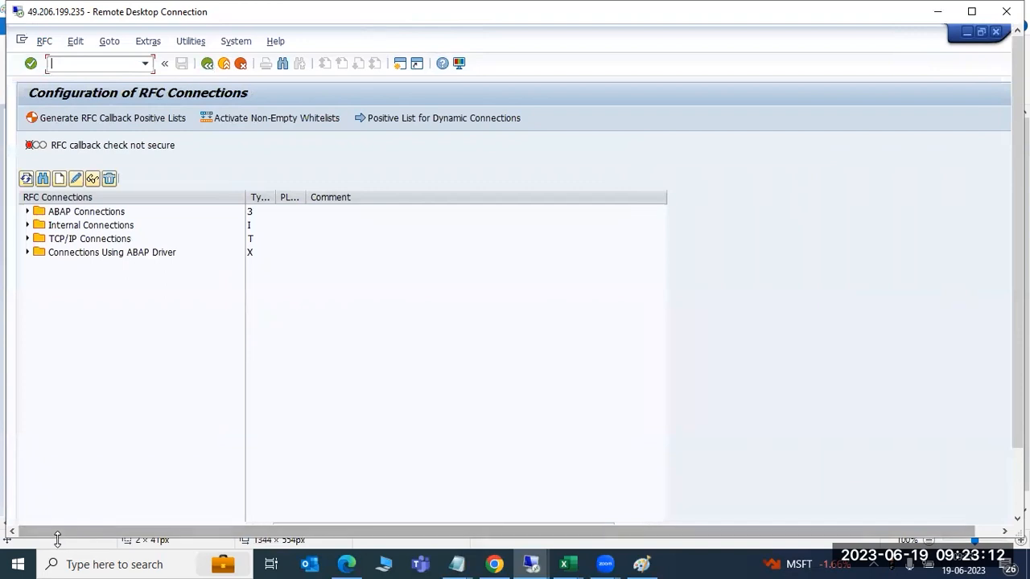
pyautogui.click(26, 213)
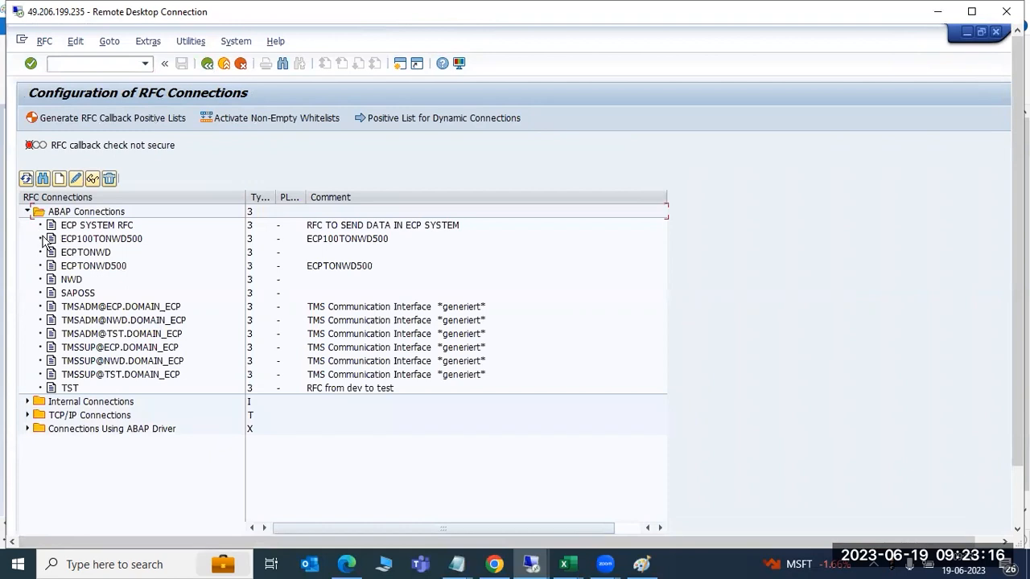
pyautogui.click(71, 280)
pyautogui.doubleClick(71, 280)
pyautogui.click(149, 117)
pyautogui.click(207, 64)
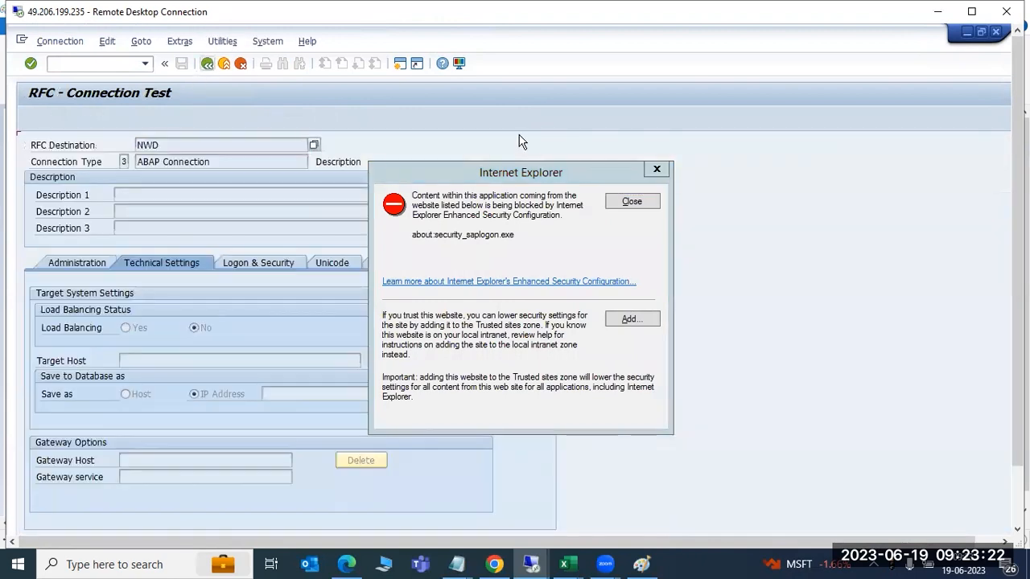
pyautogui.click(633, 202)
pyautogui.press('F3')
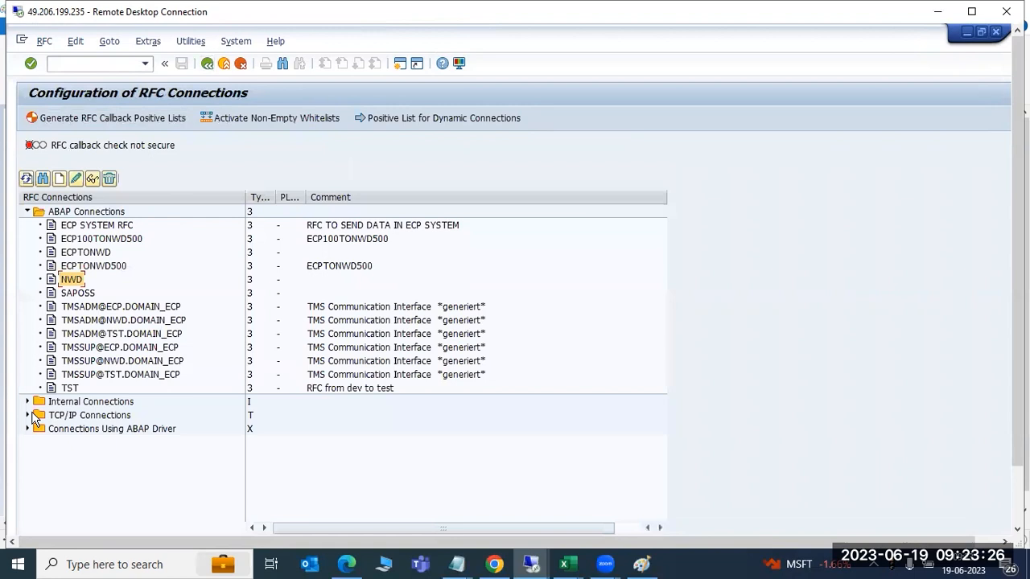
# Step: Test the internal sapwindows_NWD_02 destination, then return to SAP Easy Access
pyautogui.click(28, 402)
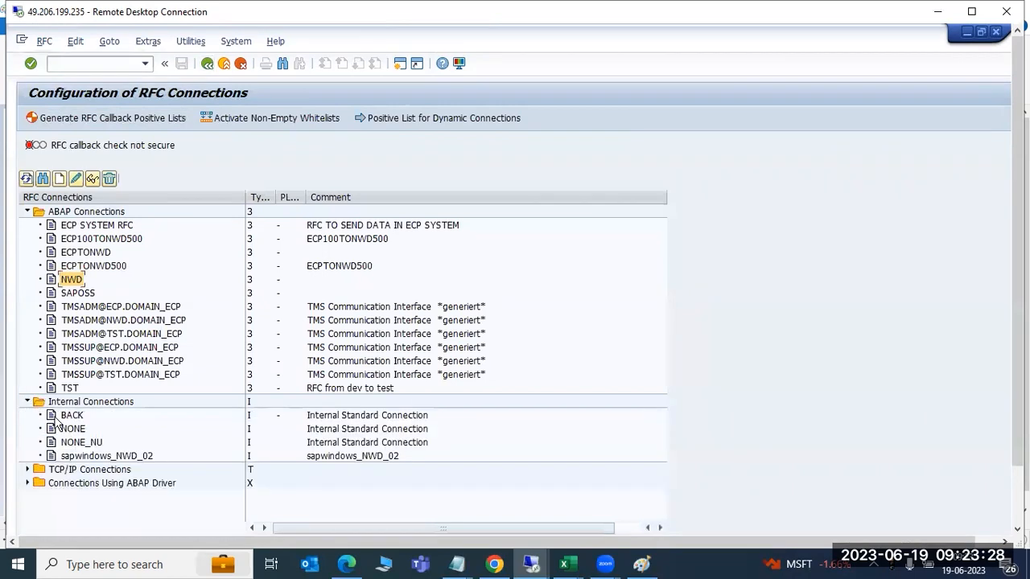
pyautogui.click(83, 456)
pyautogui.doubleClick(83, 456)
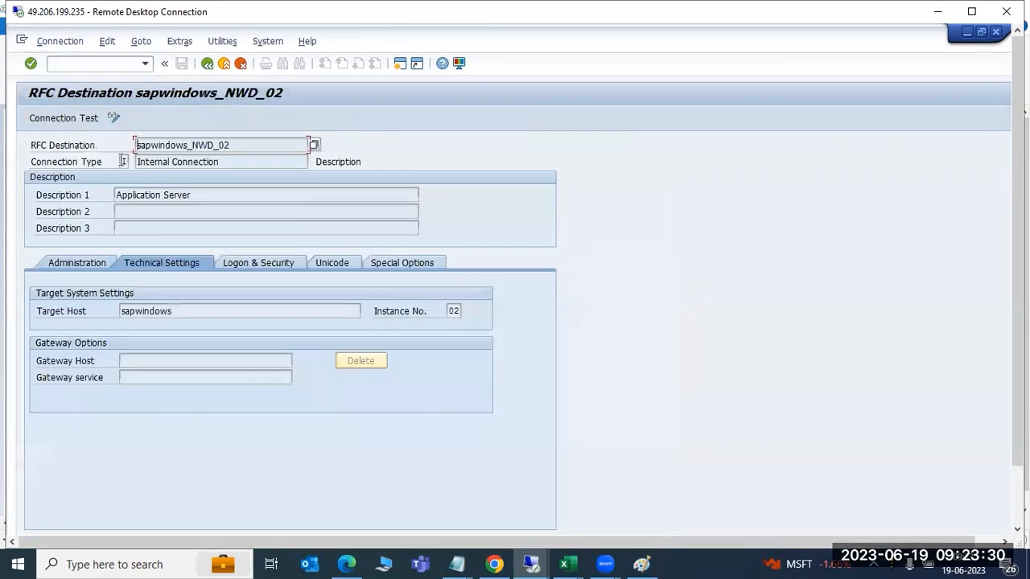
pyautogui.click(68, 118)
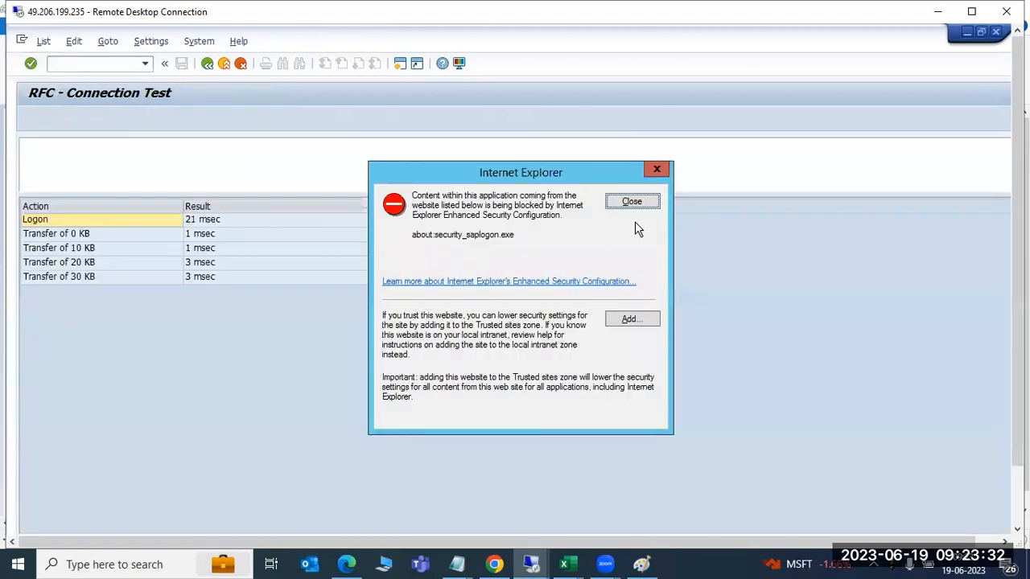
pyautogui.click(624, 202)
pyautogui.press('F3')
pyautogui.press('F3')
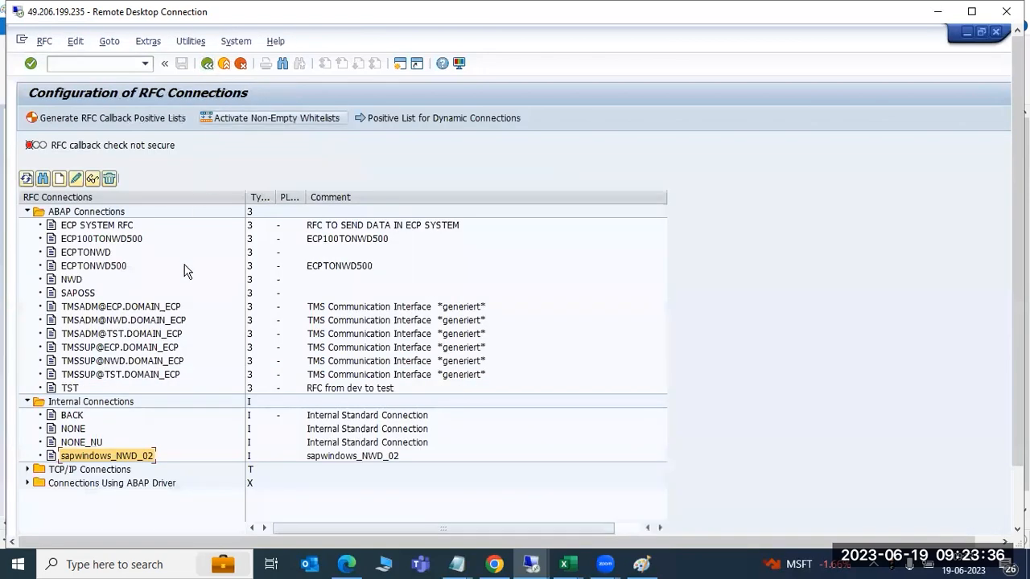
pyautogui.doubleClick(72, 279)
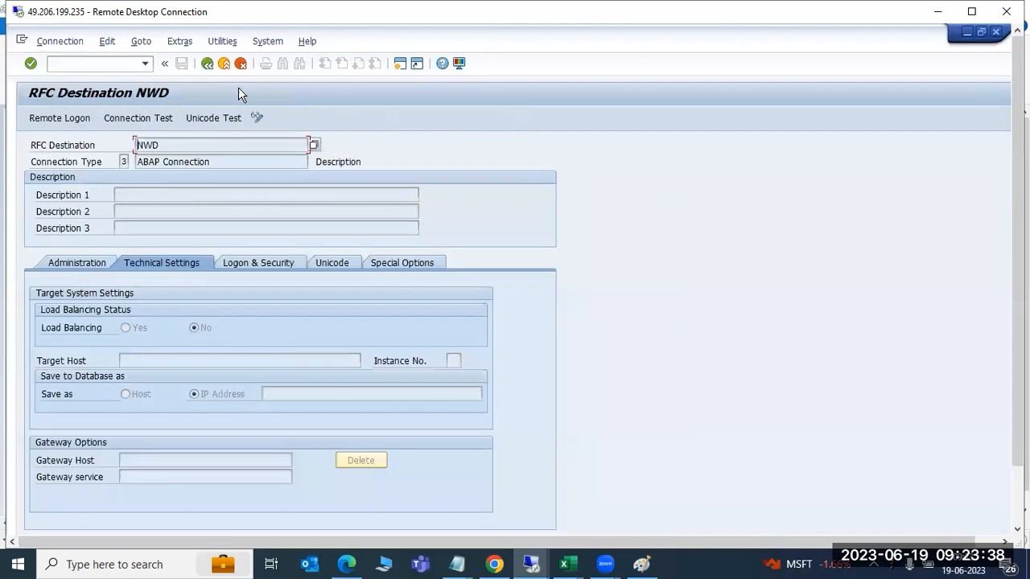
pyautogui.press('F3')
pyautogui.press('F3')
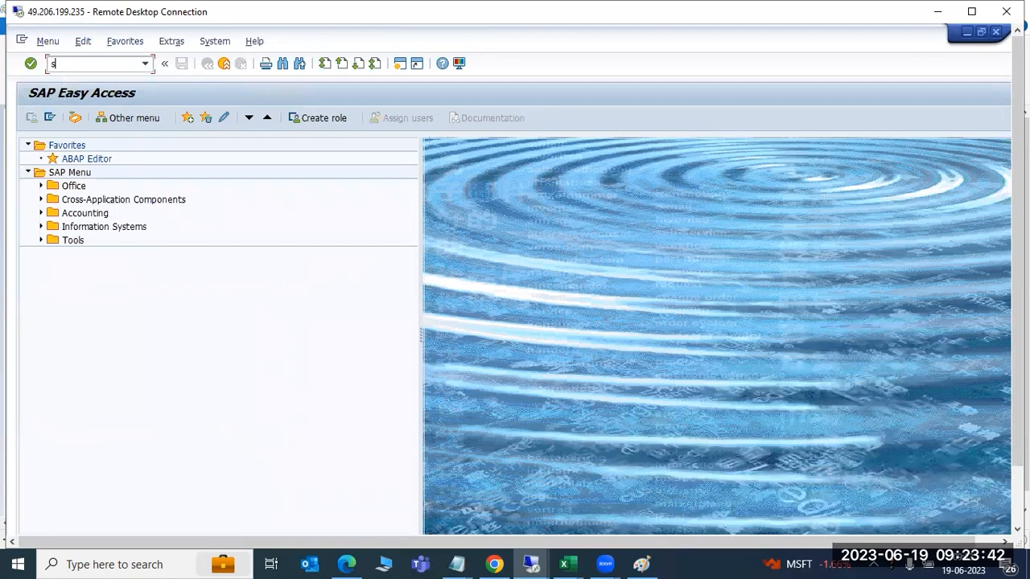
# Step: In STMS, refresh the import overview and open the failing NWD import queue
pyautogui.click(66, 63)
pyautogui.write('stms')
pyautogui.press('Return')
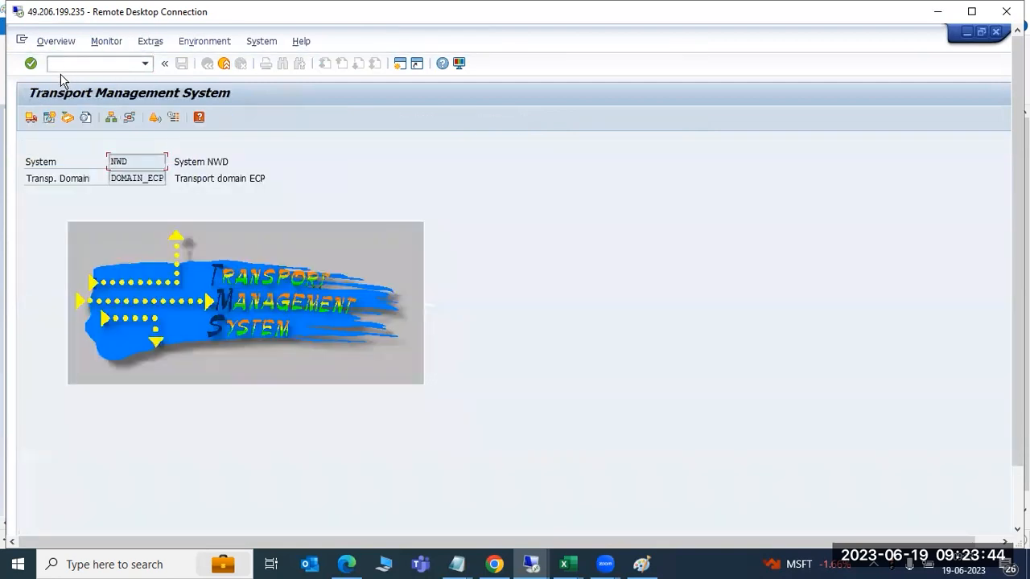
pyautogui.click(30, 118)
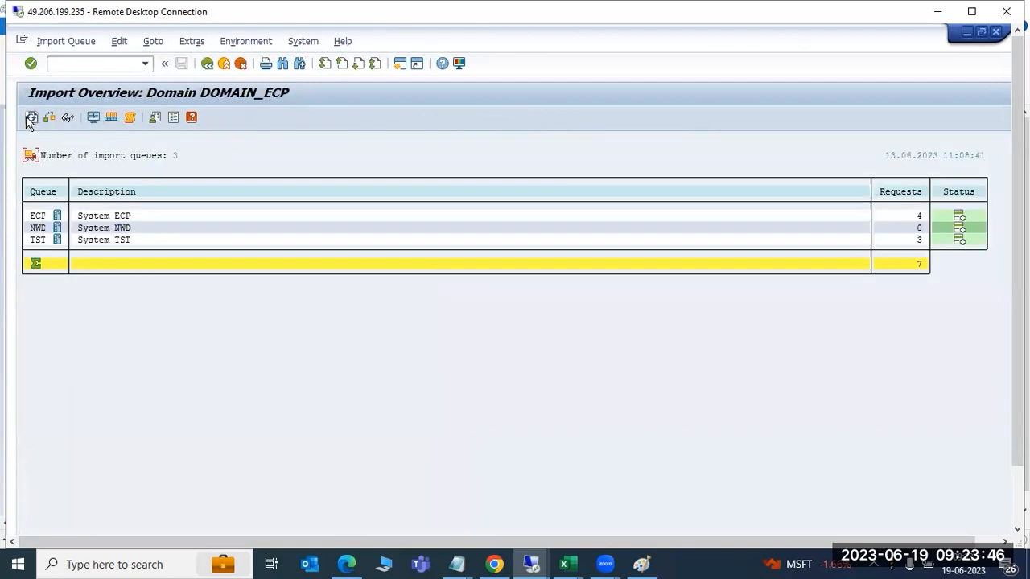
pyautogui.click(31, 118)
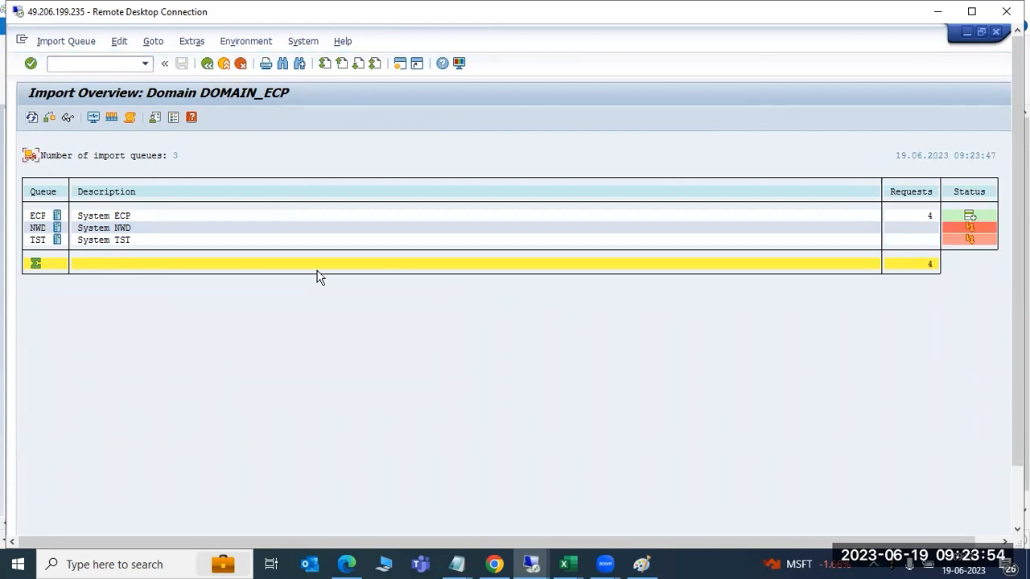
pyautogui.doubleClick(38, 229)
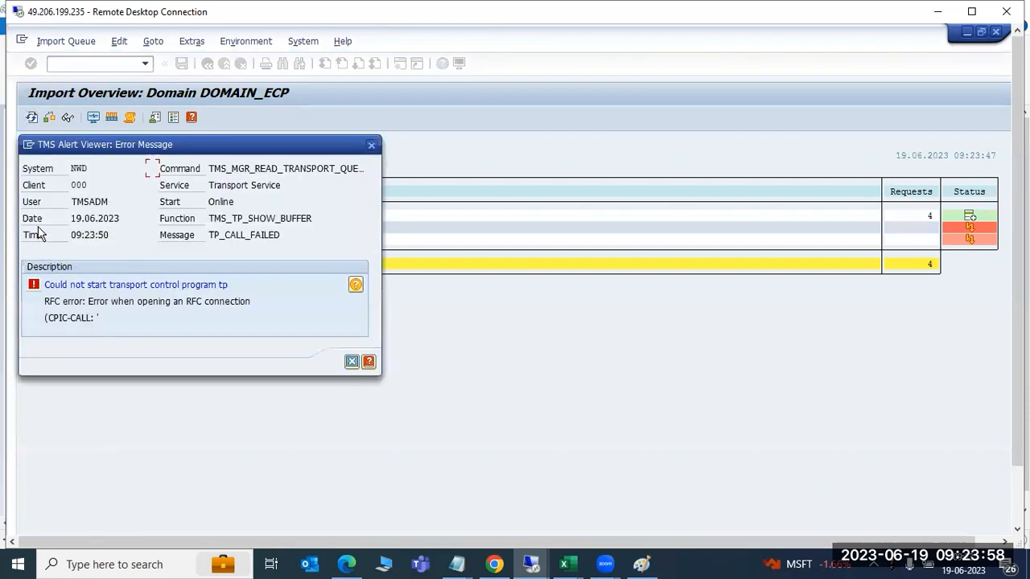
# Step: Read the TP_CALL_FAILED help, noting its Gateway Monitor (SMGW) reference, then open /nsmgw
pyautogui.click(356, 284)
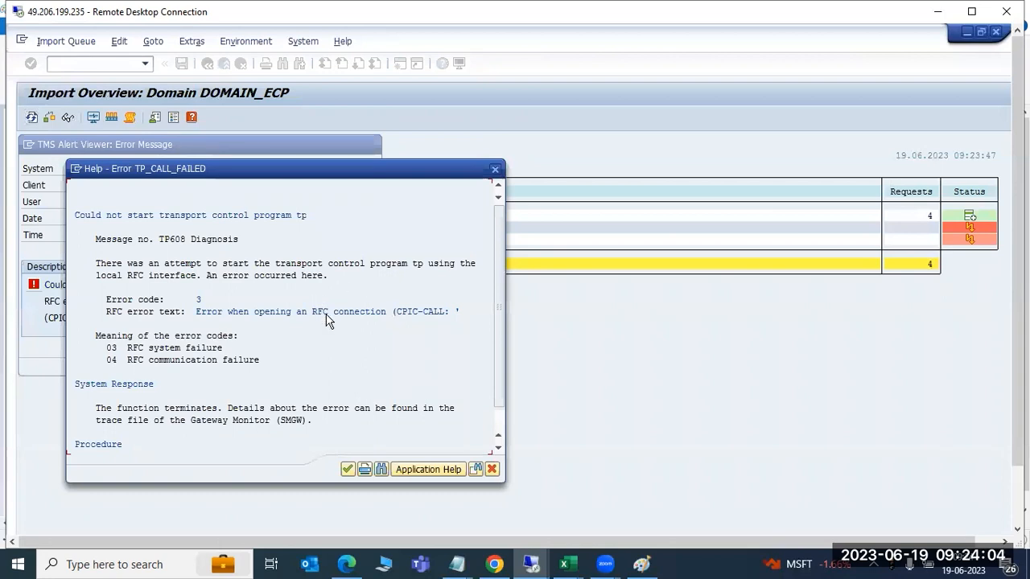
pyautogui.scroll(-1, 245, 330)
pyautogui.scroll(-2, 242, 322)
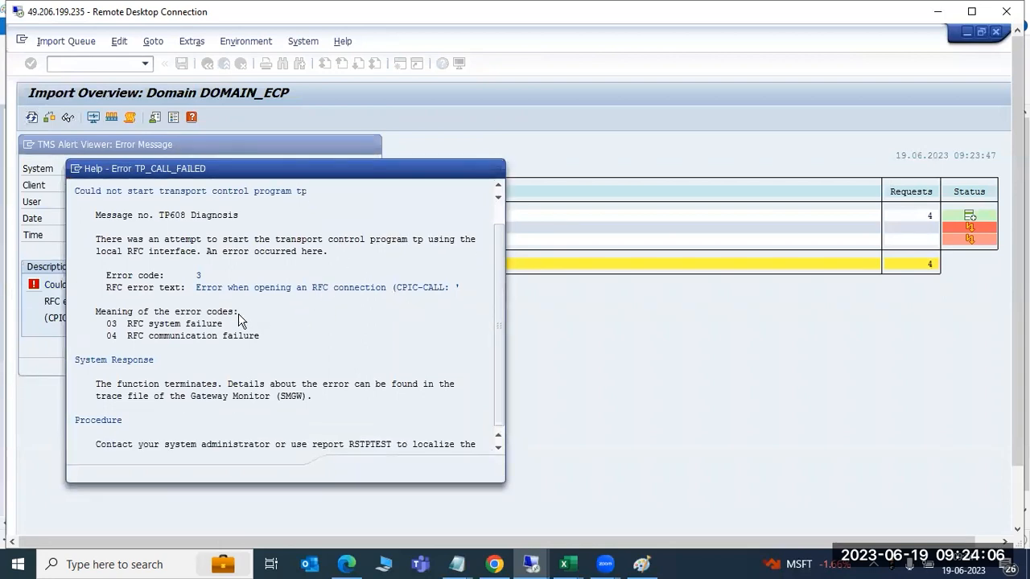
pyautogui.click(283, 384)
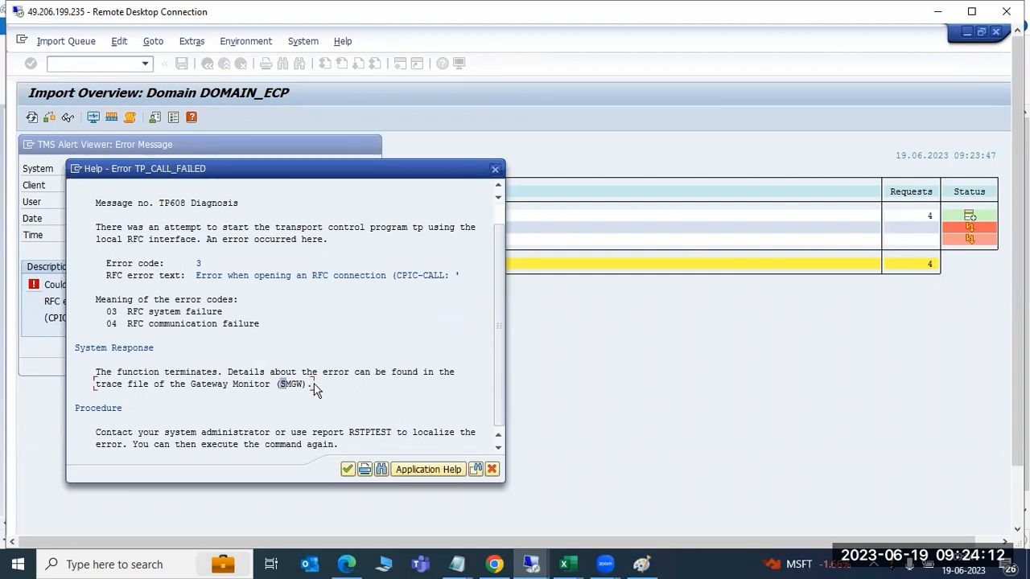
pyautogui.click(347, 471)
pyautogui.click(351, 362)
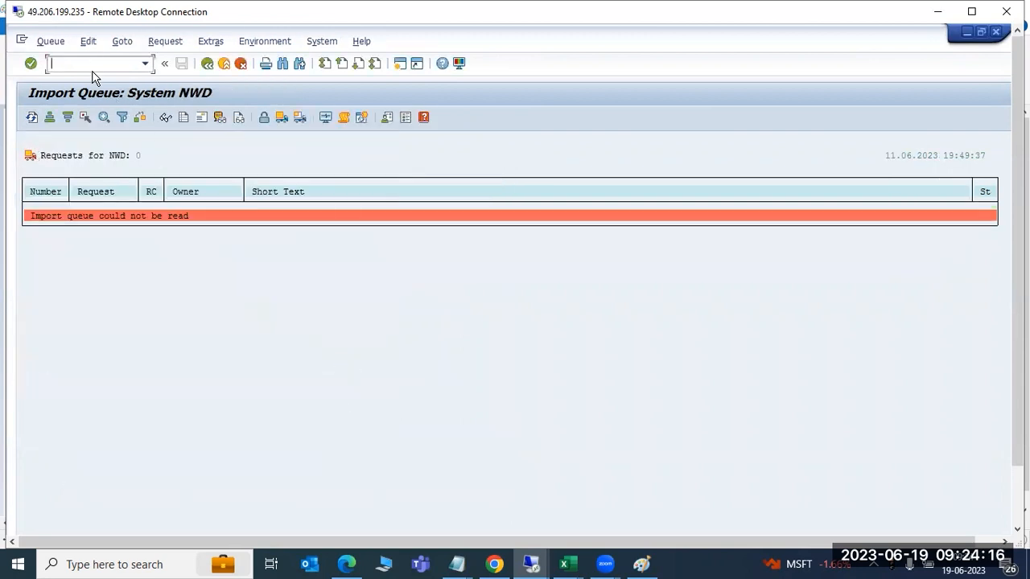
pyautogui.write('/nsmgw')
pyautogui.press('Return')
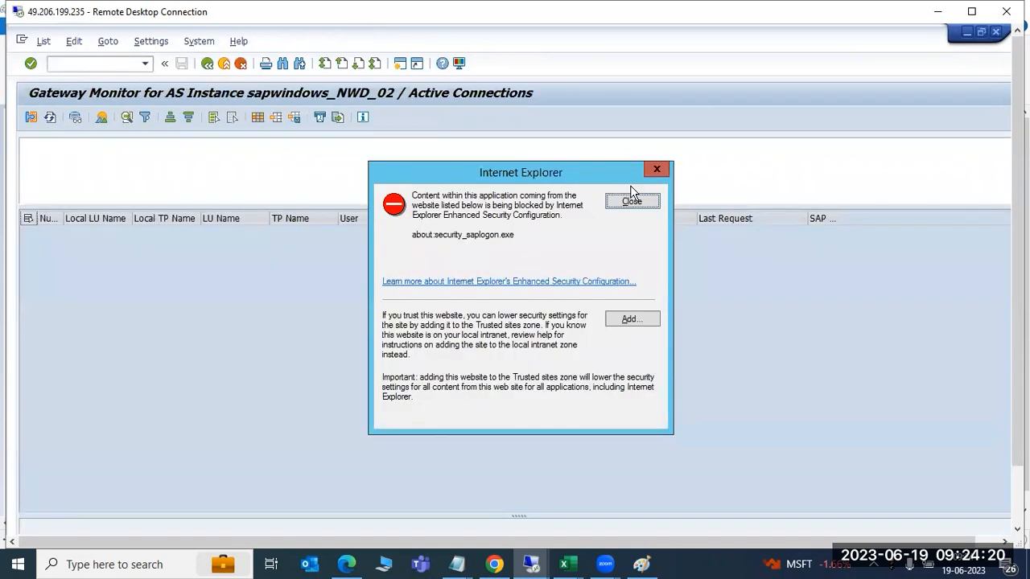
# Step: View the gateway's Logged on Clients, then switch back to Active Connections
pyautogui.click(633, 201)
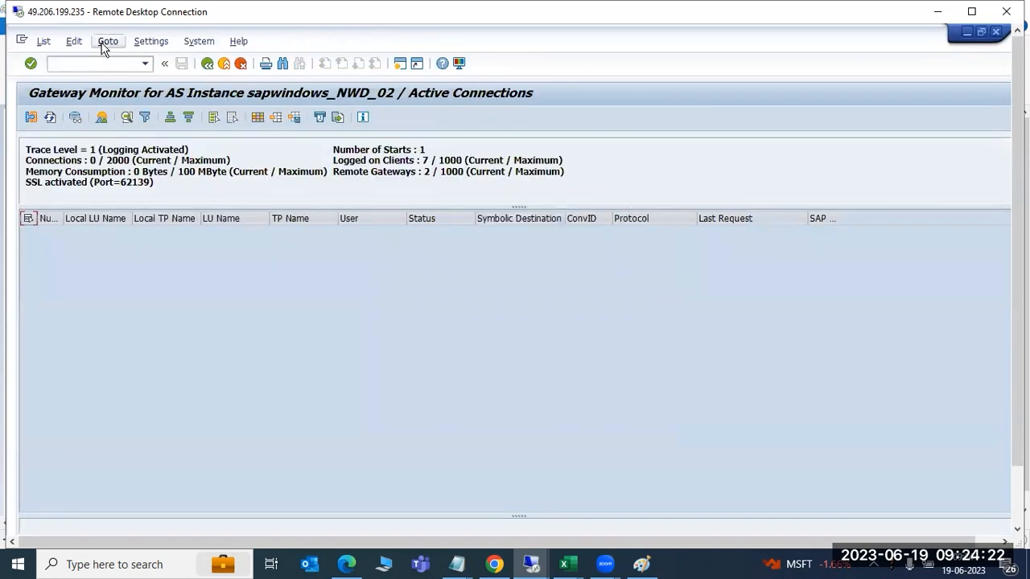
pyautogui.click(107, 41)
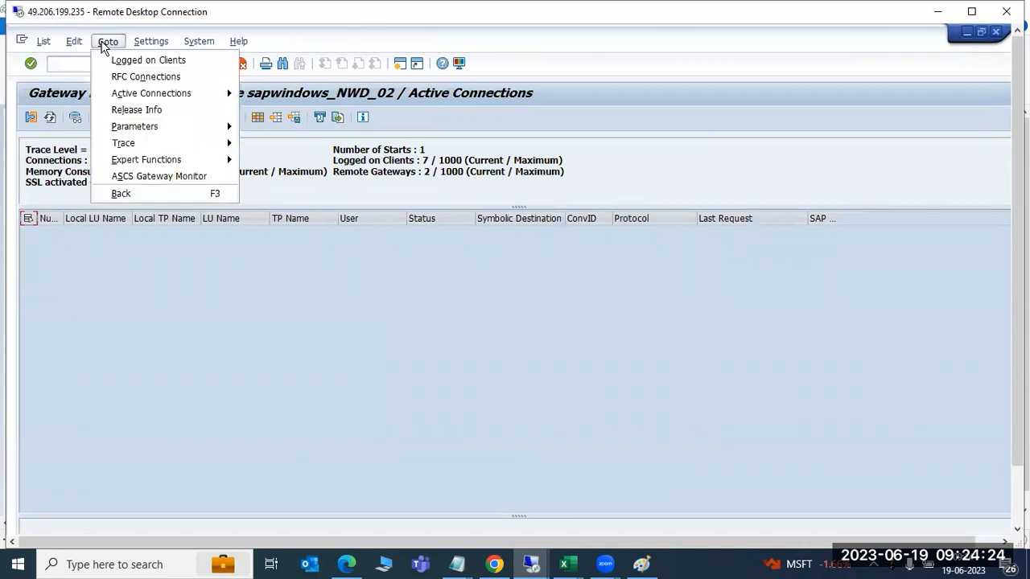
pyautogui.click(116, 54)
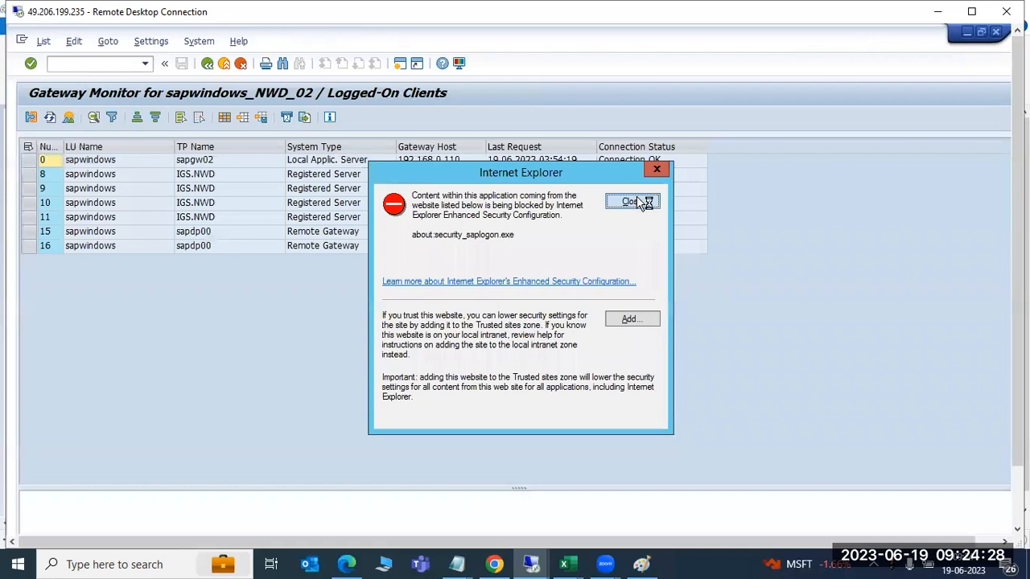
pyautogui.click(632, 202)
pyautogui.click(106, 43)
pyautogui.click(295, 79)
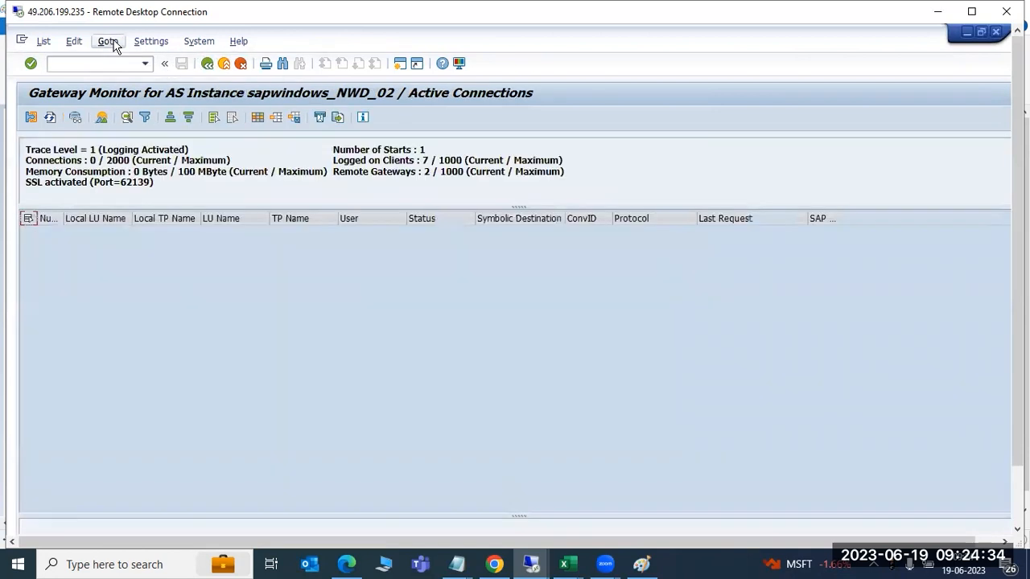
pyautogui.click(109, 42)
# Step: Open the ACL files via External Security, review reginfo's SLD_NUC and IGS.NWD entries, then go back
pyautogui.moveTo(191, 159)
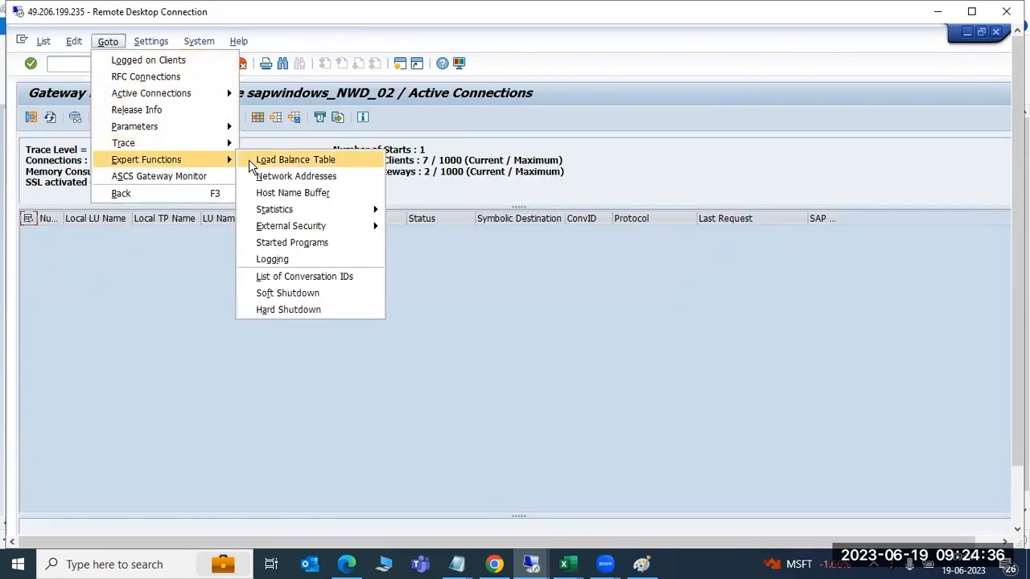
pyautogui.moveTo(353, 228)
pyautogui.click(405, 225)
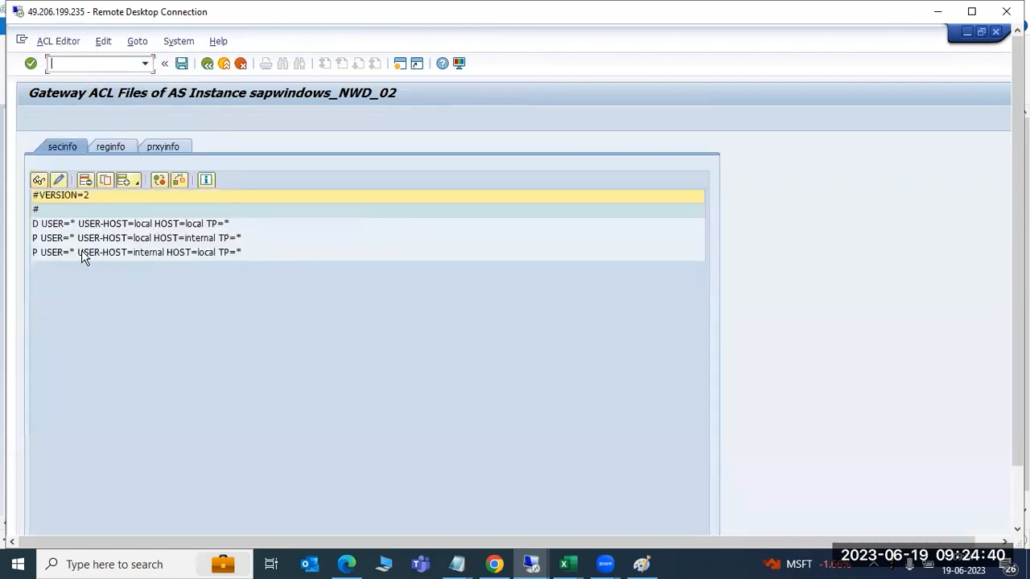
pyautogui.click(107, 147)
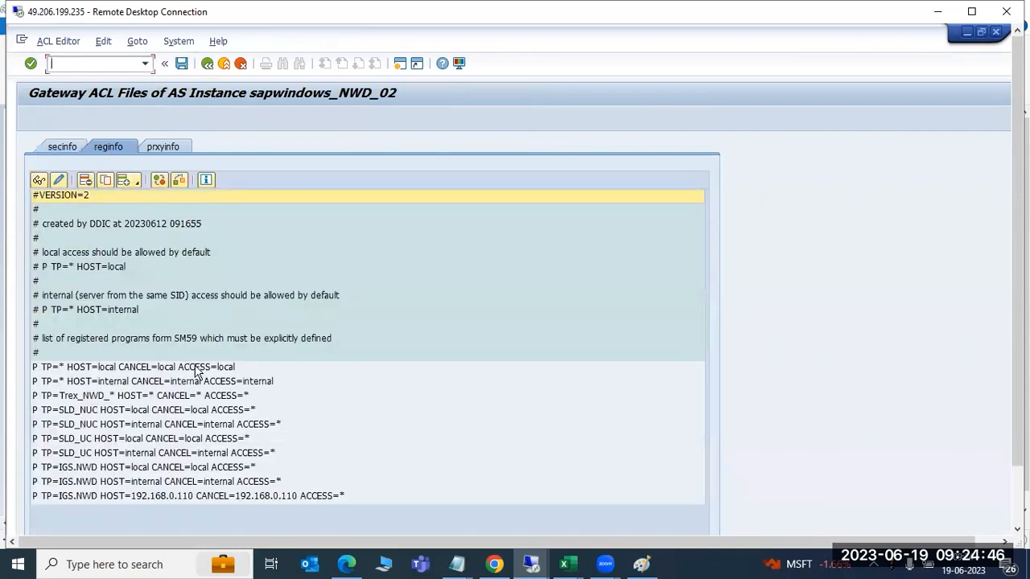
pyautogui.moveTo(519, 416); pyautogui.dragTo(521, 419)
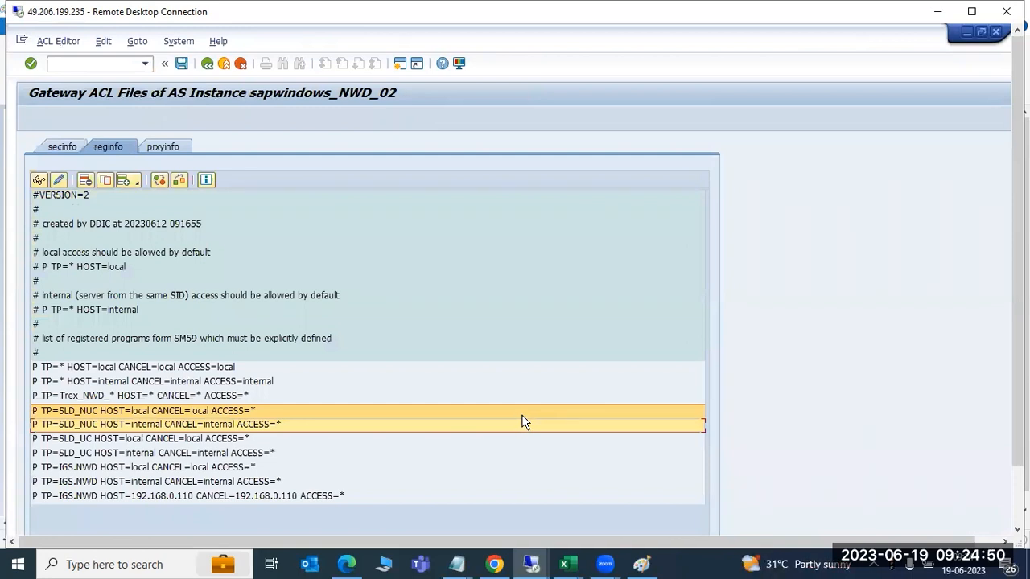
pyautogui.moveTo(1017, 455); pyautogui.dragTo(1017, 513)
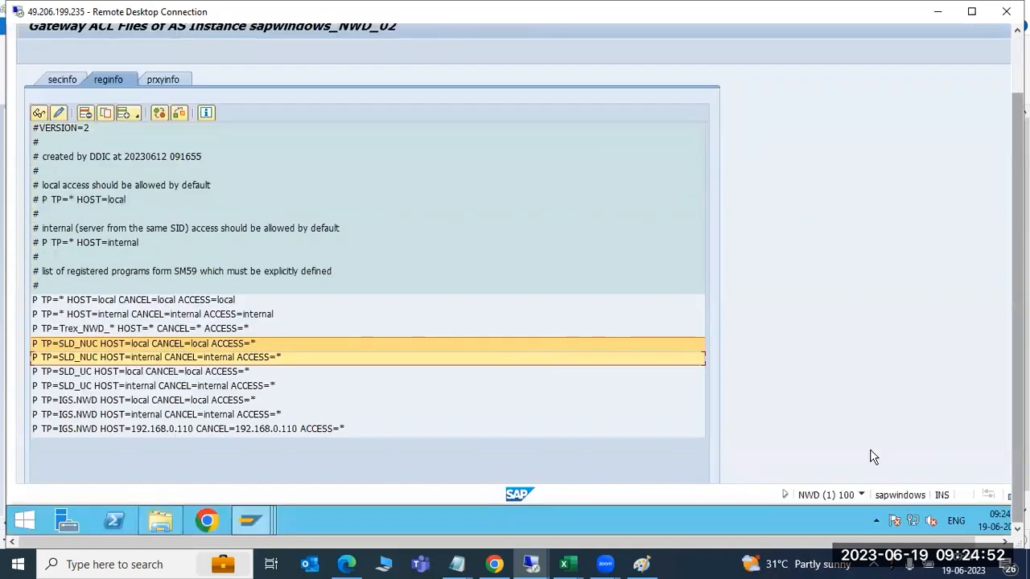
pyautogui.click(107, 428)
pyautogui.click(114, 416)
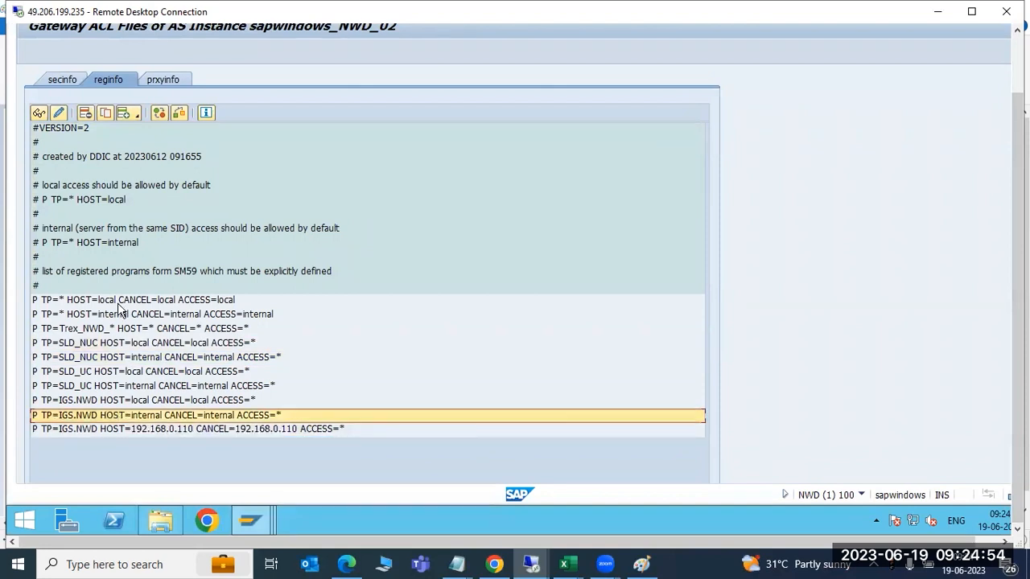
pyautogui.click(98, 158)
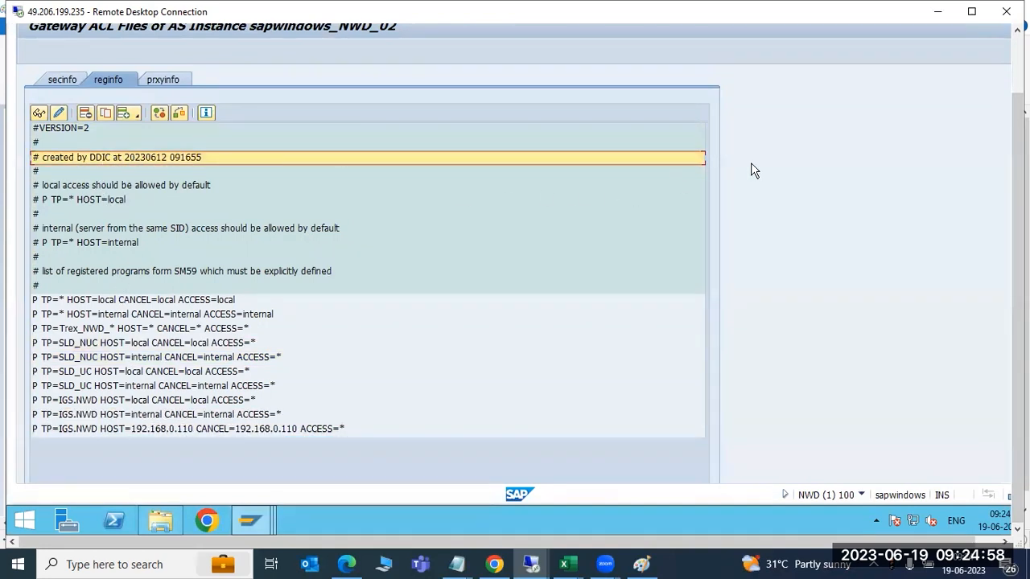
pyautogui.moveTo(1017, 144); pyautogui.dragTo(1017, 80)
pyautogui.press('F3')
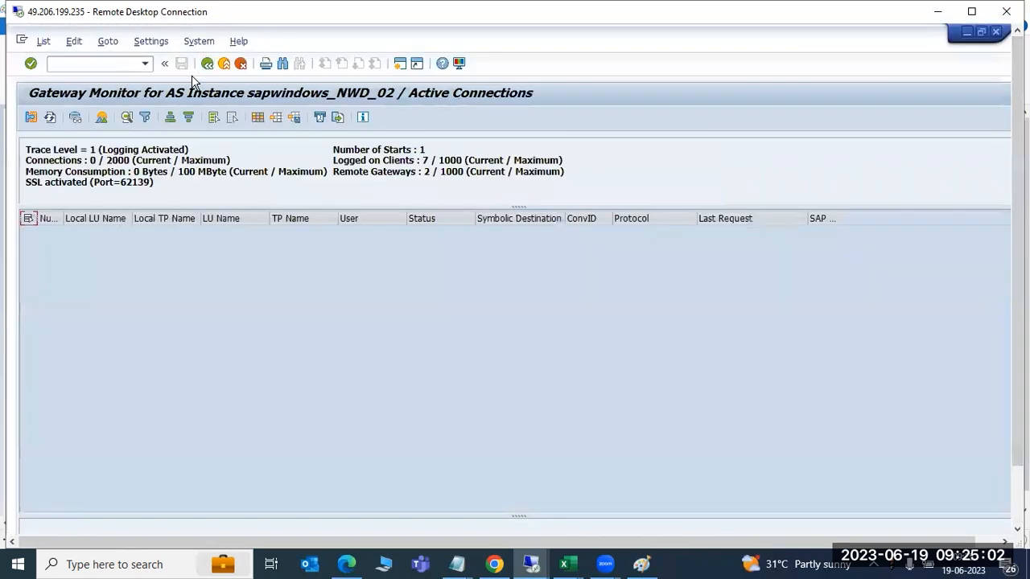
# Step: In RZ11, display profile parameter gw/acl_mode and note its current value of 1
pyautogui.press('F3')
pyautogui.write('rz11')
pyautogui.press('Return')
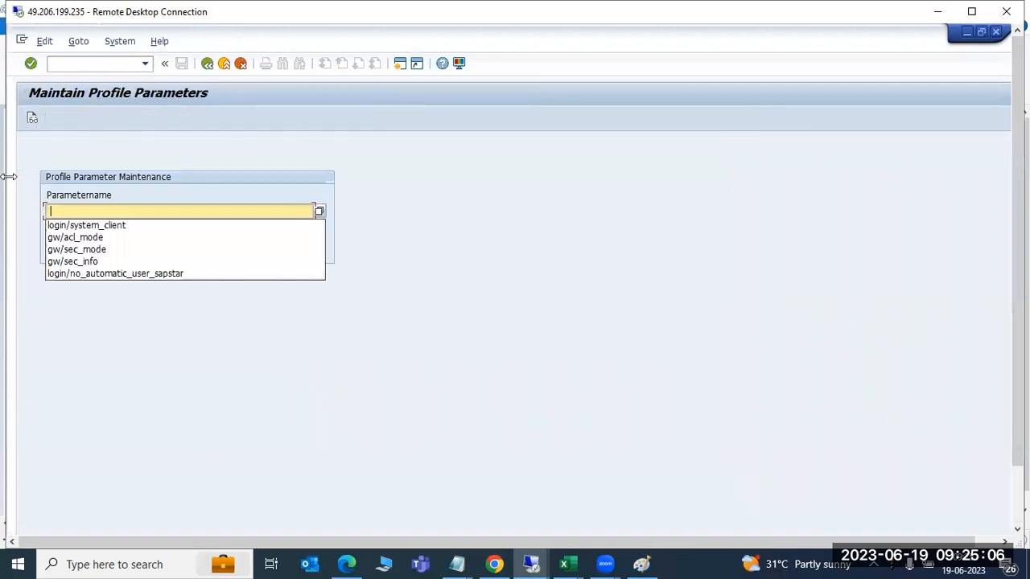
pyautogui.click(79, 237)
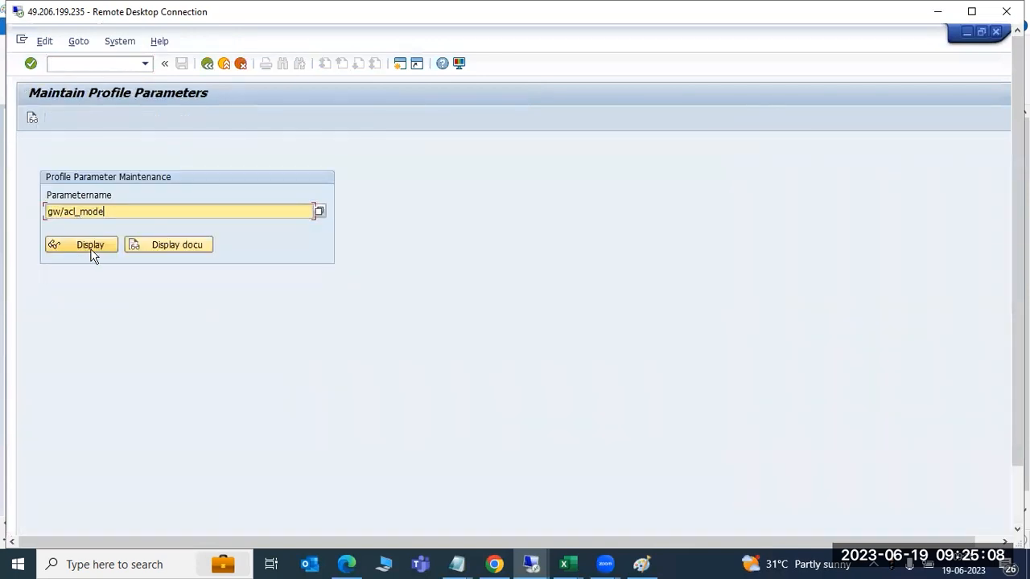
pyautogui.click(91, 256)
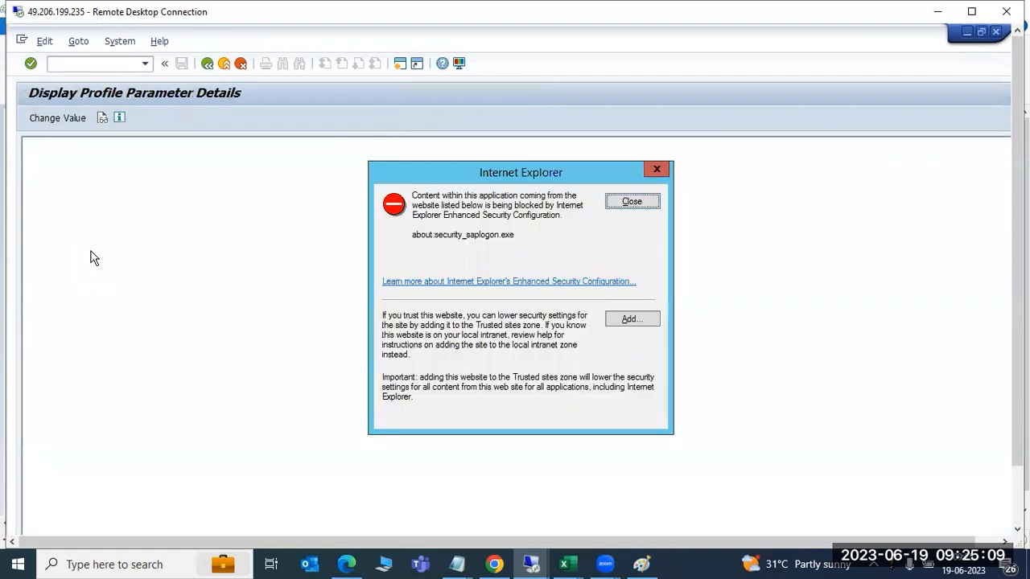
pyautogui.click(649, 204)
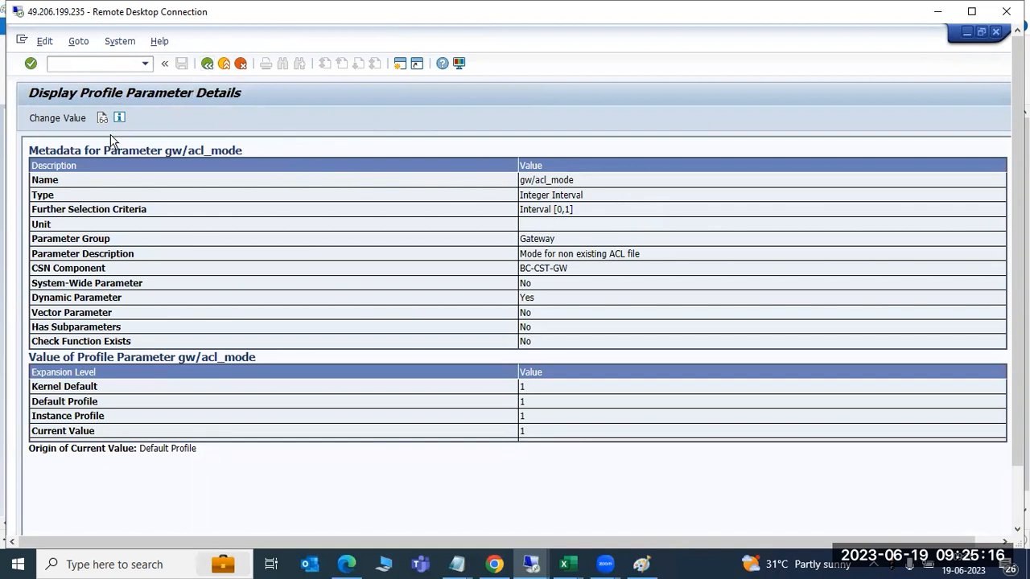
pyautogui.moveTo(558, 209); pyautogui.dragTo(249, 183)
# Step: Display gw/sim_mode (current value 0, kernel default), then return to SAP Easy Access
pyautogui.click(207, 65)
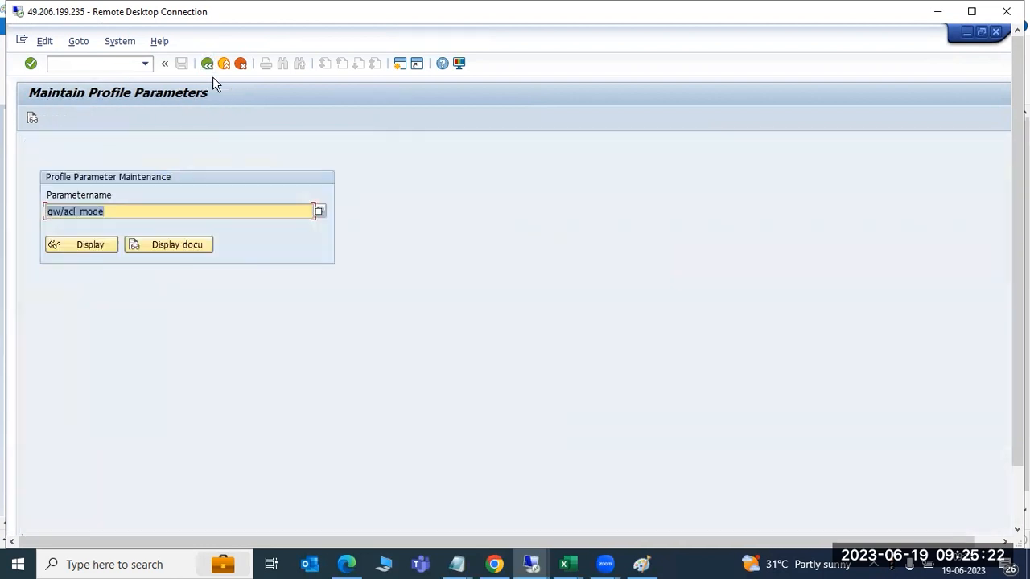
pyautogui.press('BackSpace')
pyautogui.click(80, 249)
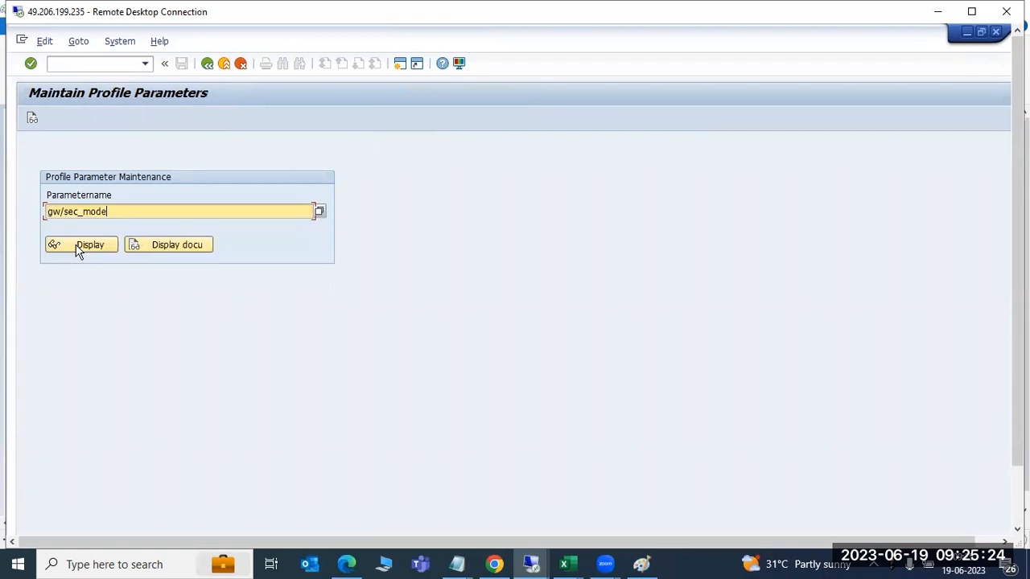
pyautogui.press('BackSpace')
pyautogui.press('BackSpace')
pyautogui.press('BackSpace')
pyautogui.write('sim')
pyautogui.click(88, 245)
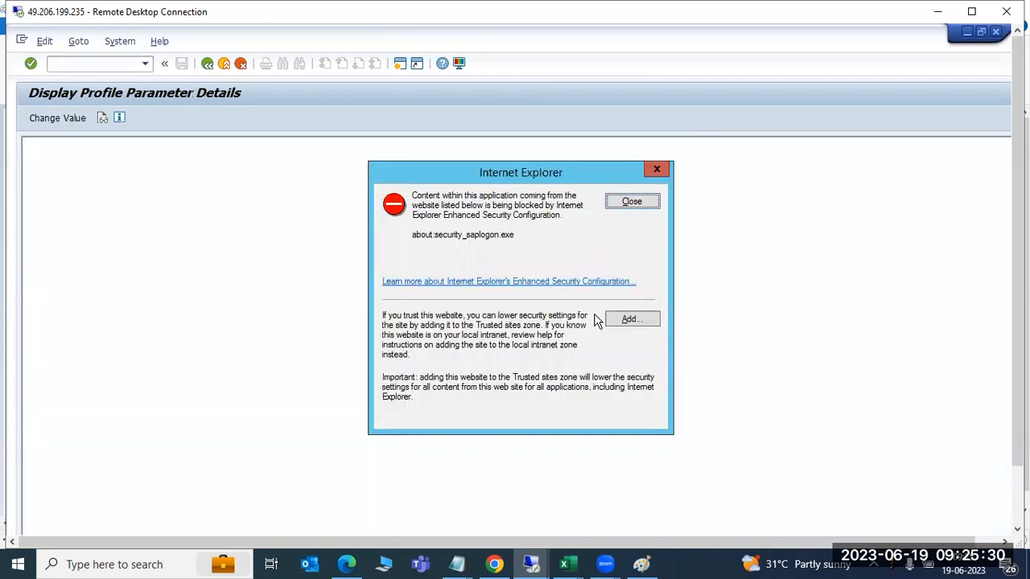
pyautogui.click(632, 202)
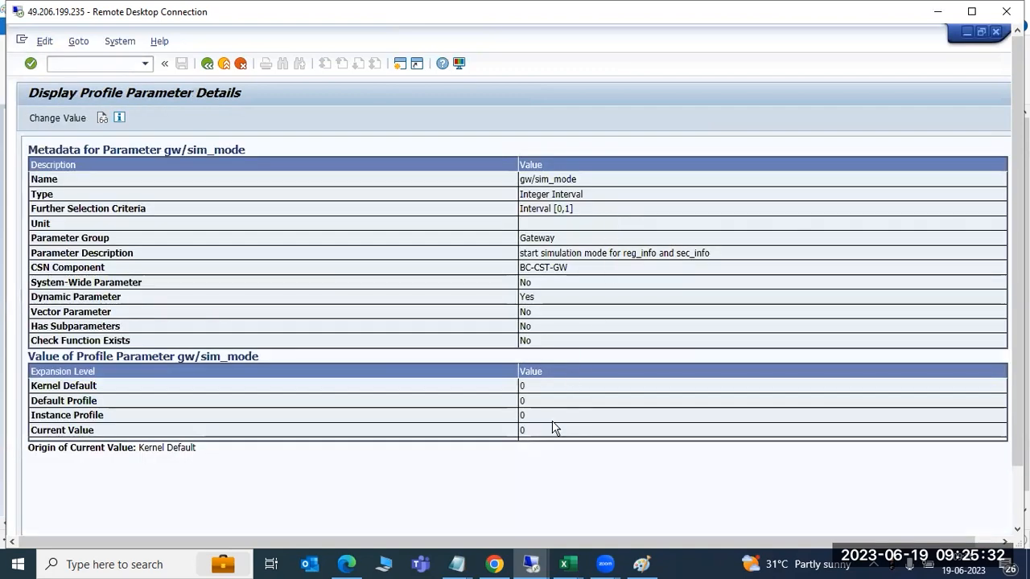
pyautogui.click(211, 70)
pyautogui.click(212, 75)
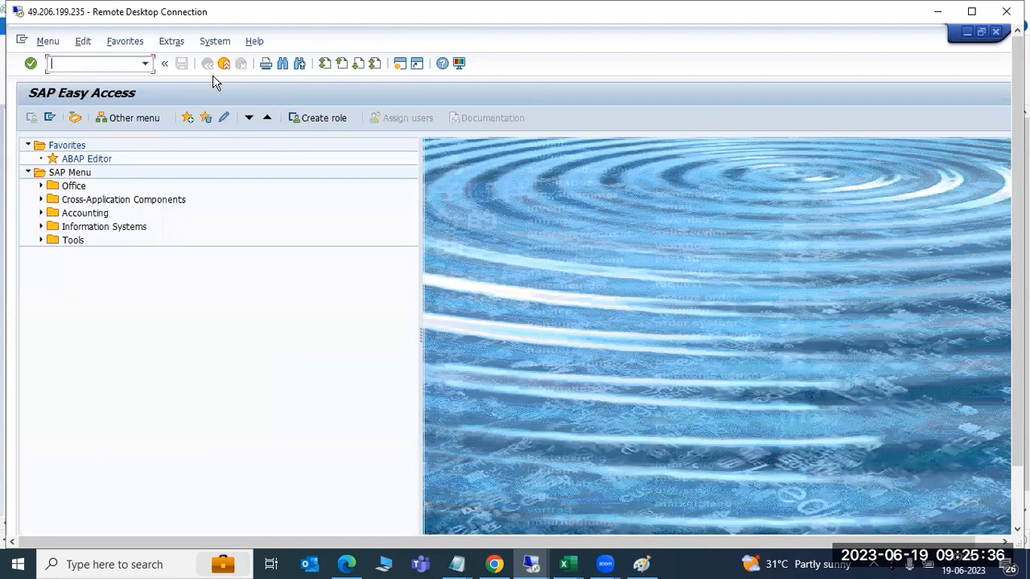
# Step: In the SMGW Gateway Monitor, display the gateway trace file via Goto > Trace > Gateway
pyautogui.write('smgw')
pyautogui.press('Return')
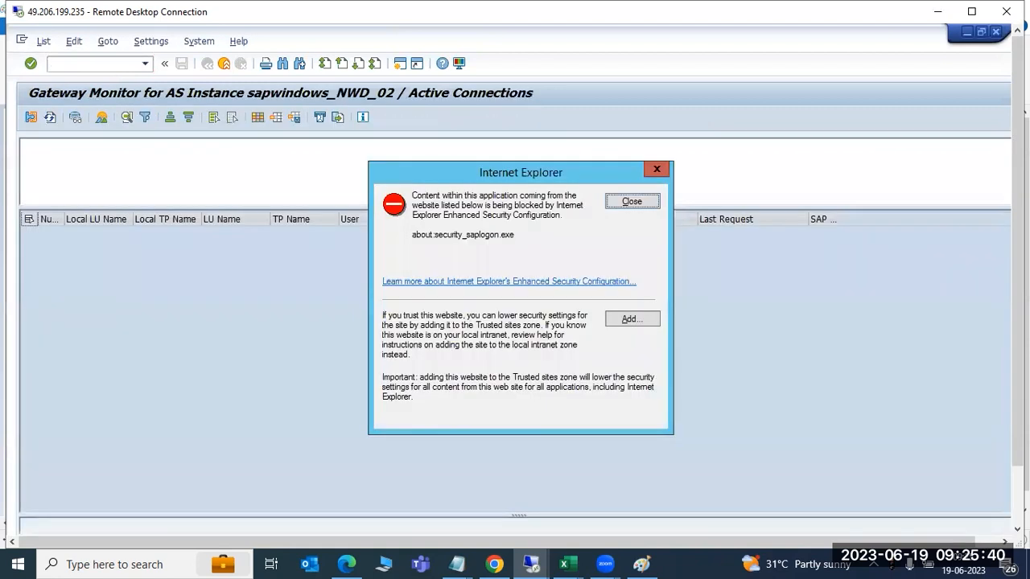
pyautogui.click(633, 201)
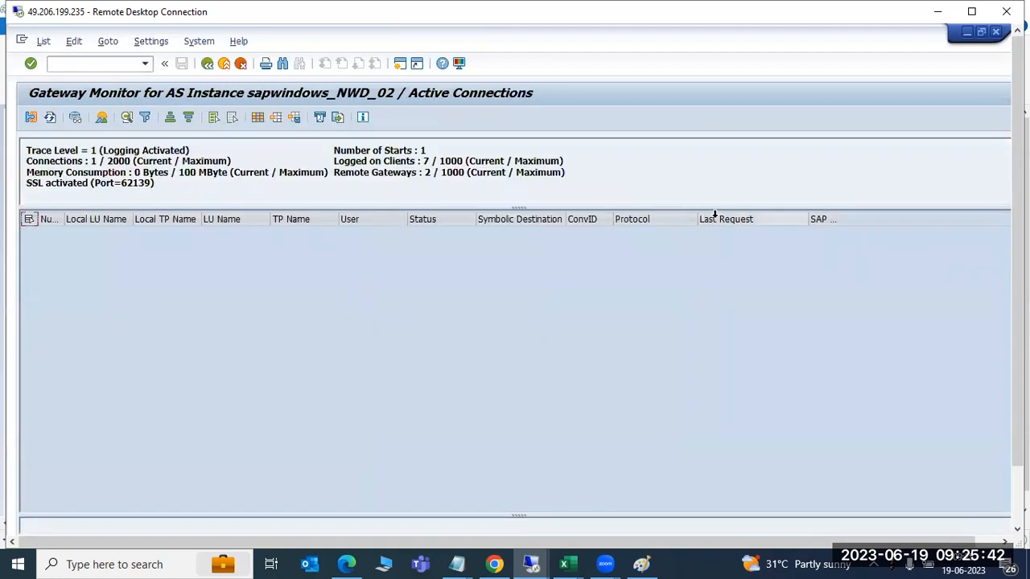
pyautogui.click(106, 41)
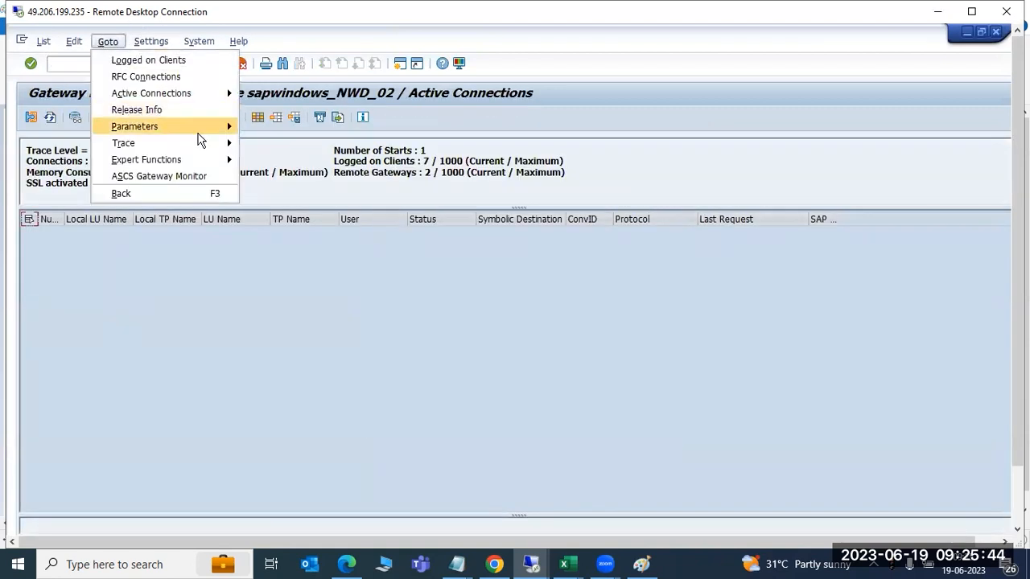
pyautogui.moveTo(200, 135)
pyautogui.moveTo(335, 142)
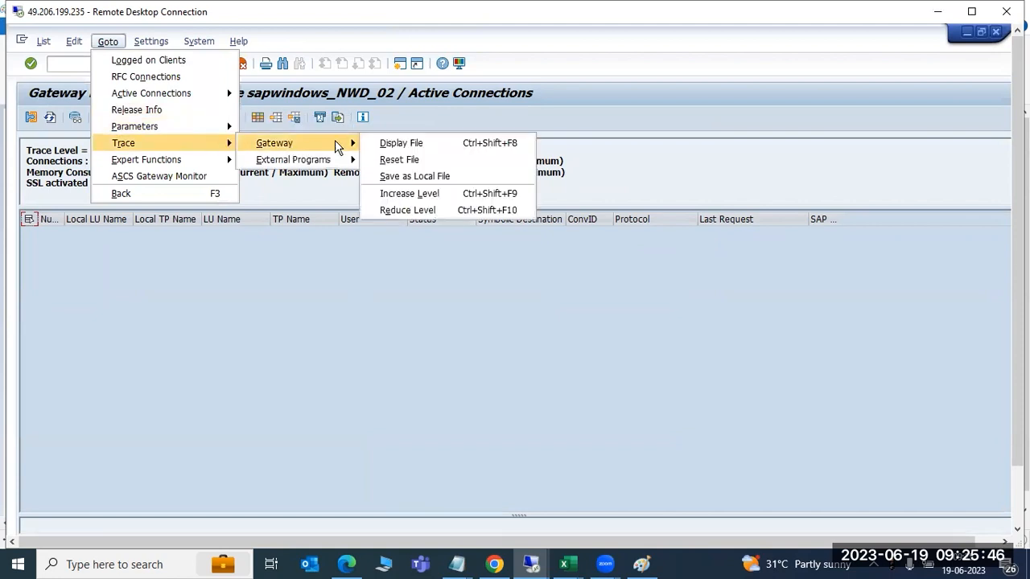
pyautogui.click(400, 142)
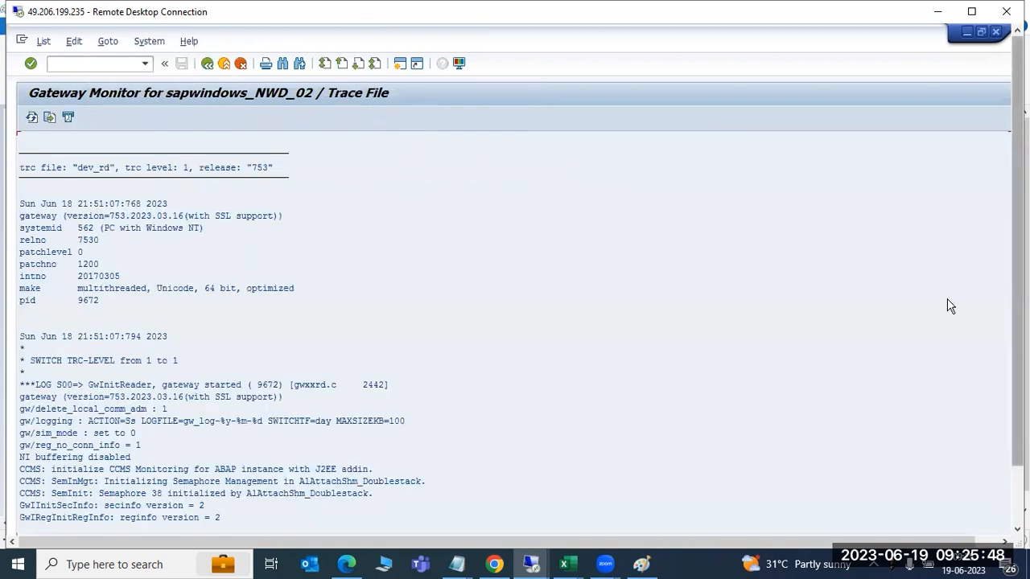
# Step: Scroll the trace to its latest entries showing connection refused (10061) to 192.168.0.110:3304
pyautogui.moveTo(969, 541); pyautogui.dragTo(996, 543)
pyautogui.moveTo(994, 193); pyautogui.dragTo(996, 497)
pyautogui.moveTo(1018, 435); pyautogui.dragTo(1018, 482)
pyautogui.moveTo(32, 546); pyautogui.dragTo(8, 545)
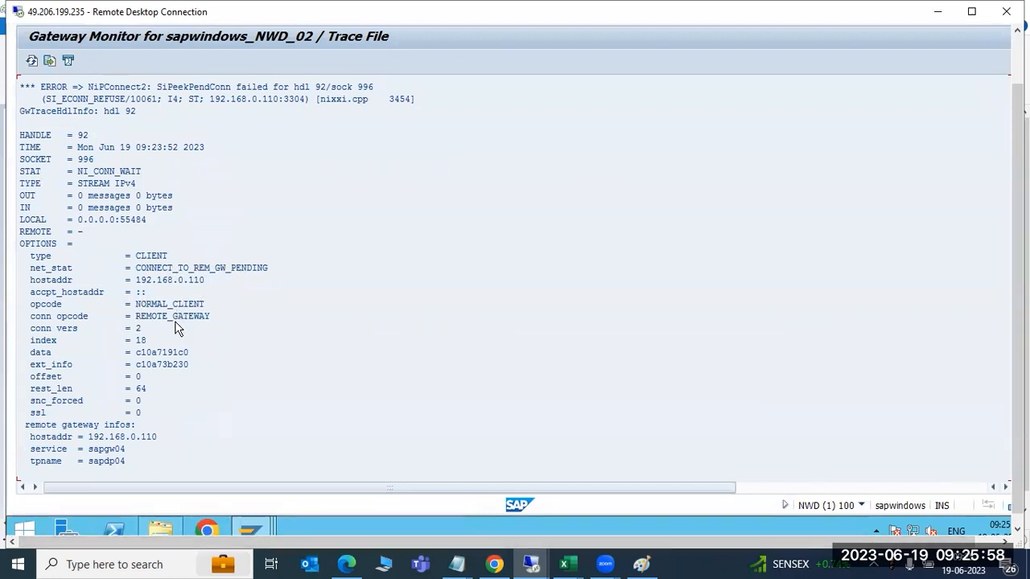
pyautogui.scroll(3, 151, 415)
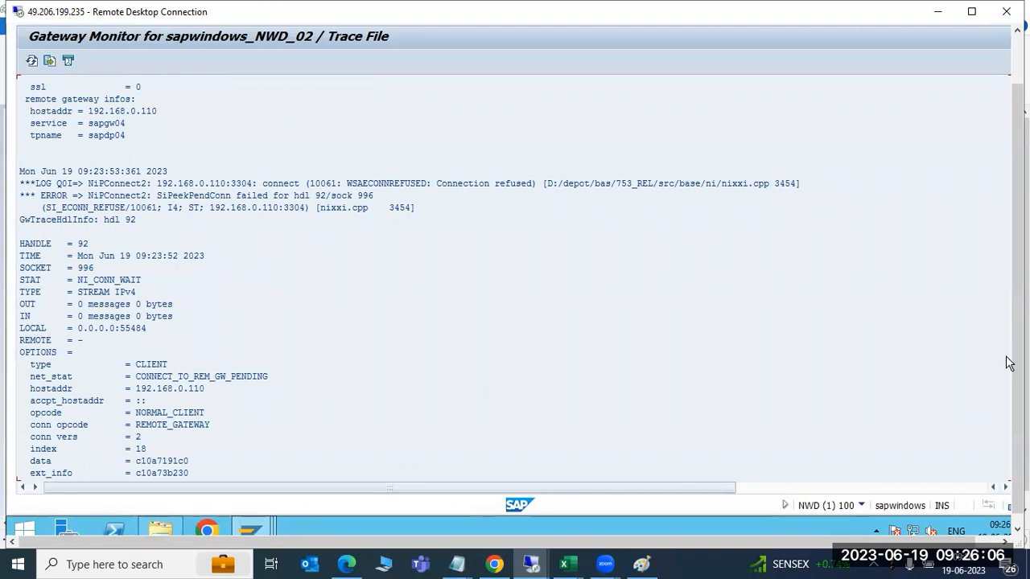
# Step: Acknowledge the client copy termination message
pyautogui.moveTo(246, 523)
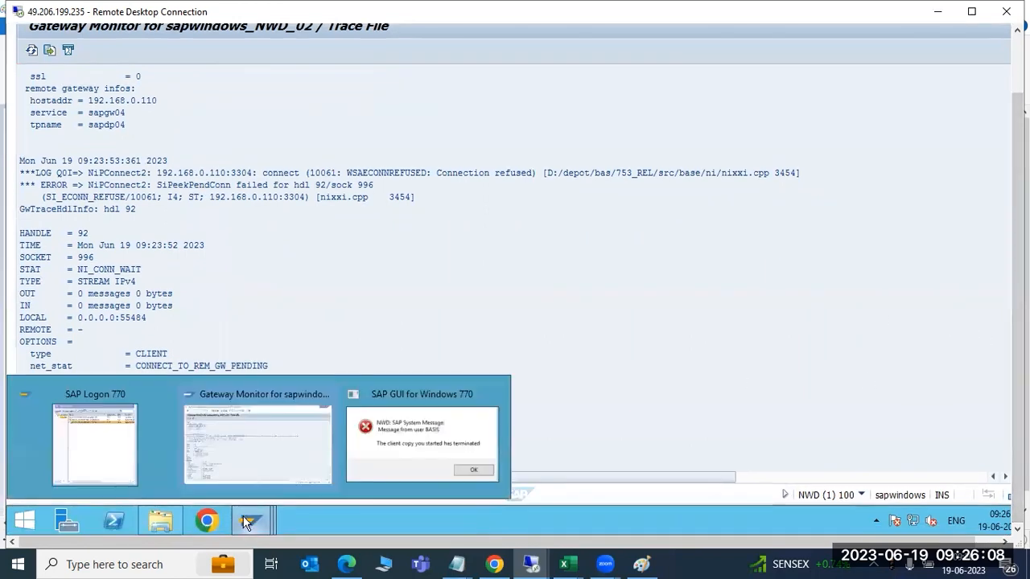
pyautogui.click(393, 435)
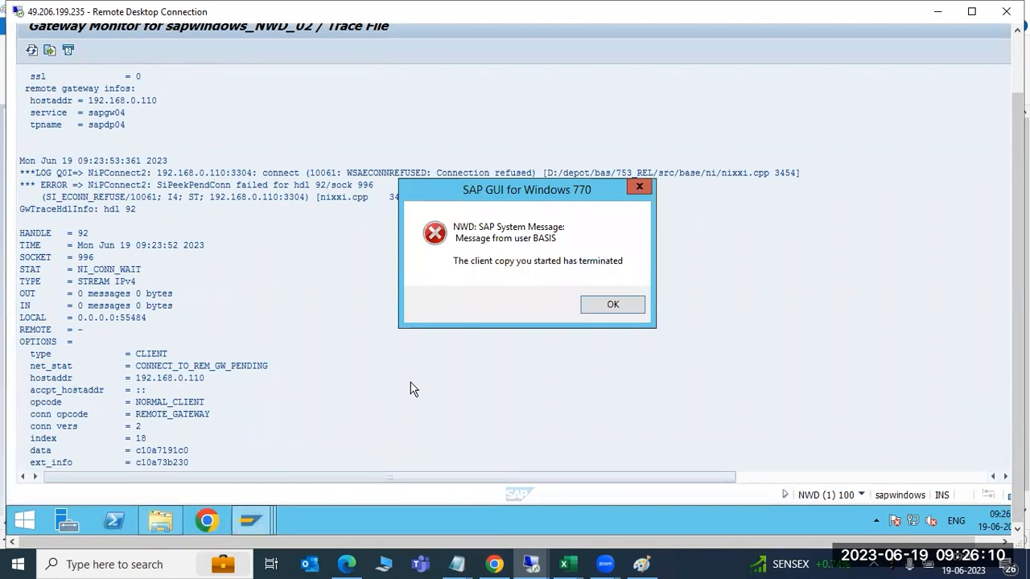
pyautogui.click(605, 307)
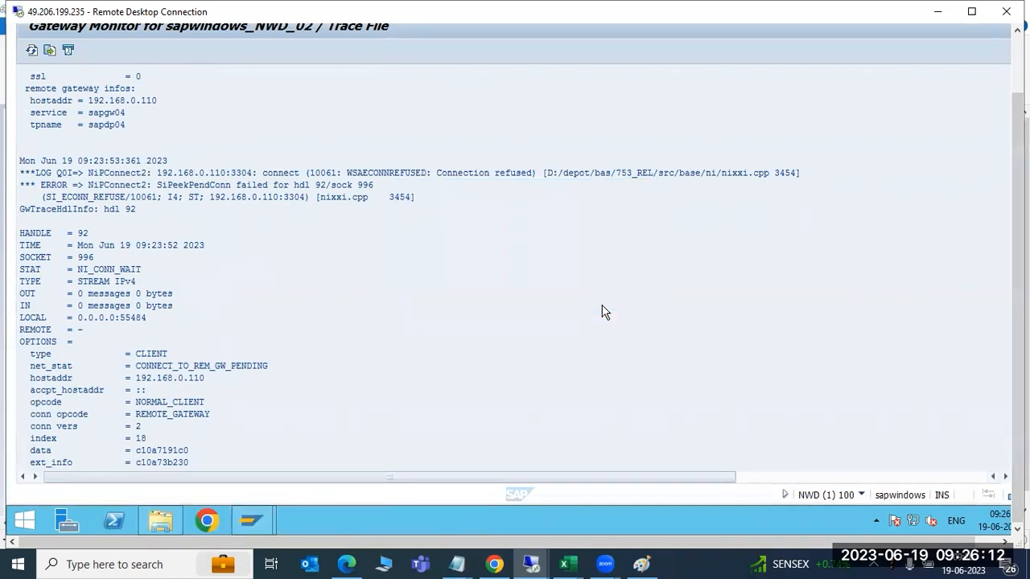
# Step: Log on to SAP ECC PRODUCTION client 100 with user name and password, retrying after rejection
pyautogui.moveTo(249, 520)
pyautogui.click(211, 464)
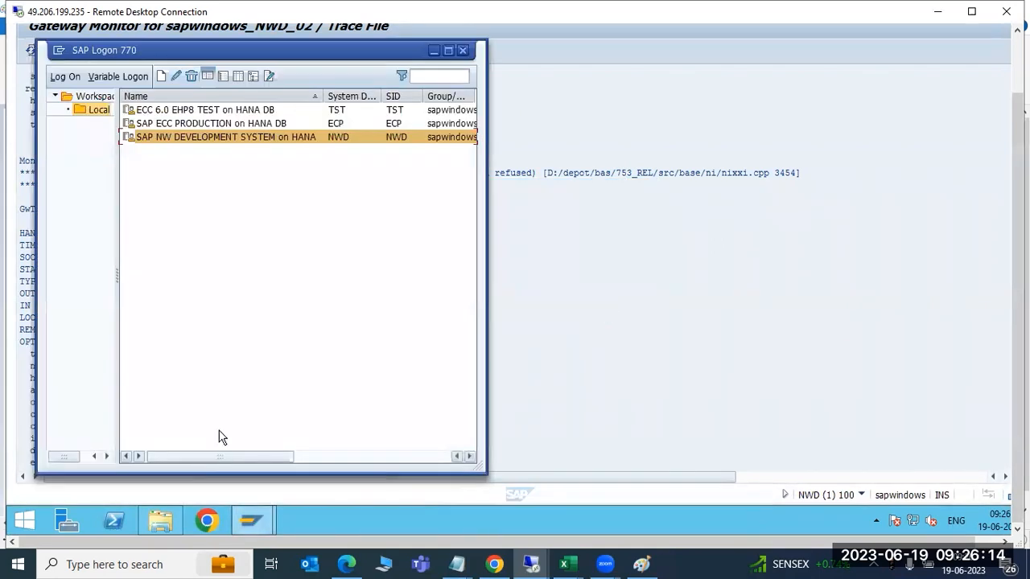
pyautogui.click(161, 124)
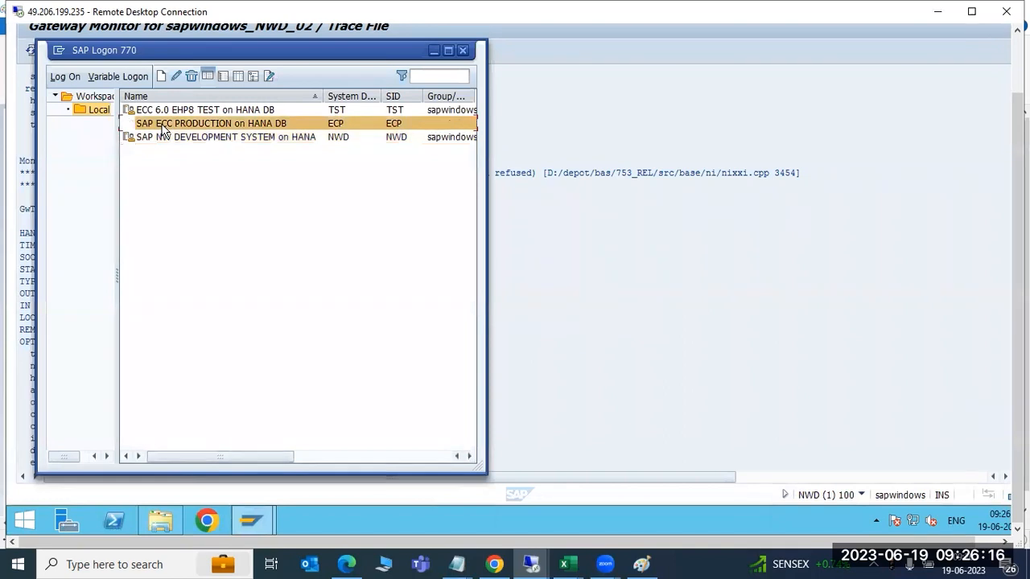
pyautogui.doubleClick(162, 125)
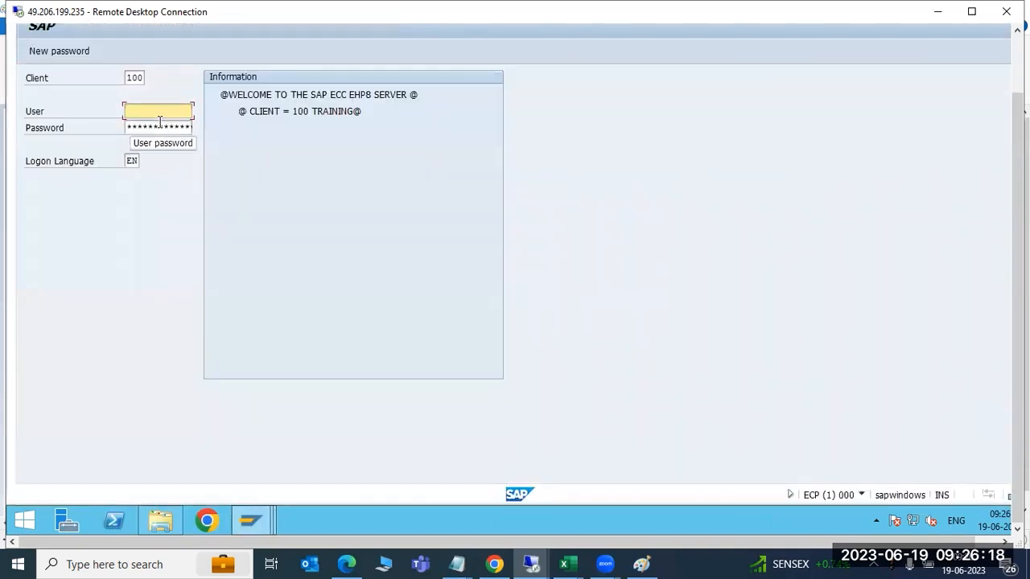
pyautogui.write('basis')
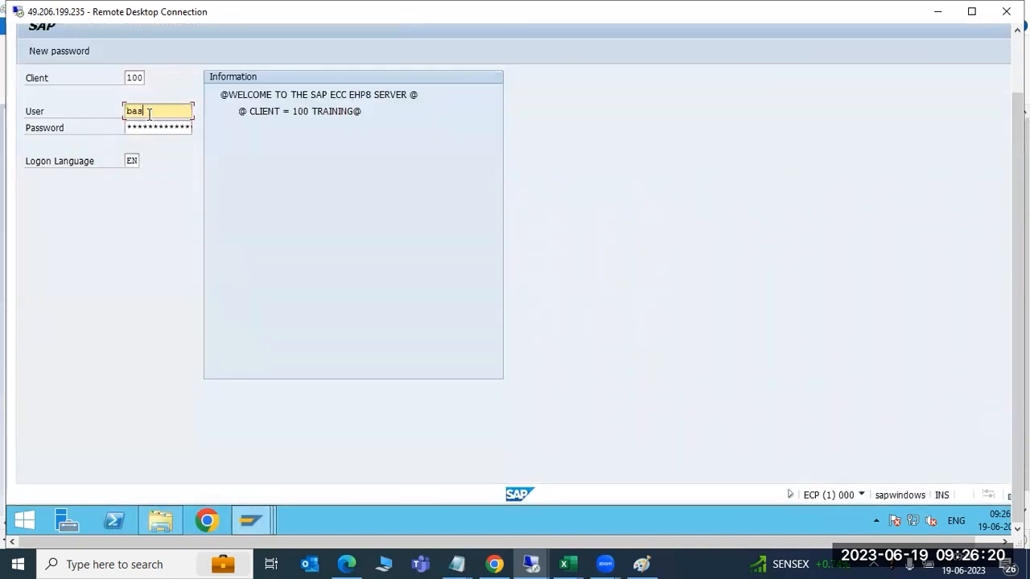
pyautogui.press('Tab')
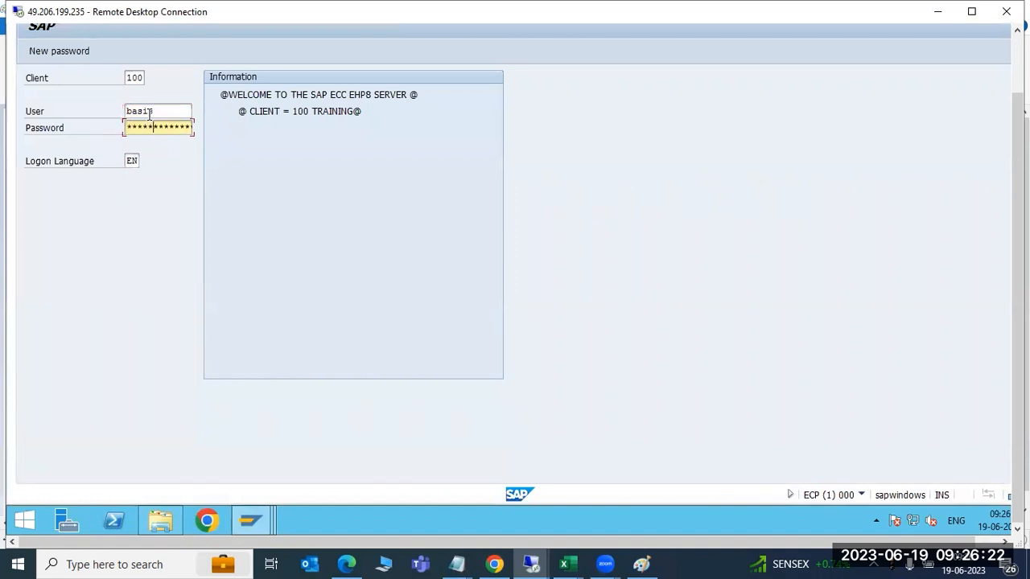
pyautogui.press('Return')
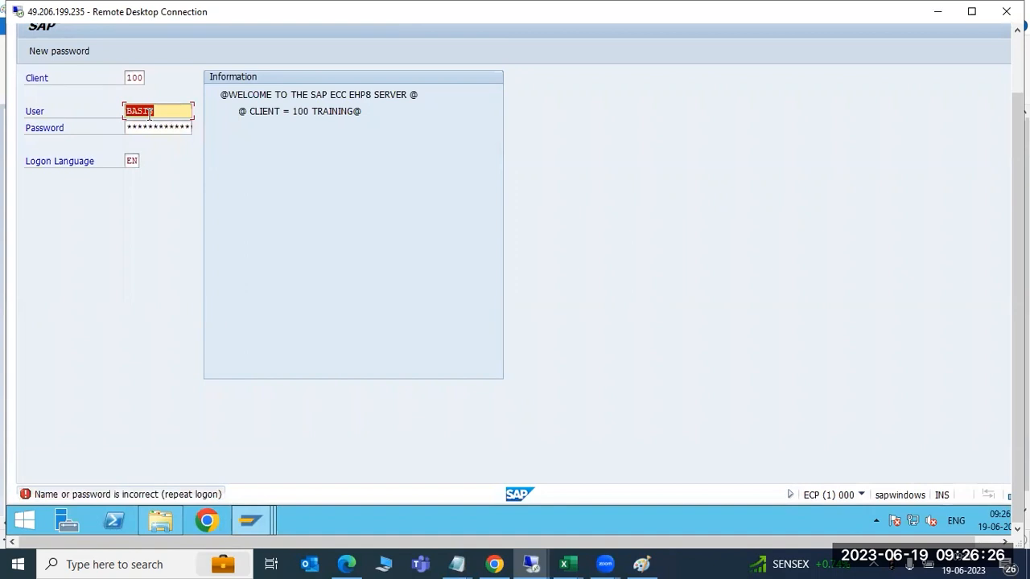
pyautogui.write('ddic')
pyautogui.press('Tab')
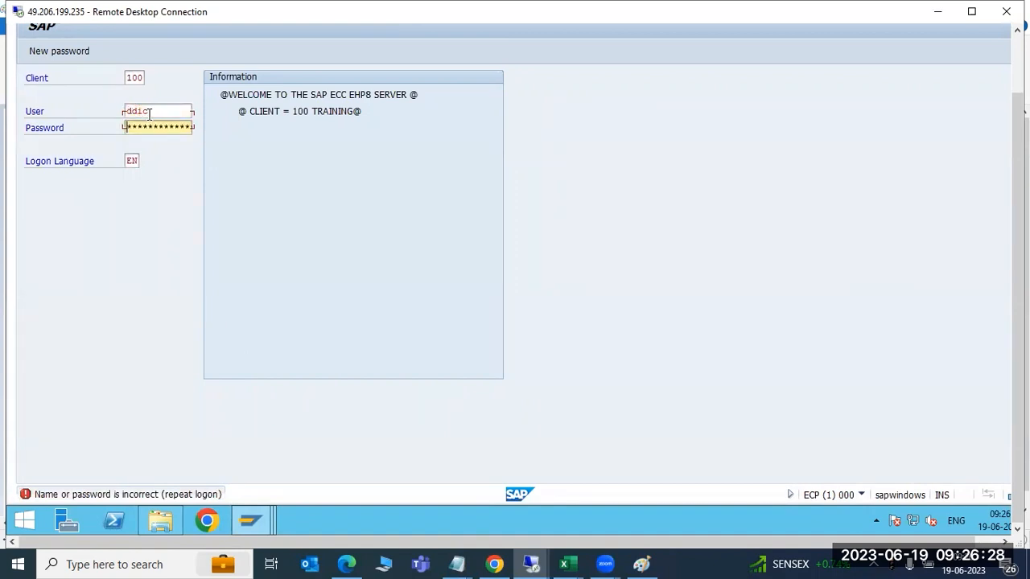
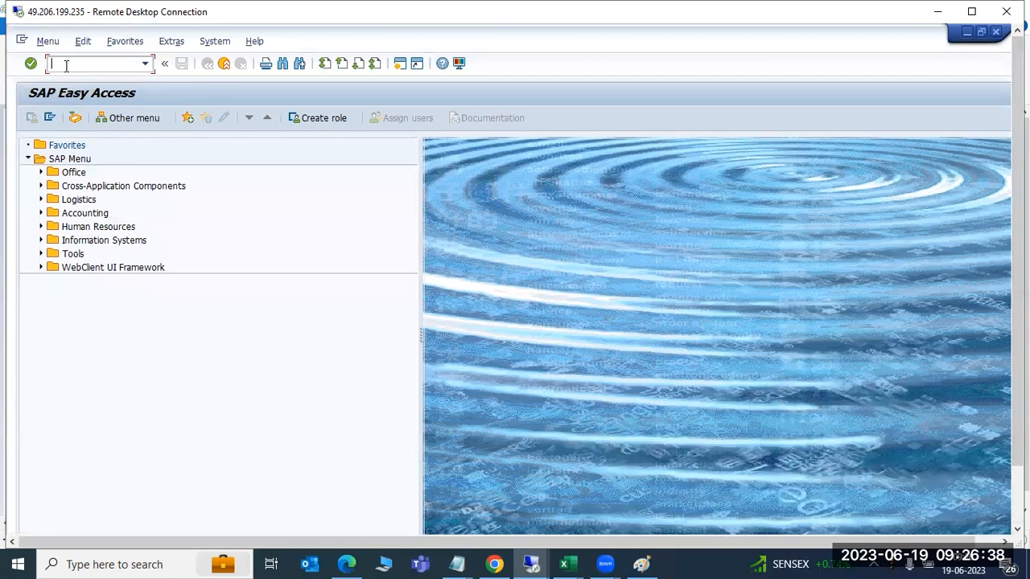
# Step: In STMS, refresh the import queue overview and view the NWD queue's error details
pyautogui.press('Return')
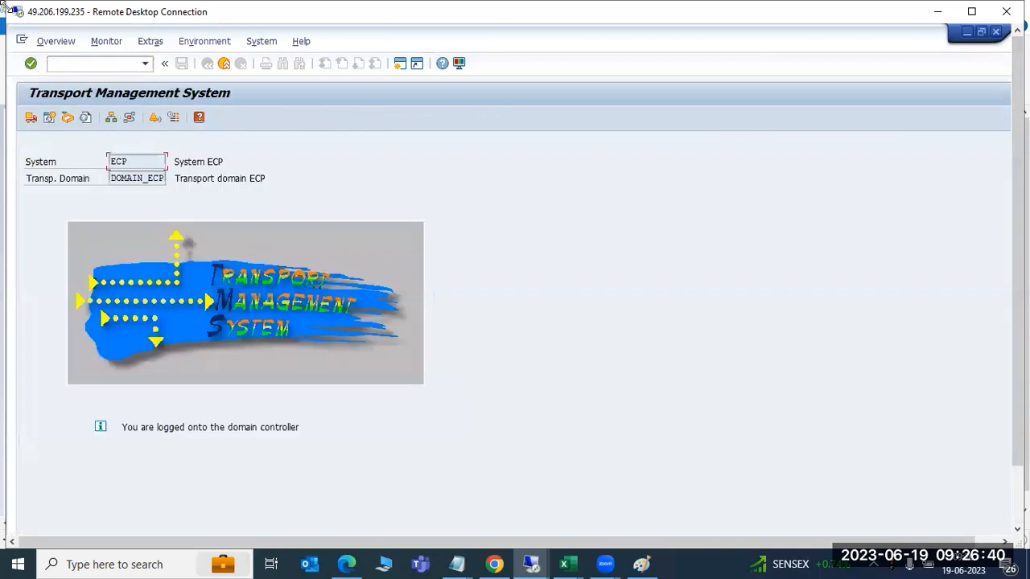
pyautogui.click(31, 118)
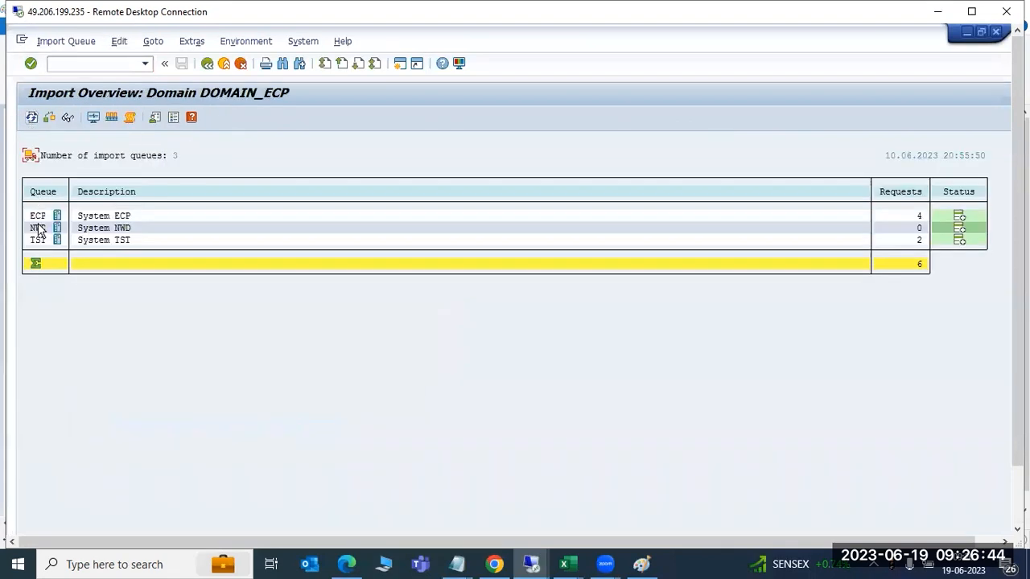
pyautogui.doubleClick(38, 230)
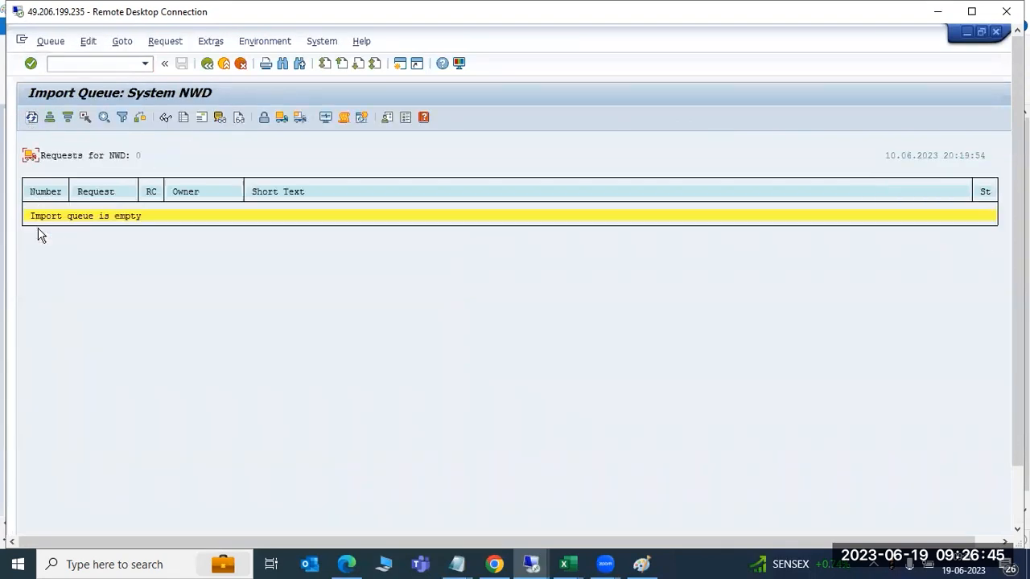
pyautogui.click(206, 66)
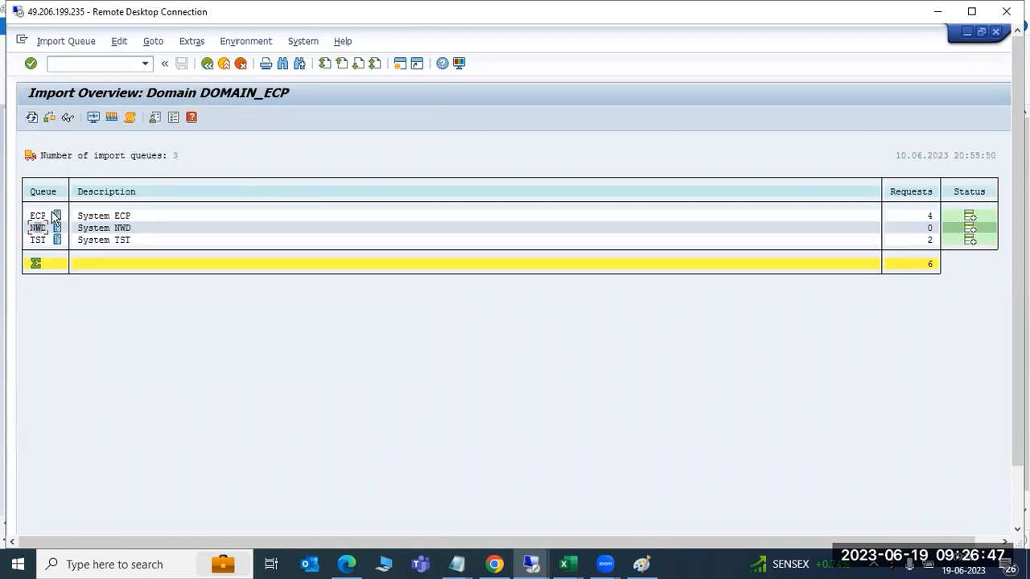
pyautogui.click(32, 119)
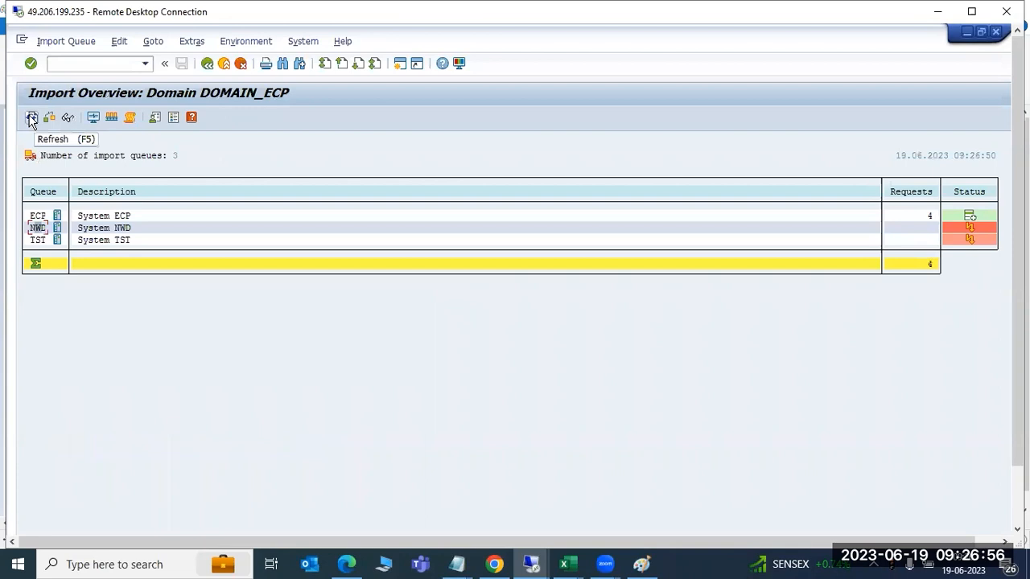
pyautogui.moveTo(969, 233)
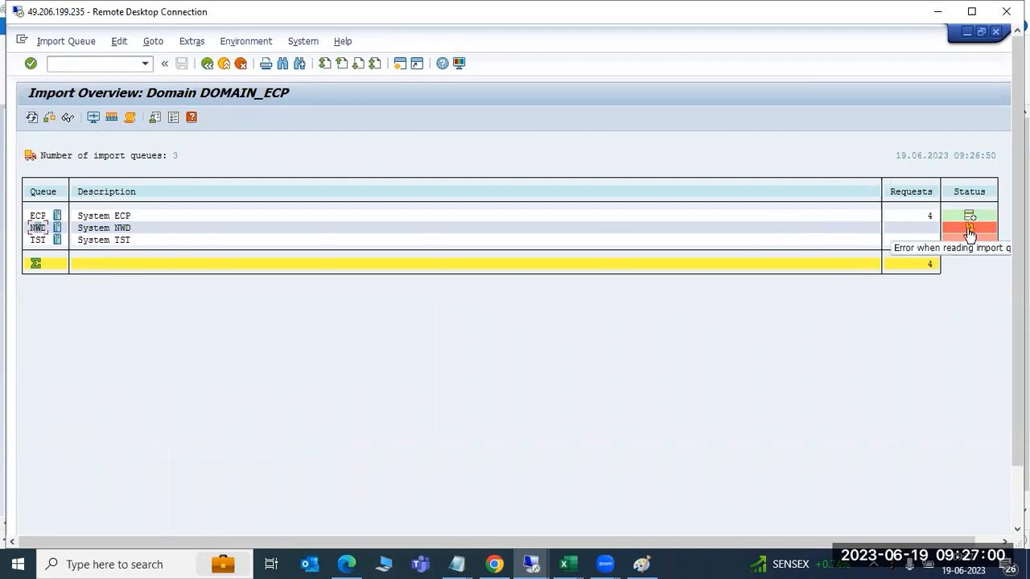
pyautogui.click(969, 233)
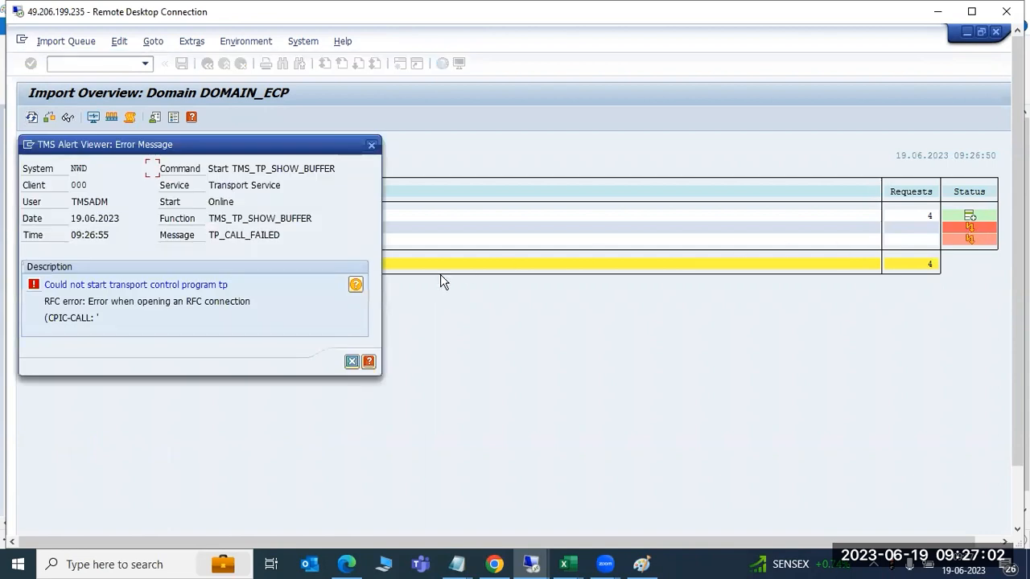
pyautogui.click(352, 361)
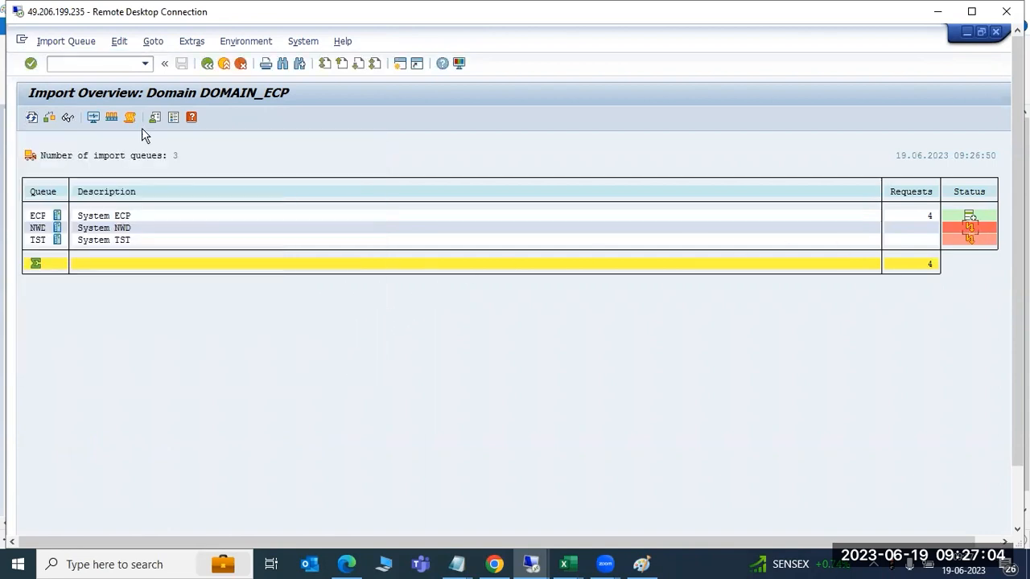
pyautogui.click(210, 67)
# Step: Run SCC8 on the production system and dismiss the client 100 protection error
pyautogui.click(90, 63)
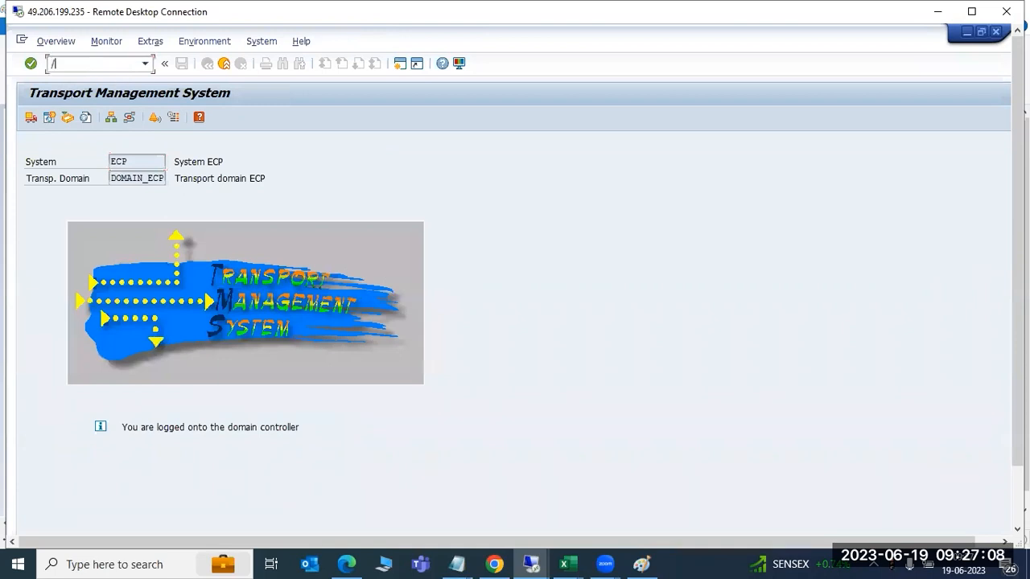
pyautogui.write('/nscc8')
pyautogui.press('Return')
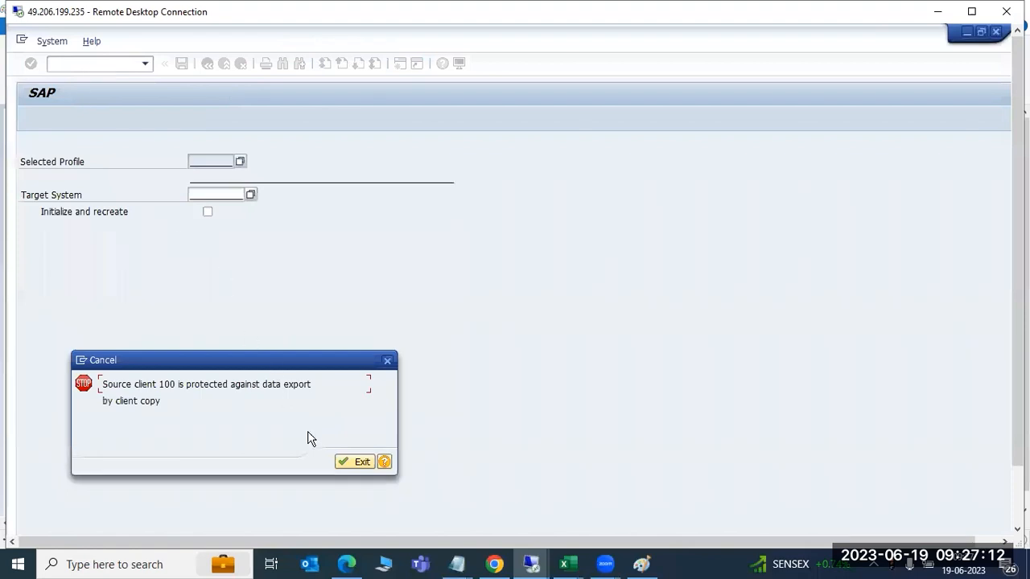
pyautogui.click(350, 462)
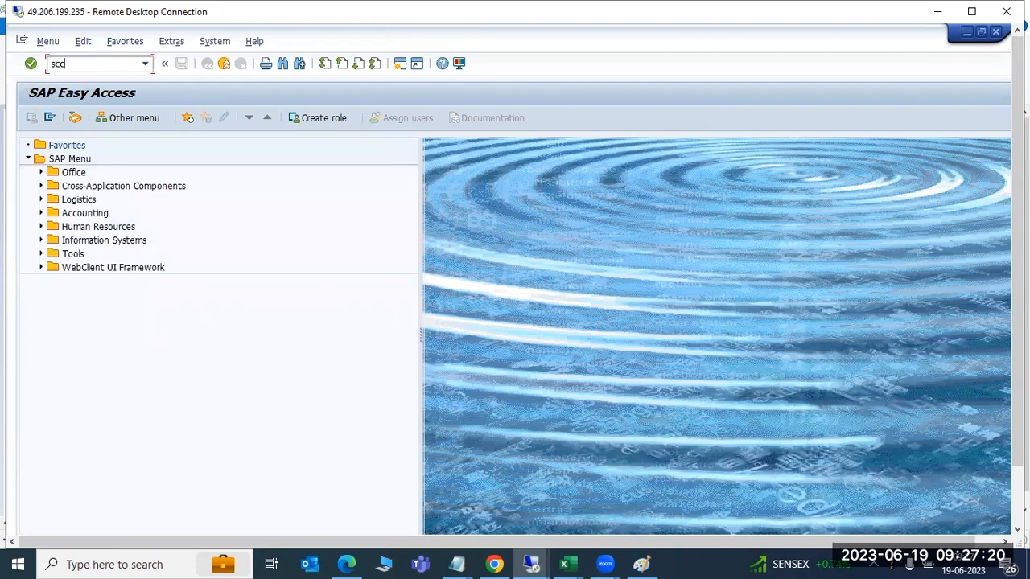
# Step: Log off and log on to the SAP NW DEVELOPMENT system
pyautogui.click(995, 31)
pyautogui.click(157, 302)
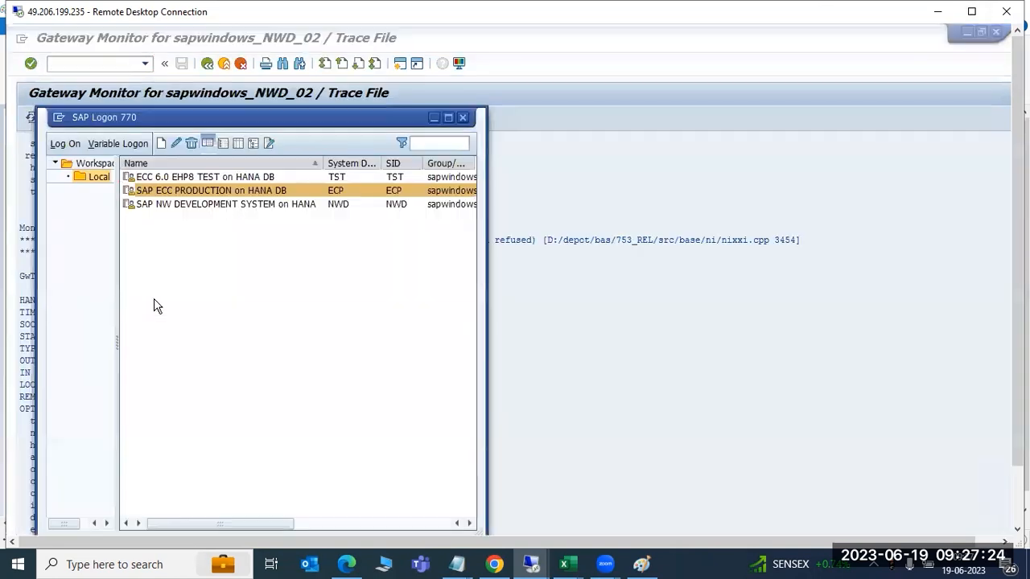
pyautogui.click(231, 211)
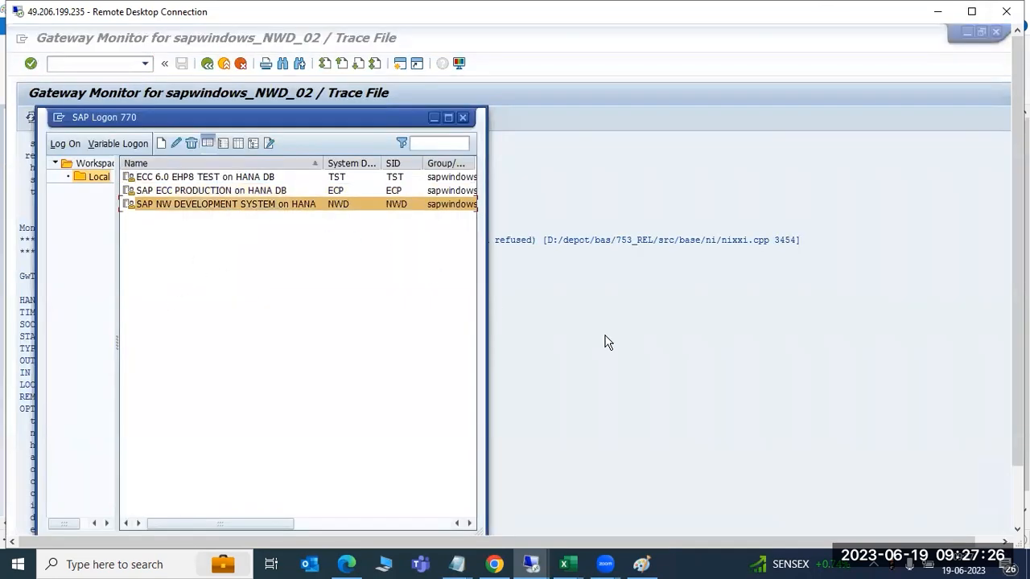
pyautogui.click(606, 343)
pyautogui.press('F3')
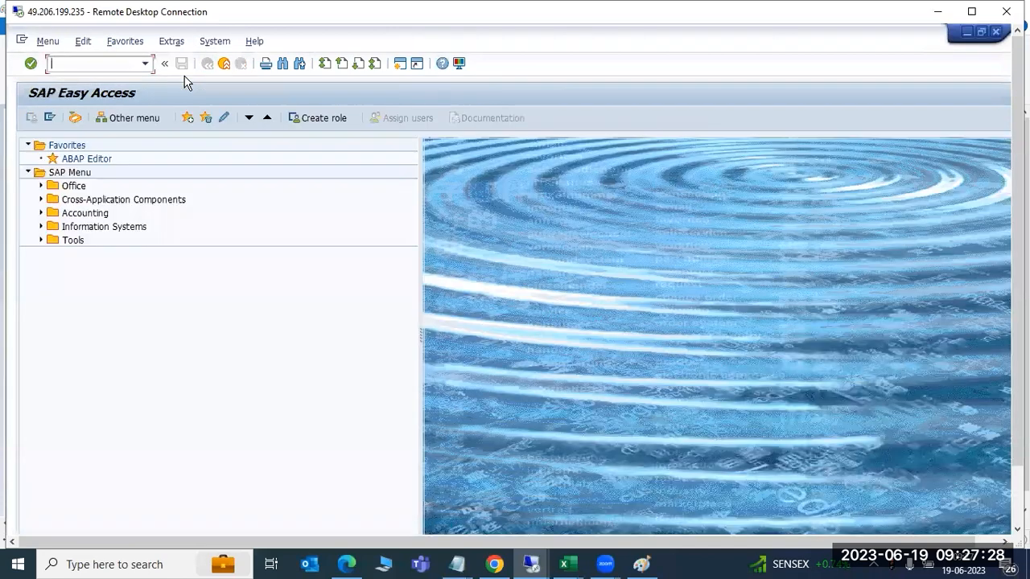
# Step: Open the client export transaction and pick NWD as the target system from the F4 list
pyautogui.write('scc8')
pyautogui.press('Return')
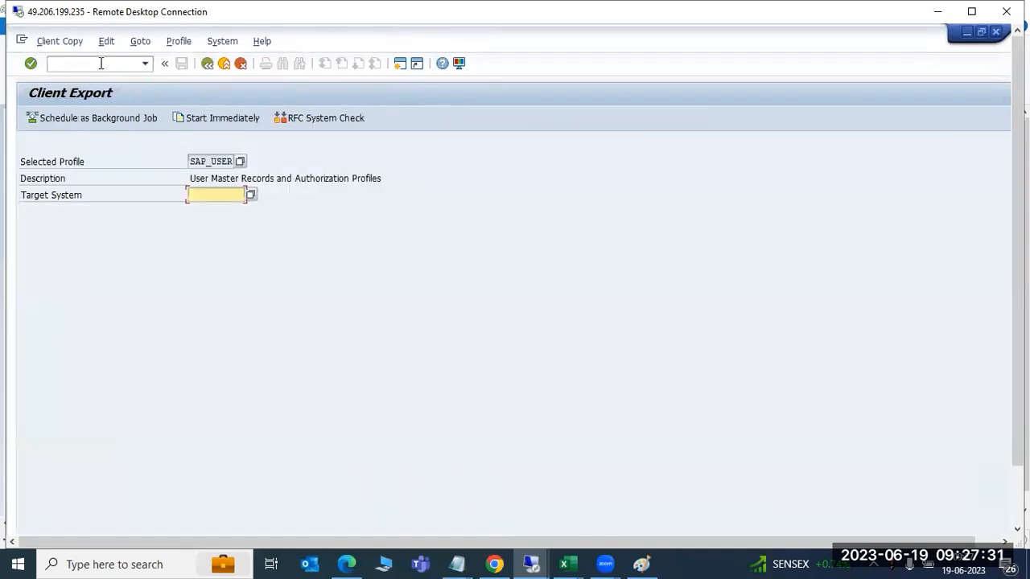
pyautogui.click(250, 196)
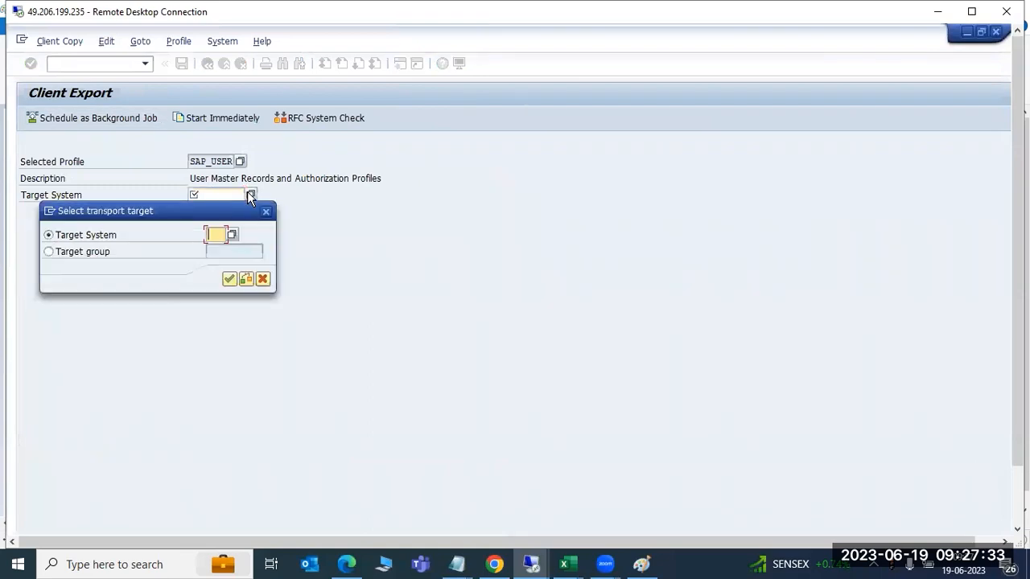
pyautogui.click(233, 234)
pyautogui.click(251, 135)
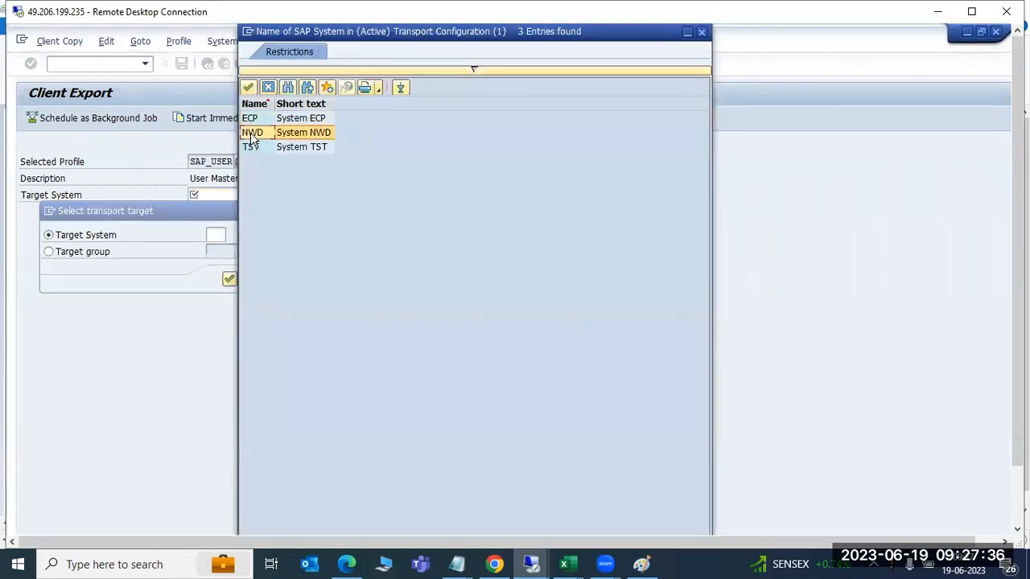
pyautogui.doubleClick(251, 136)
pyautogui.click(229, 279)
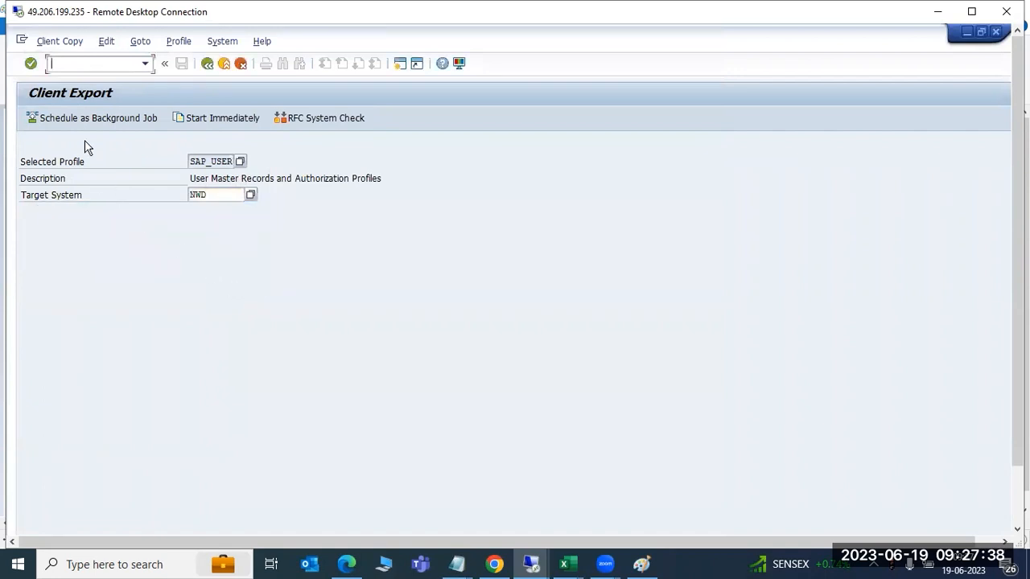
# Step: Schedule the export as an immediate background job and confirm the resulting messages
pyautogui.click(102, 122)
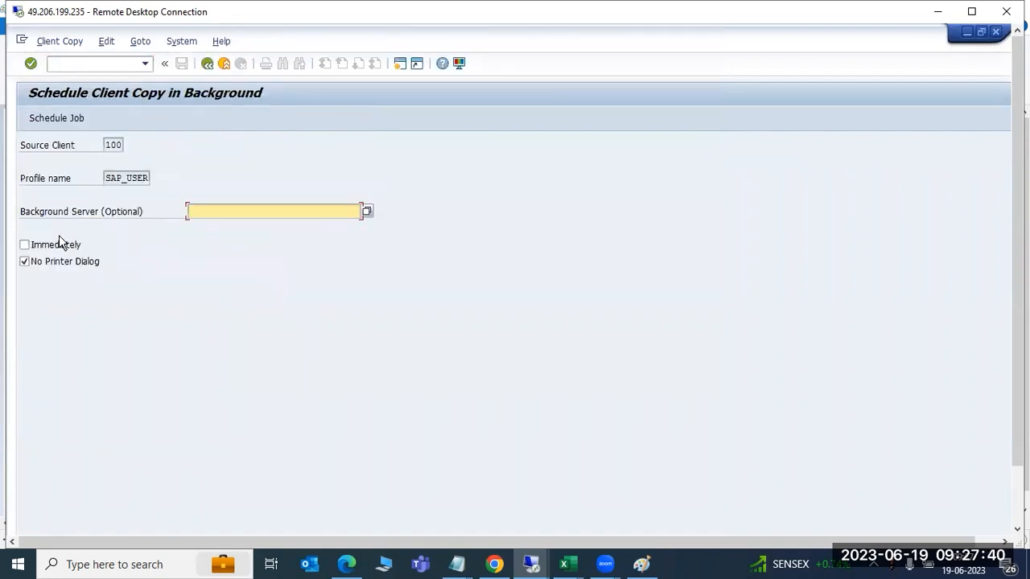
pyautogui.click(57, 245)
pyautogui.click(42, 121)
pyautogui.click(246, 427)
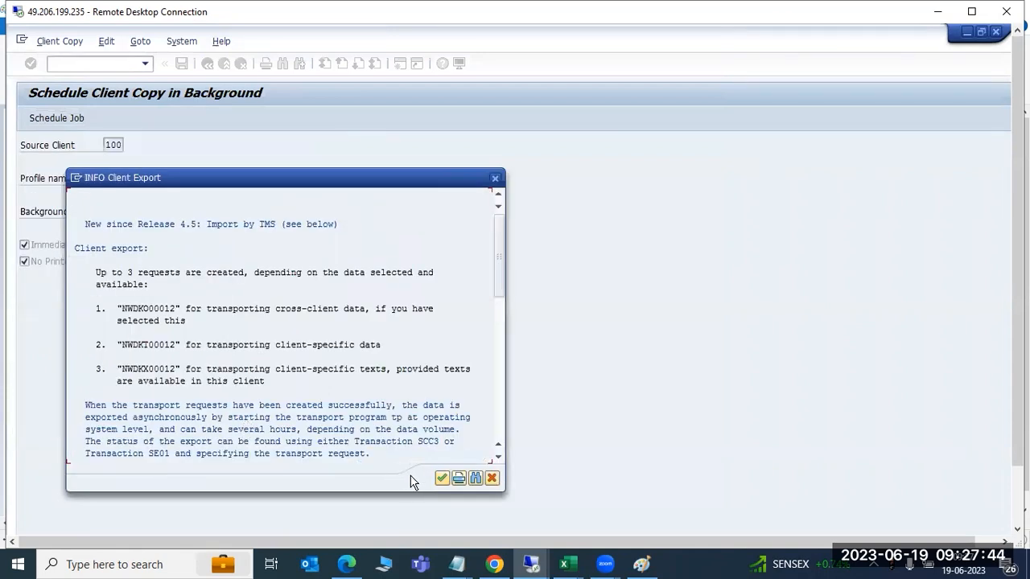
pyautogui.click(441, 479)
pyautogui.click(367, 462)
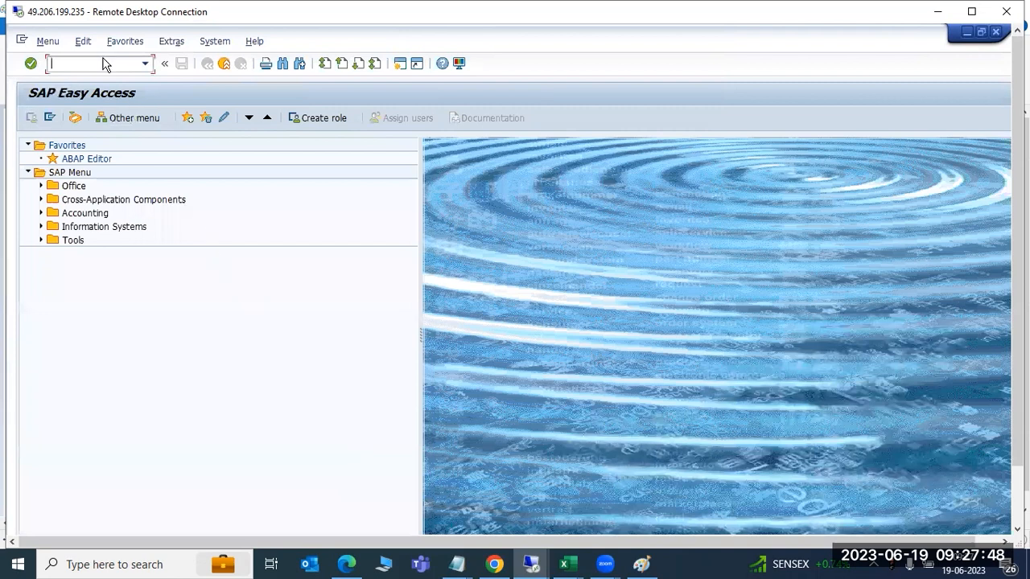
# Step: Open the SCC3 export logs for client 100, closing the browser security warnings
pyautogui.write('scc3')
pyautogui.press('Return')
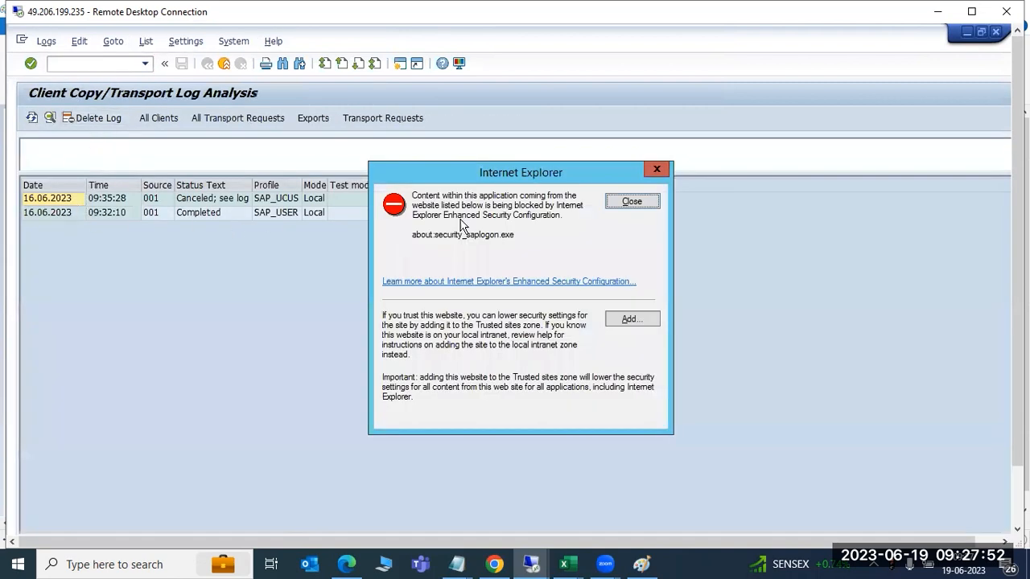
pyautogui.click(630, 203)
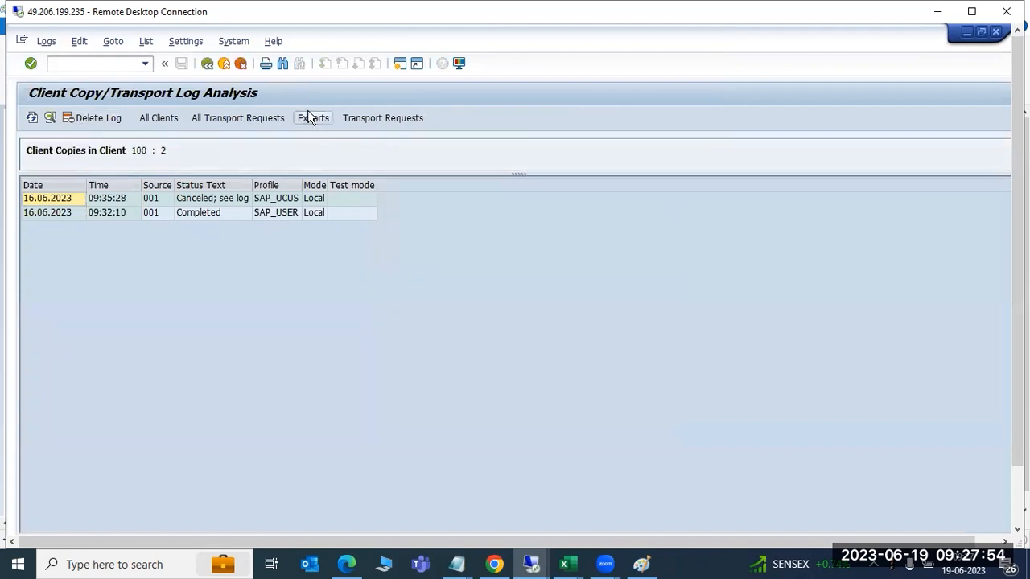
pyautogui.click(311, 117)
pyautogui.click(616, 202)
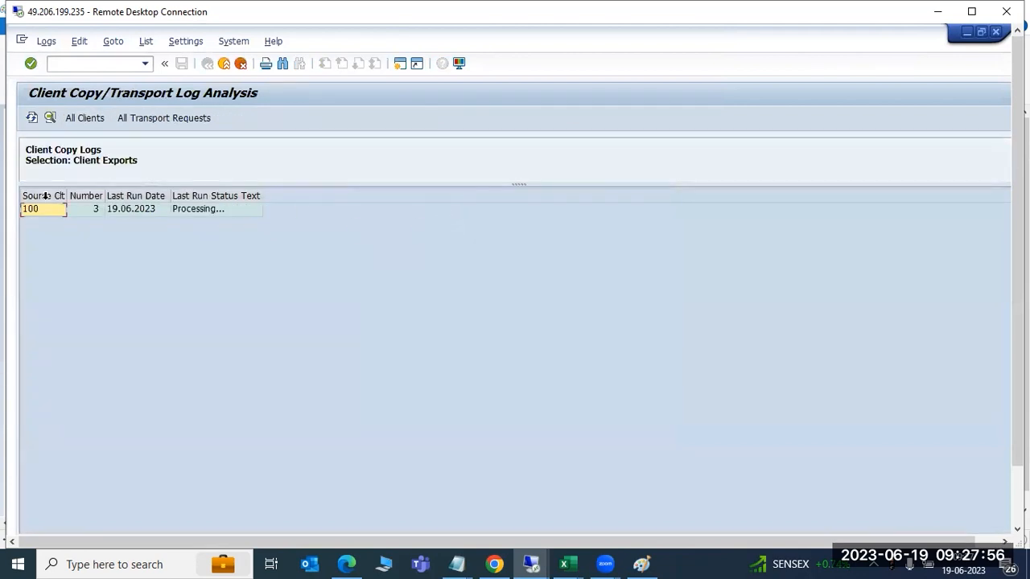
pyautogui.doubleClick(174, 209)
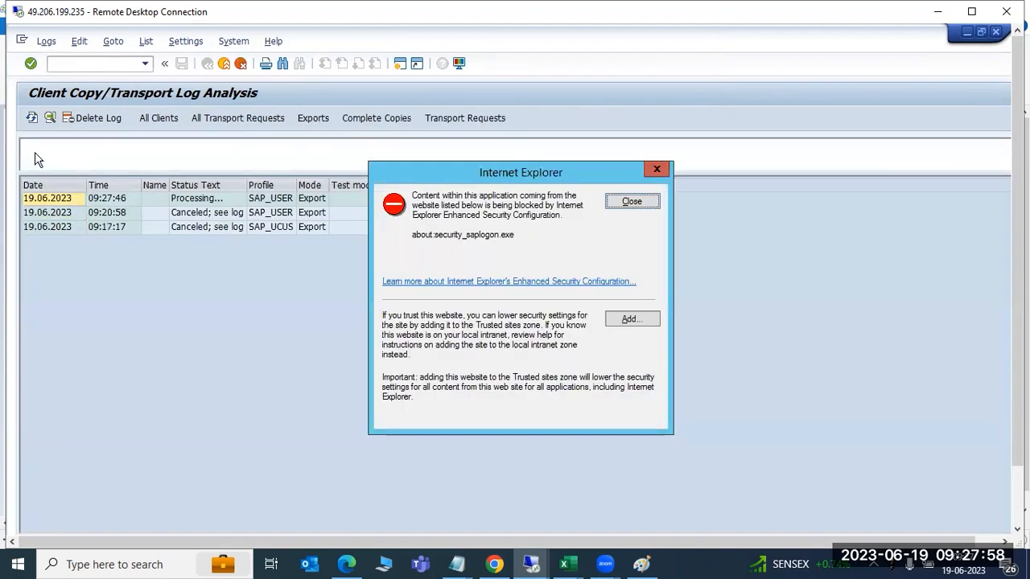
pyautogui.click(624, 202)
# Step: Open the processing SAP_USER export, refresh it, and acknowledge the terminated and canceled notices
pyautogui.doubleClick(208, 201)
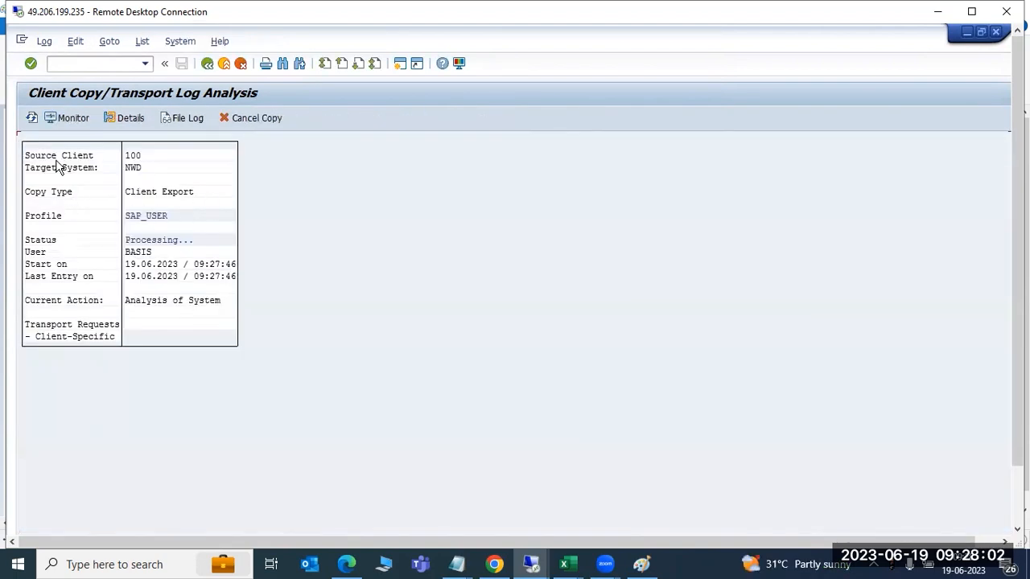
pyautogui.click(32, 118)
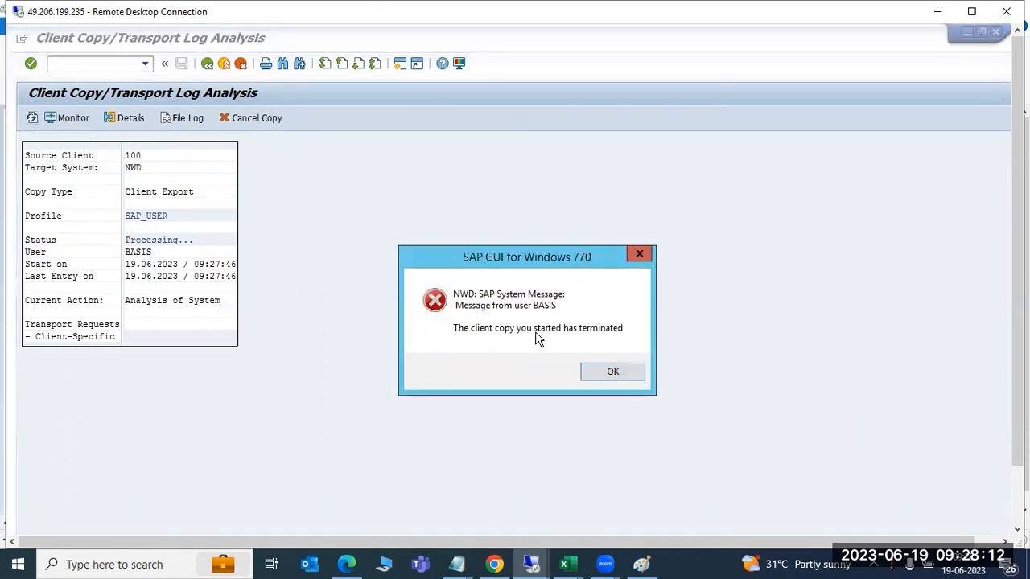
pyautogui.click(607, 371)
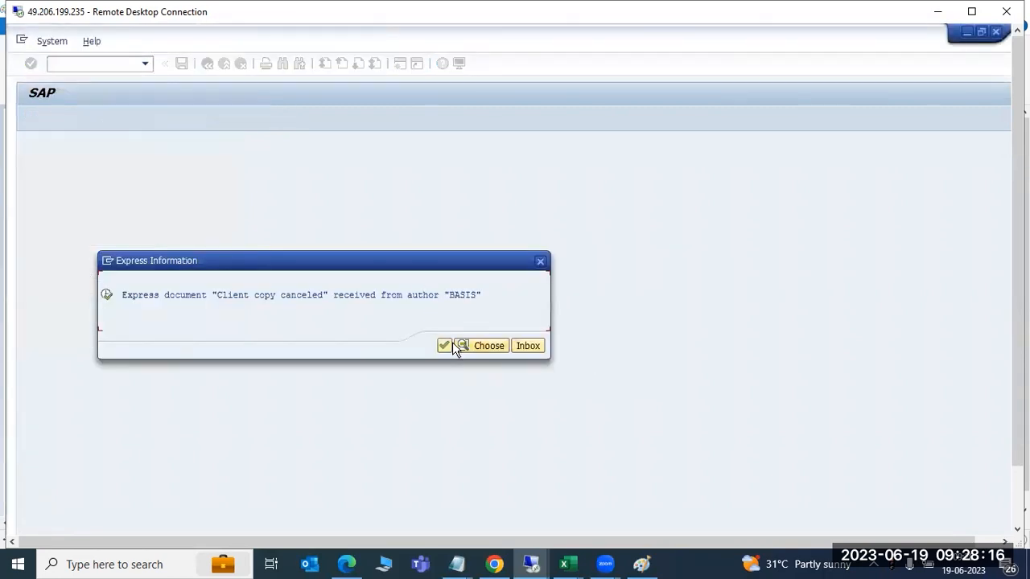
pyautogui.click(452, 346)
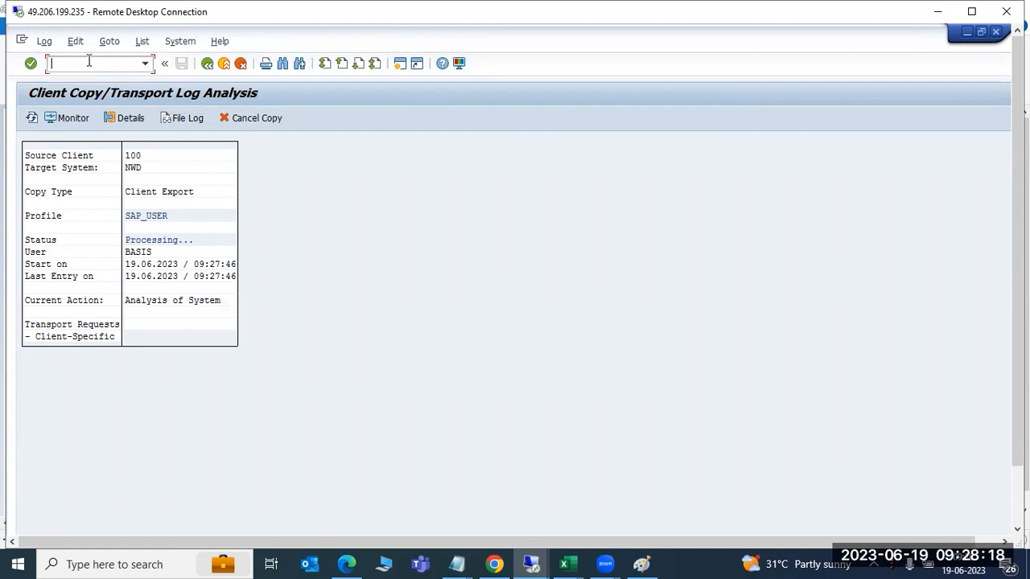
# Step: Delete NWD's TMS configuration via STMS Extras and return to the start screen
pyautogui.write('/nstms')
pyautogui.press('Return')
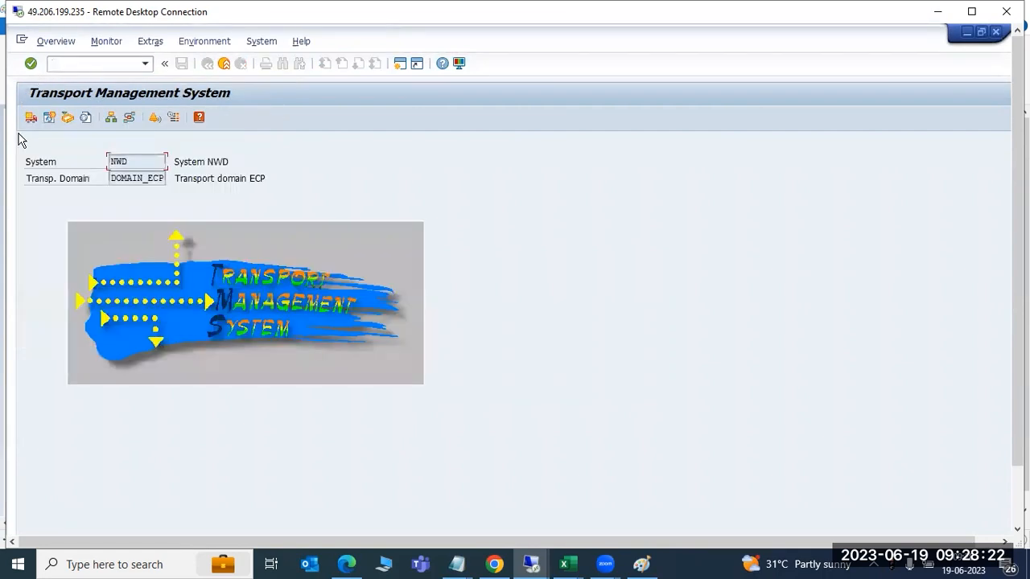
pyautogui.click(109, 41)
pyautogui.click(145, 41)
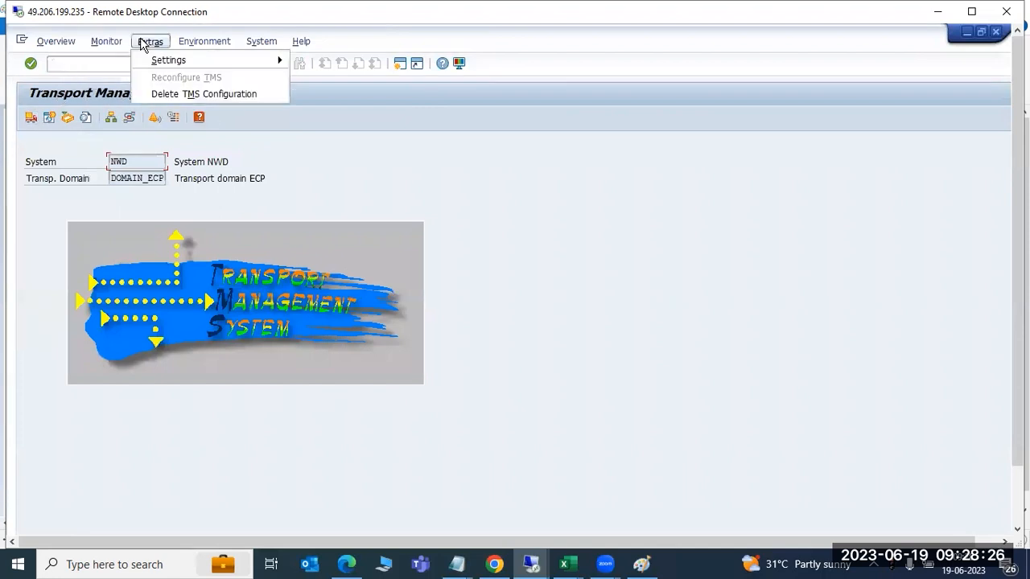
pyautogui.click(160, 95)
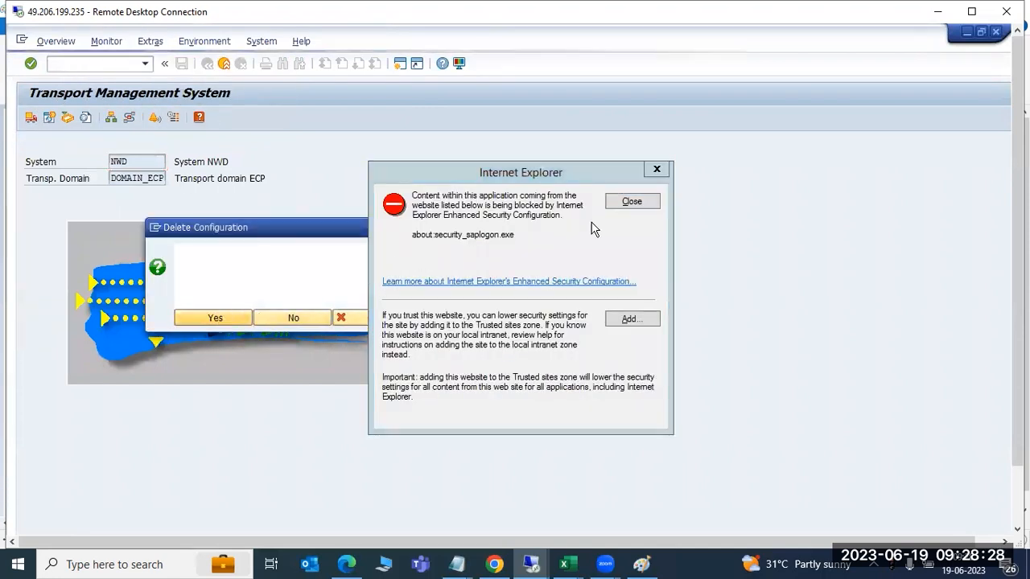
pyautogui.click(624, 202)
pyautogui.click(226, 318)
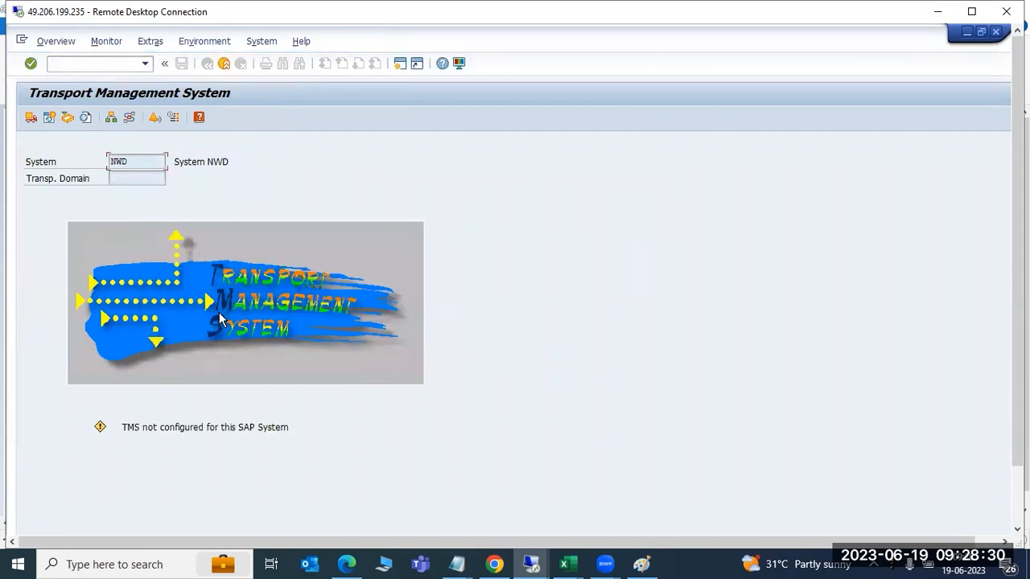
pyautogui.click(206, 79)
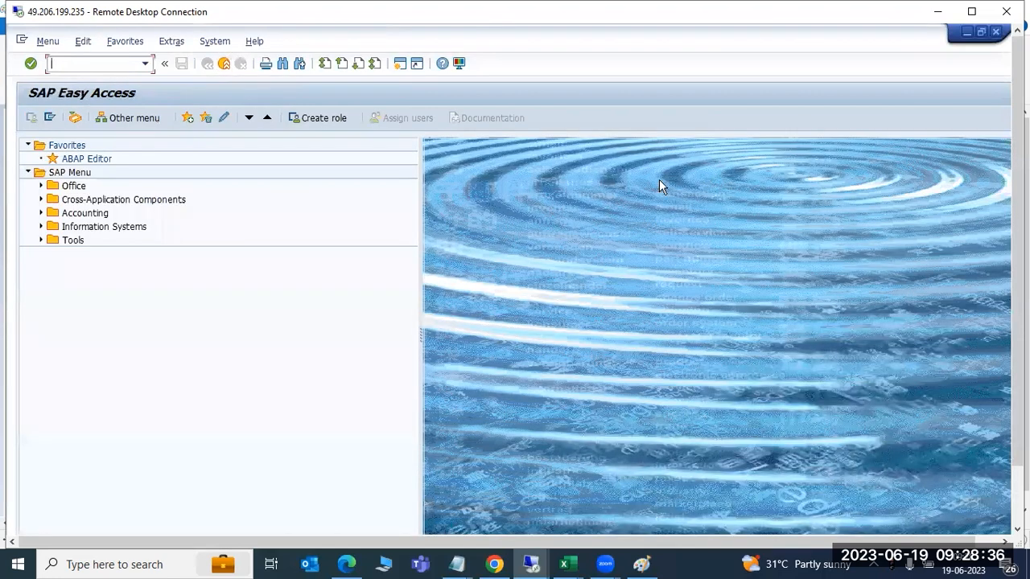
# Step: Log on to the NWD development system in client 000 as DDIC
pyautogui.click(967, 32)
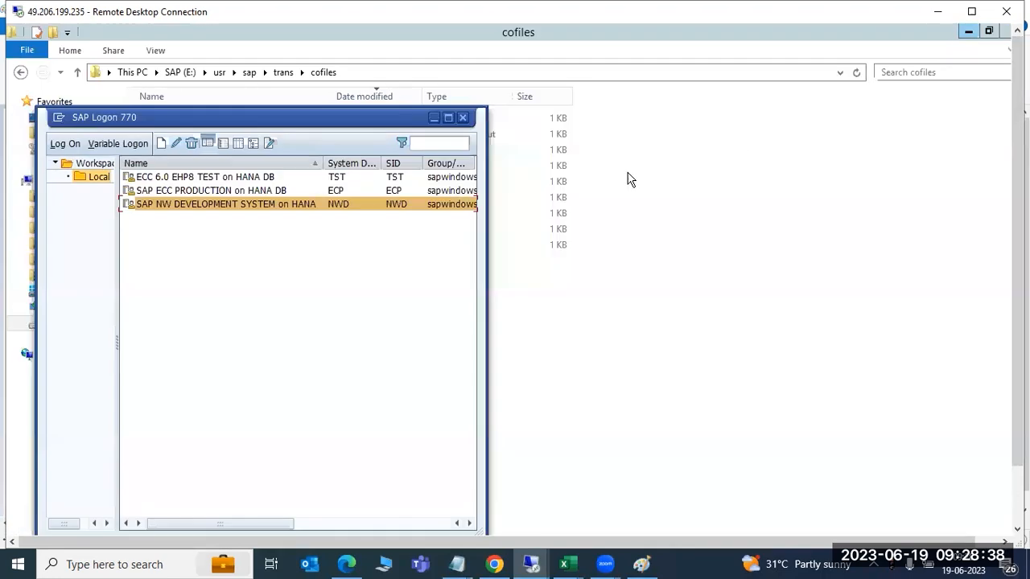
pyautogui.doubleClick(279, 206)
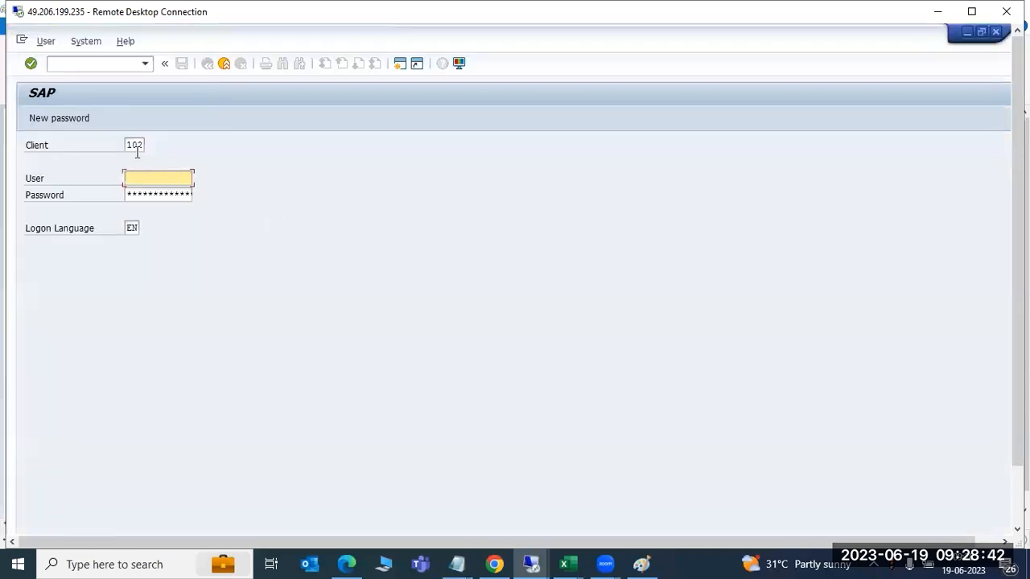
pyautogui.click(137, 150)
pyautogui.write('000')
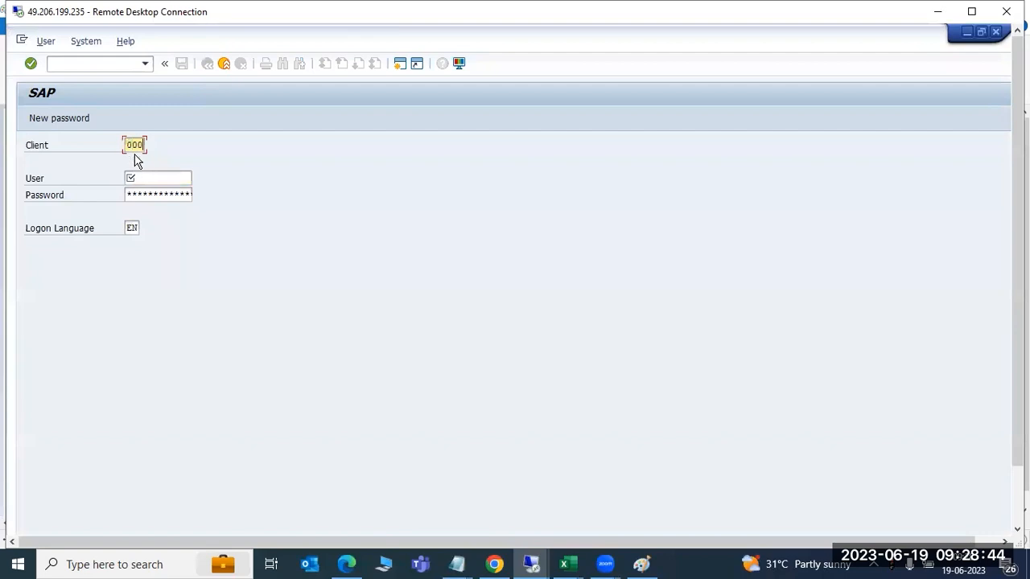
pyautogui.press('Tab')
pyautogui.write('ddic')
pyautogui.press('Tab')
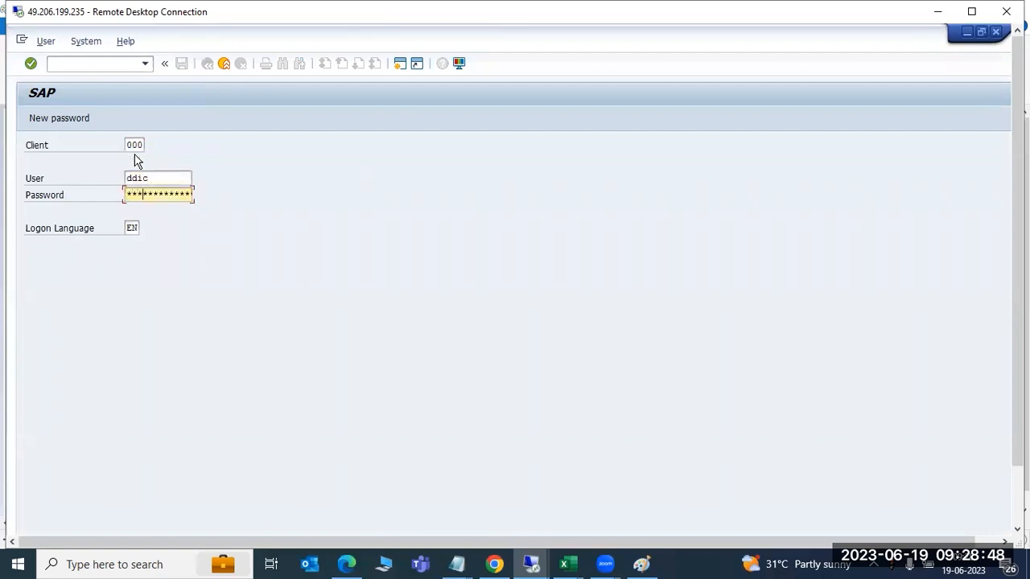
pyautogui.press('Return')
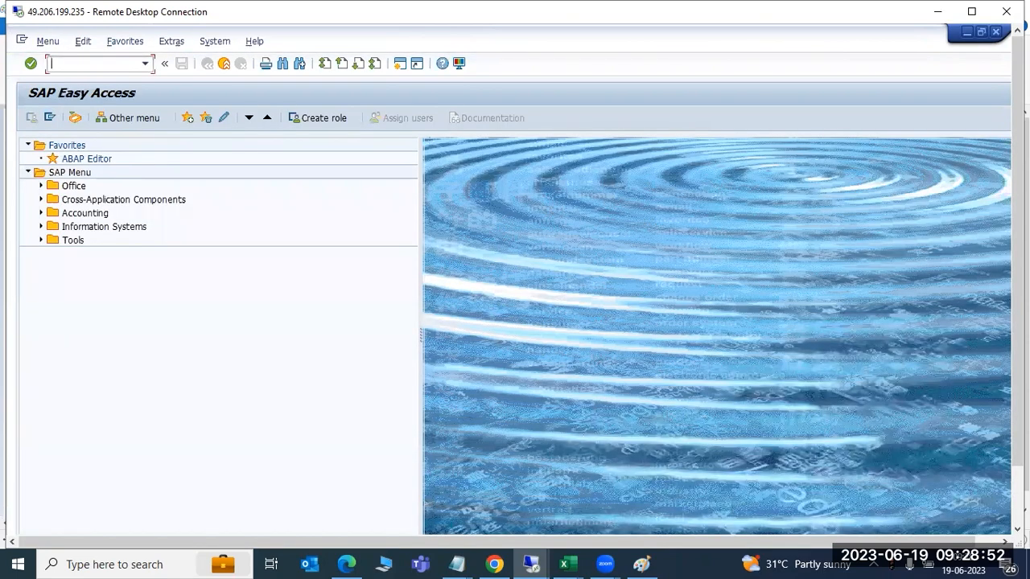
# Step: Save NWD's inclusion in DOMAIN_ECP with the TMSADM password and display the transport routes
pyautogui.press('Return')
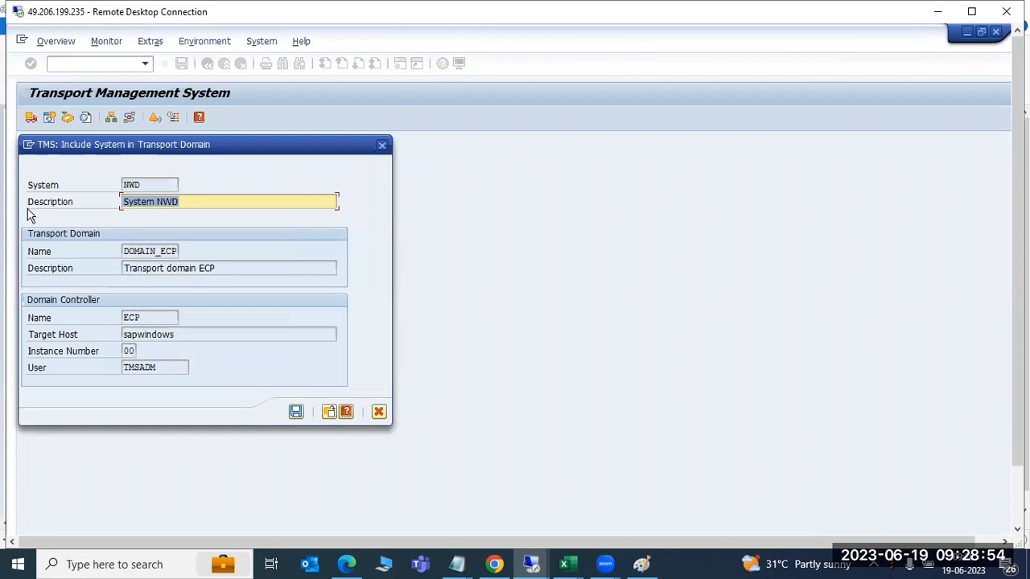
pyautogui.click(295, 412)
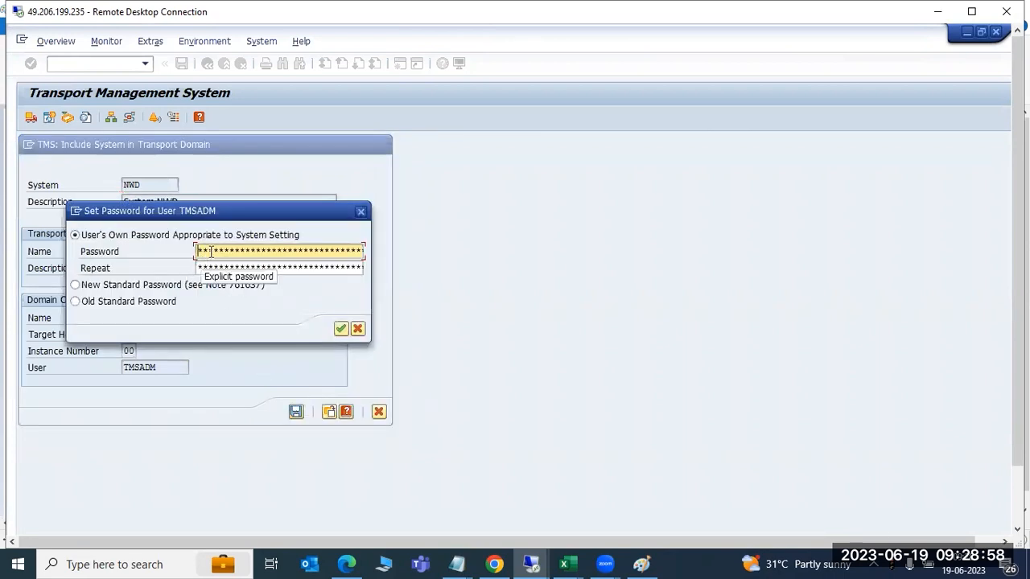
pyautogui.write('***')
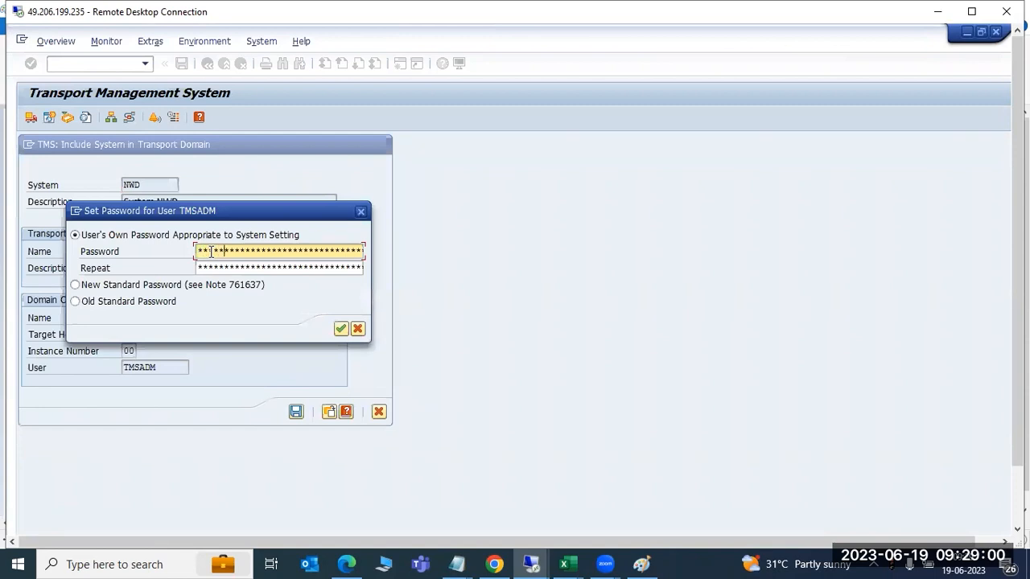
pyautogui.press('Tab')
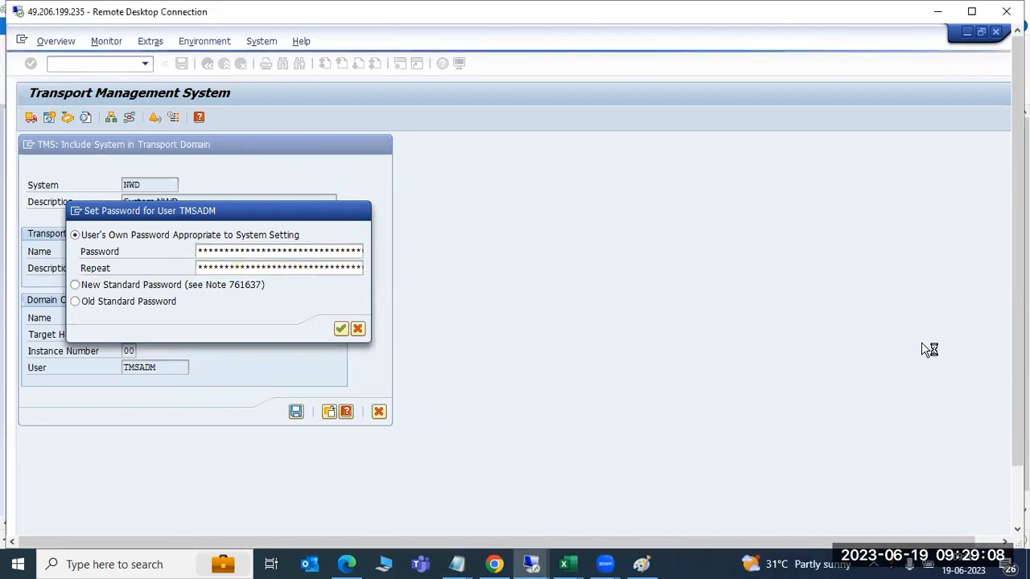
pyautogui.moveTo(1017, 353)
pyautogui.mouseDown()
pyautogui.moveTo(1017, 409)
pyautogui.moveTo(1017, 358)
pyautogui.mouseUp()
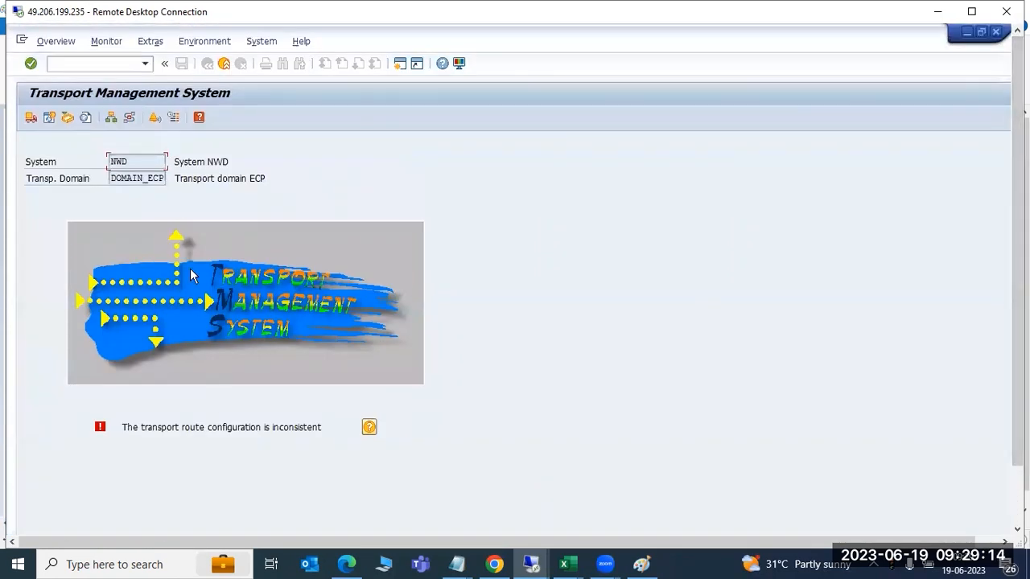
pyautogui.click(131, 118)
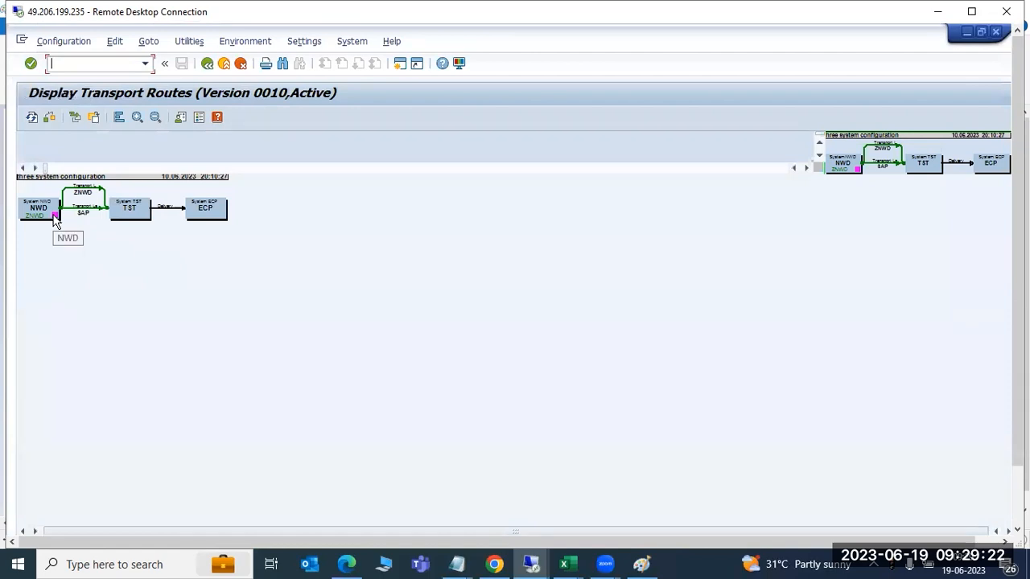
pyautogui.moveTo(1017, 392); pyautogui.dragTo(1017, 454)
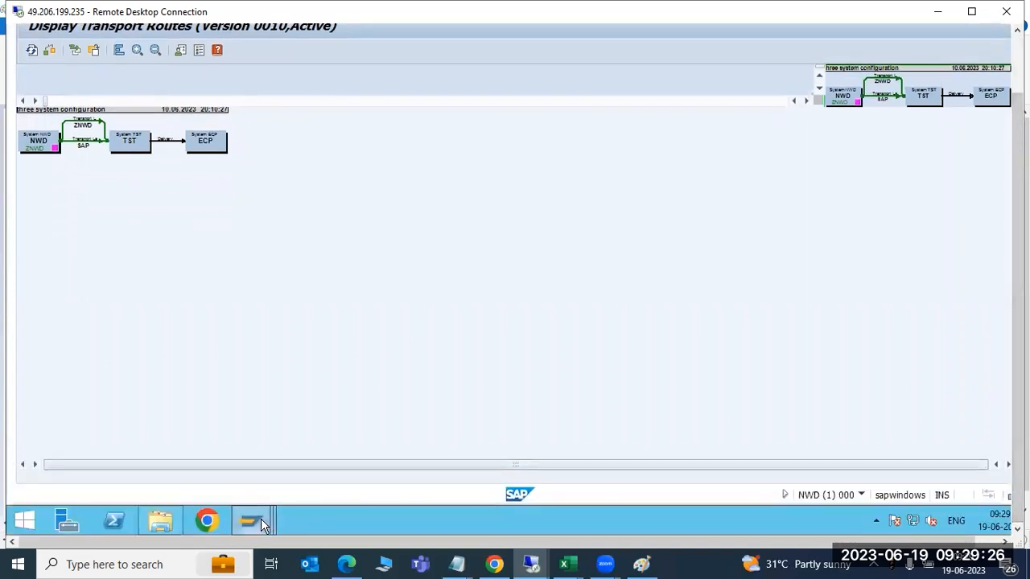
# Step: Select NWD in the route diagram, browse the Configuration and Edit menus, then go back to STMS
pyautogui.moveTo(259, 516)
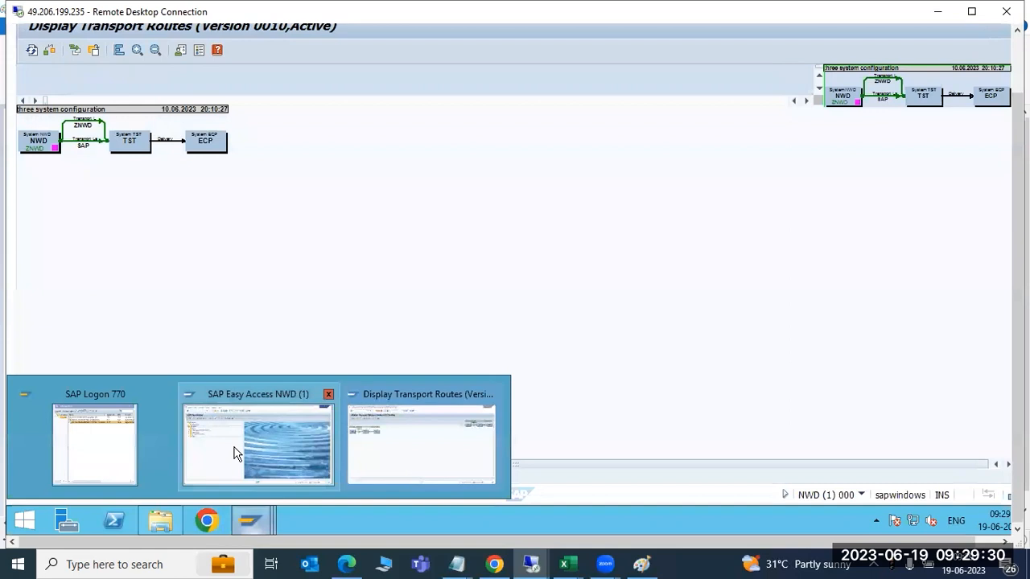
pyautogui.click(90, 467)
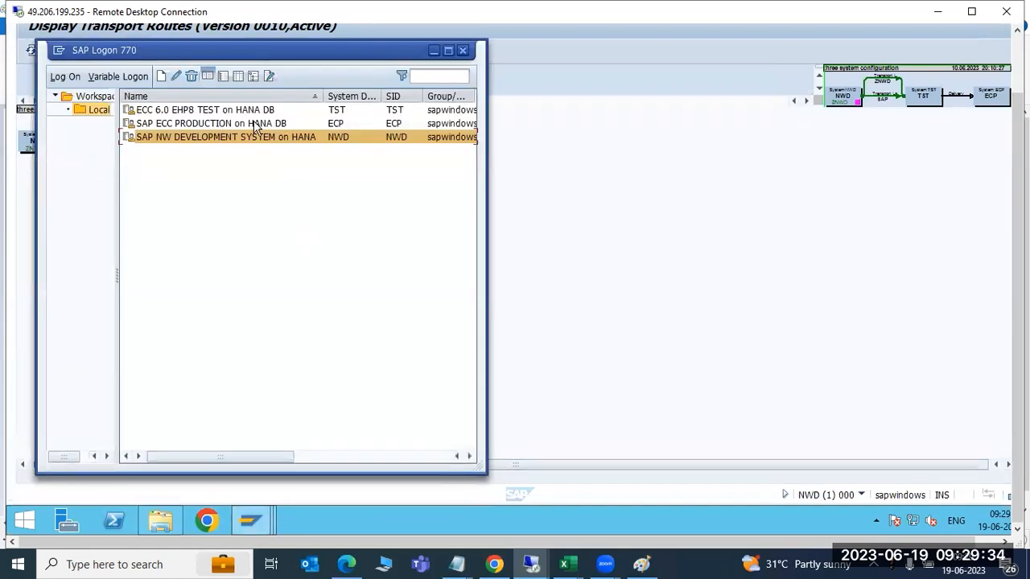
pyautogui.click(619, 236)
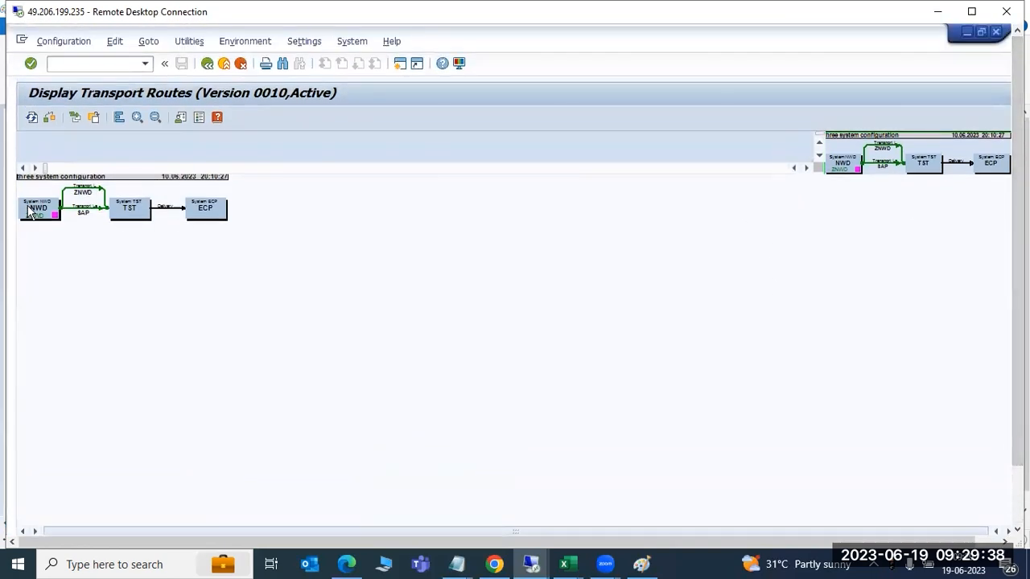
pyautogui.click(29, 209)
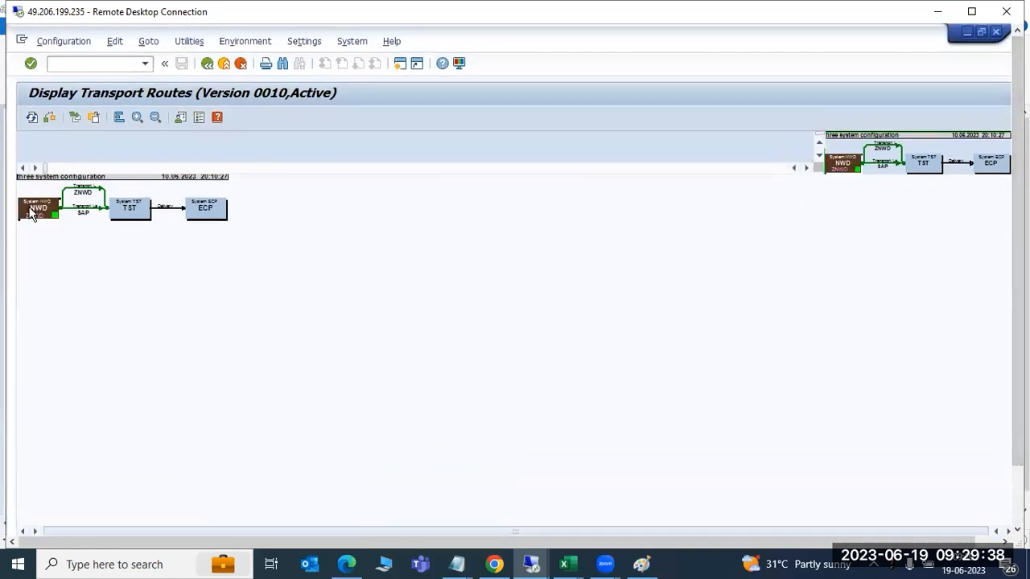
pyautogui.click(49, 43)
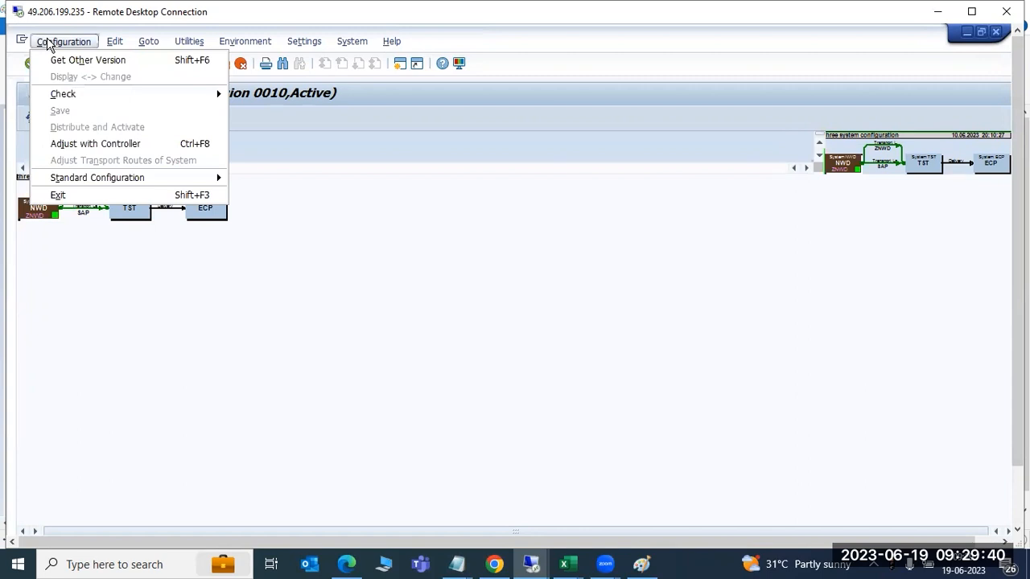
pyautogui.click(109, 378)
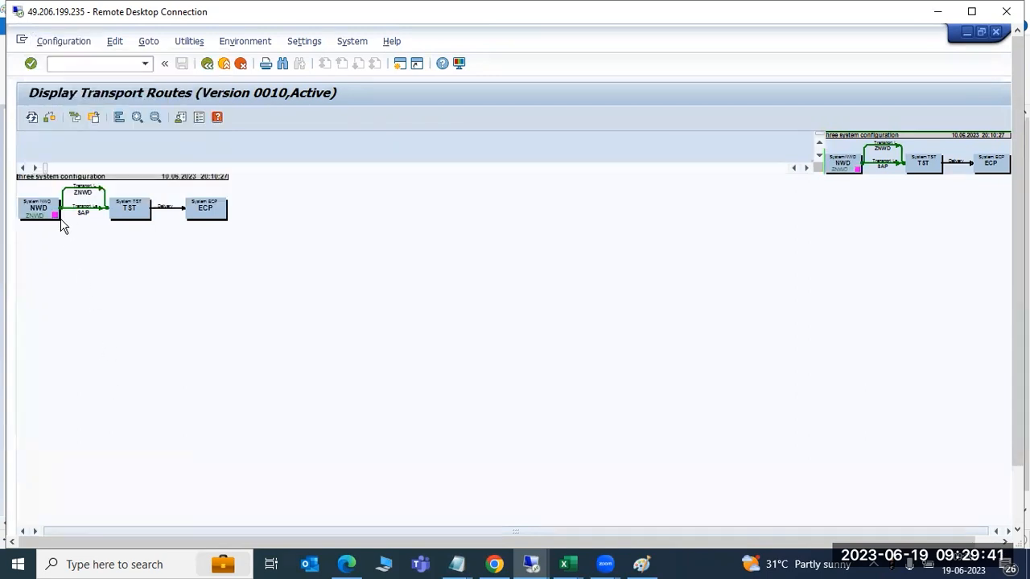
pyautogui.click(64, 41)
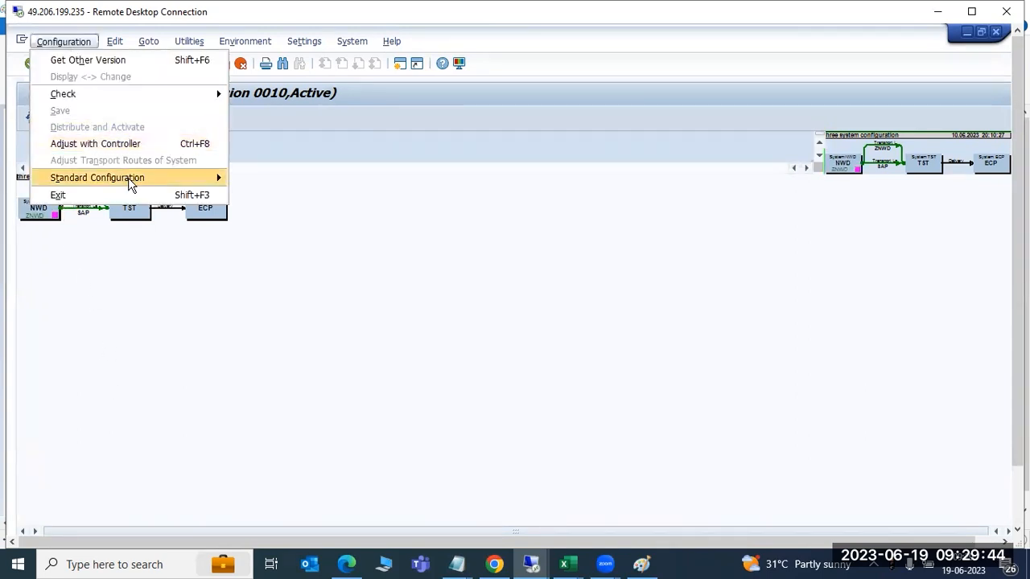
pyautogui.moveTo(105, 42)
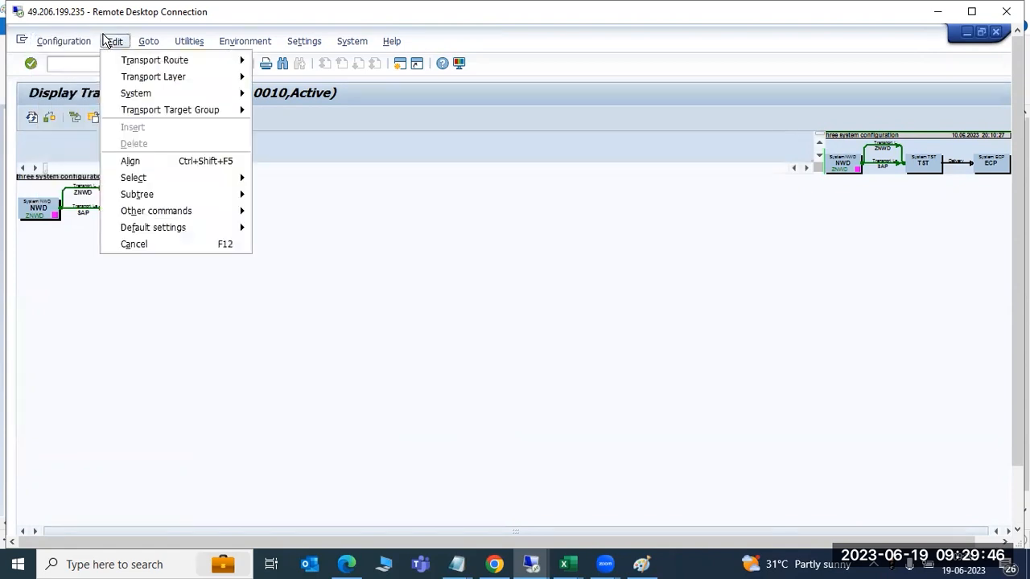
pyautogui.click(115, 361)
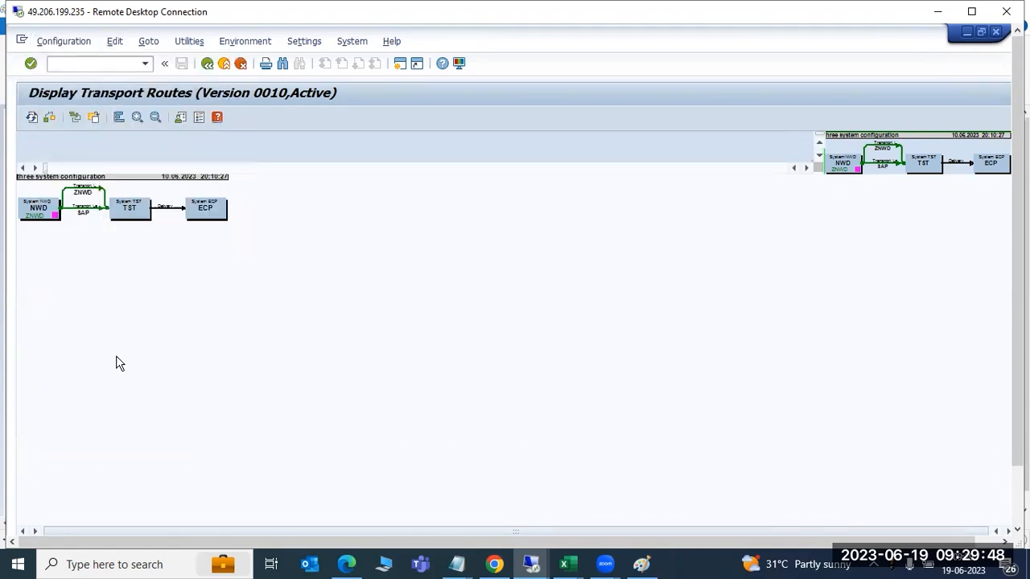
pyautogui.click(207, 63)
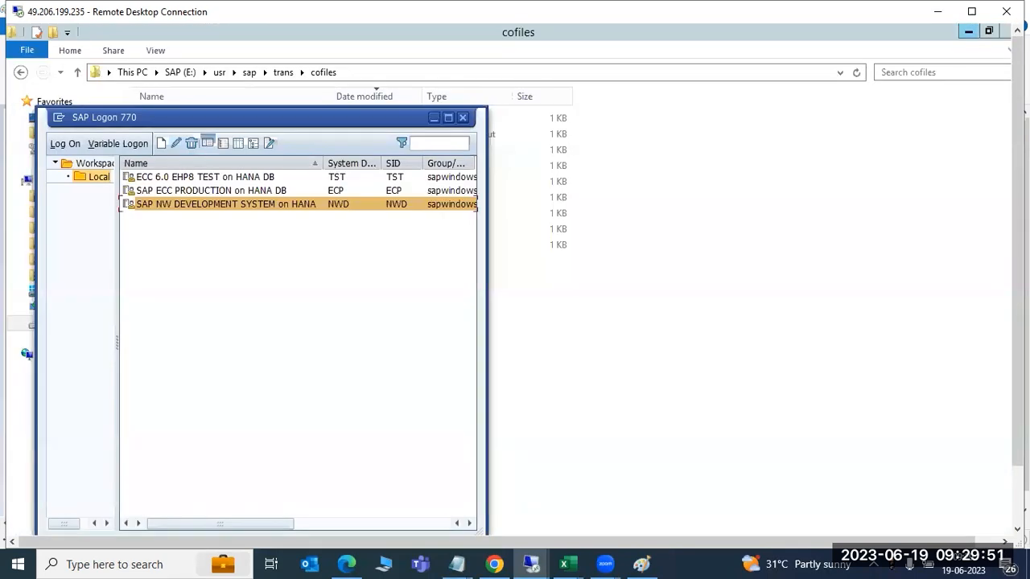
# Step: Start a logon to SAP ECC PRODUCTION with client 000 and user basis
pyautogui.click(966, 32)
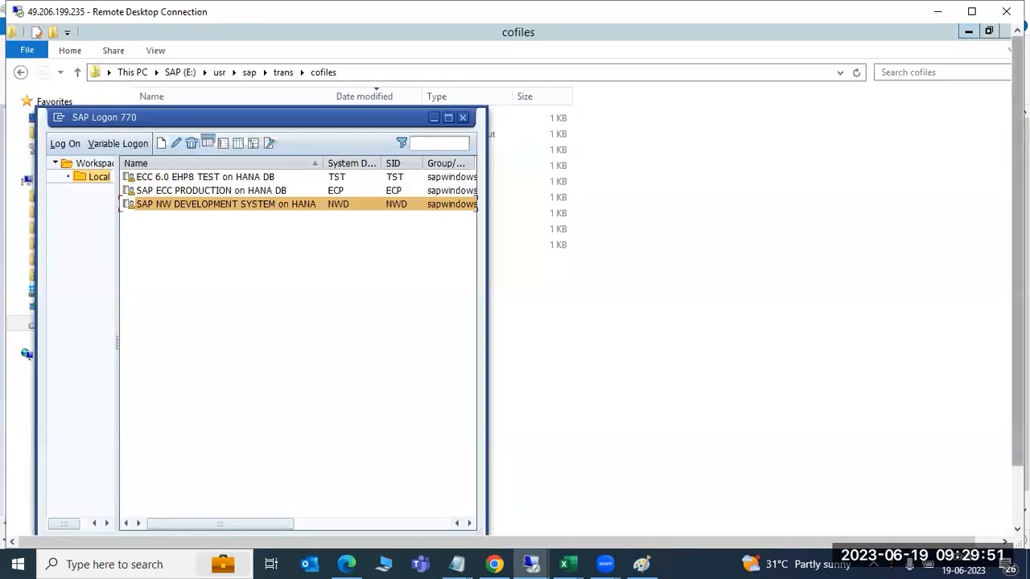
pyautogui.doubleClick(259, 191)
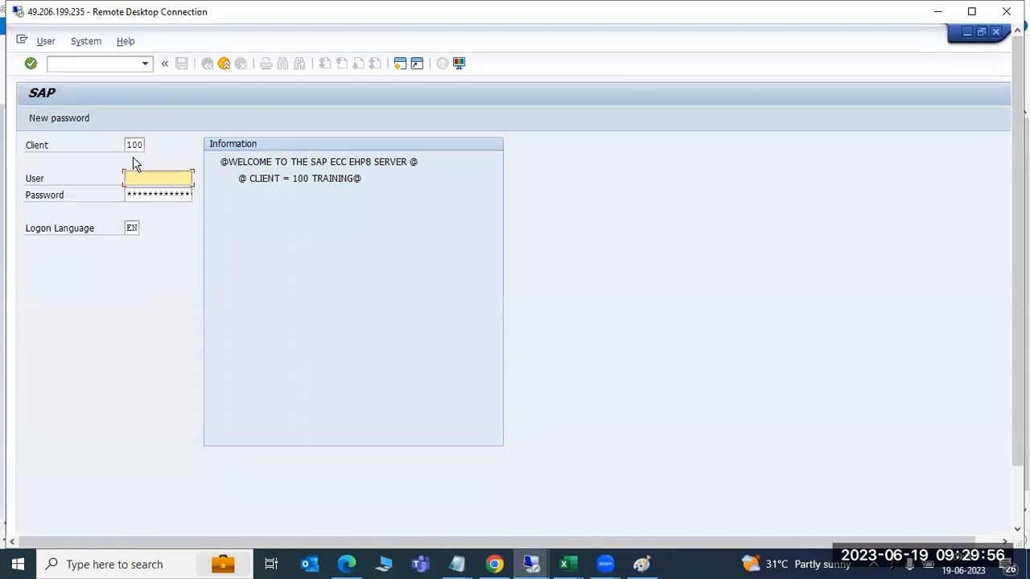
pyautogui.click(134, 145)
pyautogui.doubleClick(134, 149)
pyautogui.write('000')
pyautogui.press('Tab')
pyautogui.write('basis')
pyautogui.press('Tab')
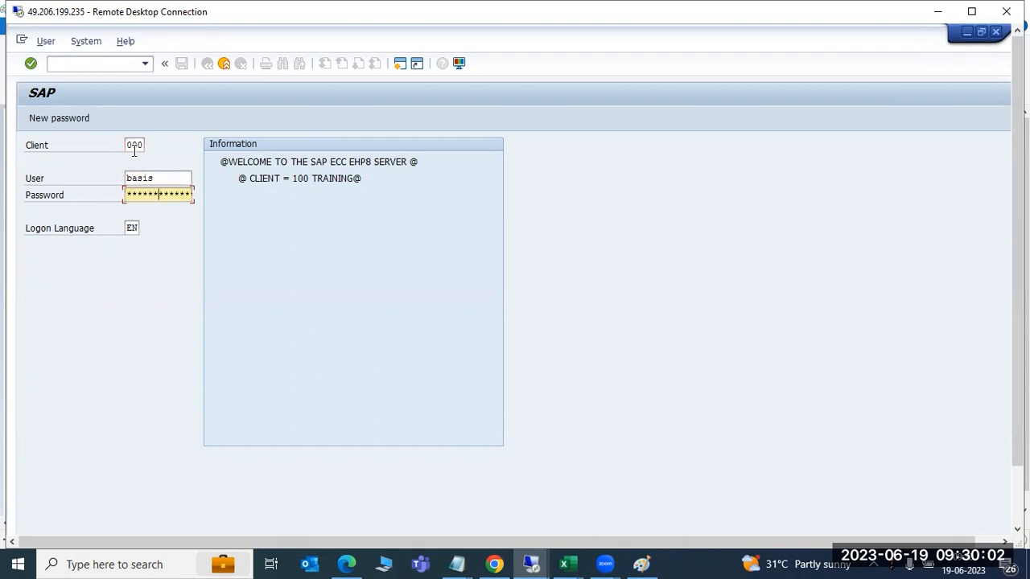
# Step: Correct the user to DDIC, log on to ECP client 000, and open STMS
pyautogui.press('Return')
pyautogui.write('ddic')
pyautogui.press('Tab')
pyautogui.press('Return')
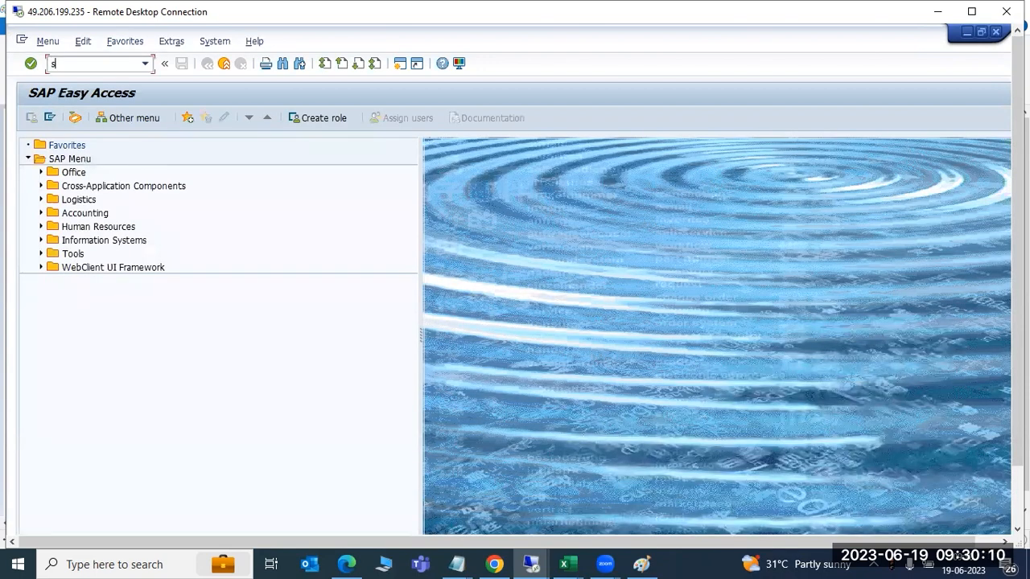
pyautogui.press('Return')
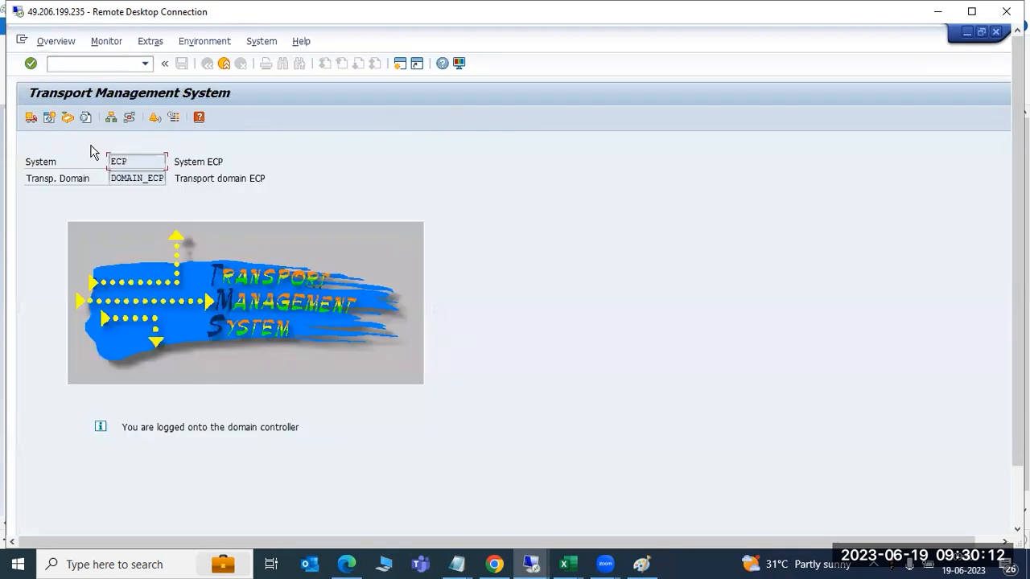
# Step: From Overview > Systems, select NWD and distribute the updated TMS configuration
pyautogui.click(57, 41)
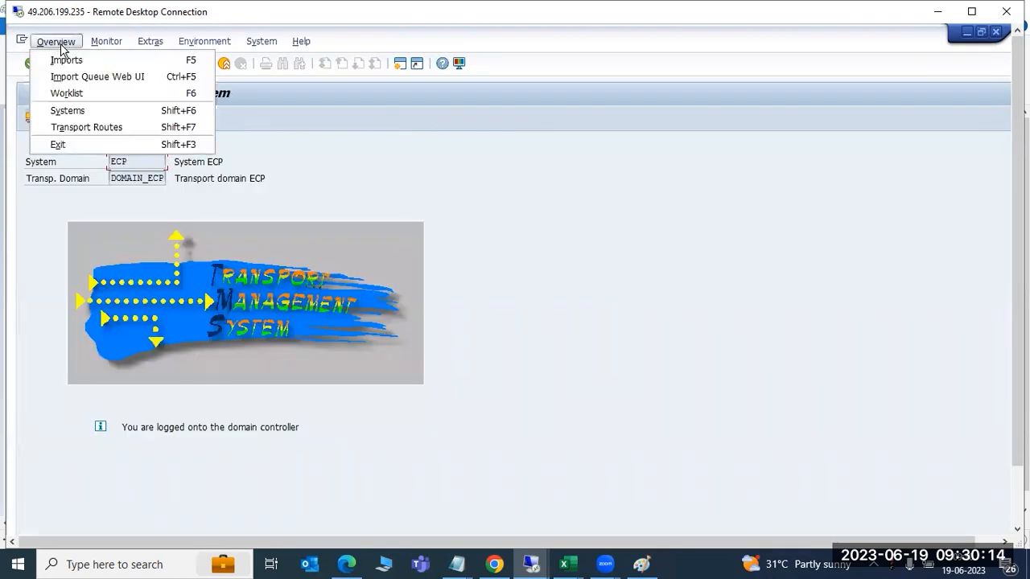
pyautogui.click(72, 111)
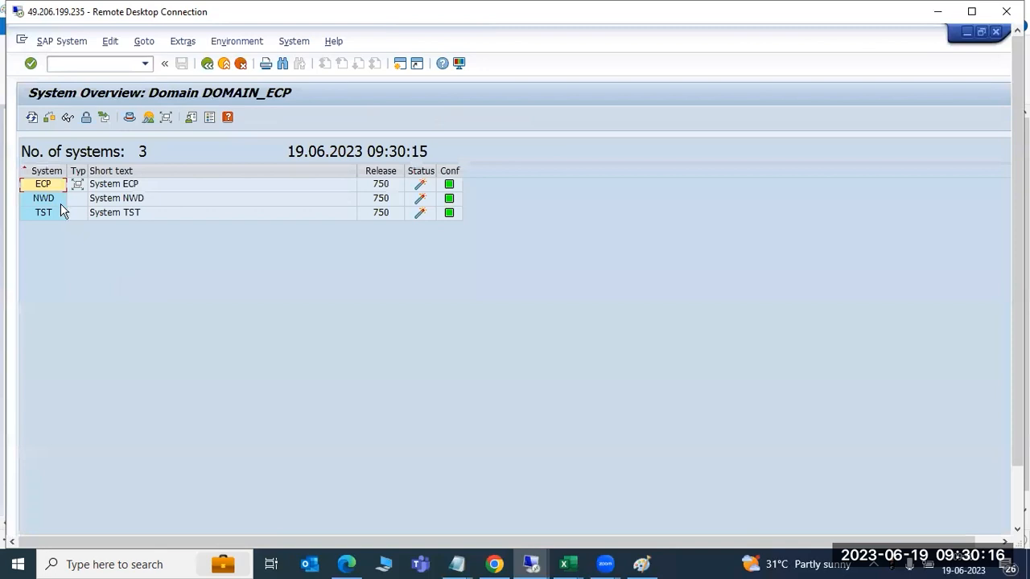
pyautogui.click(50, 198)
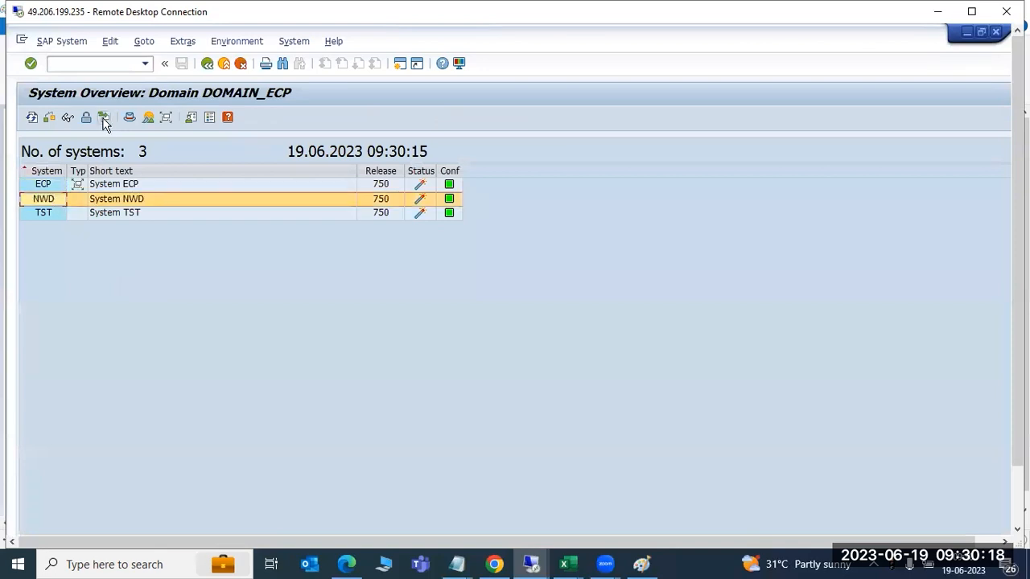
pyautogui.click(193, 351)
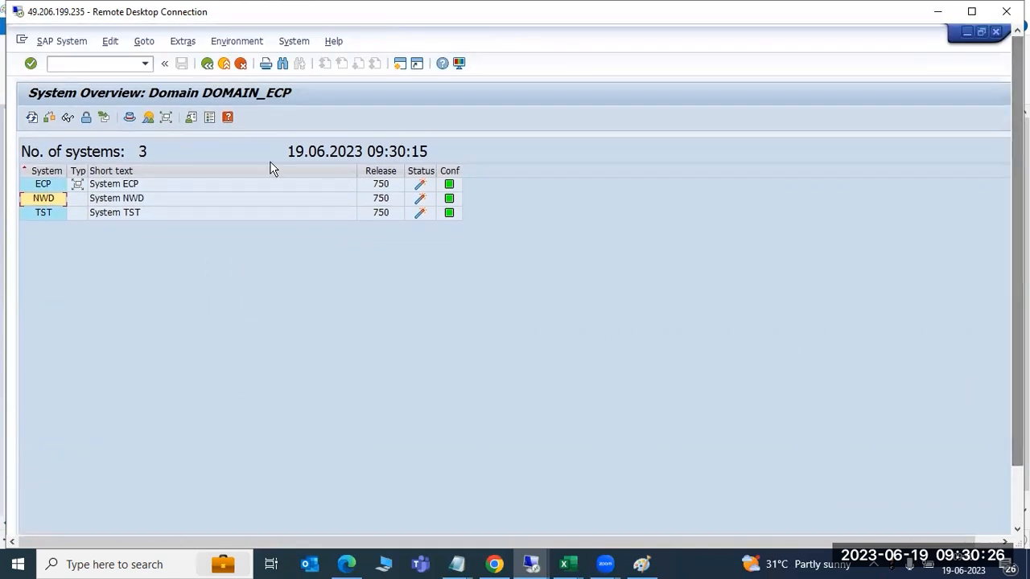
pyautogui.click(207, 63)
# Step: Check the transport routes, then switch to the NWD transport management window
pyautogui.click(132, 118)
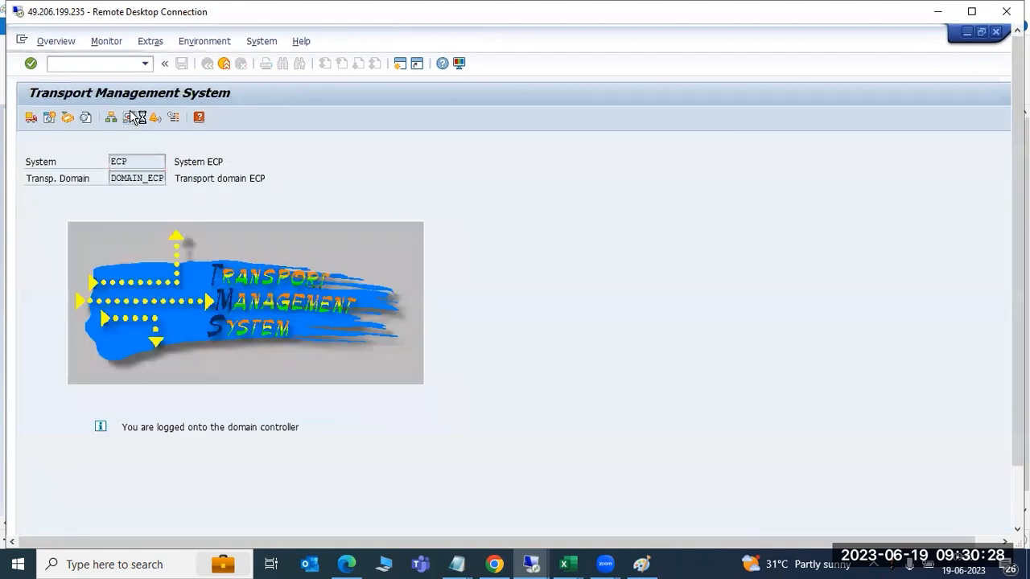
pyautogui.click(207, 62)
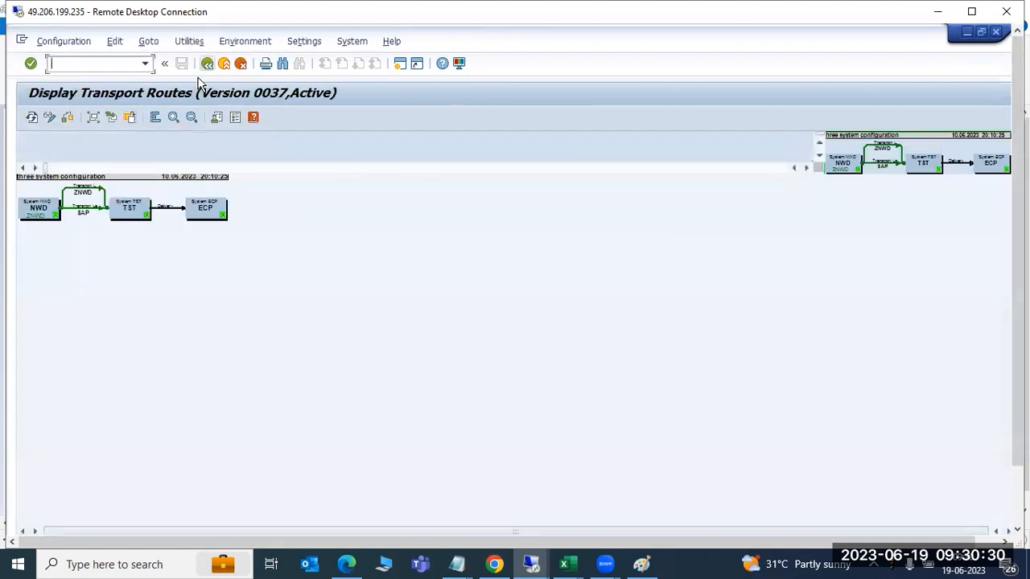
pyautogui.moveTo(1017, 309); pyautogui.dragTo(1017, 374)
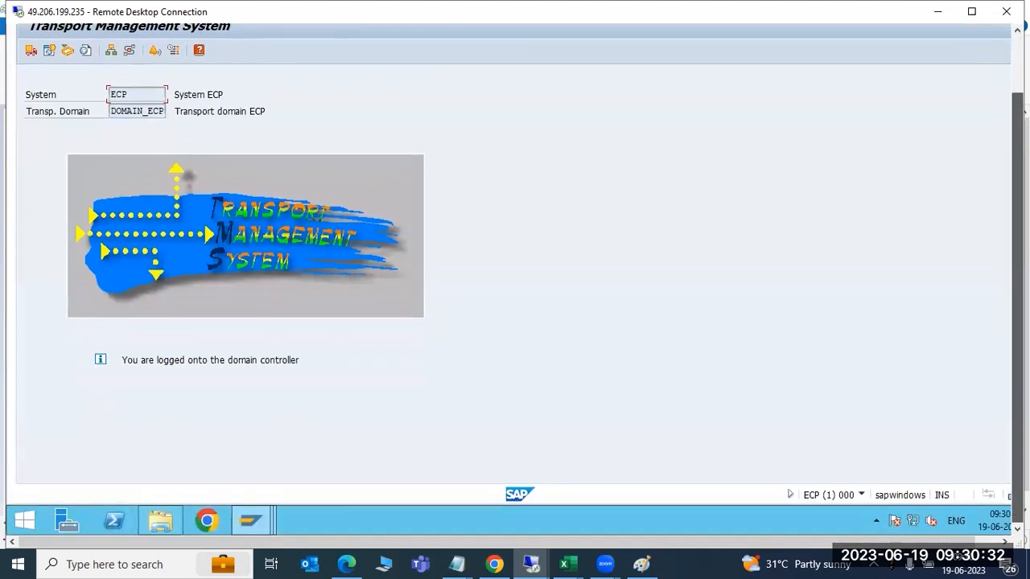
pyautogui.moveTo(253, 509)
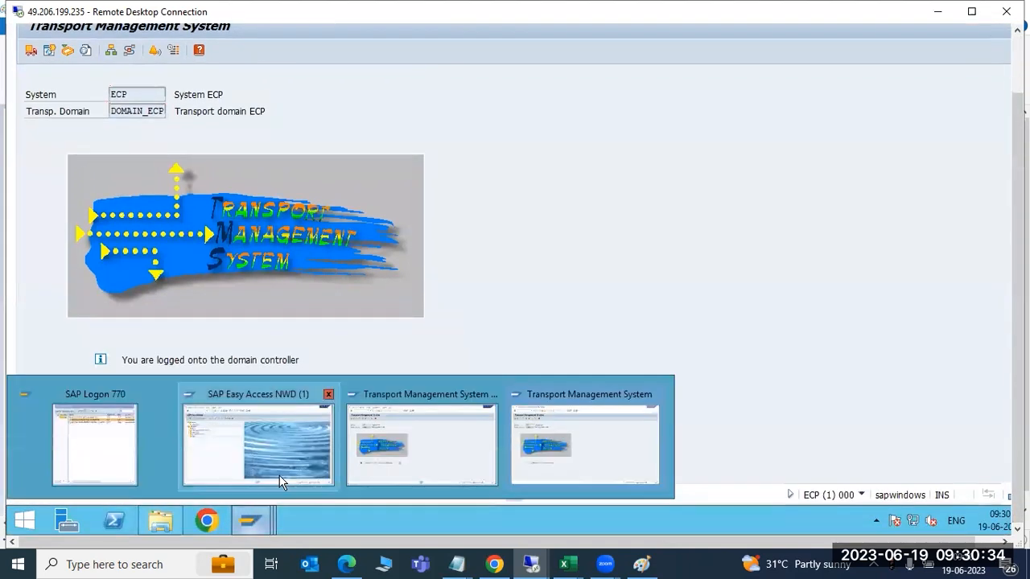
pyautogui.click(379, 451)
pyautogui.moveTo(1017, 233); pyautogui.dragTo(1016, 173)
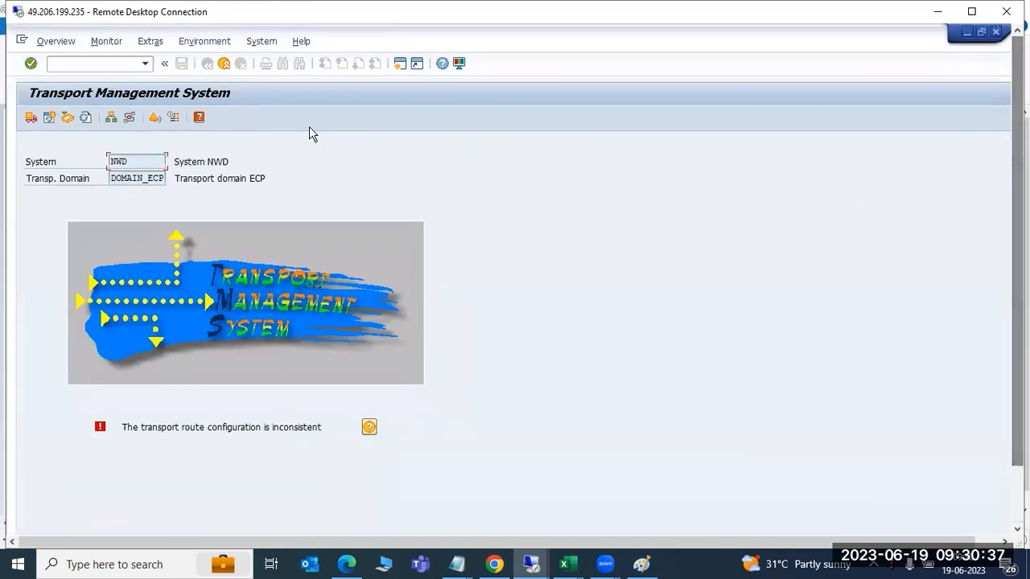
# Step: Exit the NWD STMS session and confirm logging off
pyautogui.click(56, 41)
pyautogui.moveTo(92, 45)
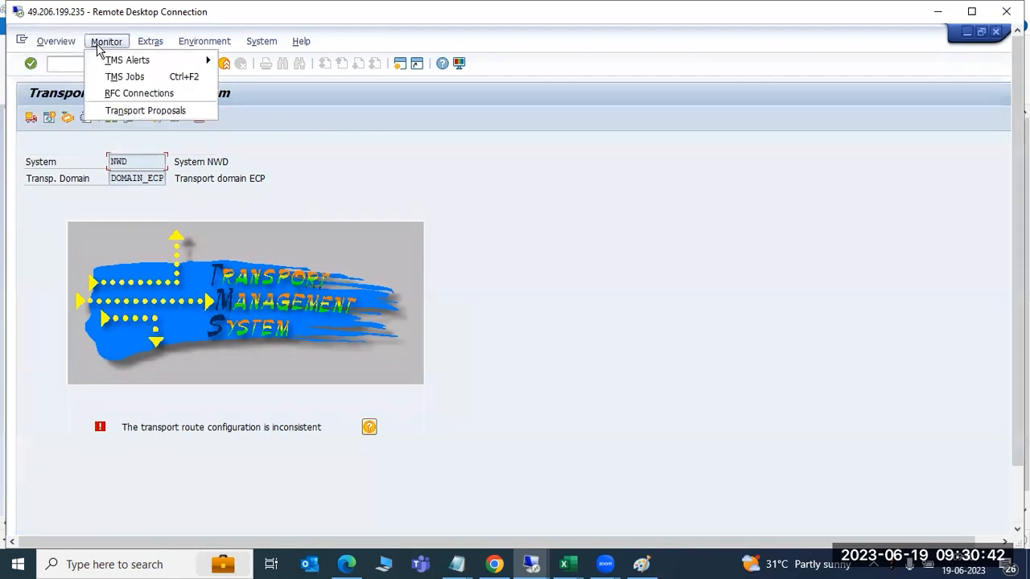
pyautogui.moveTo(151, 41)
pyautogui.click(210, 233)
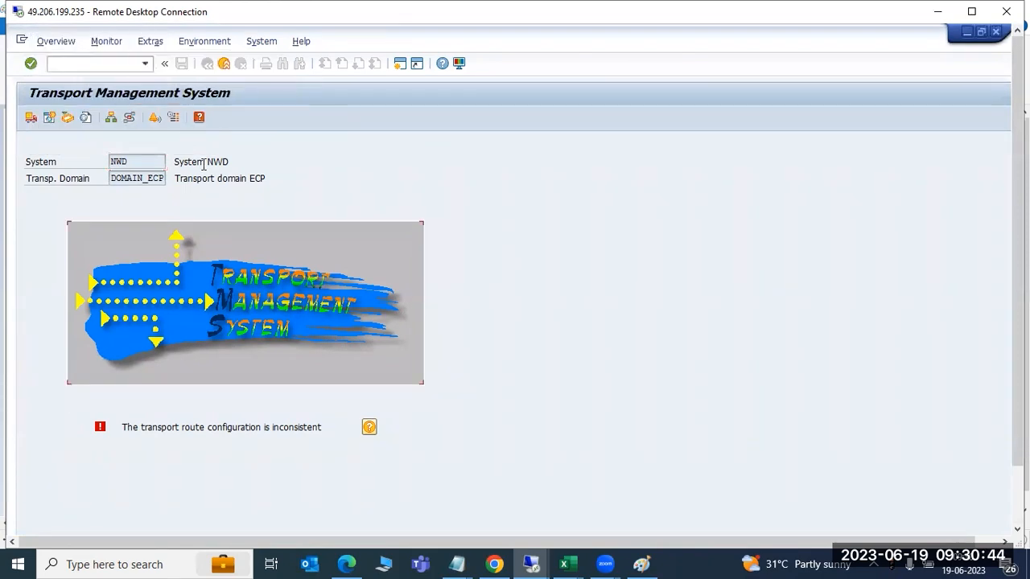
pyautogui.hotkey('shift', 'F3')
pyautogui.hotkey('shift', 'F3')
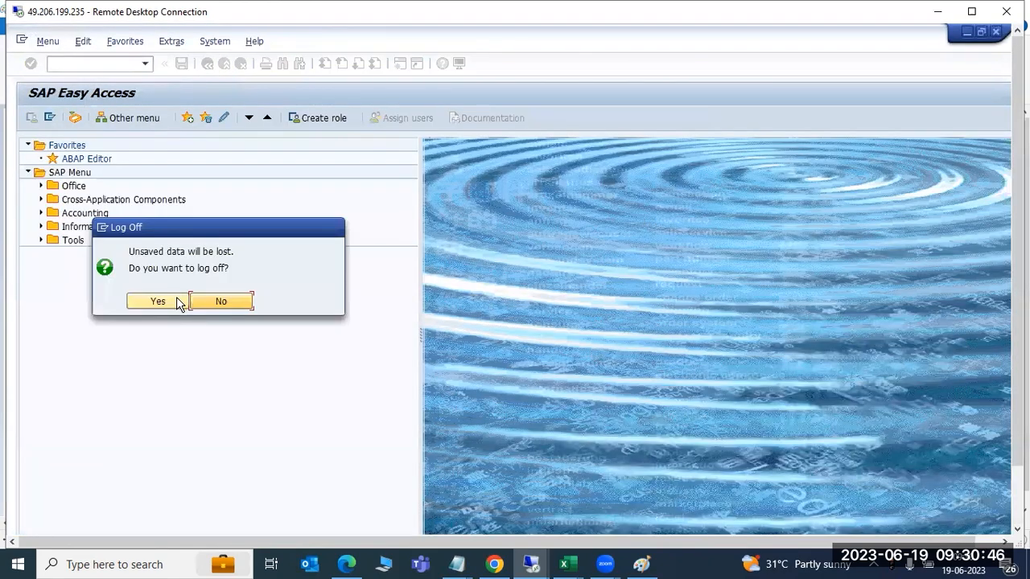
pyautogui.click(178, 301)
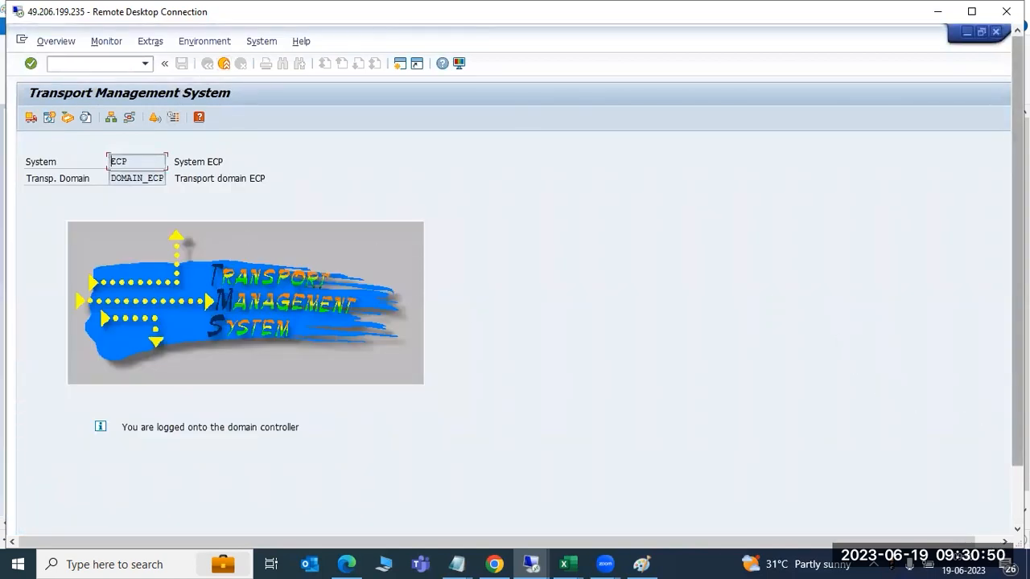
# Step: Bring the NWD SAP Easy Access window forward
pyautogui.moveTo(1017, 322); pyautogui.dragTo(1017, 385)
pyautogui.moveTo(242, 530)
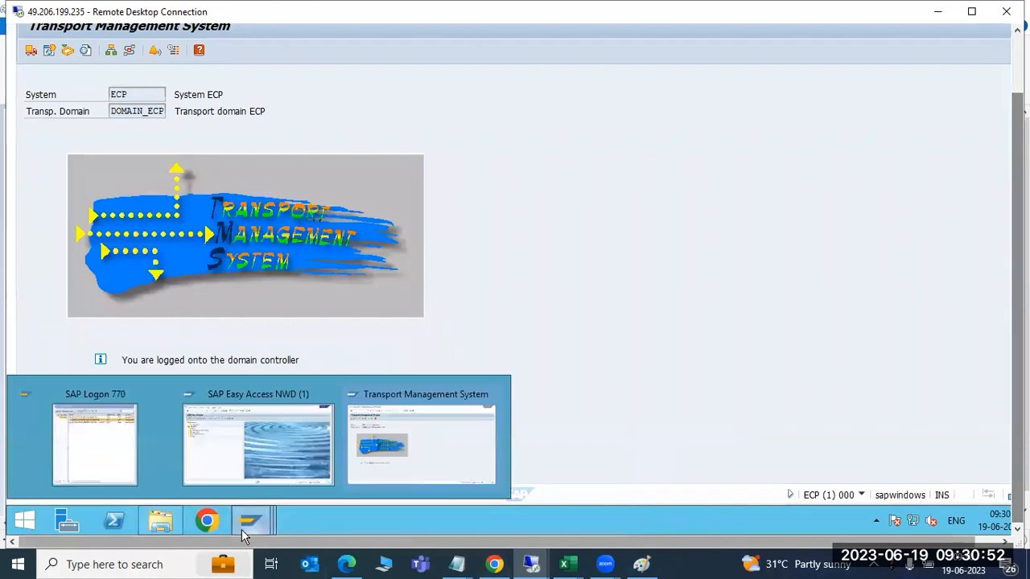
pyautogui.click(241, 438)
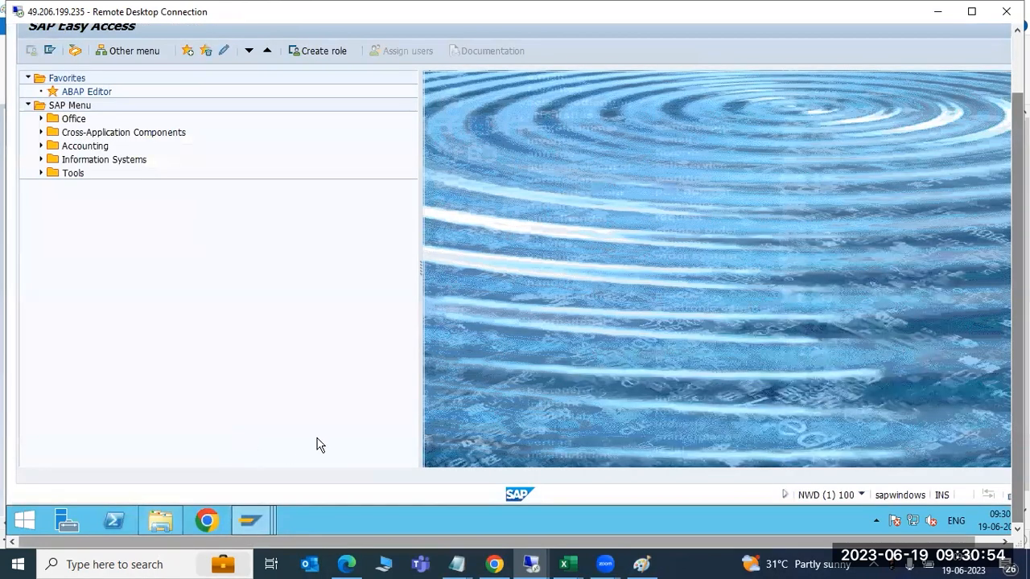
pyautogui.moveTo(1017, 250); pyautogui.dragTo(1017, 187)
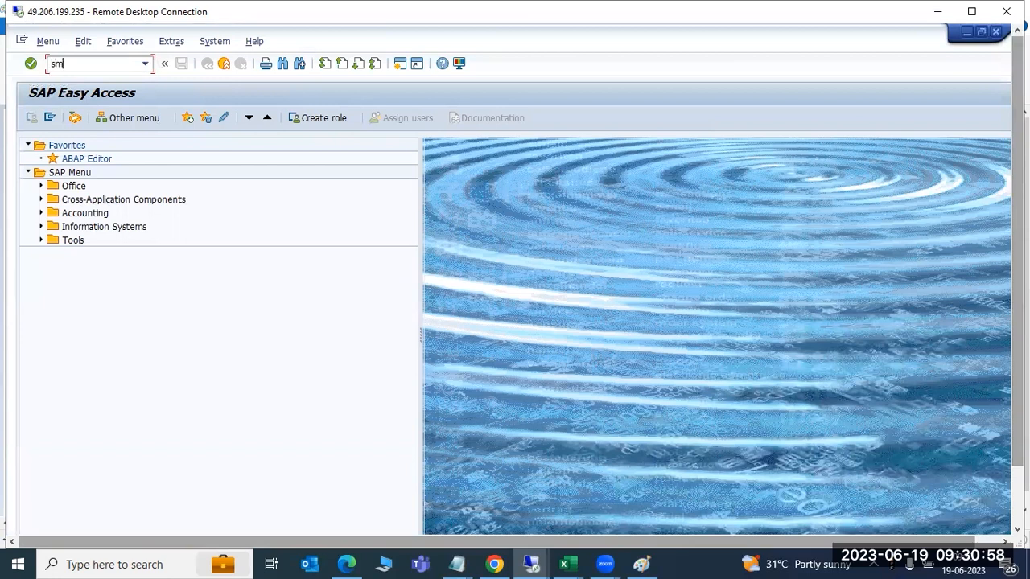
pyautogui.press('Return')
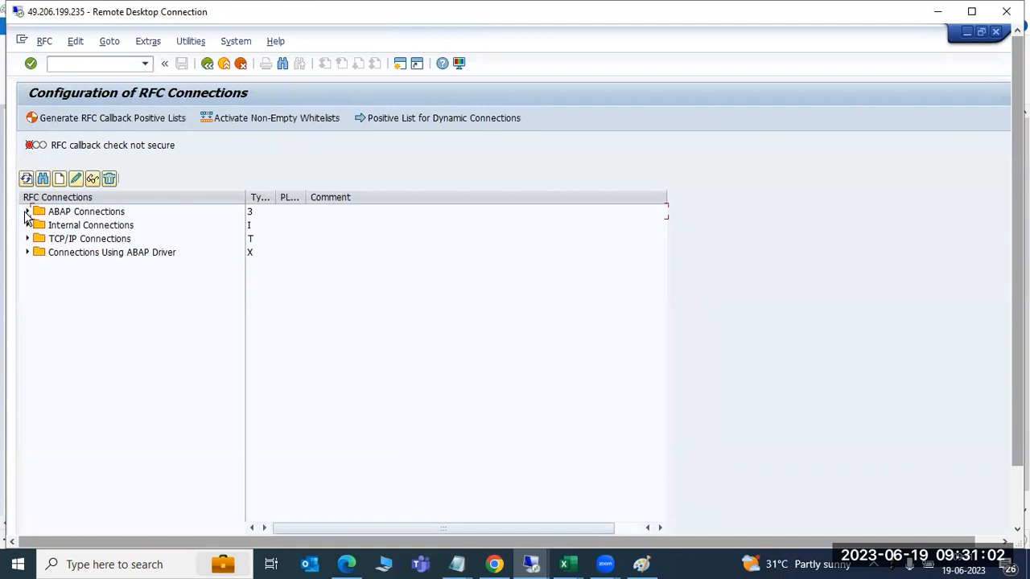
pyautogui.click(26, 211)
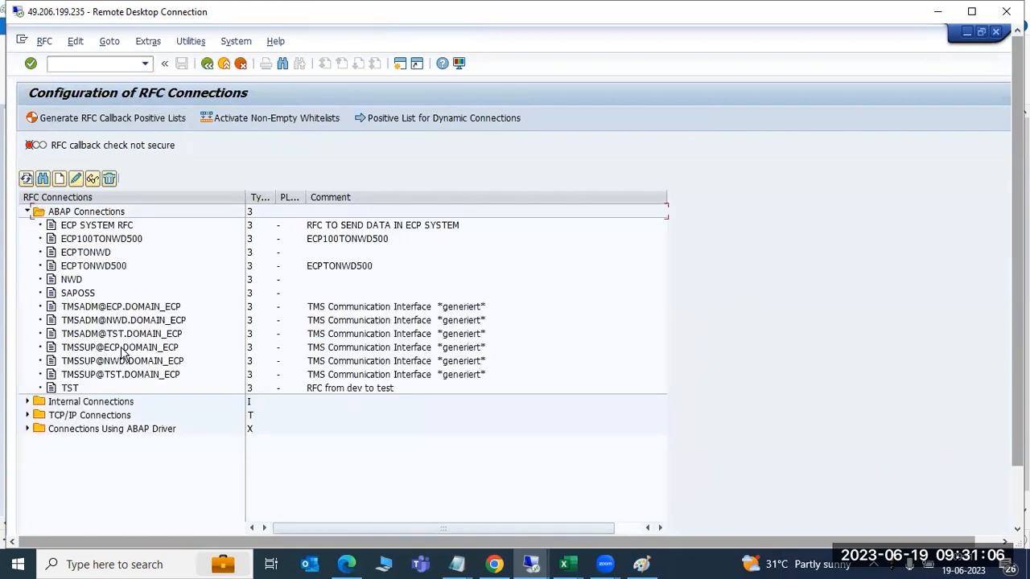
pyautogui.doubleClick(113, 308)
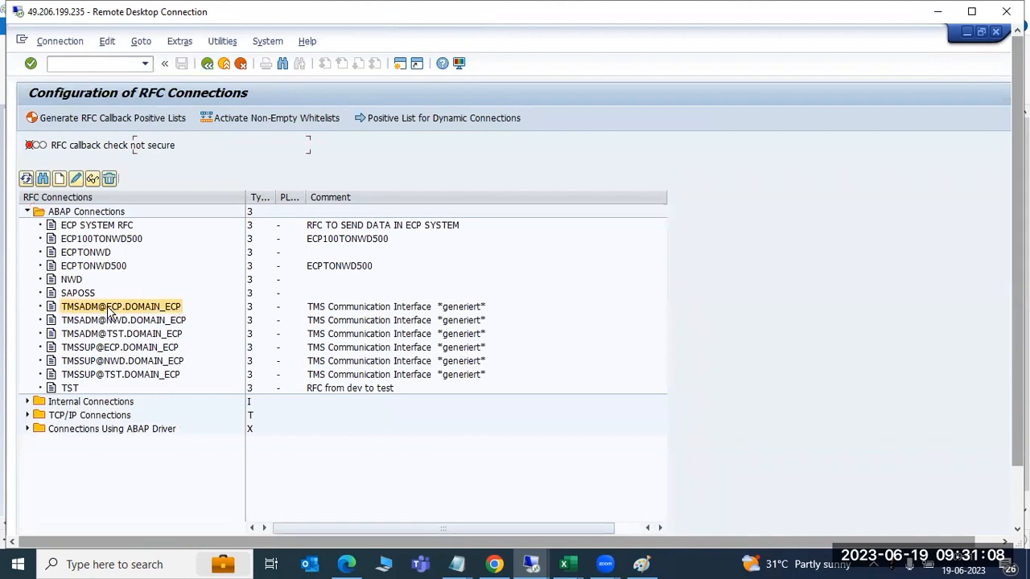
pyautogui.click(141, 118)
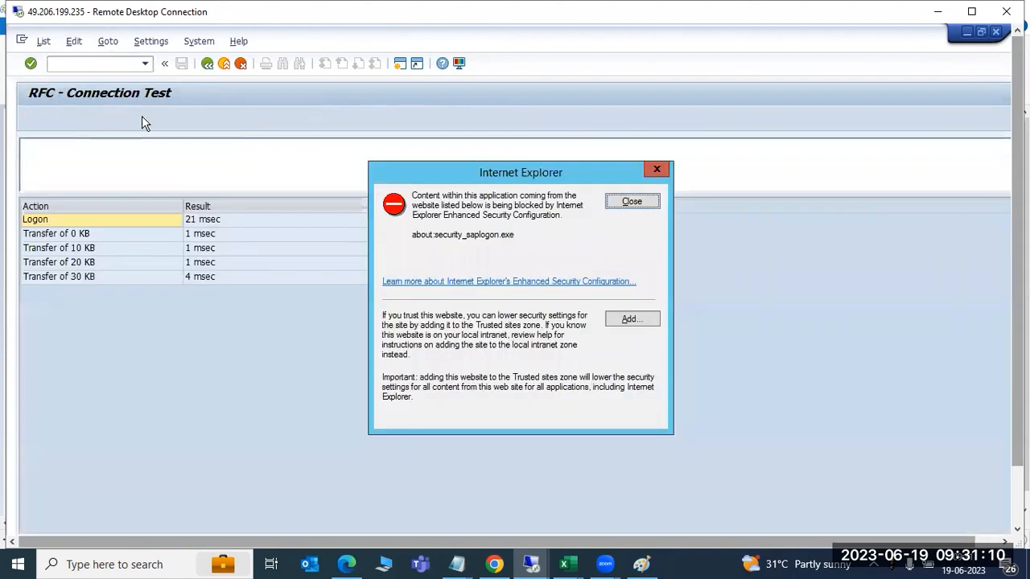
pyautogui.click(616, 198)
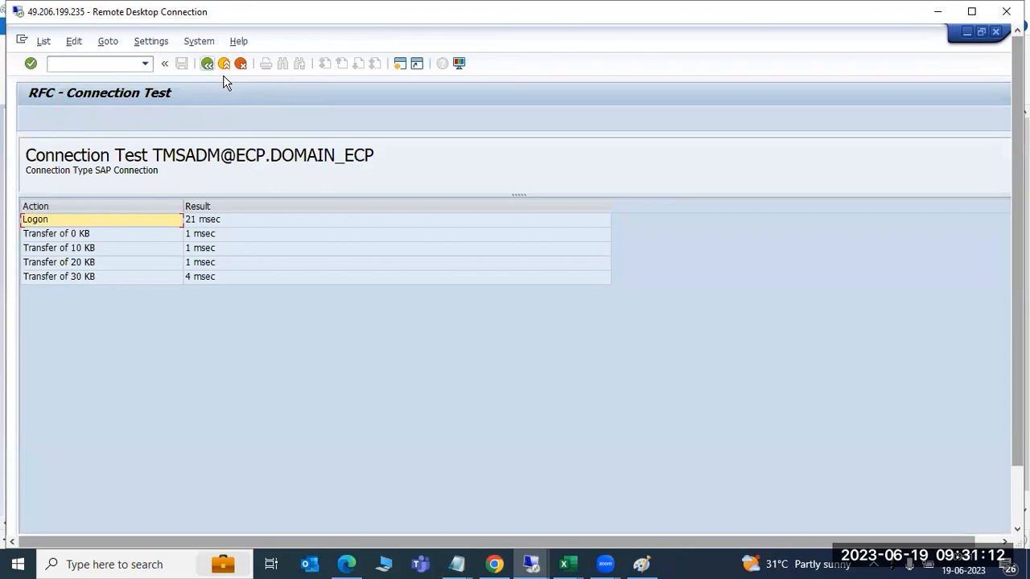
pyautogui.click(208, 64)
pyautogui.click(222, 41)
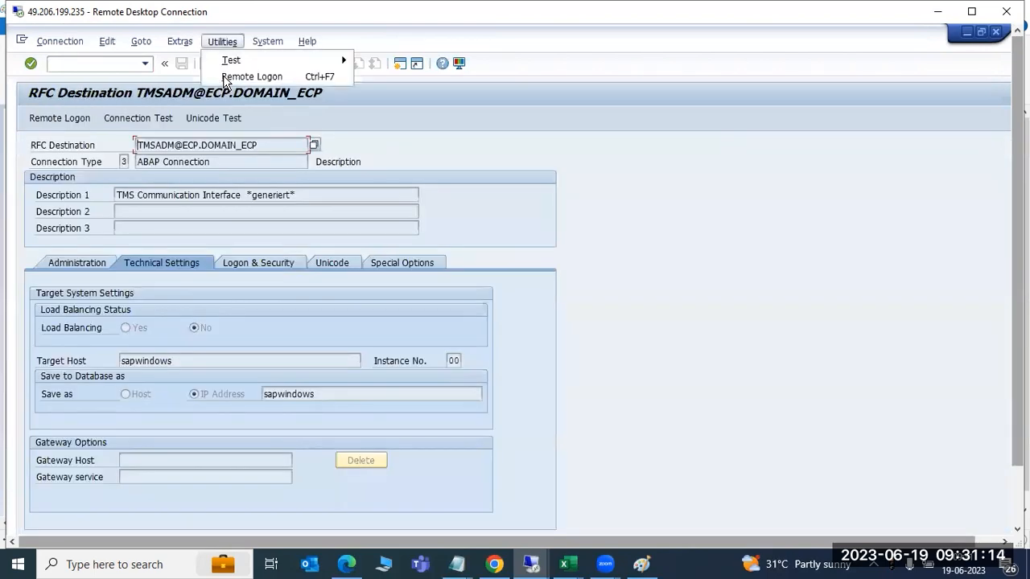
pyautogui.moveTo(241, 60)
pyautogui.click(402, 76)
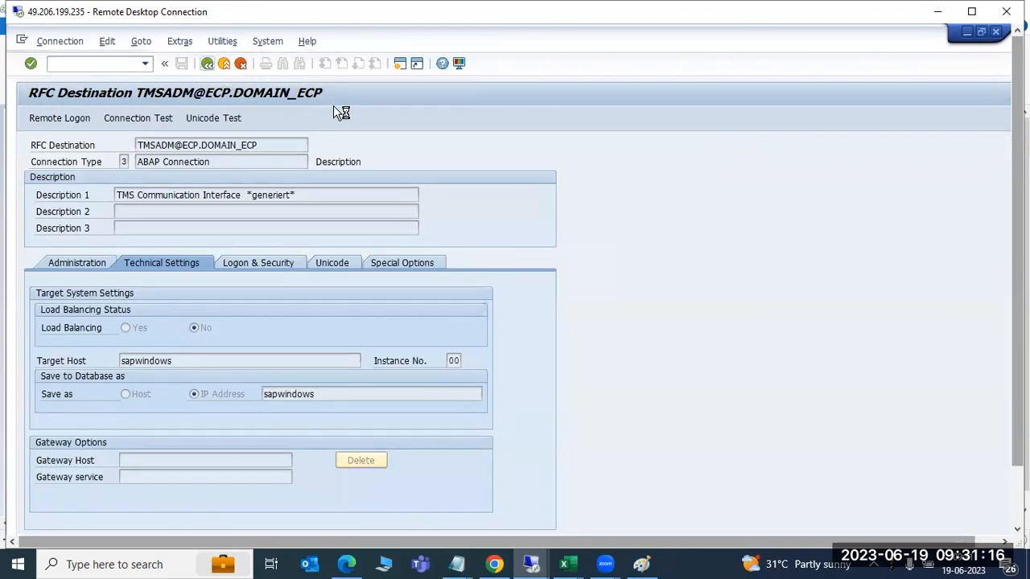
pyautogui.click(609, 207)
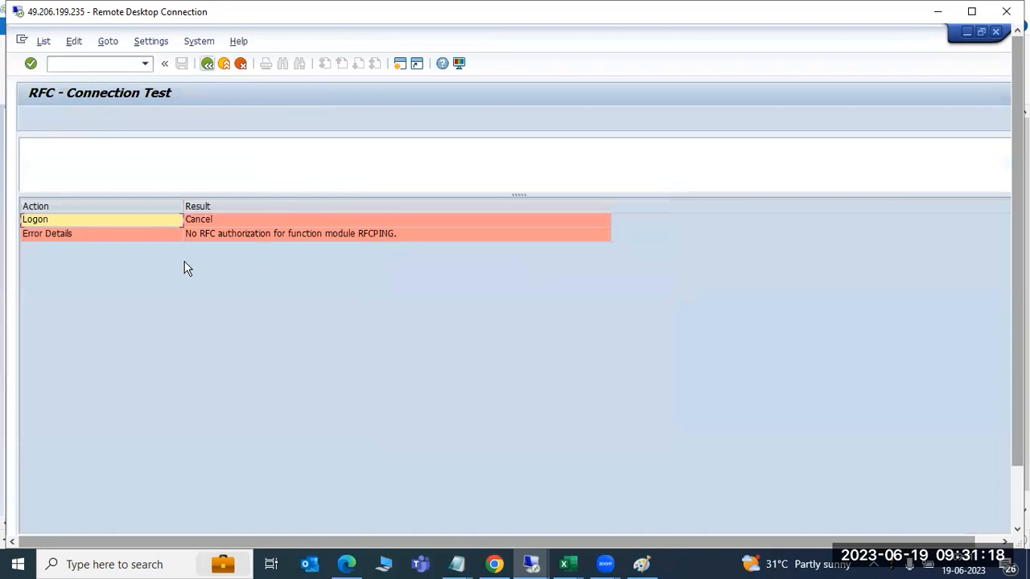
pyautogui.click(233, 234)
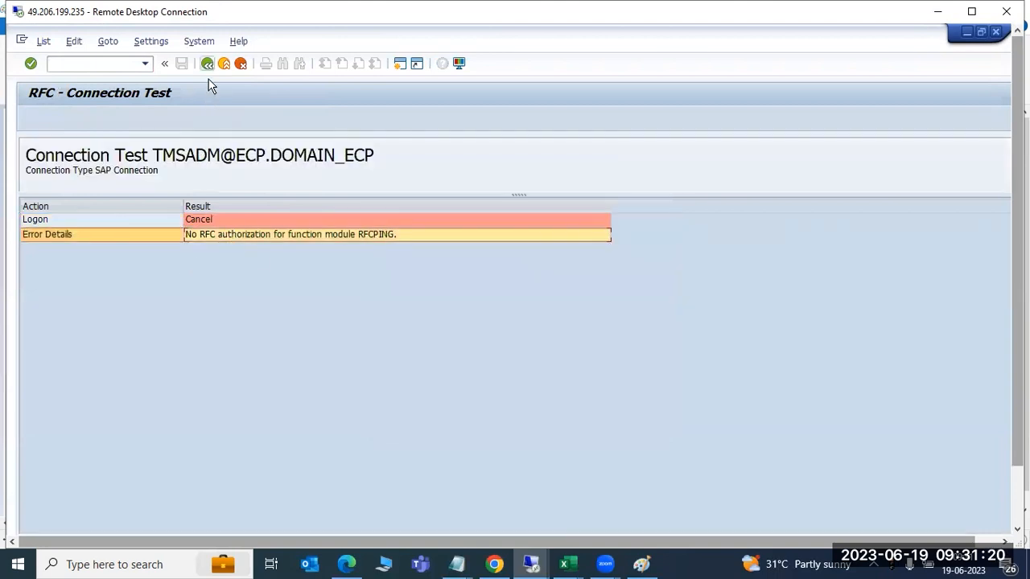
pyautogui.click(207, 63)
pyautogui.click(226, 267)
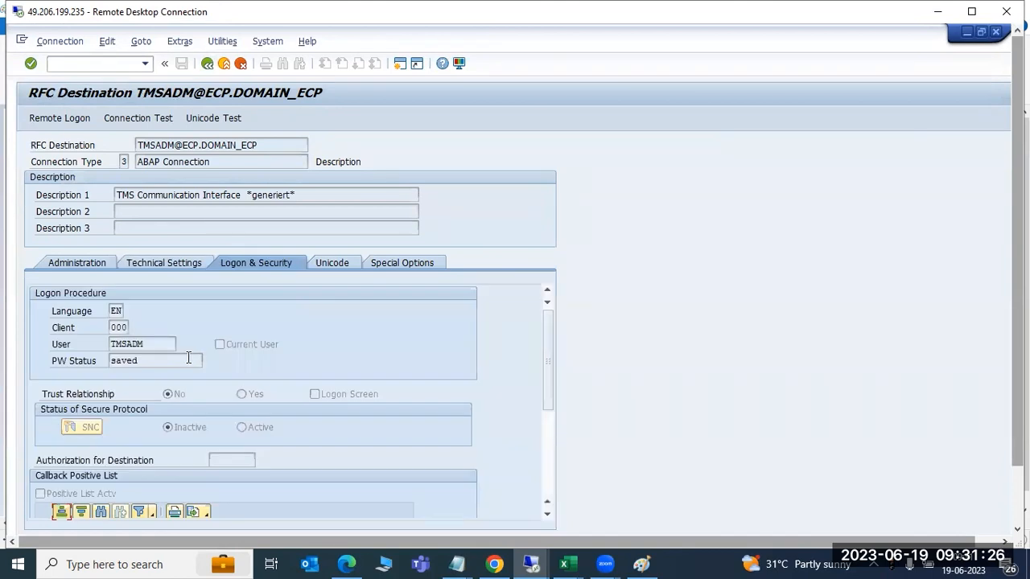
pyautogui.click(207, 64)
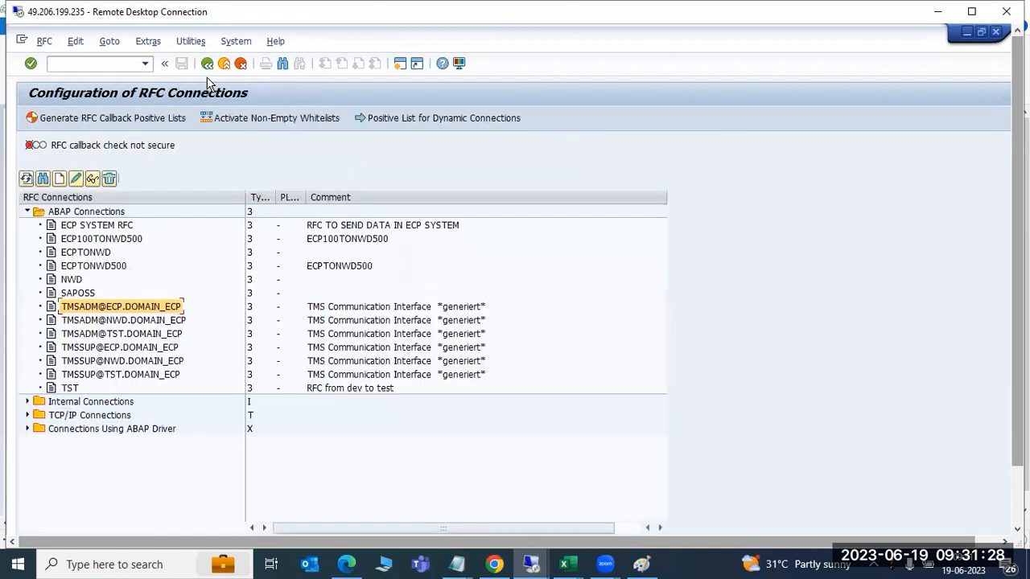
pyautogui.doubleClick(144, 322)
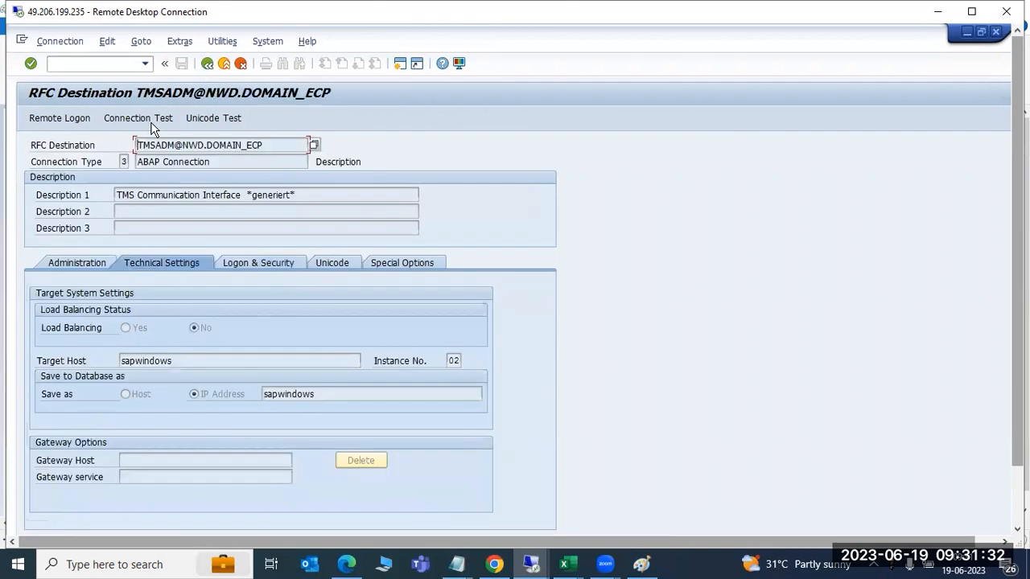
pyautogui.click(153, 118)
pyautogui.click(207, 63)
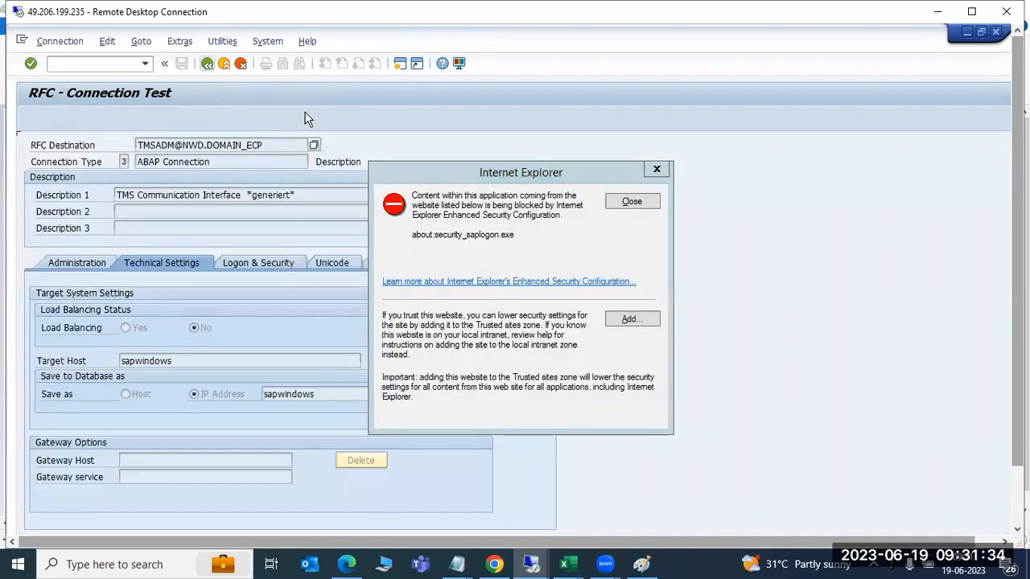
pyautogui.click(631, 201)
pyautogui.click(207, 64)
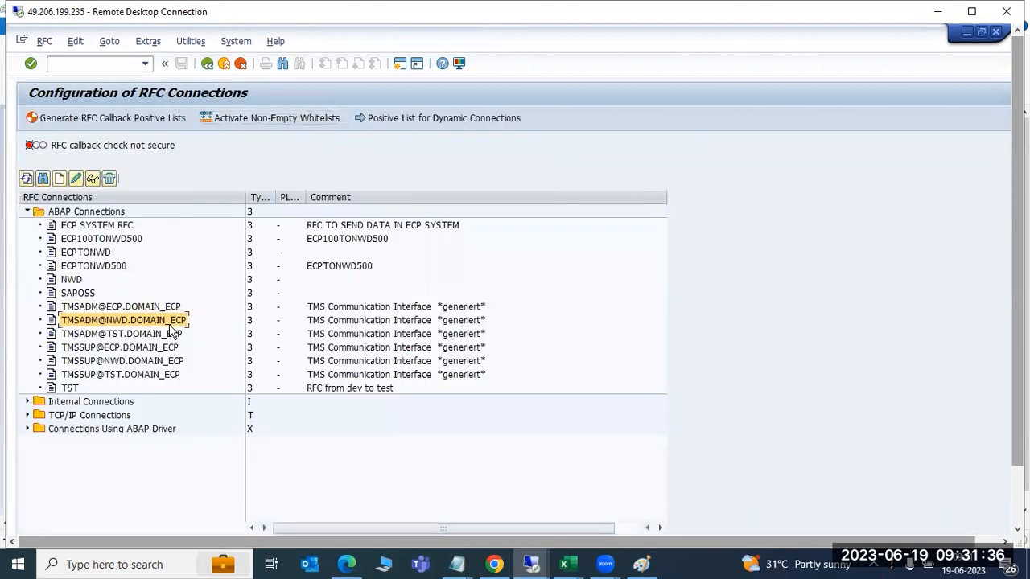
pyautogui.click(119, 348)
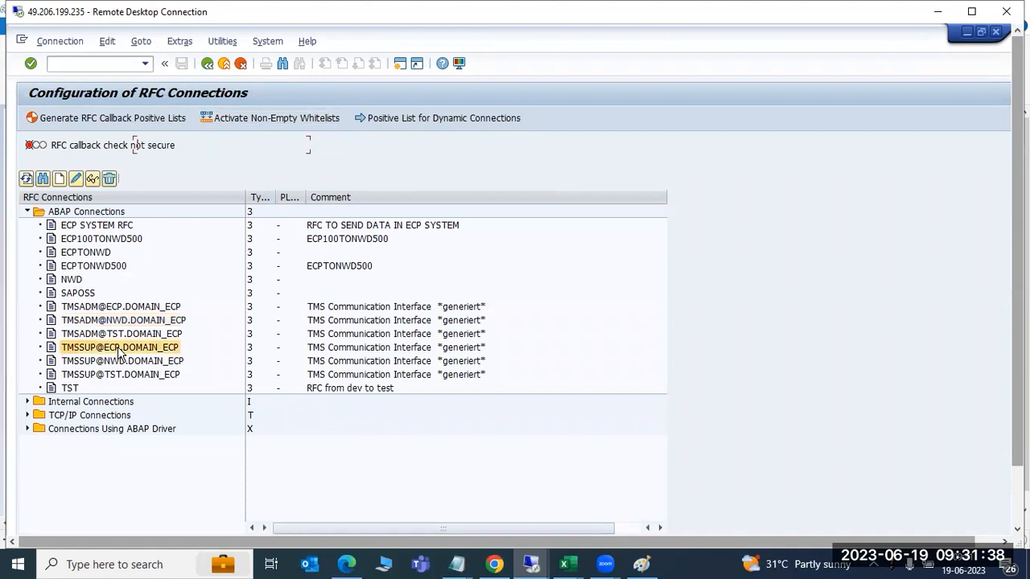
pyautogui.doubleClick(119, 348)
pyautogui.click(129, 119)
pyautogui.click(206, 64)
pyautogui.click(631, 201)
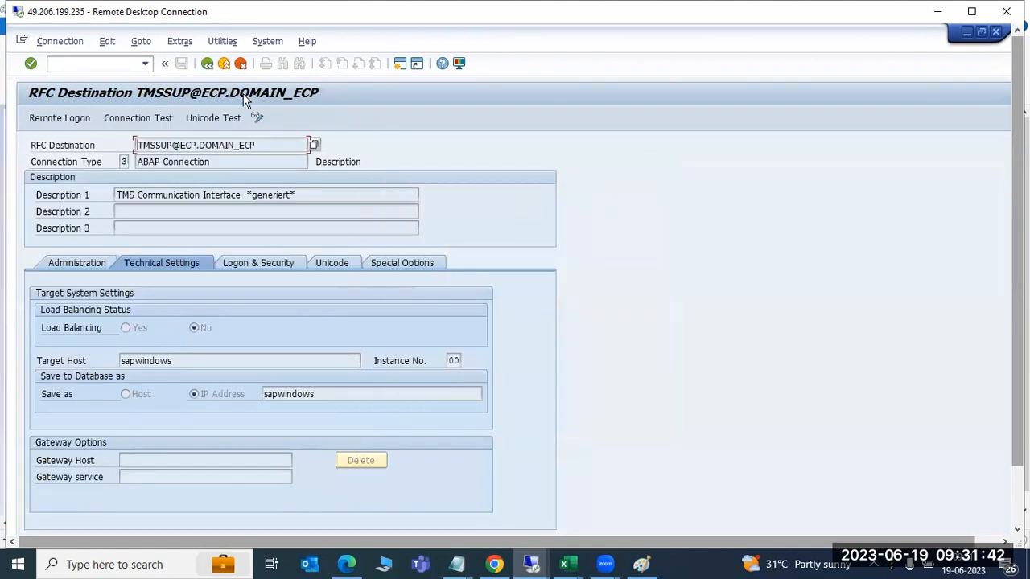
pyautogui.click(207, 63)
pyautogui.click(207, 64)
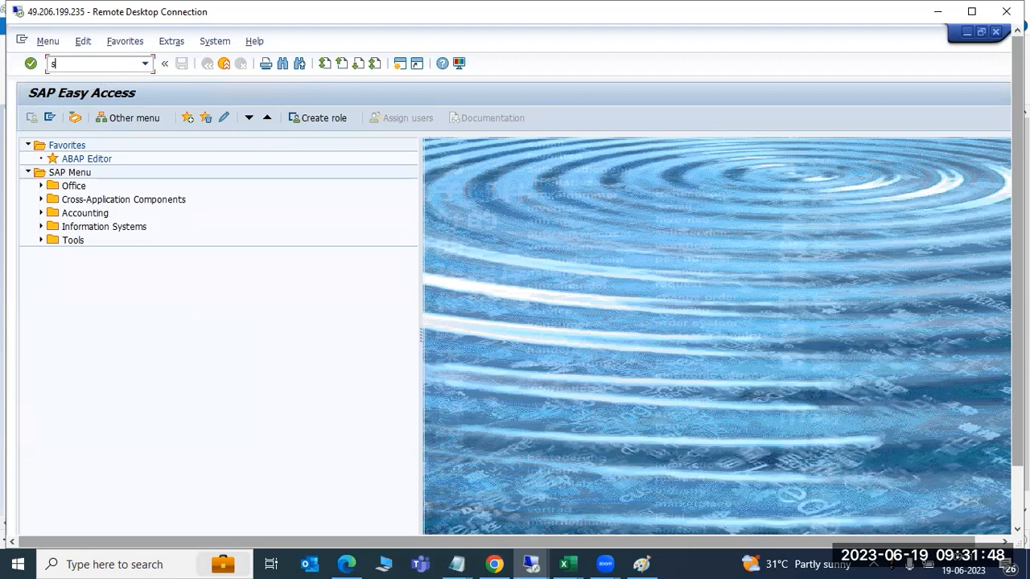
# Step: Open the STMS transport routes display and refresh it
pyautogui.press('Return')
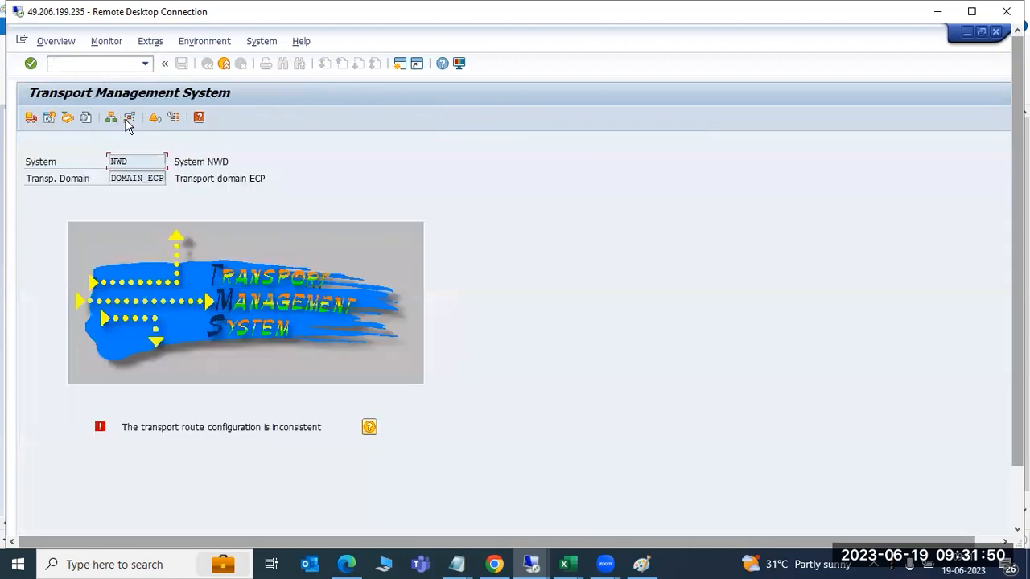
pyautogui.click(127, 121)
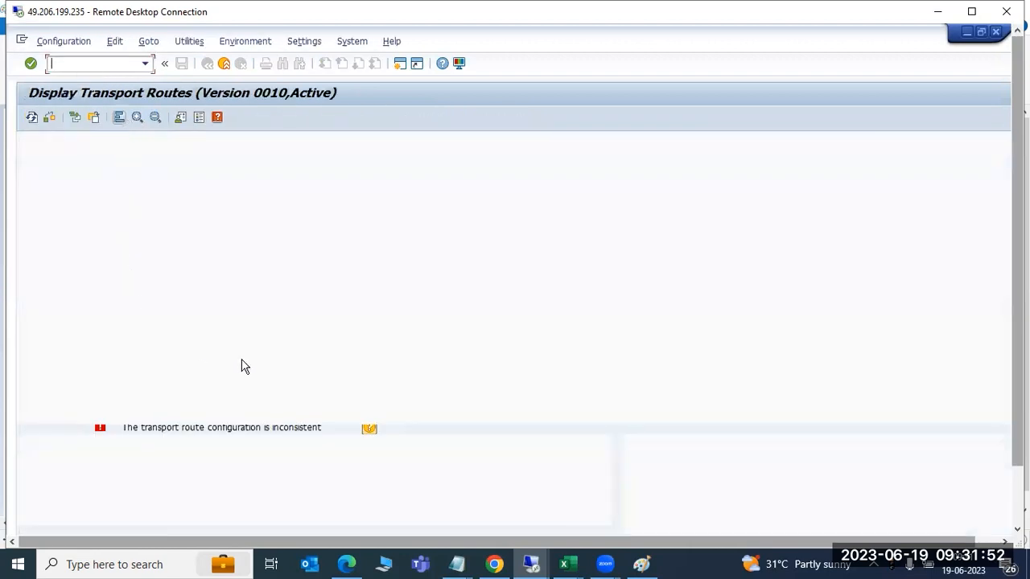
pyautogui.click(31, 119)
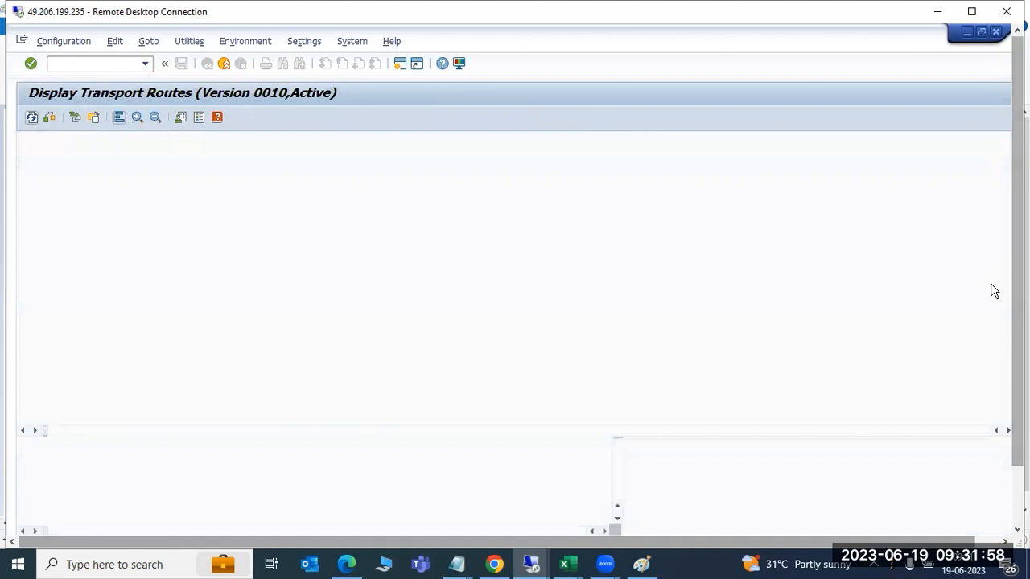
pyautogui.moveTo(1017, 290); pyautogui.dragTo(1017, 358)
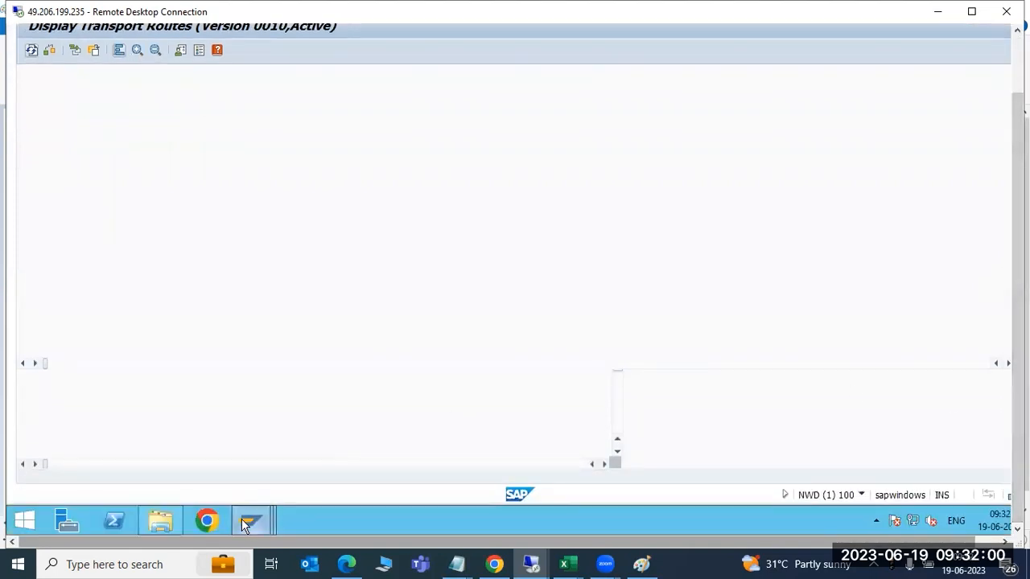
pyautogui.moveTo(245, 525)
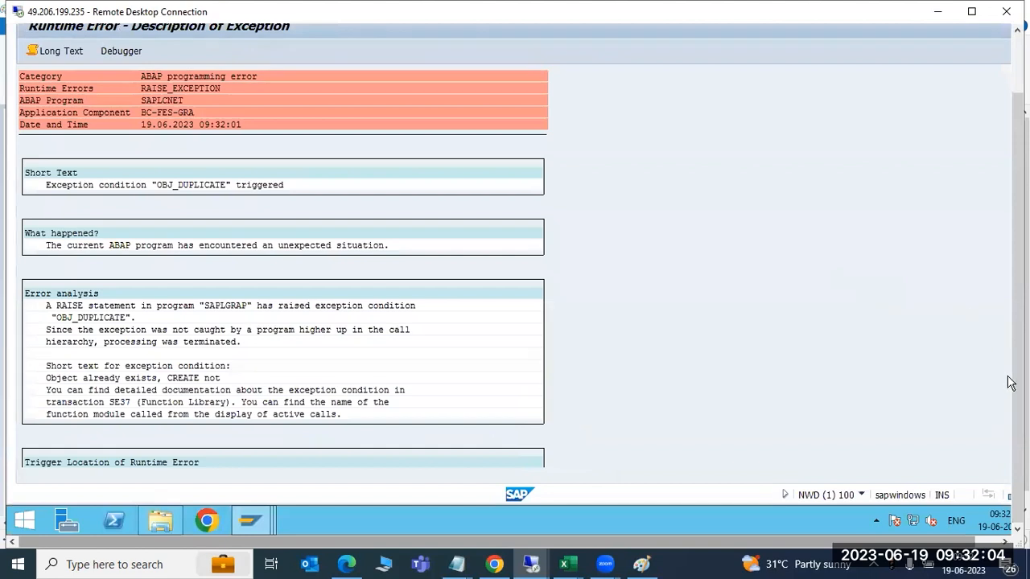
pyautogui.moveTo(1016, 381); pyautogui.dragTo(1017, 318)
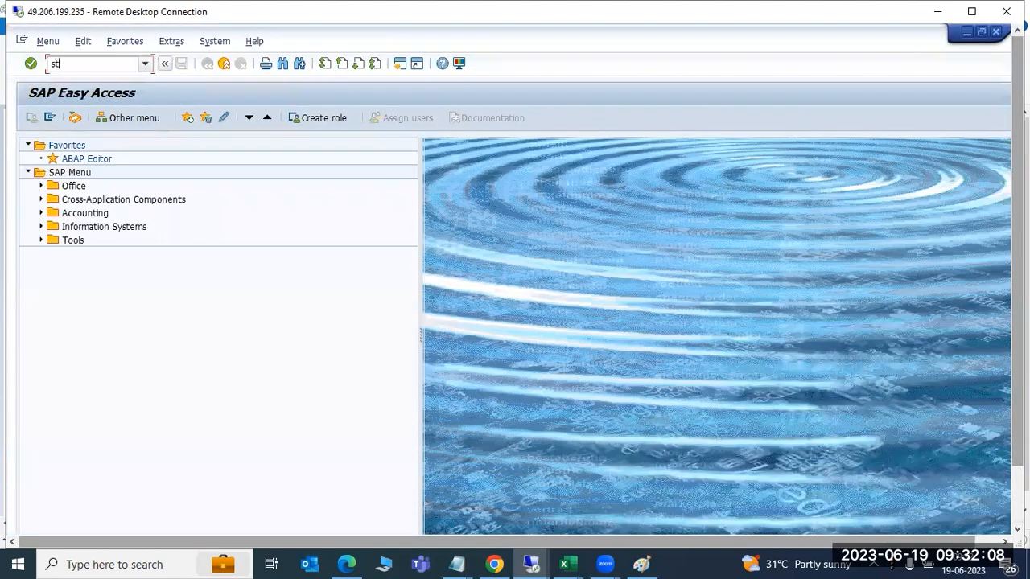
# Step: Reopen transport routes, exit, and show the DOMAIN_ECP system overview; select the NWD row
pyautogui.press('Return')
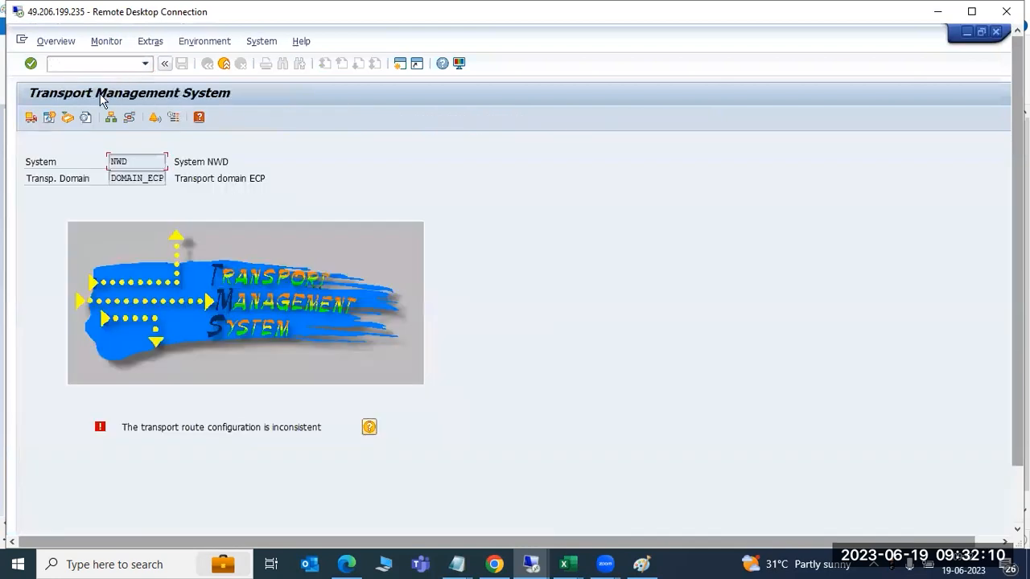
pyautogui.click(130, 122)
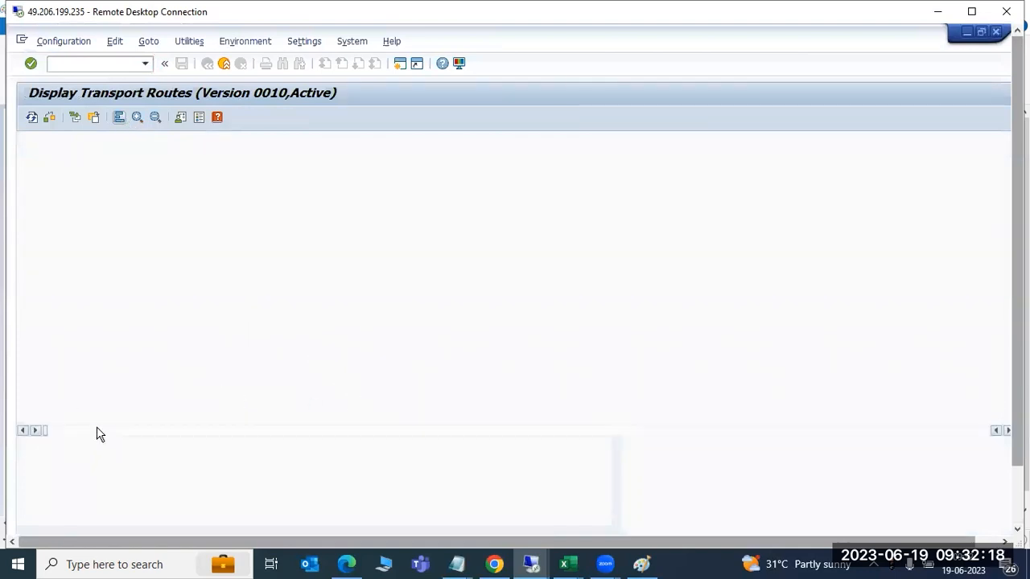
pyautogui.click(223, 65)
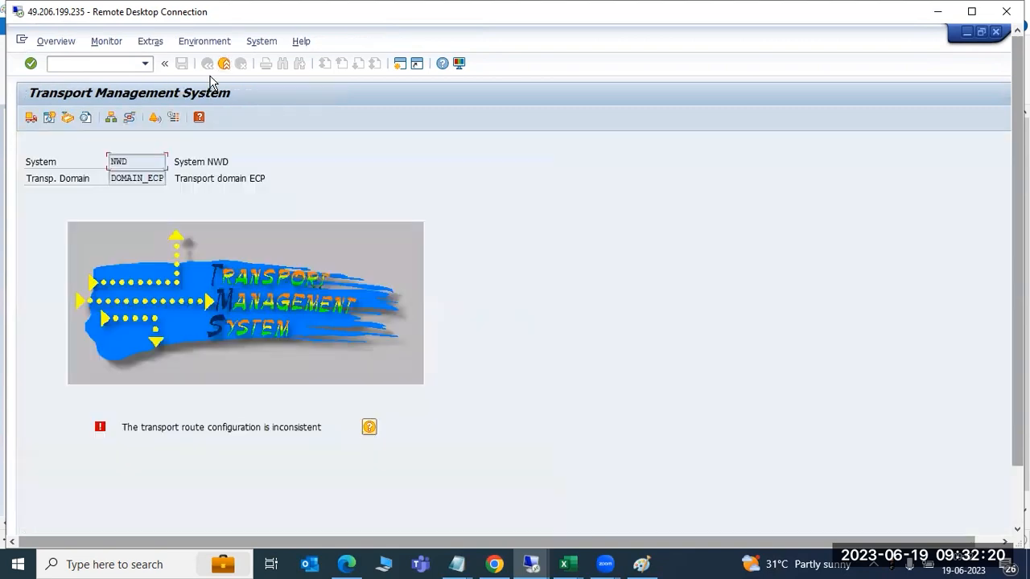
pyautogui.click(111, 118)
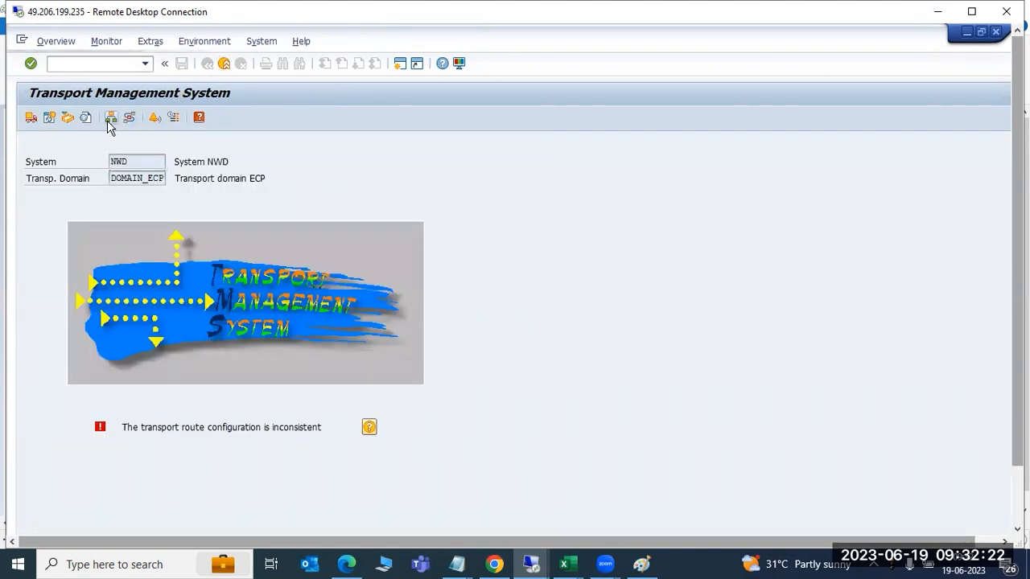
pyautogui.click(49, 201)
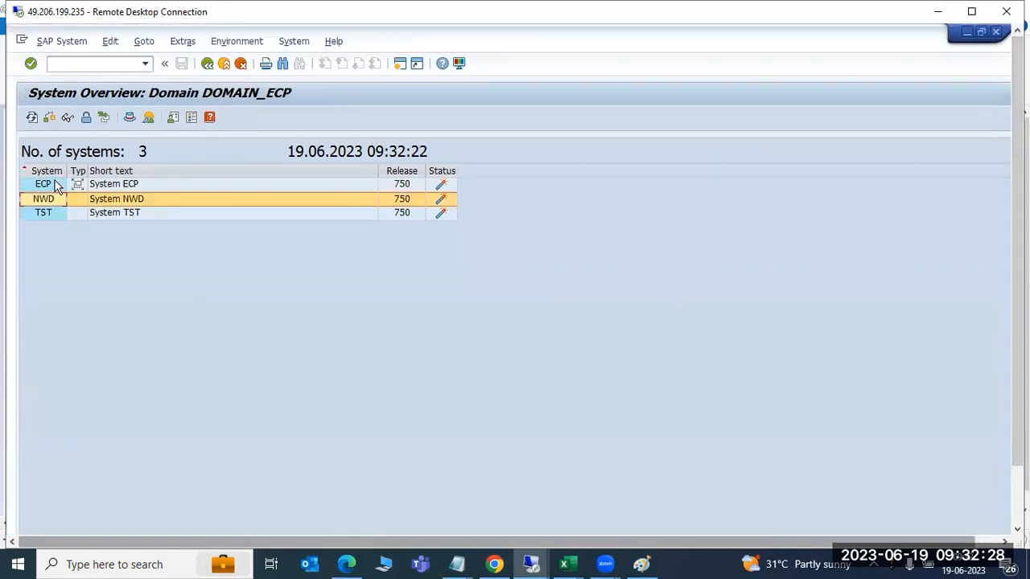
# Step: Back out of the transport routes runtime error to SAP Easy Access
pyautogui.click(206, 64)
pyautogui.click(131, 118)
pyautogui.click(67, 41)
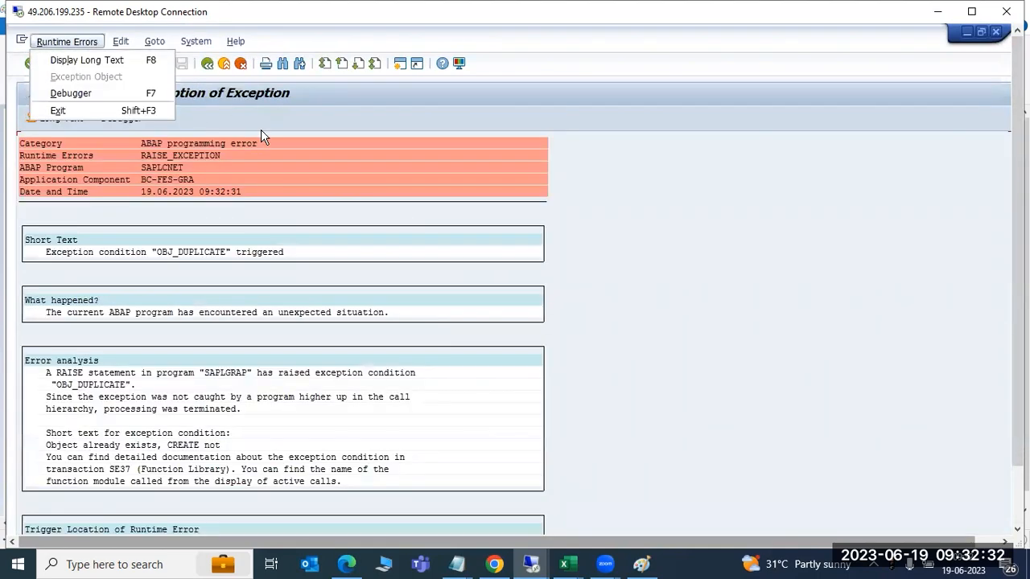
pyautogui.click(207, 63)
pyautogui.click(206, 64)
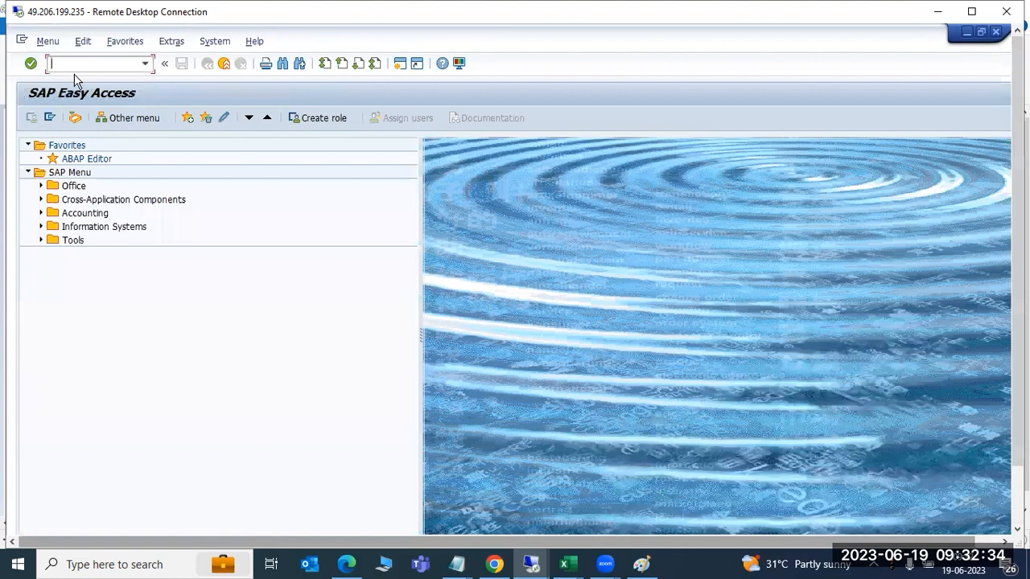
# Step: Rerun STMS and try Configuration > Adjust with Controller from the transport routes
pyautogui.write('s')
pyautogui.press('Return')
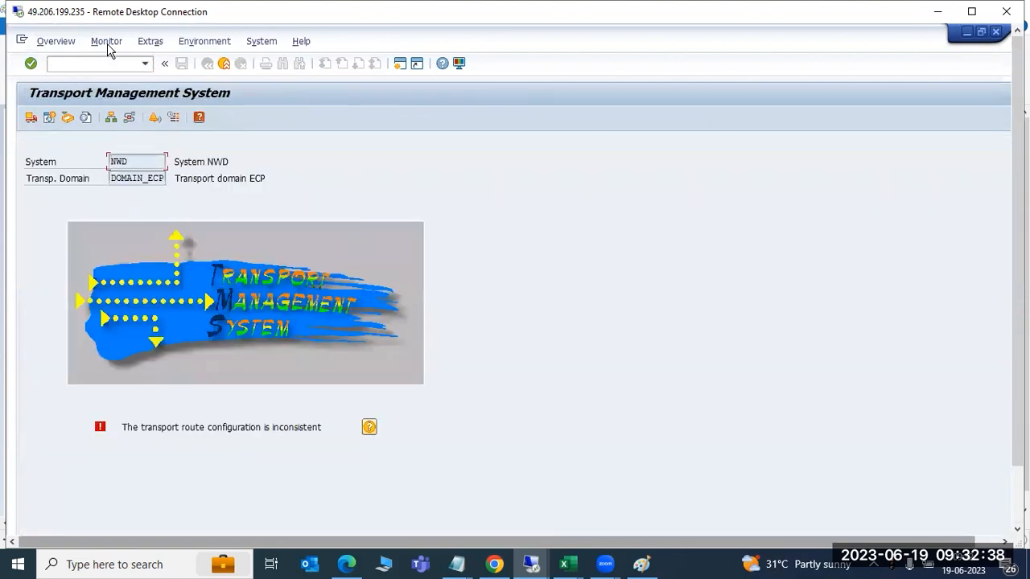
pyautogui.click(107, 43)
pyautogui.click(367, 201)
pyautogui.click(131, 117)
pyautogui.click(64, 41)
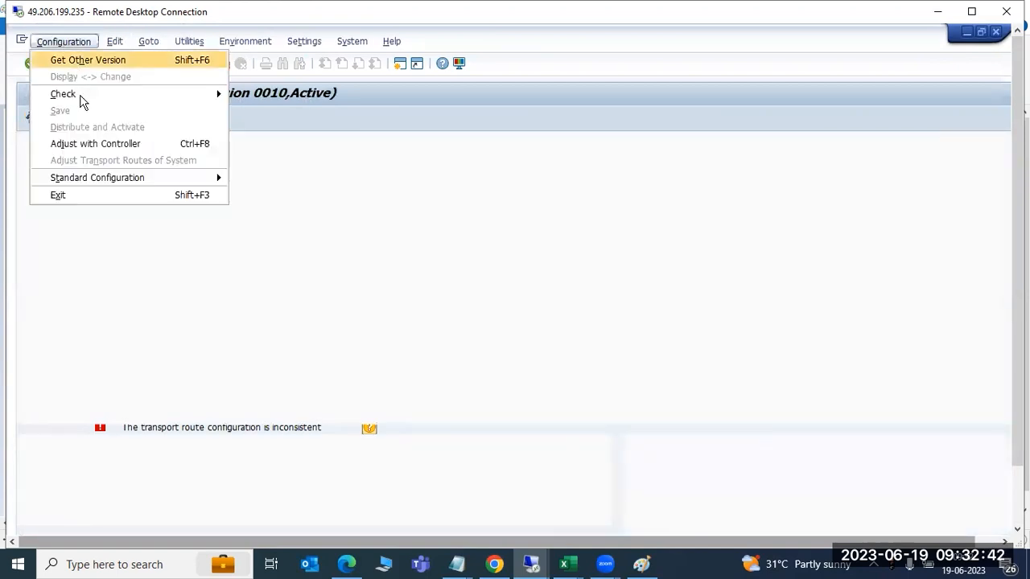
pyautogui.click(102, 144)
pyautogui.click(176, 242)
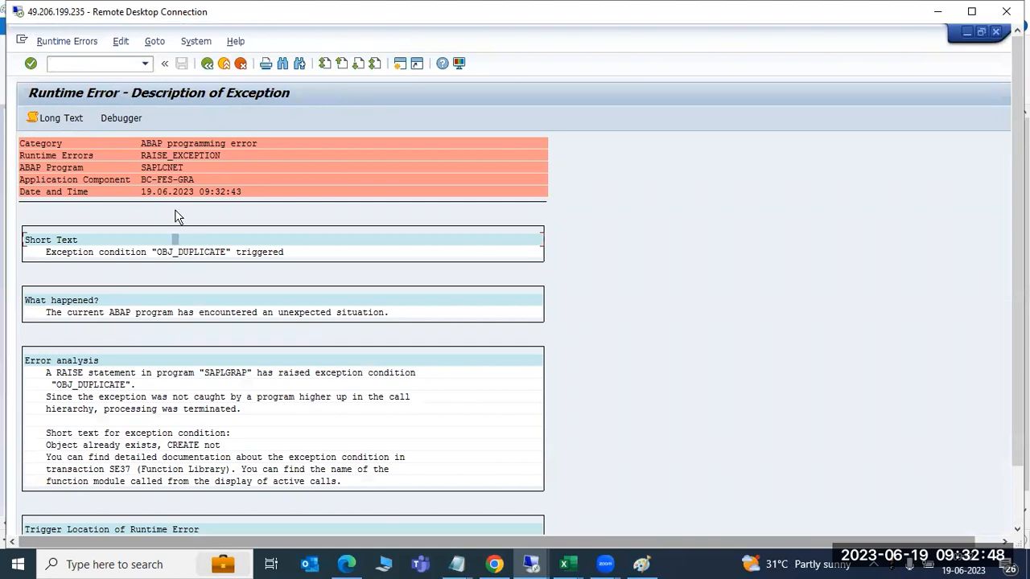
# Step: Run stms again from Easy Access, then log off the NWD session
pyautogui.click(207, 63)
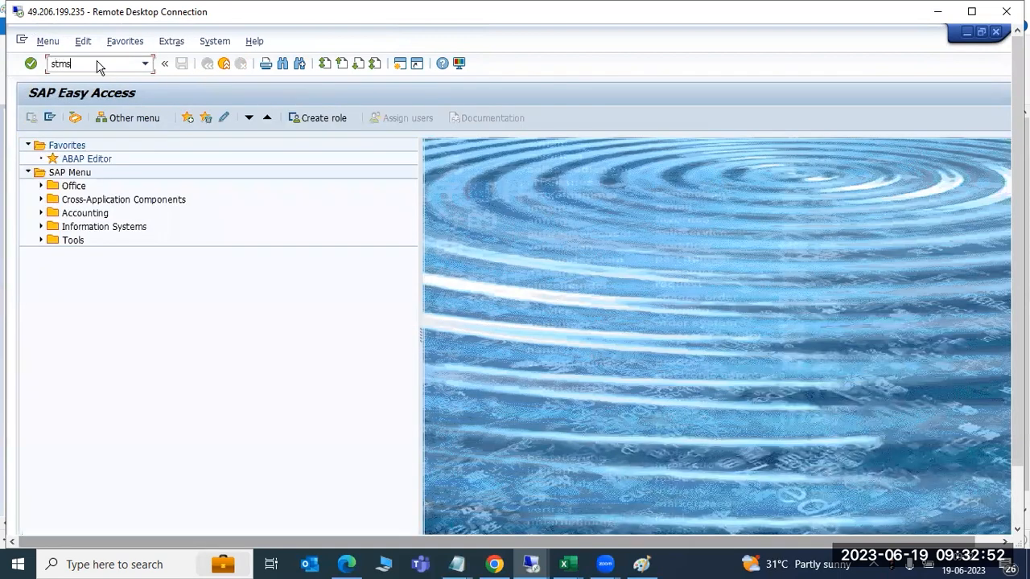
pyautogui.write('stms')
pyautogui.press('Return')
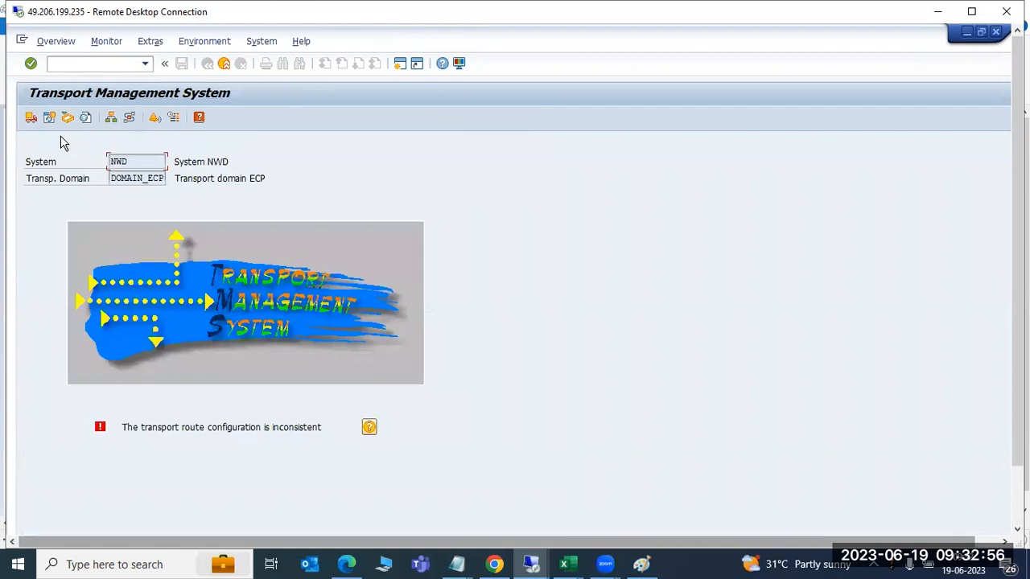
pyautogui.click(995, 30)
pyautogui.click(153, 300)
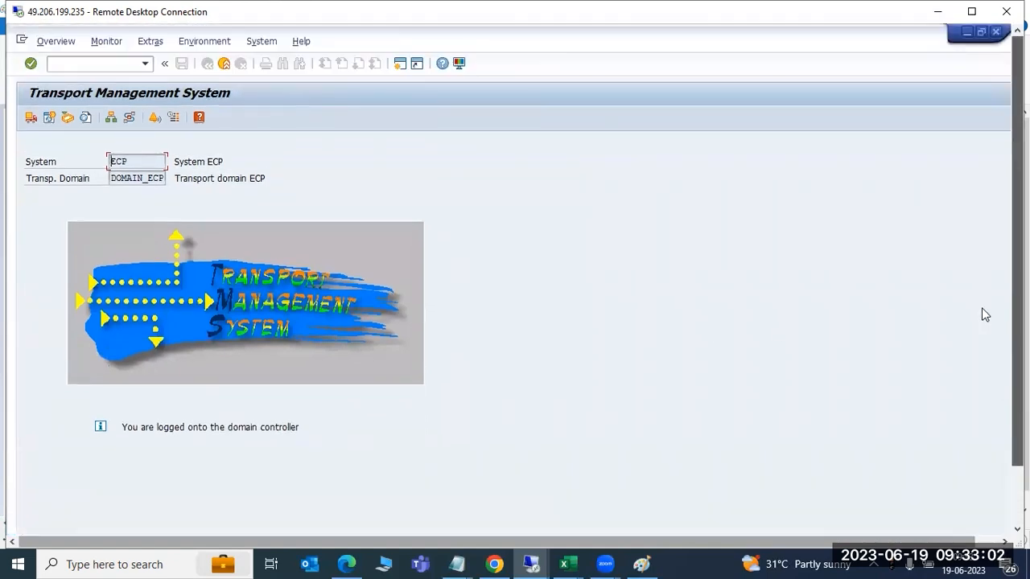
# Step: Open client export /nscc8 and select the SAP_USER profile
pyautogui.click(75, 64)
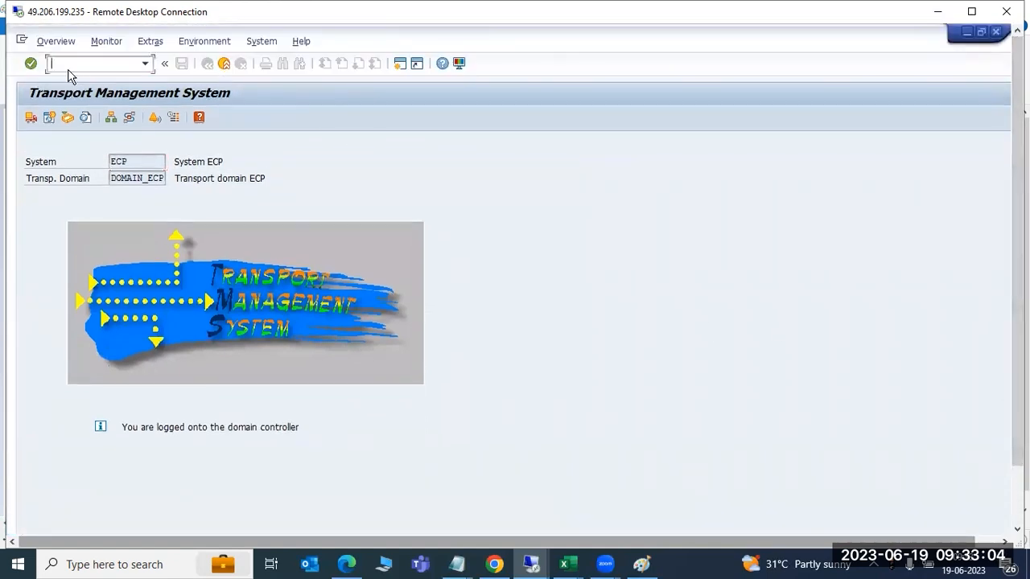
pyautogui.write('/nscc8')
pyautogui.press('Return')
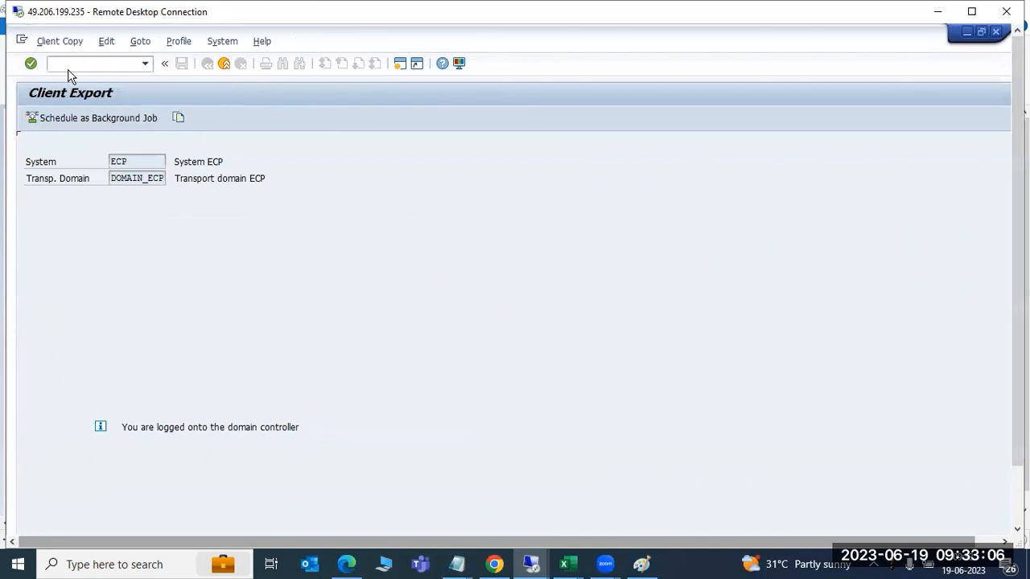
pyautogui.click(240, 162)
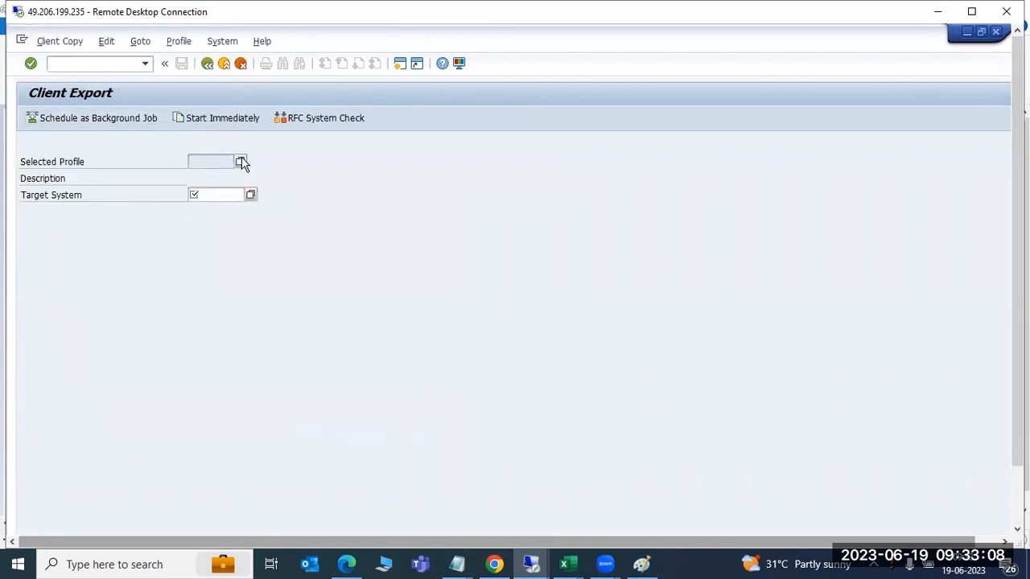
pyautogui.doubleClick(86, 438)
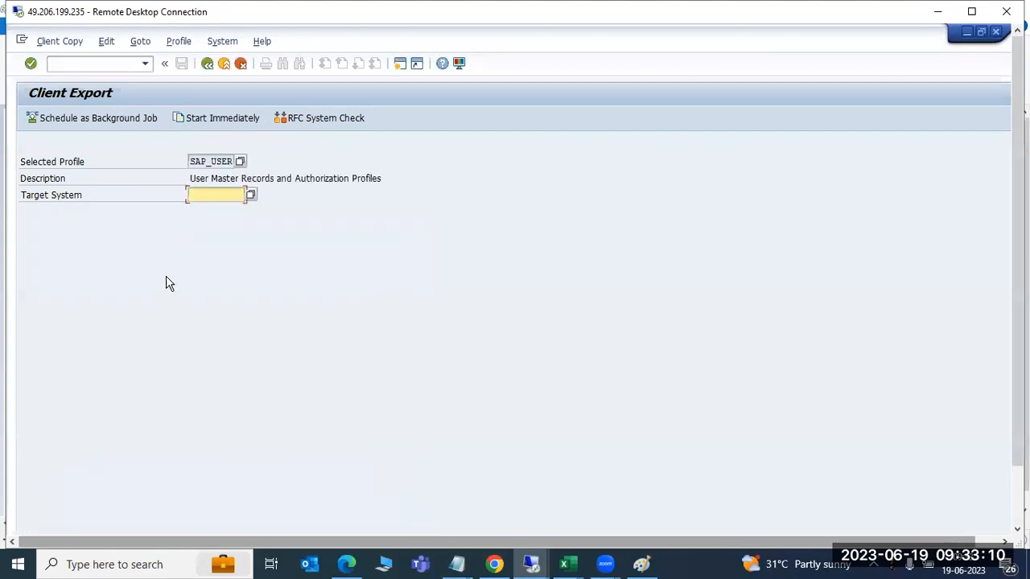
# Step: Set NWD as the target system and start the export immediately
pyautogui.click(251, 196)
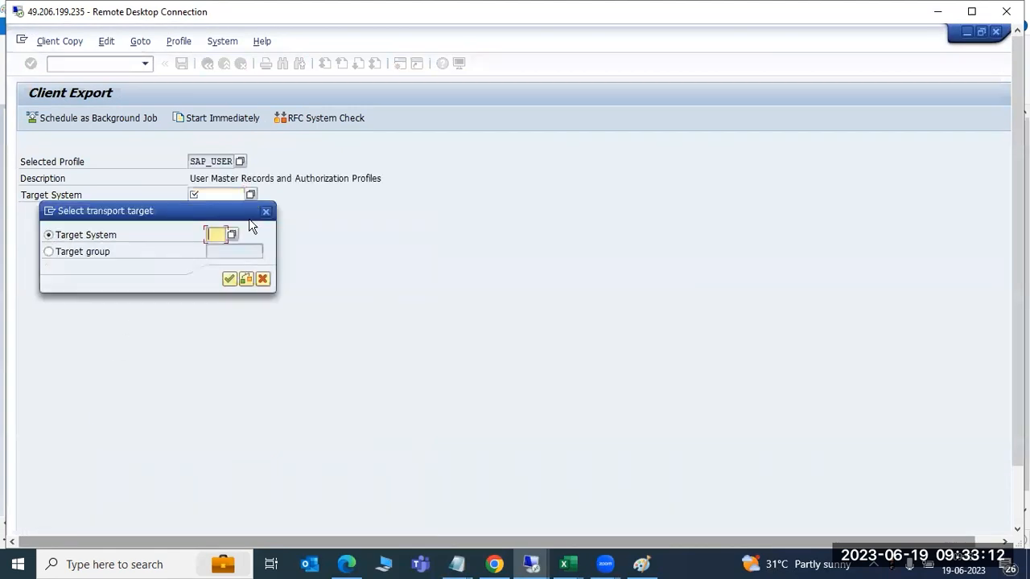
pyautogui.click(232, 234)
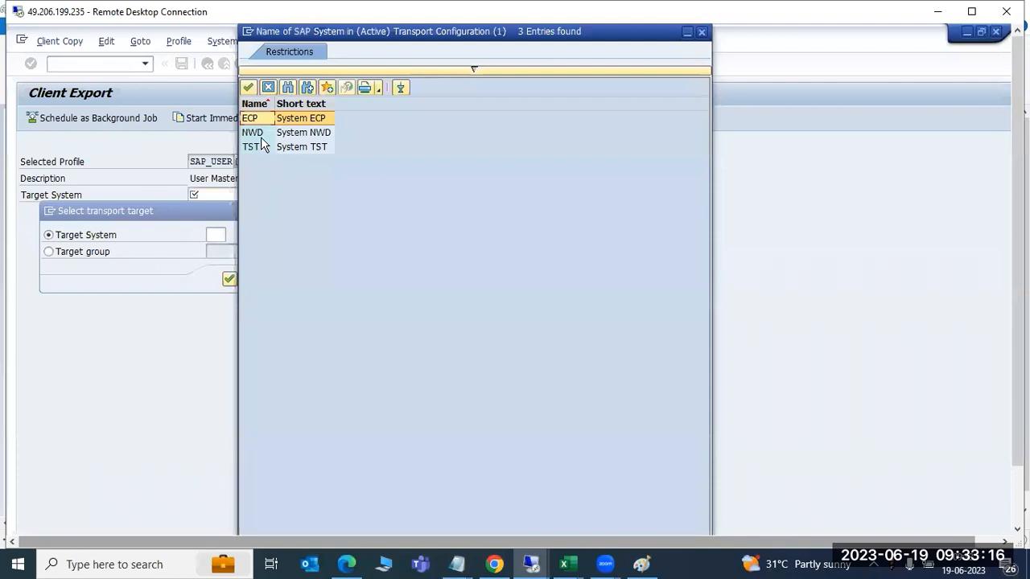
pyautogui.doubleClick(259, 132)
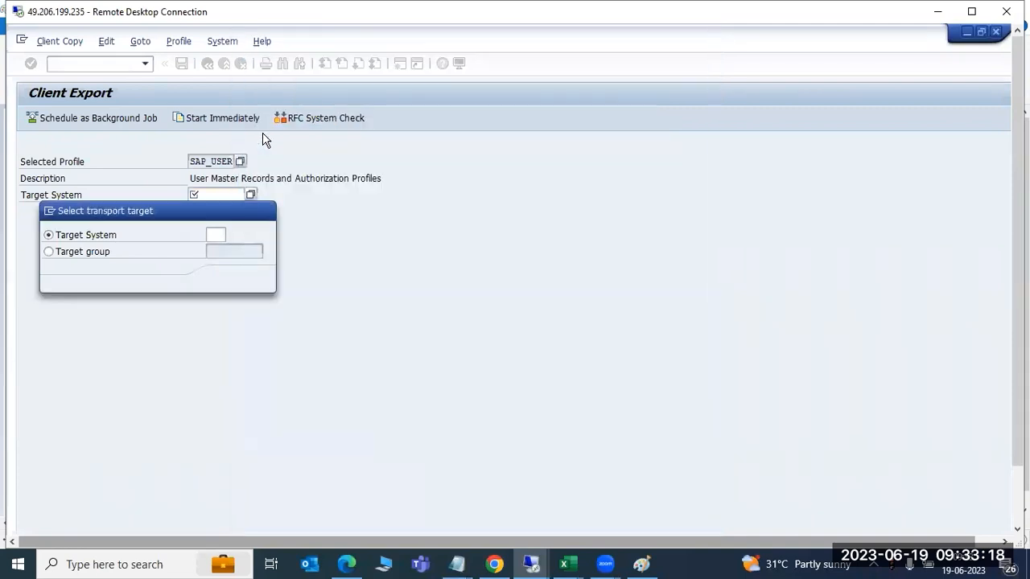
pyautogui.click(229, 278)
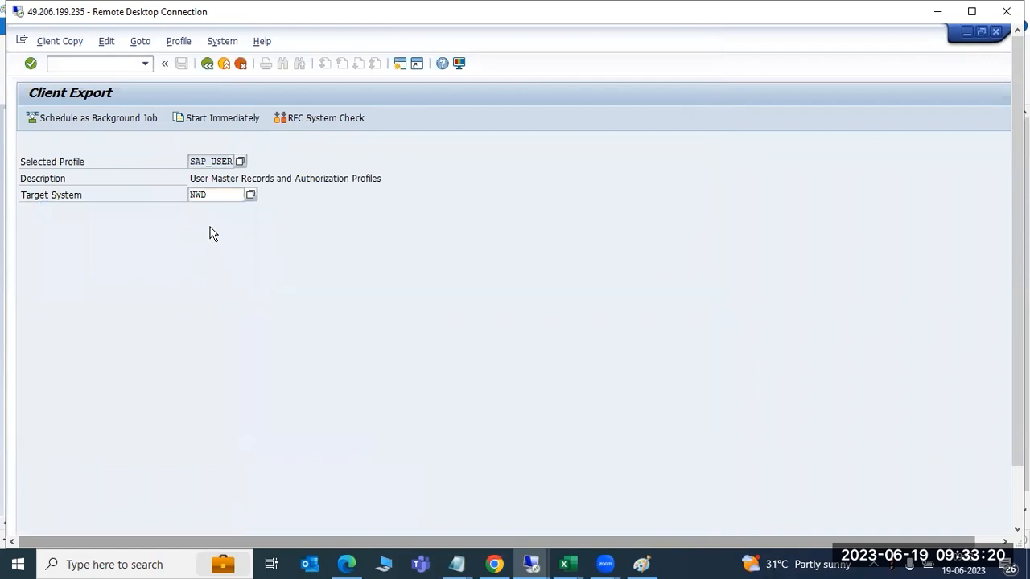
pyautogui.click(199, 196)
pyautogui.doubleClick(198, 196)
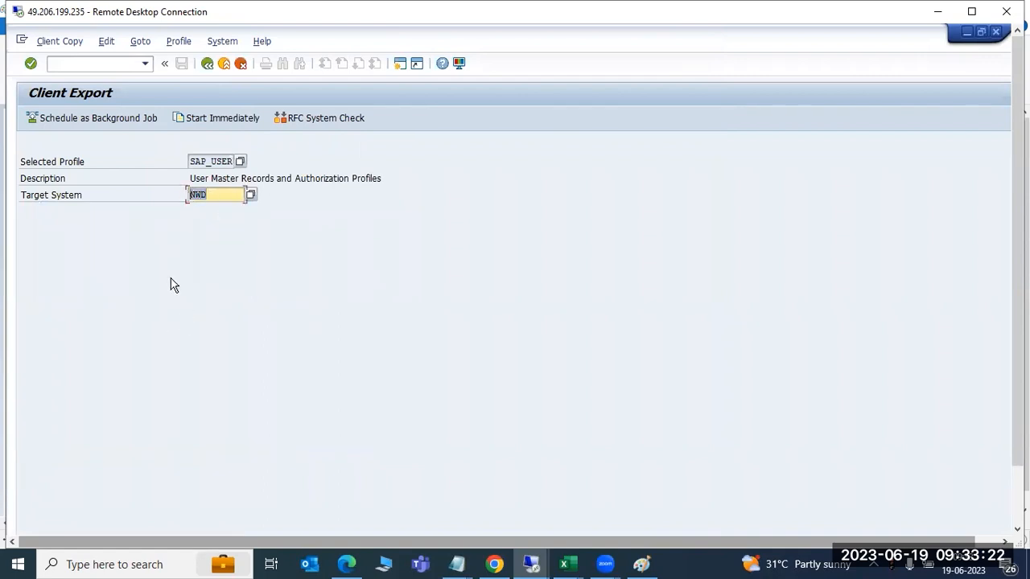
pyautogui.click(190, 117)
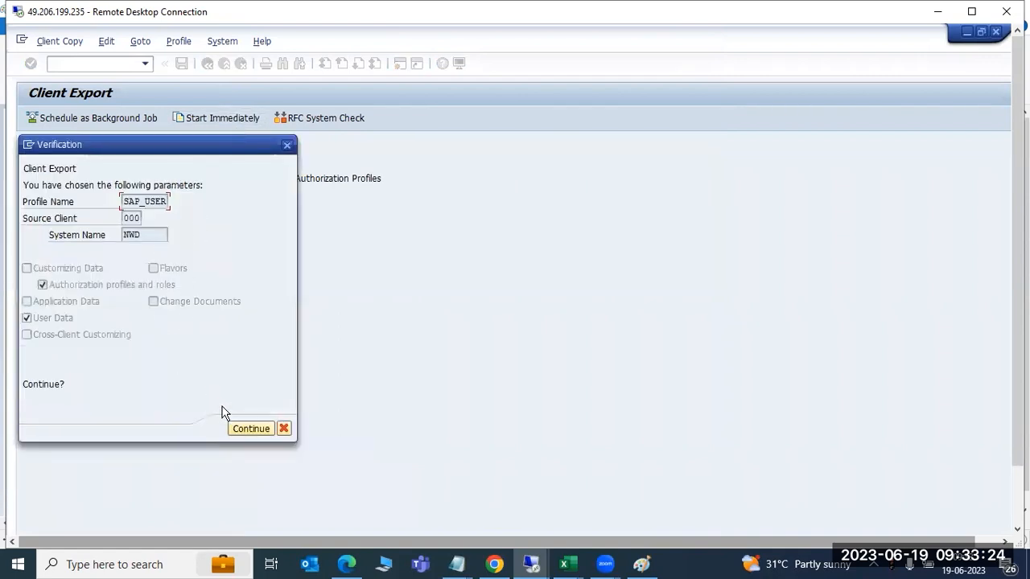
# Step: Continue past verification to see requests ECPKO00019, ECPKT00019 and ECPKX00019
pyautogui.click(250, 428)
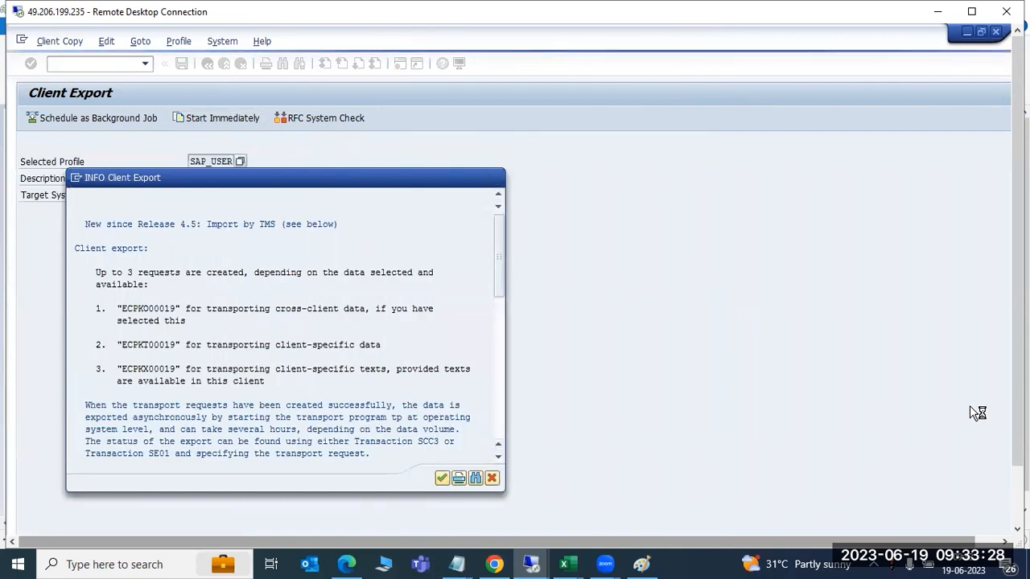
pyautogui.moveTo(1017, 388); pyautogui.dragTo(1017, 450)
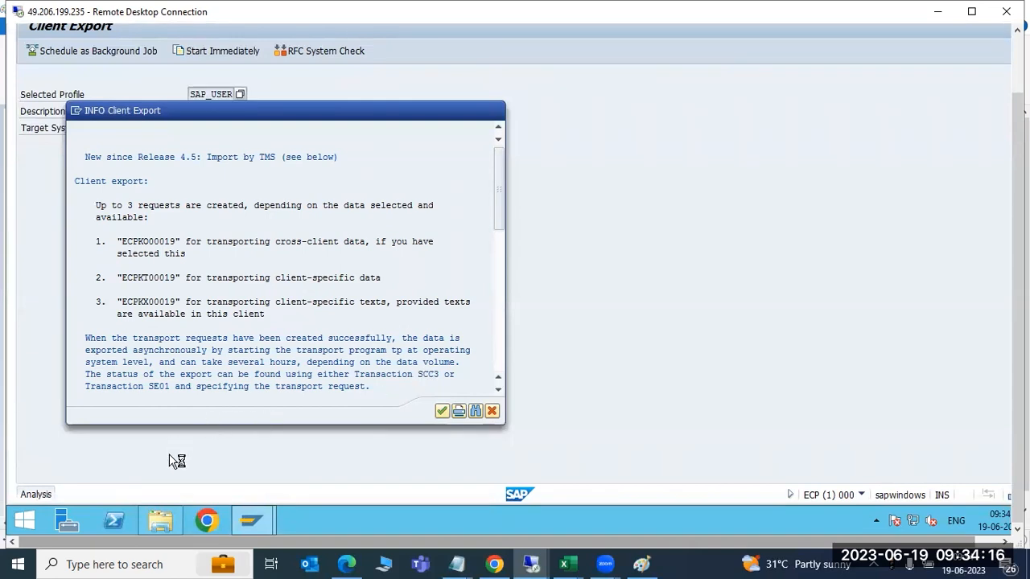
pyautogui.click(158, 525)
pyautogui.click(157, 523)
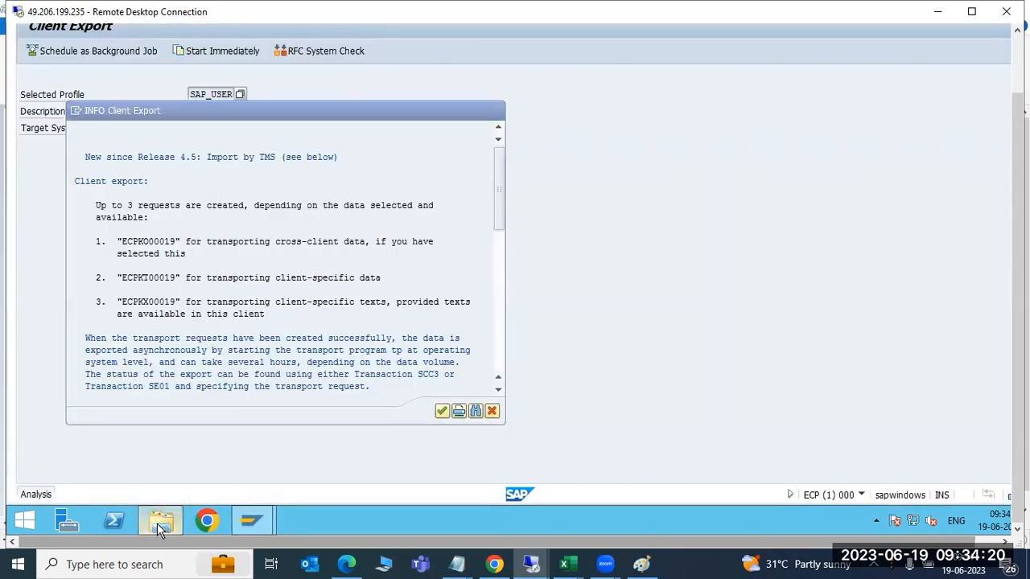
# Step: Open Log Display, dismiss the IE warning, and select client 100 (7 runs, Completed)
pyautogui.click(156, 522)
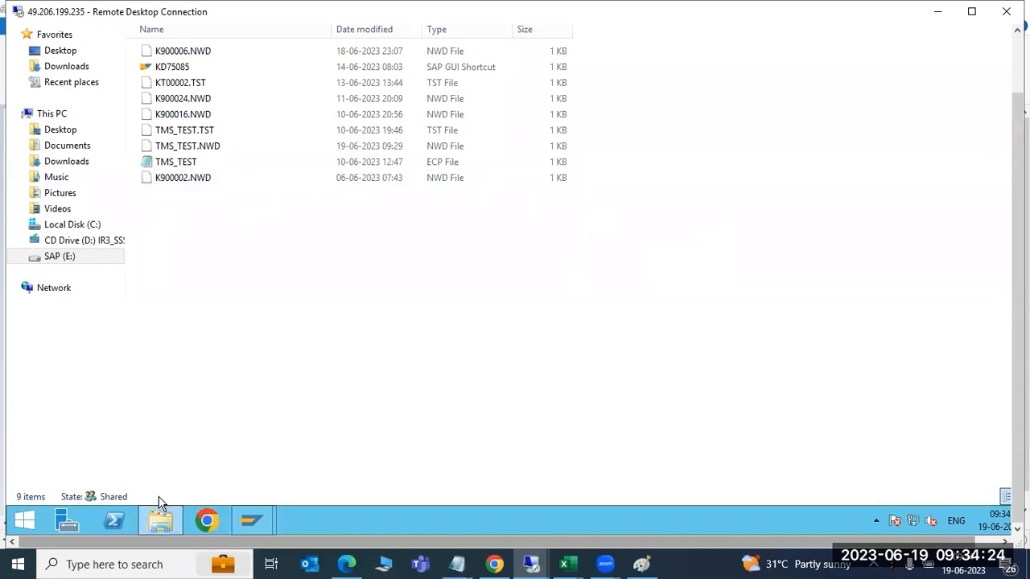
pyautogui.click(164, 526)
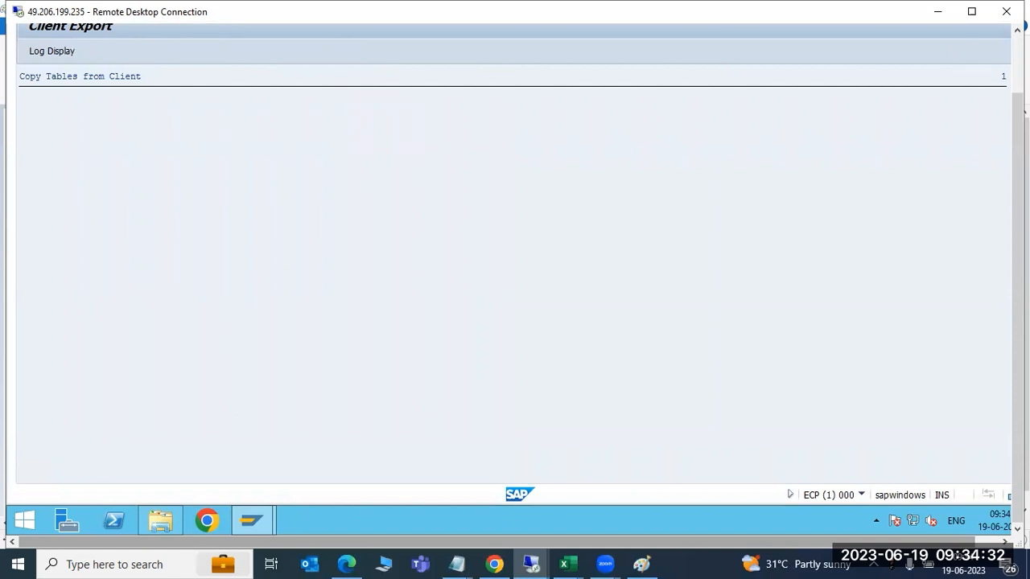
pyautogui.moveTo(1017, 132); pyautogui.dragTo(1015, 77)
pyautogui.click(49, 118)
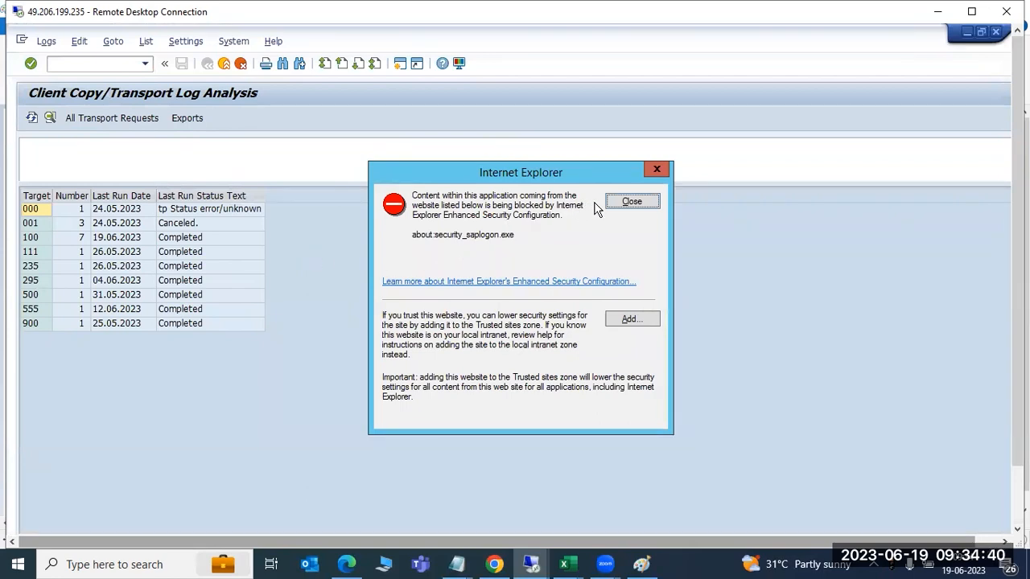
pyautogui.click(629, 201)
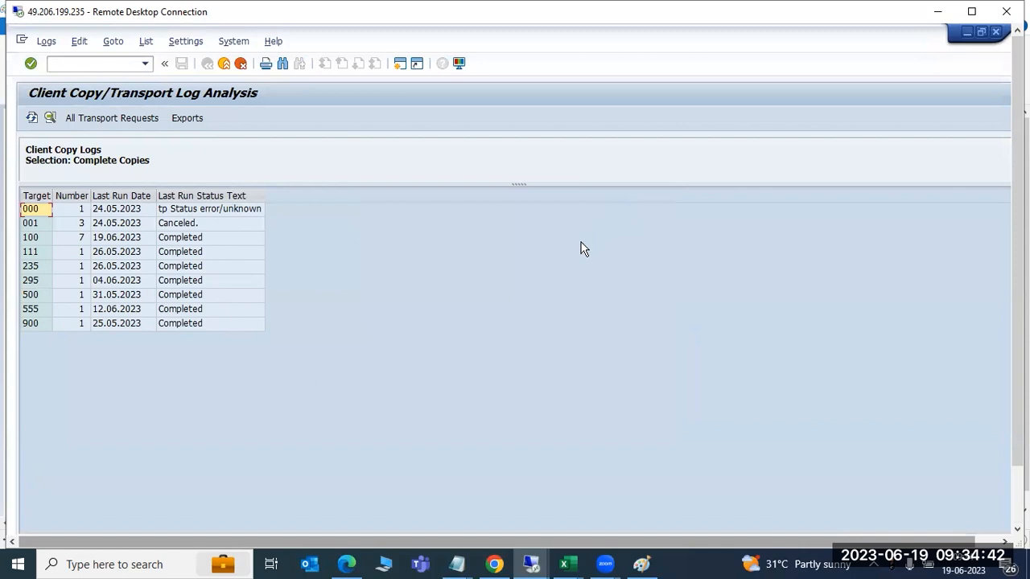
pyautogui.click(117, 241)
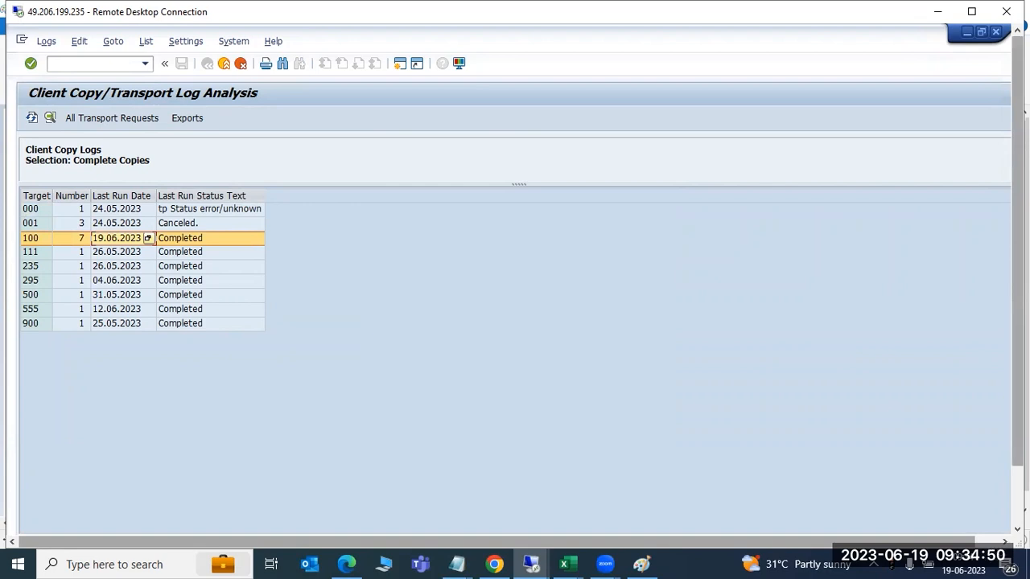
pyautogui.moveTo(1017, 265); pyautogui.dragTo(1017, 323)
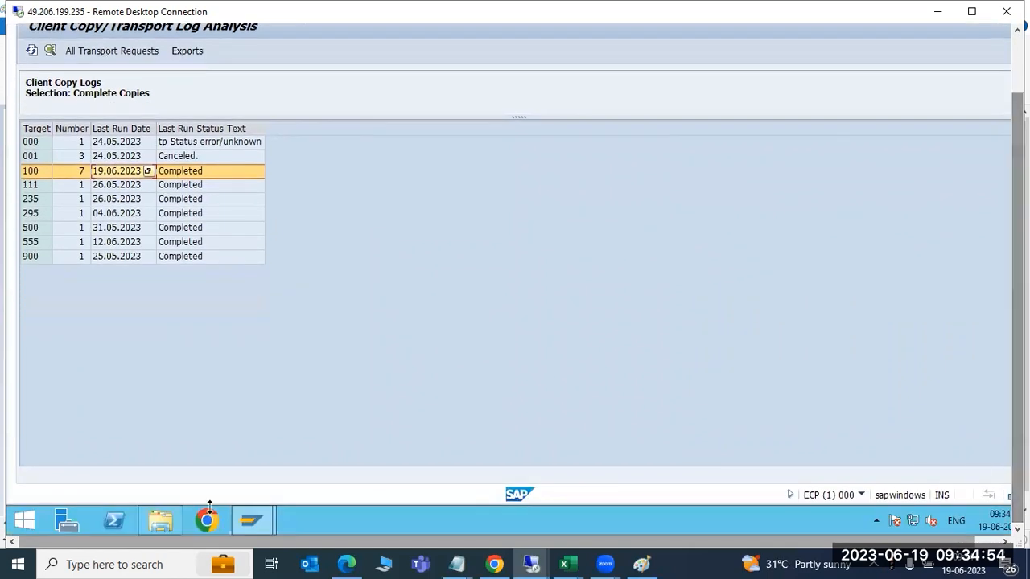
pyautogui.click(162, 521)
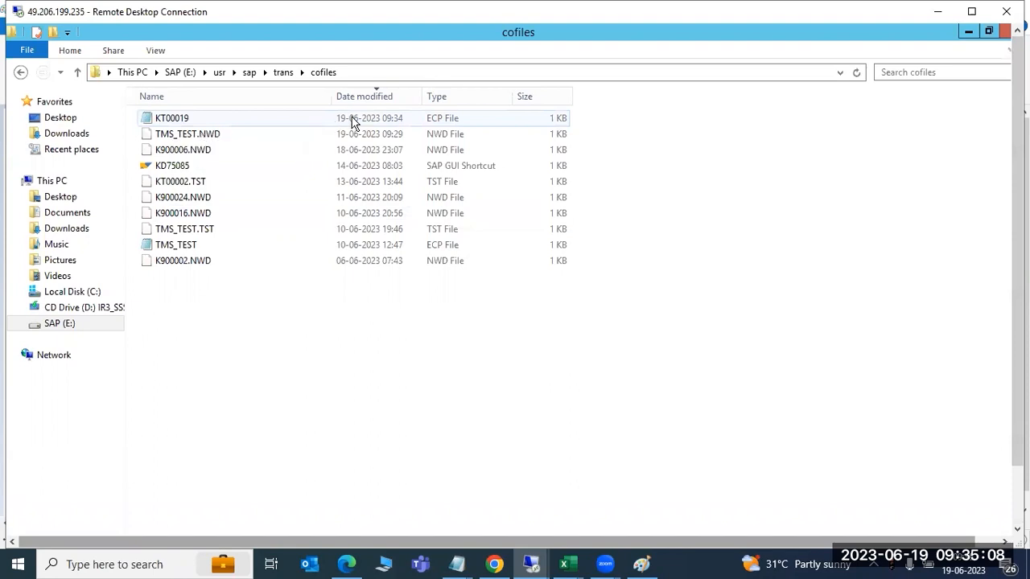
pyautogui.click(291, 75)
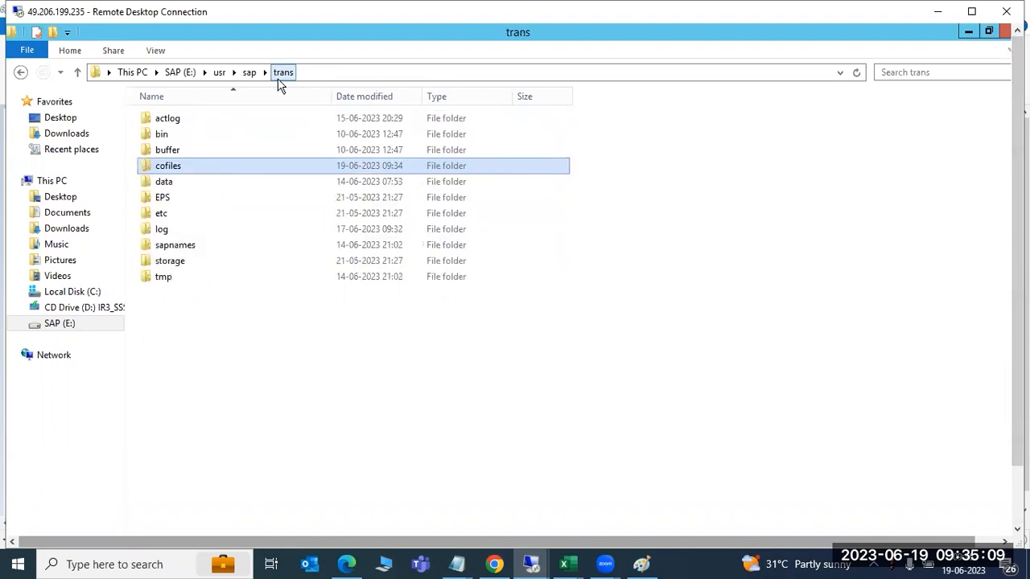
pyautogui.doubleClick(172, 182)
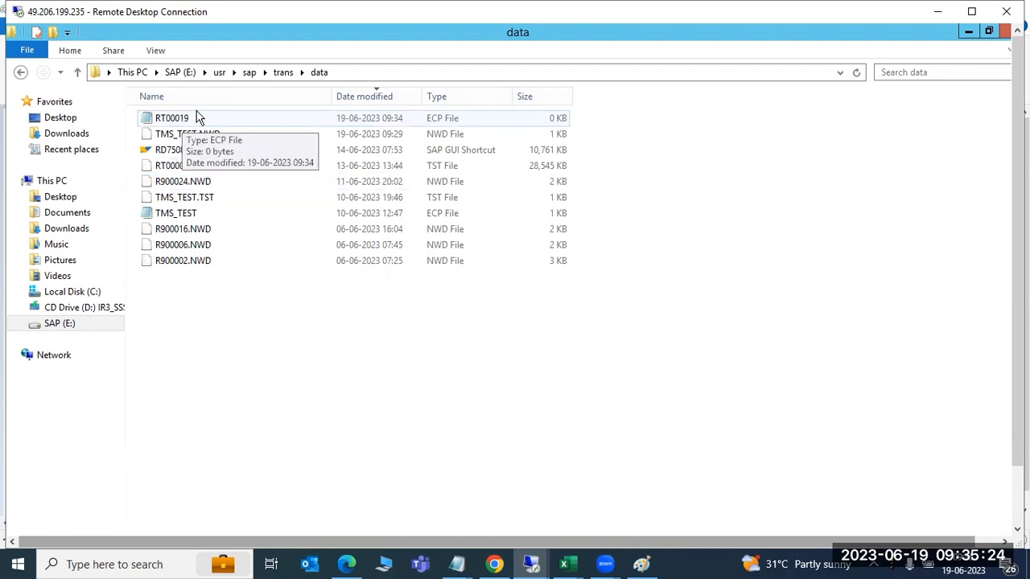
pyautogui.click(273, 74)
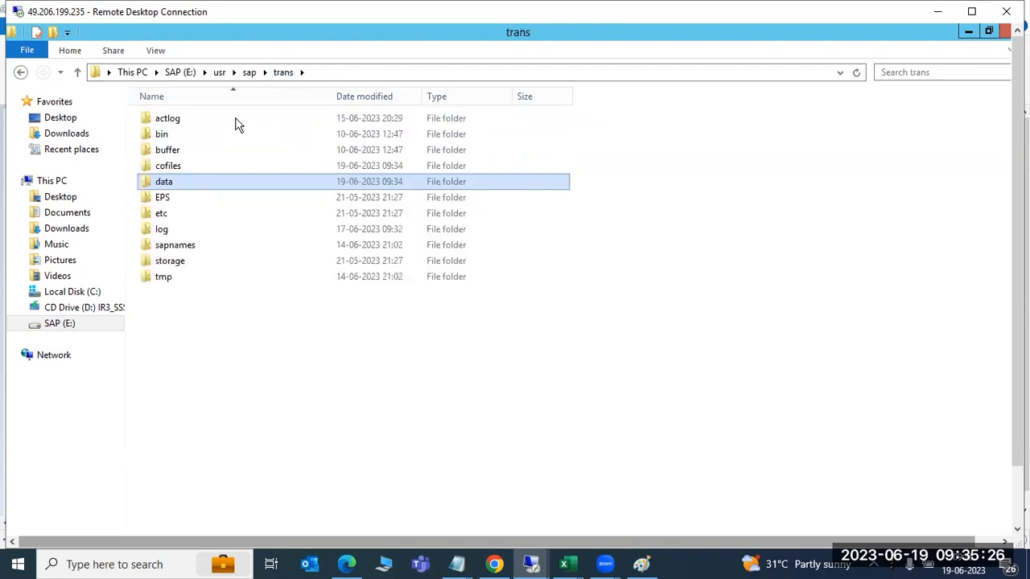
pyautogui.doubleClick(167, 166)
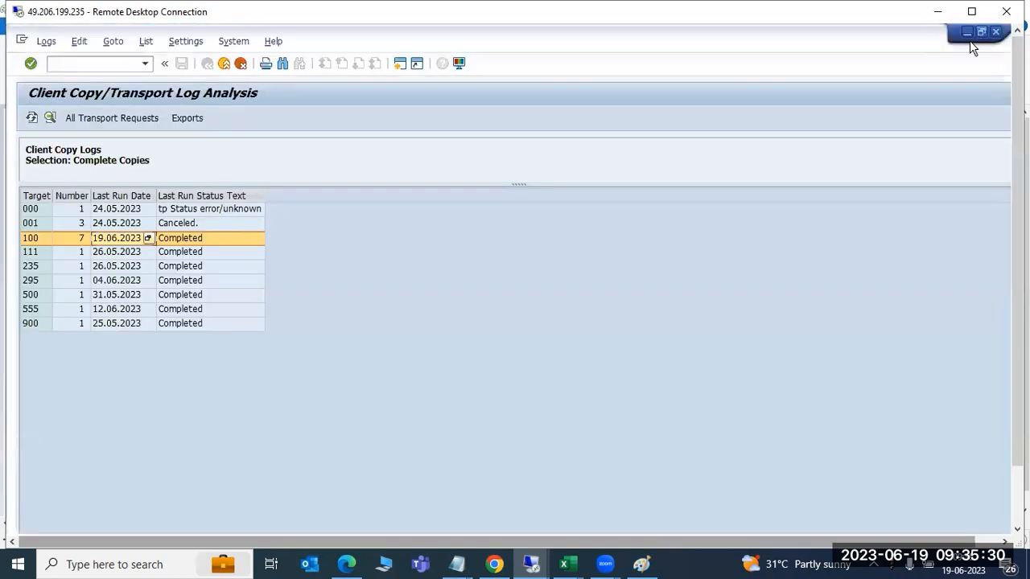
pyautogui.click(968, 32)
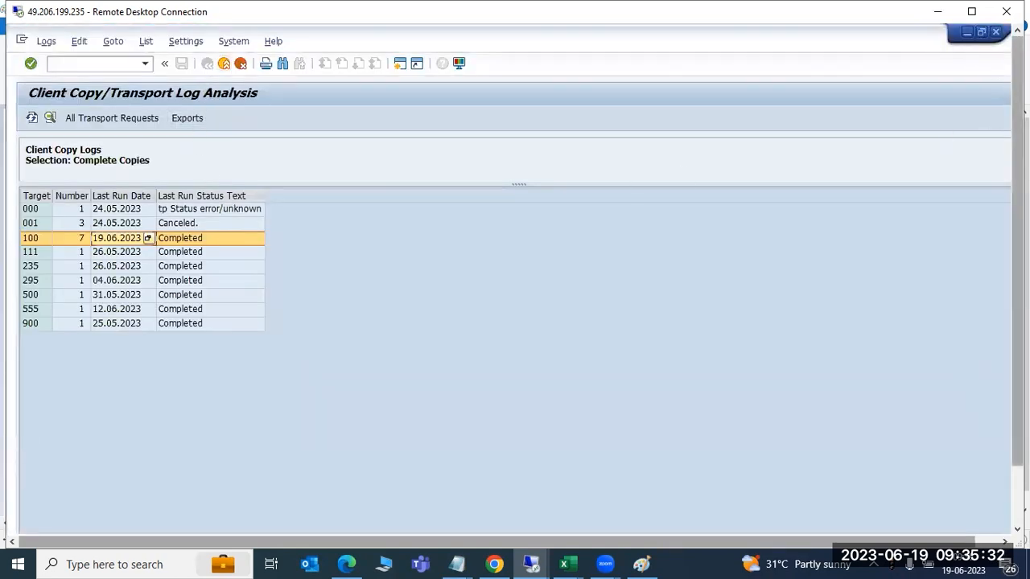
# Step: Log on to the NWD development system with the saved user name
pyautogui.moveTo(1018, 249); pyautogui.dragTo(1017, 315)
pyautogui.moveTo(260, 525)
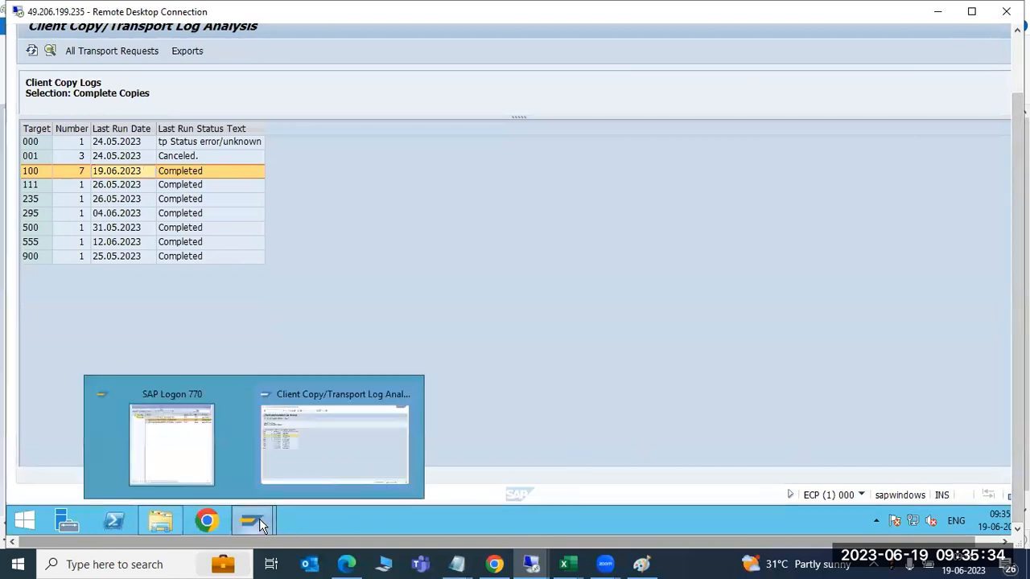
pyautogui.click(190, 448)
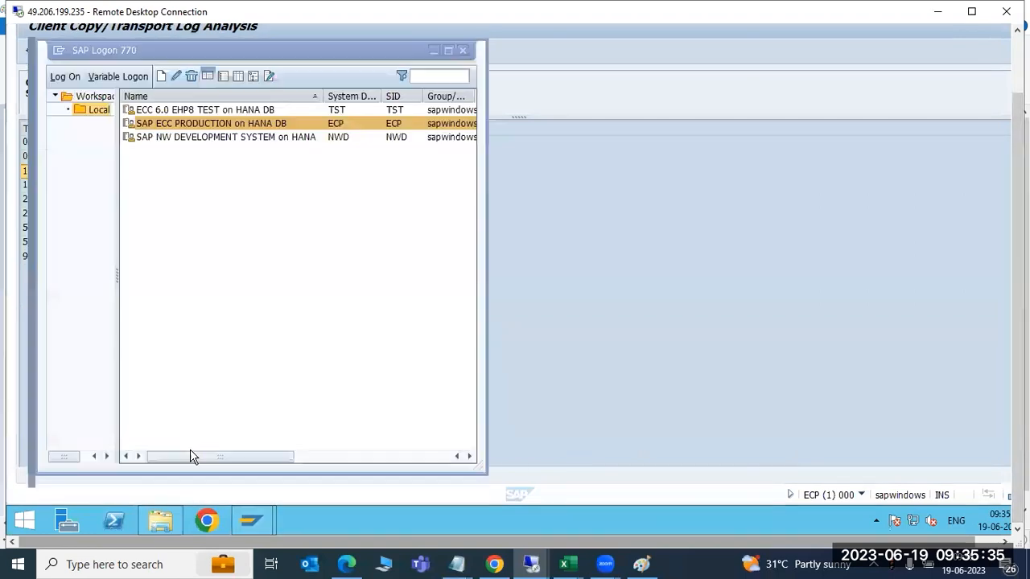
pyautogui.doubleClick(165, 136)
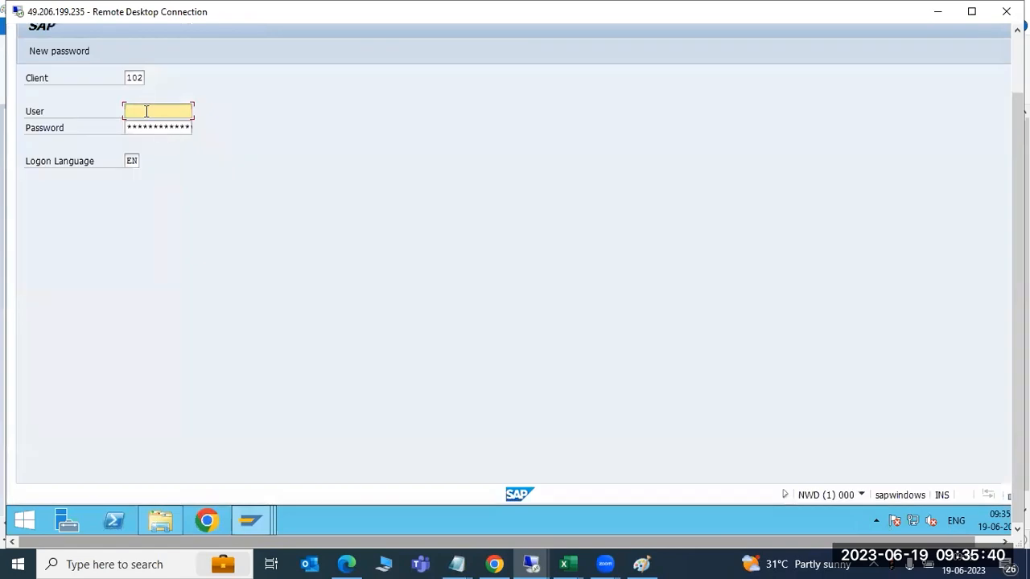
pyautogui.write('b')
pyautogui.click(141, 126)
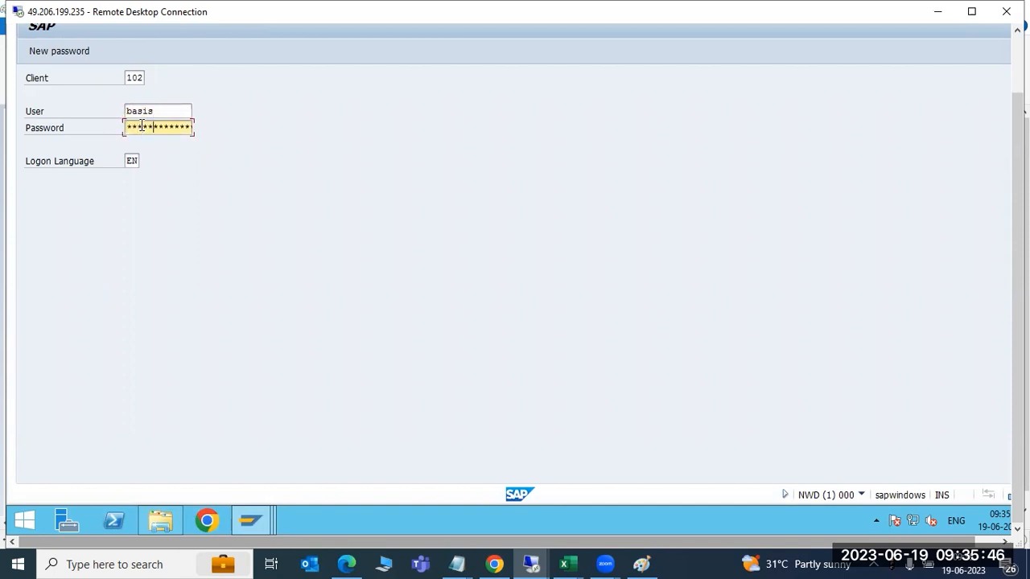
pyautogui.press('Return')
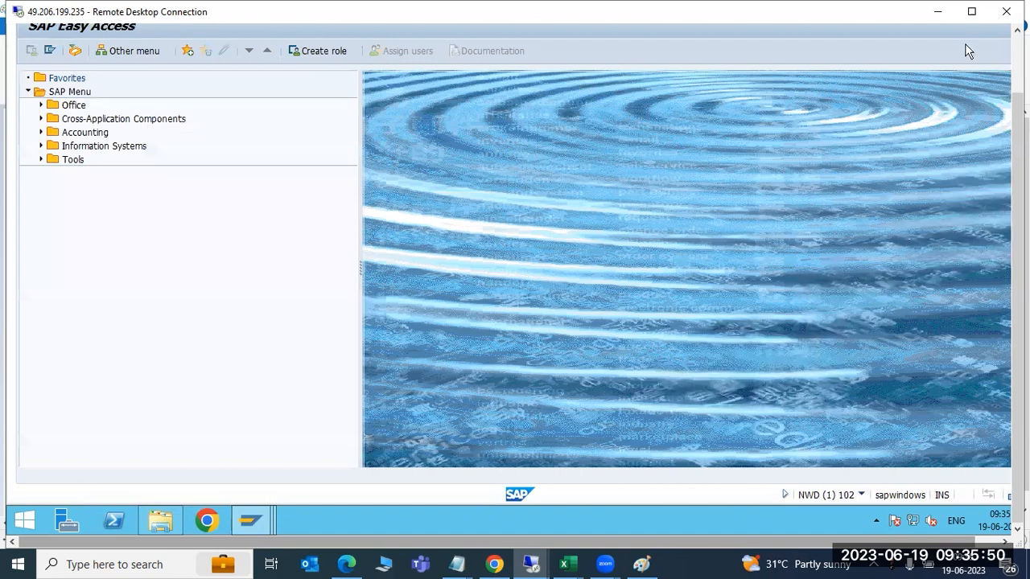
# Step: Run SCC7 and exit the client-not-yet-generated error
pyautogui.write('scc7')
pyautogui.press('Return')
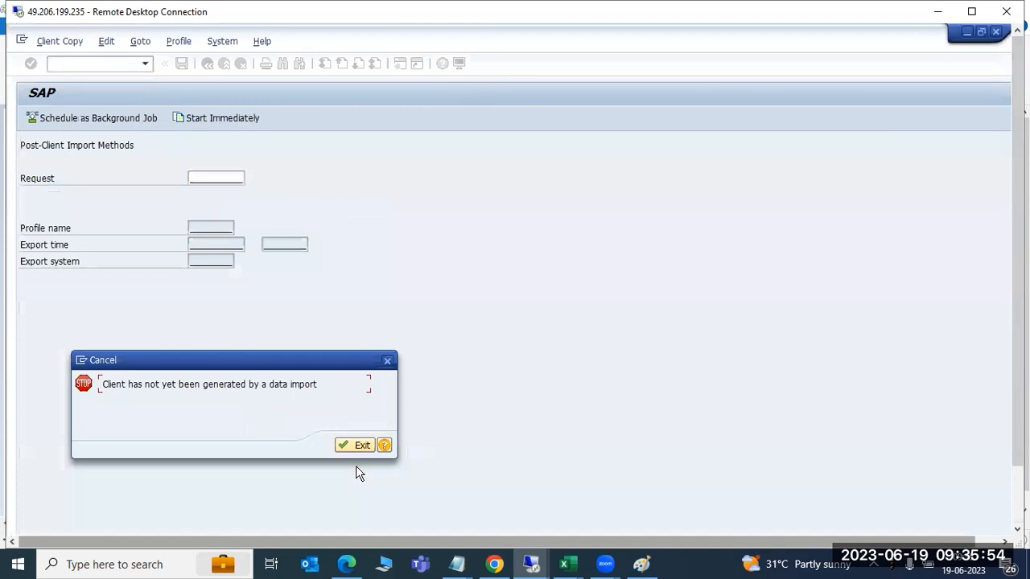
pyautogui.click(361, 445)
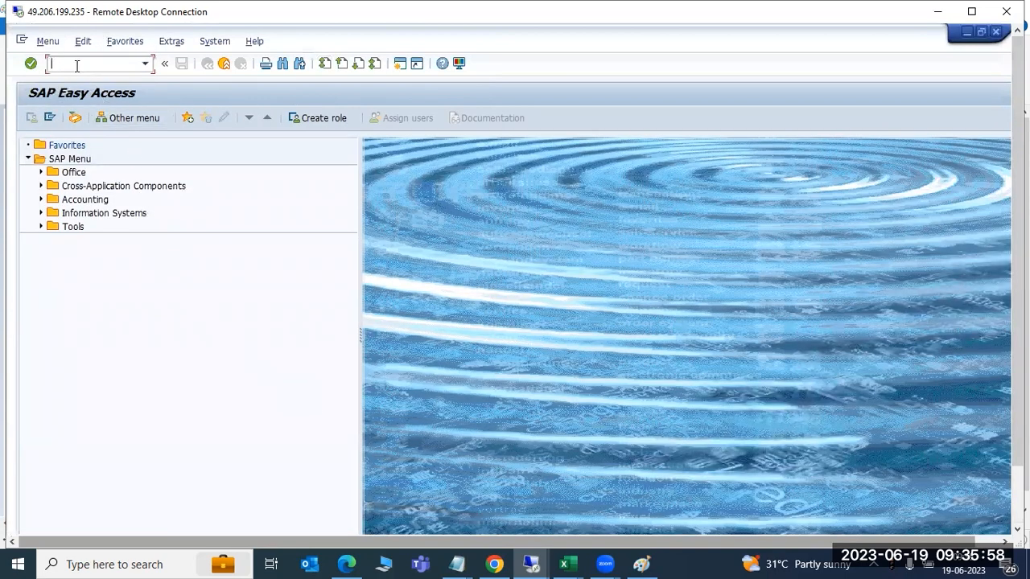
# Step: Open client 100's detailed copy logs and compare the 31.05.2023 and 19.06.2023 runs
pyautogui.click(966, 33)
pyautogui.click(627, 303)
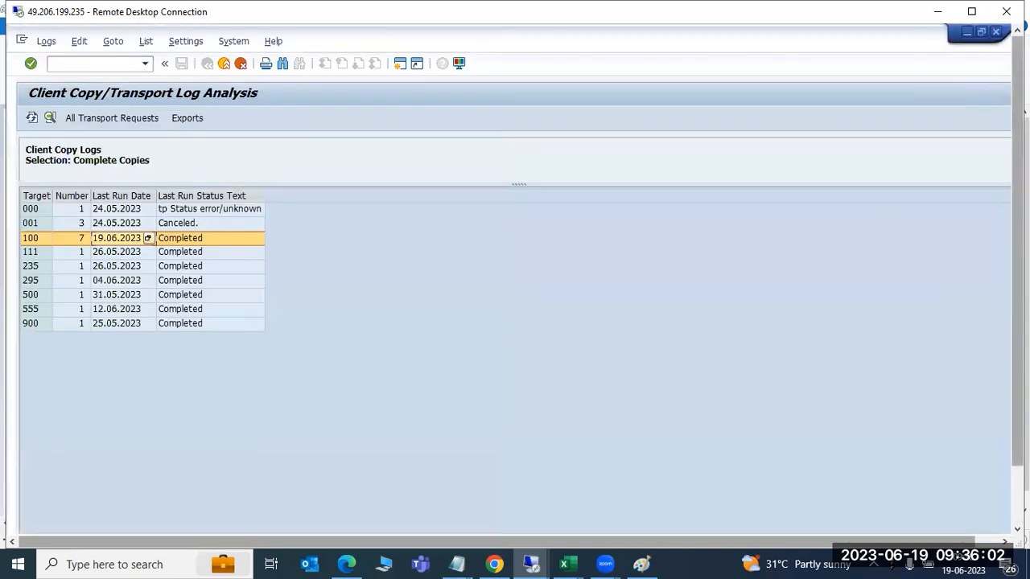
pyautogui.moveTo(1017, 249); pyautogui.dragTo(1018, 313)
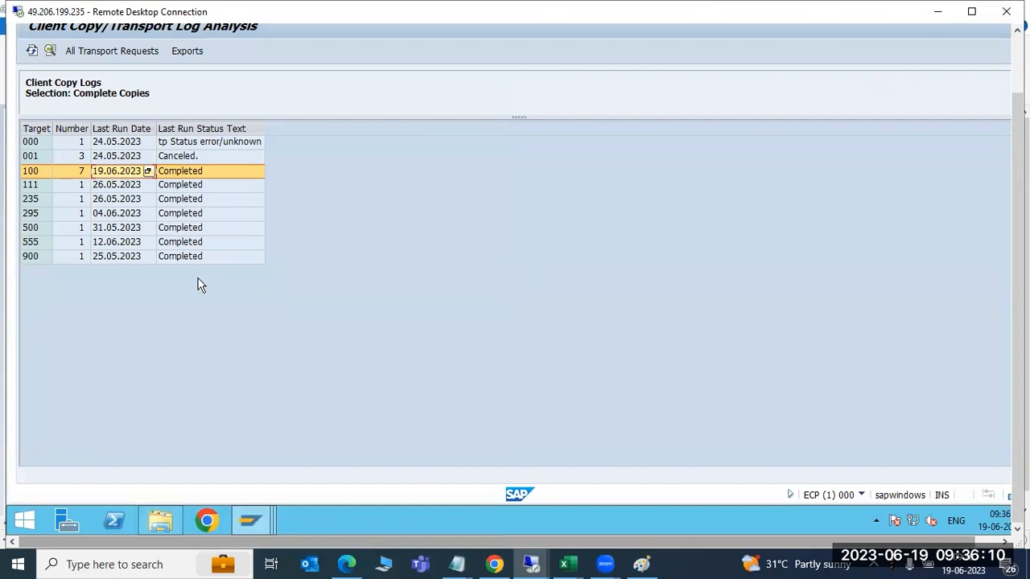
pyautogui.doubleClick(47, 172)
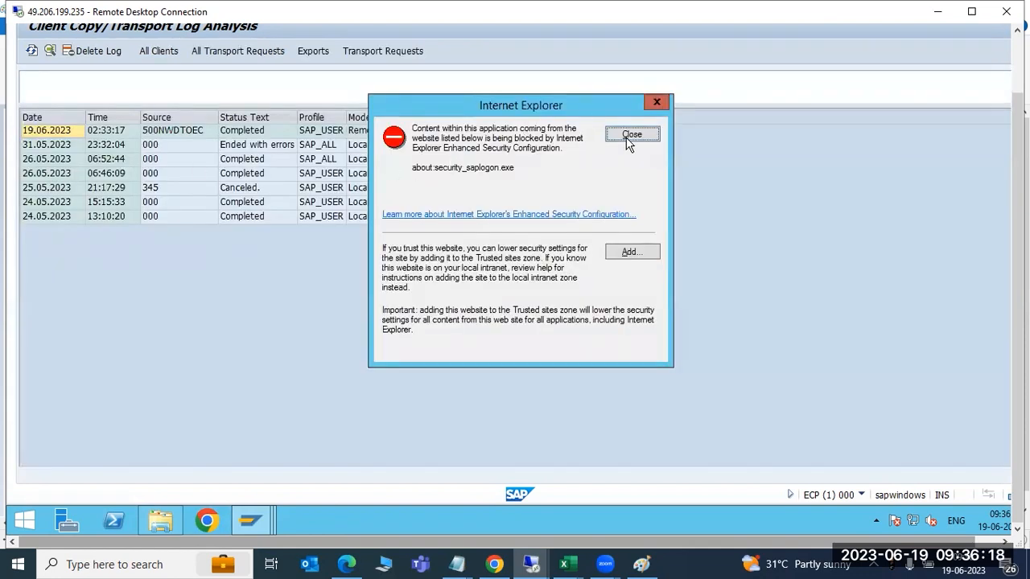
pyautogui.click(628, 137)
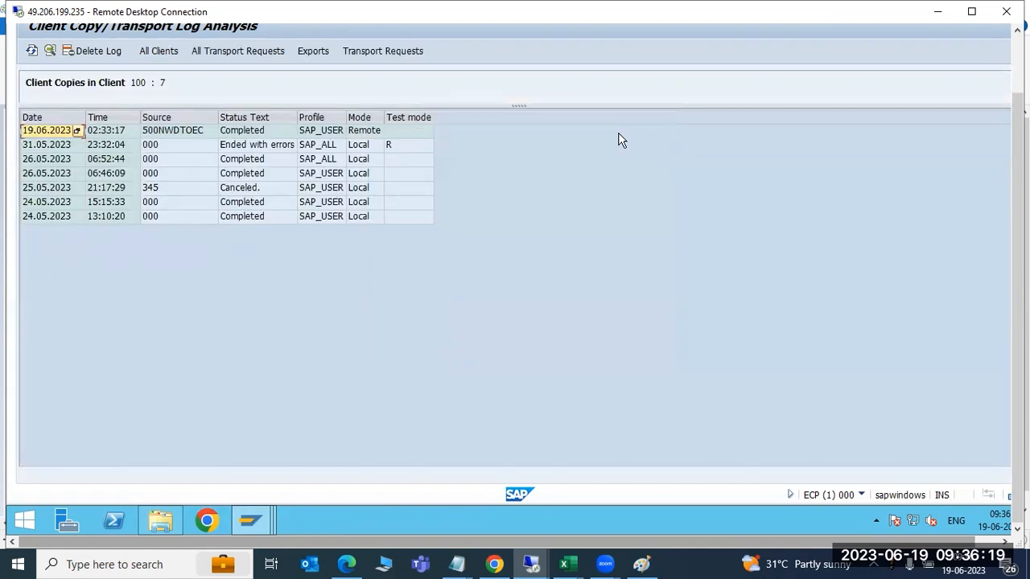
pyautogui.click(235, 149)
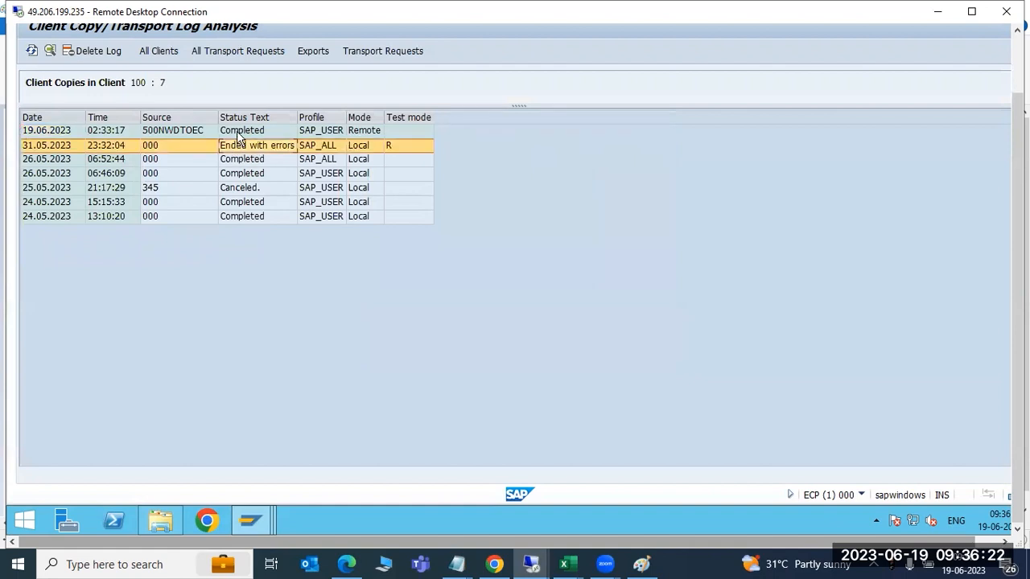
pyautogui.click(238, 133)
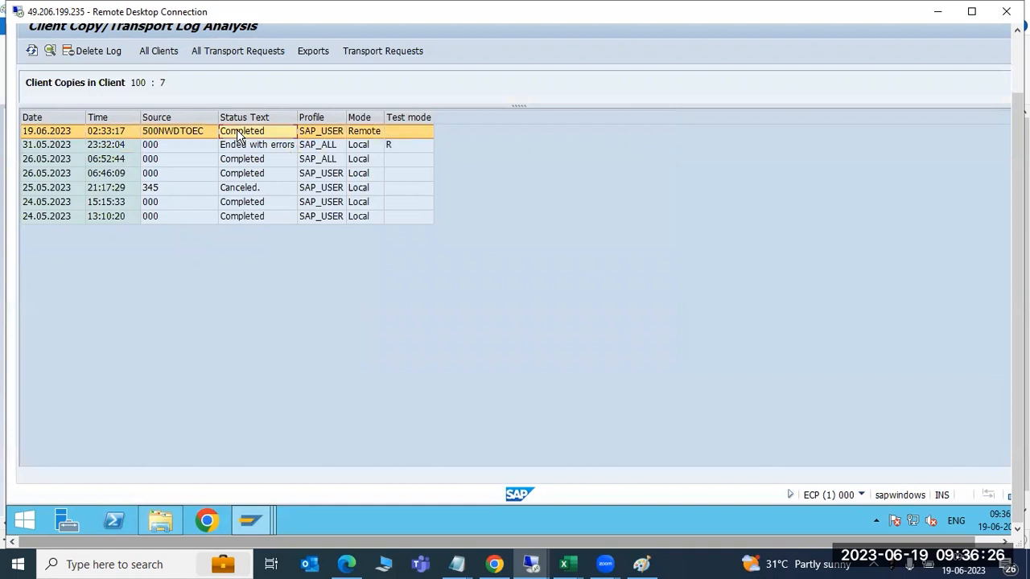
pyautogui.click(270, 150)
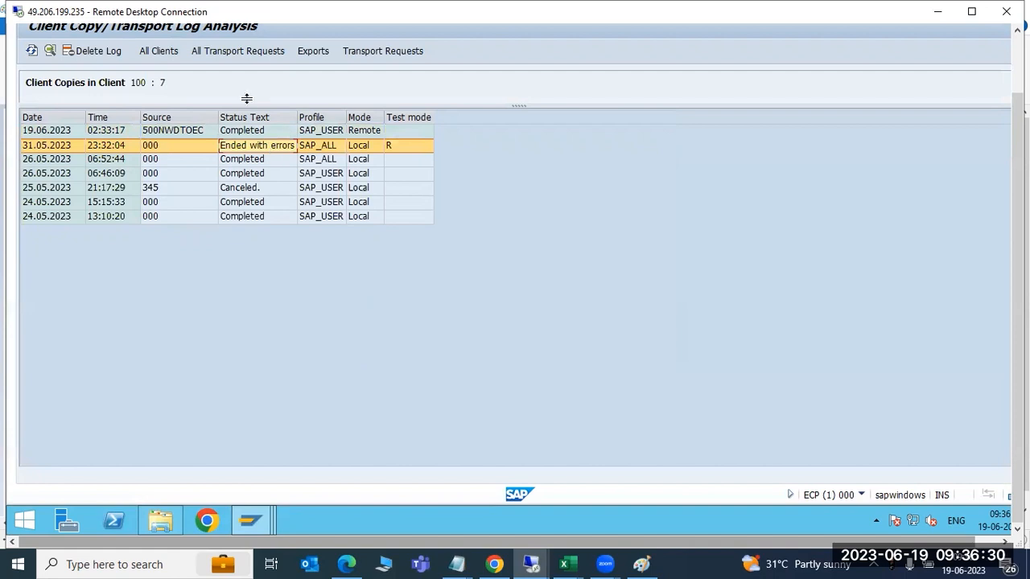
# Step: Open the client 000 export log from 09:33:27, showing Exported
pyautogui.click(313, 50)
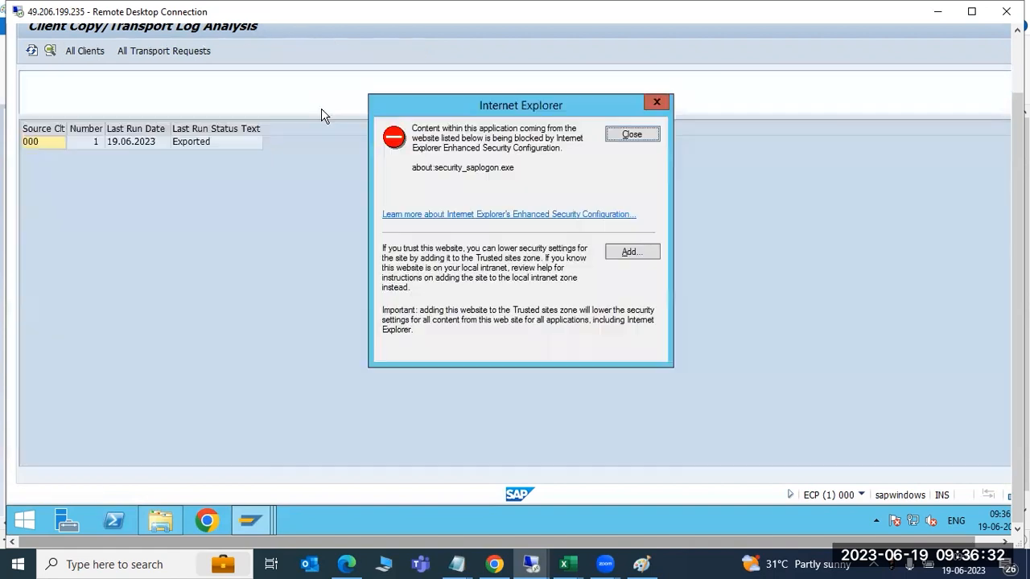
pyautogui.click(202, 149)
pyautogui.doubleClick(202, 142)
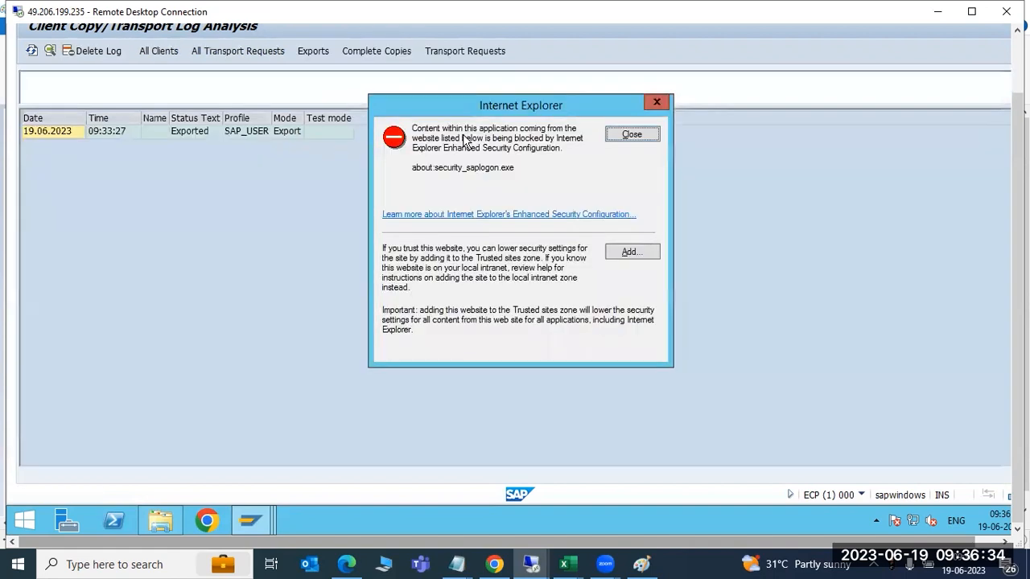
pyautogui.doubleClick(201, 132)
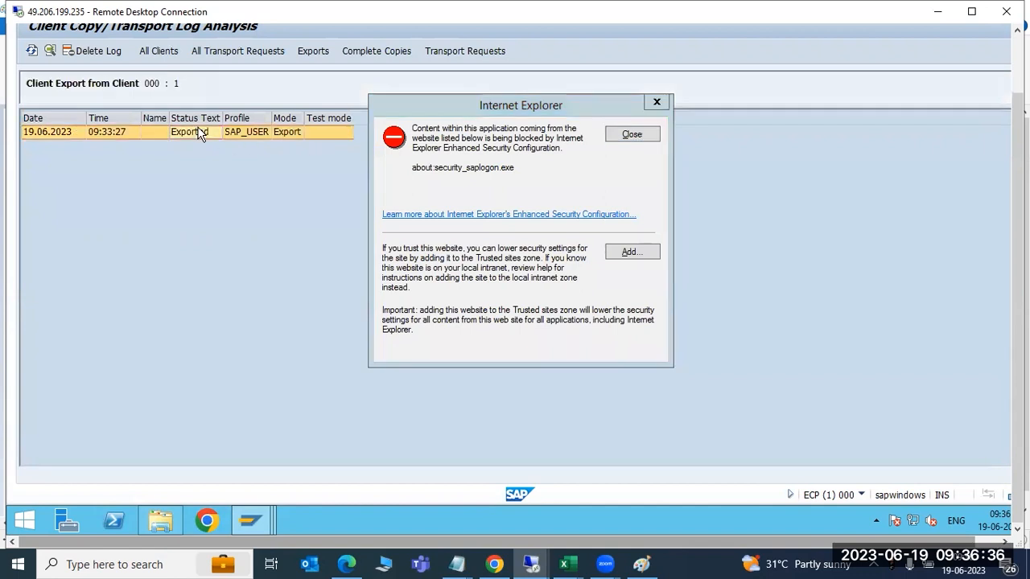
pyautogui.click(621, 134)
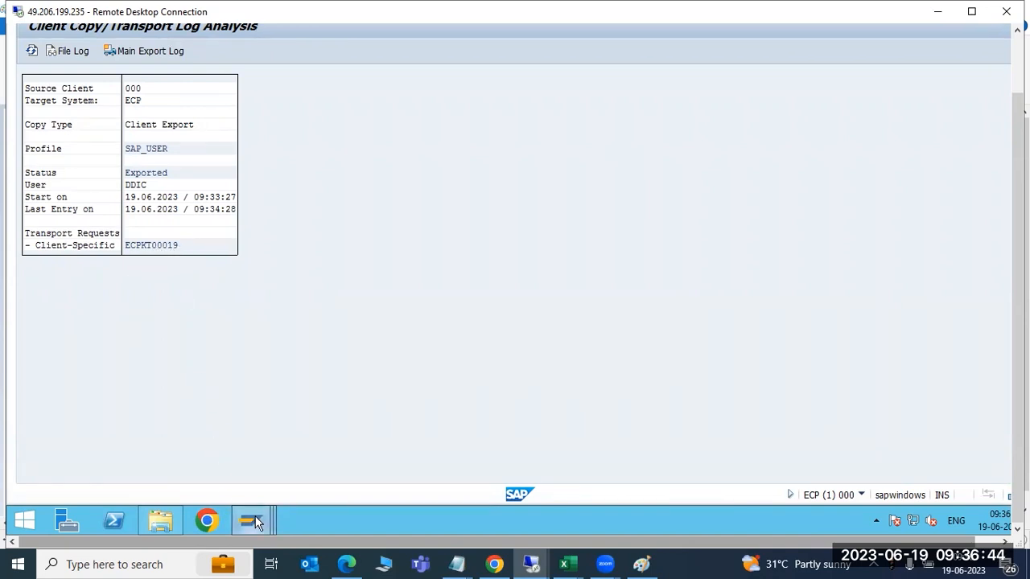
# Step: Bring the log window forward, scroll up, and minimize the SAP session
pyautogui.moveTo(264, 507)
pyautogui.click(277, 454)
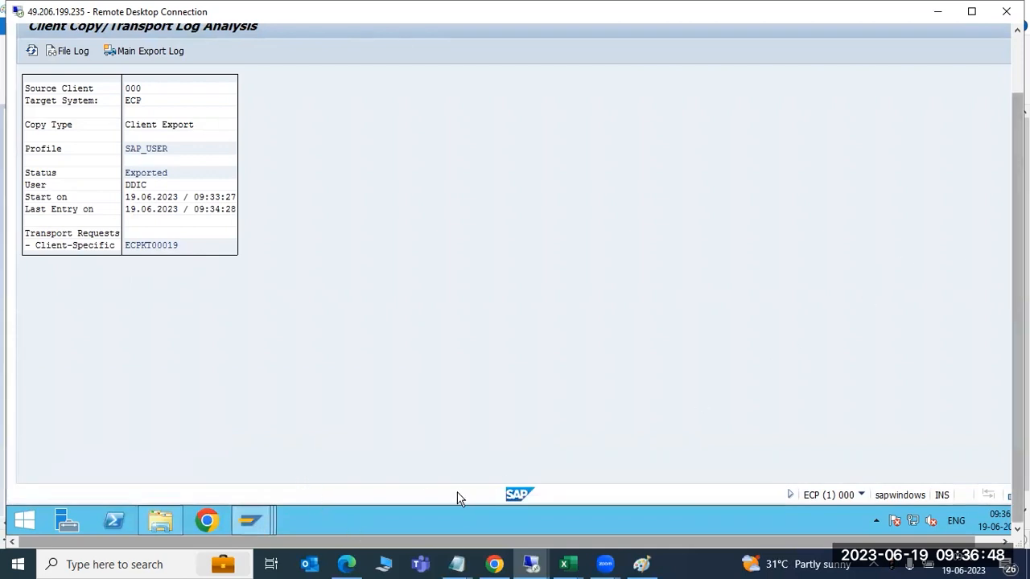
pyautogui.moveTo(455, 561)
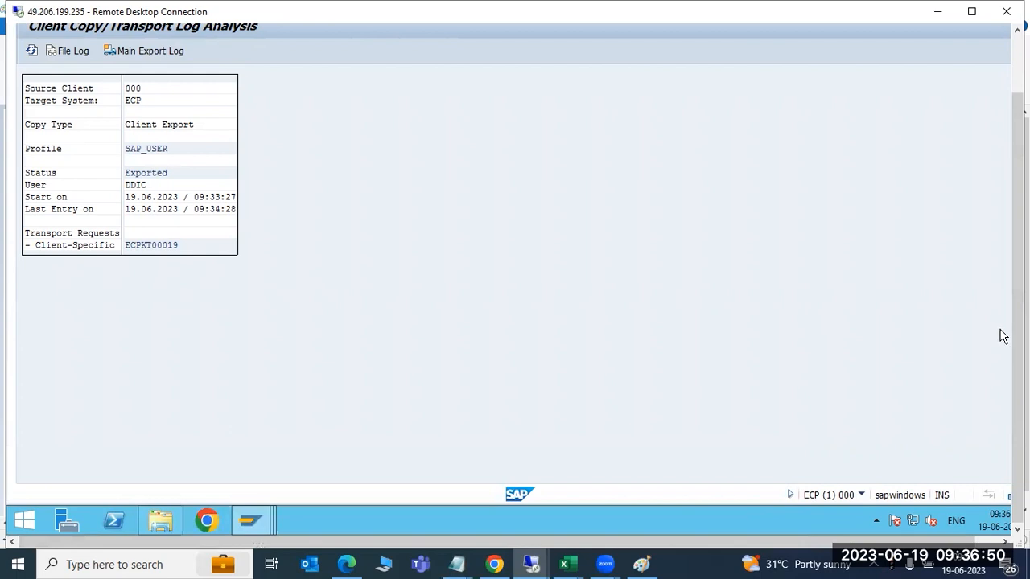
pyautogui.scroll(3, 1003, 336)
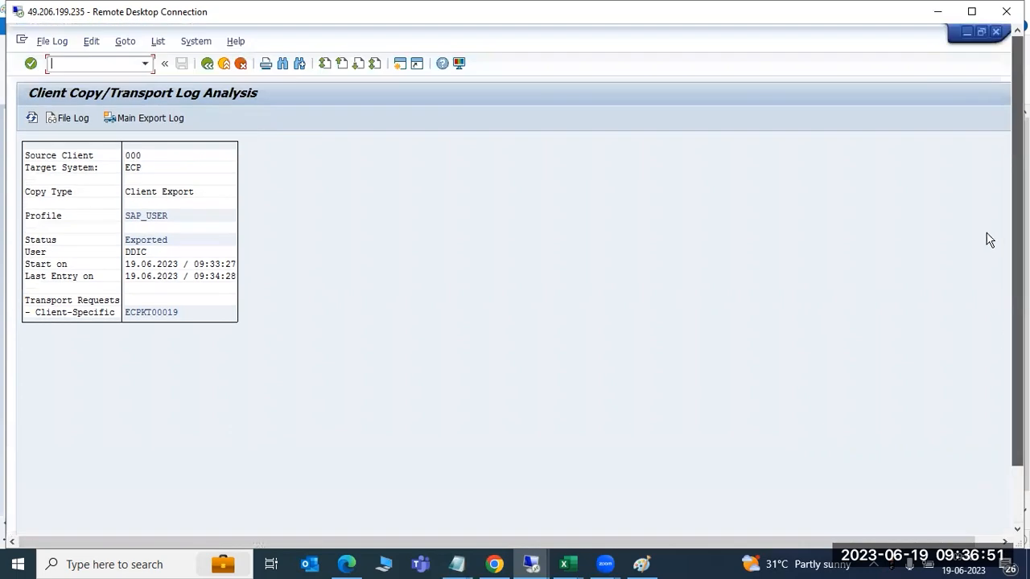
pyautogui.click(967, 31)
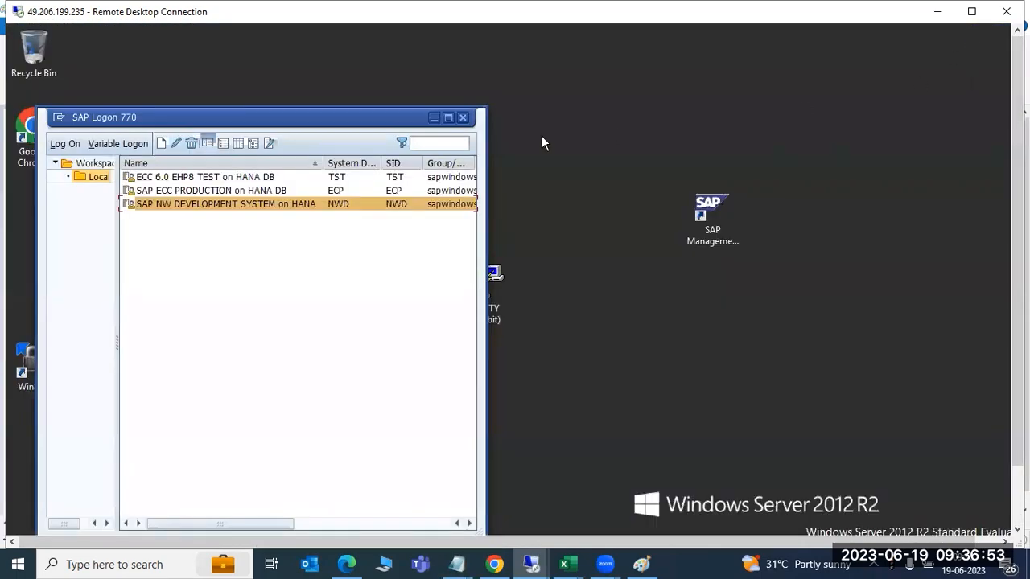
# Step: Minimize SAP Logon, select the SAP Management Console shortcut, and recall the export log window
pyautogui.click(435, 118)
pyautogui.click(695, 205)
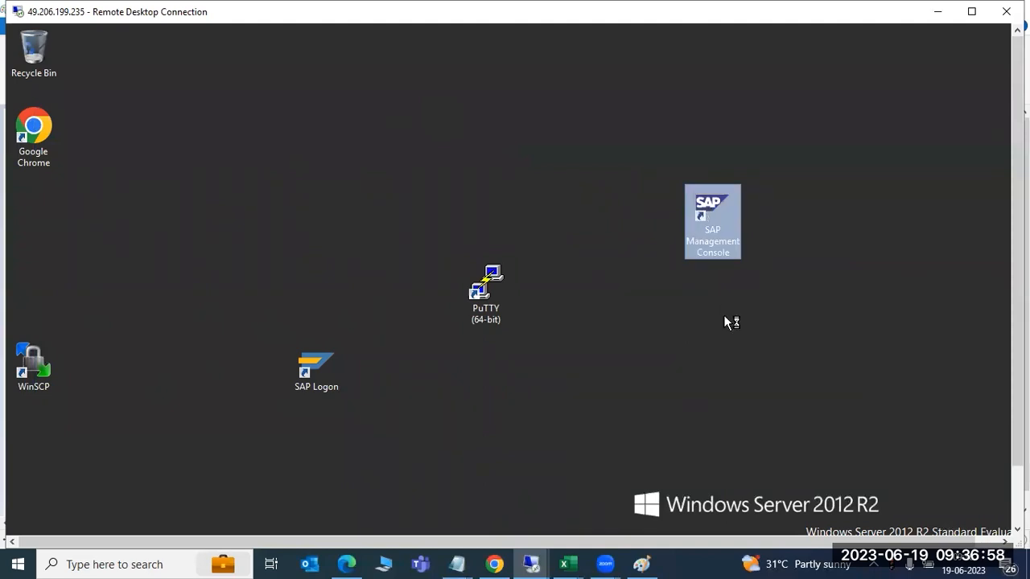
pyautogui.scroll(-3, 1015, 276)
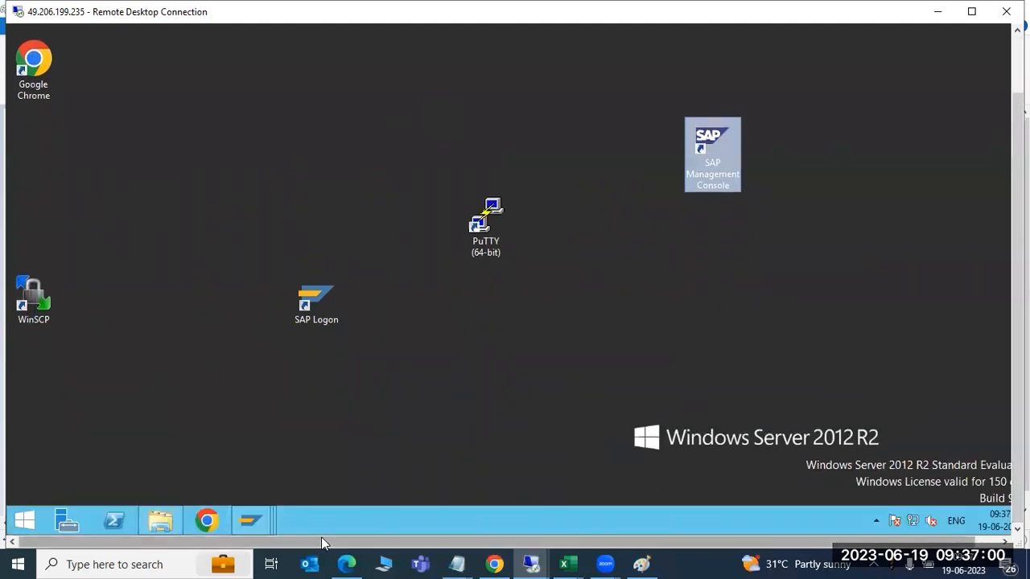
pyautogui.click(257, 522)
pyautogui.click(258, 447)
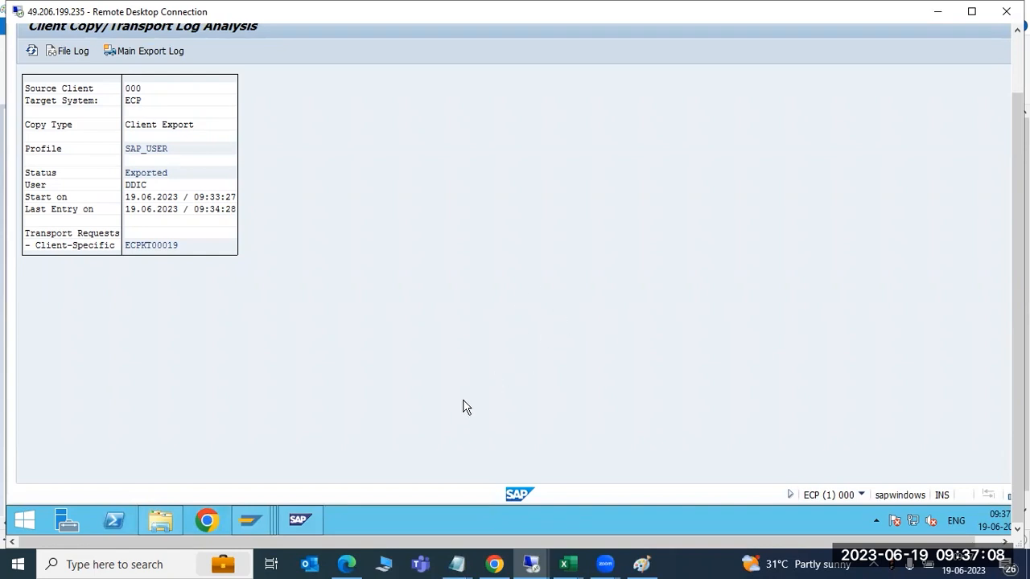
# Step: Expand the TST, NWD and ECP nodes in SAP MMC, then return to the export log
pyautogui.click(296, 519)
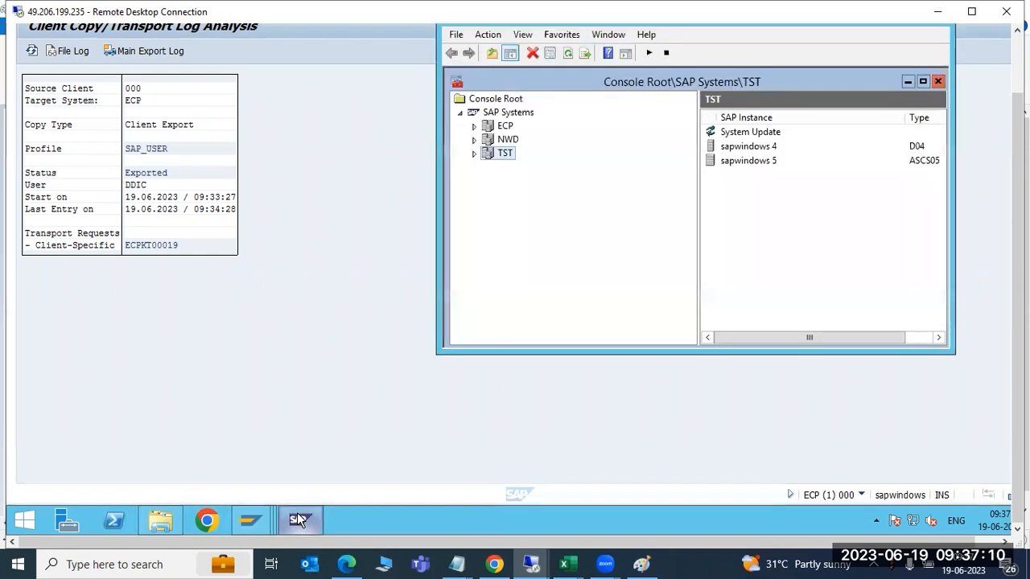
pyautogui.click(474, 156)
pyautogui.click(474, 139)
pyautogui.click(473, 126)
pyautogui.click(474, 127)
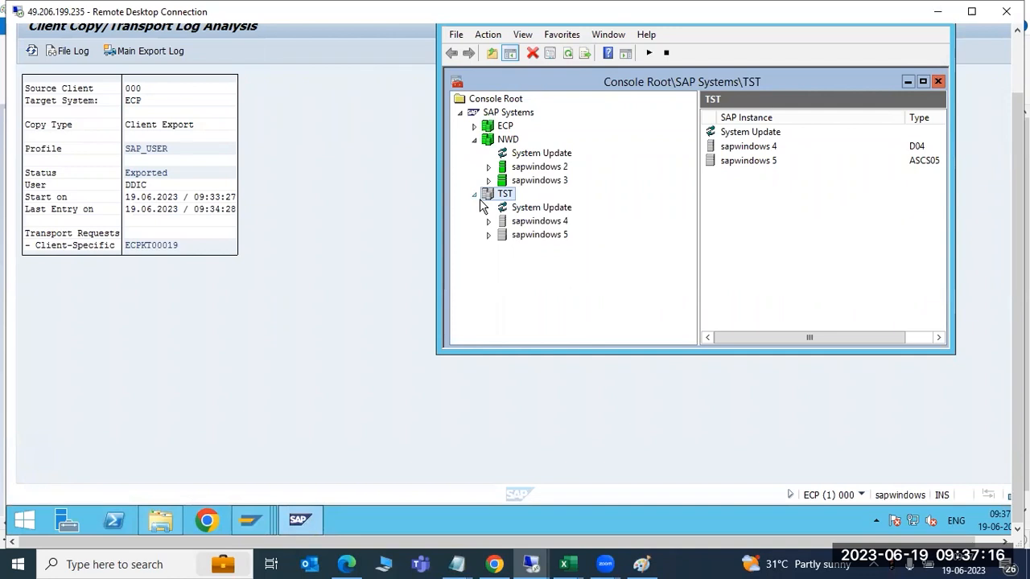
pyautogui.click(380, 288)
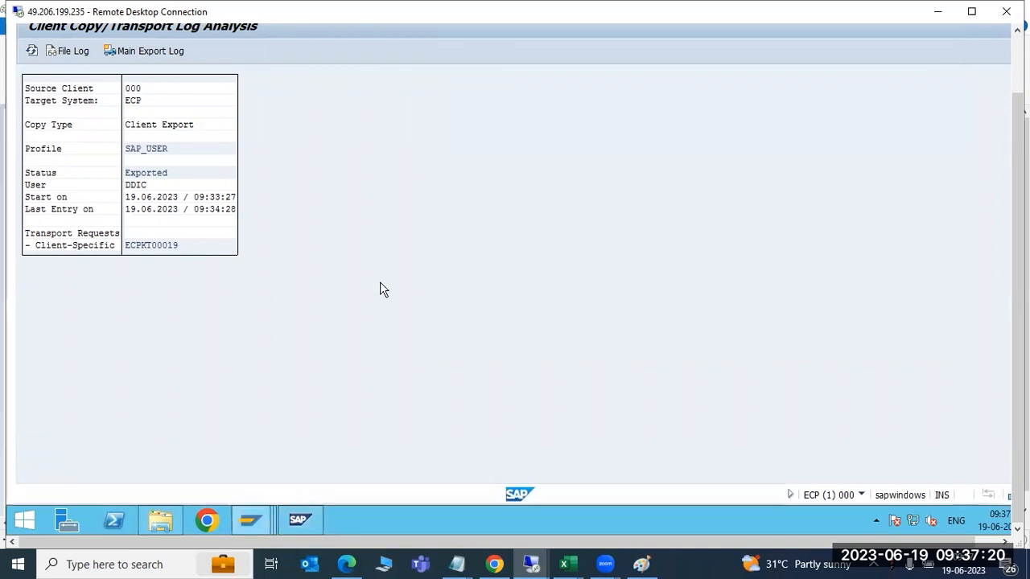
# Step: Back out of the logs, run SCC8, and choose ECP as target system
pyautogui.moveTo(1017, 328); pyautogui.dragTo(1017, 268)
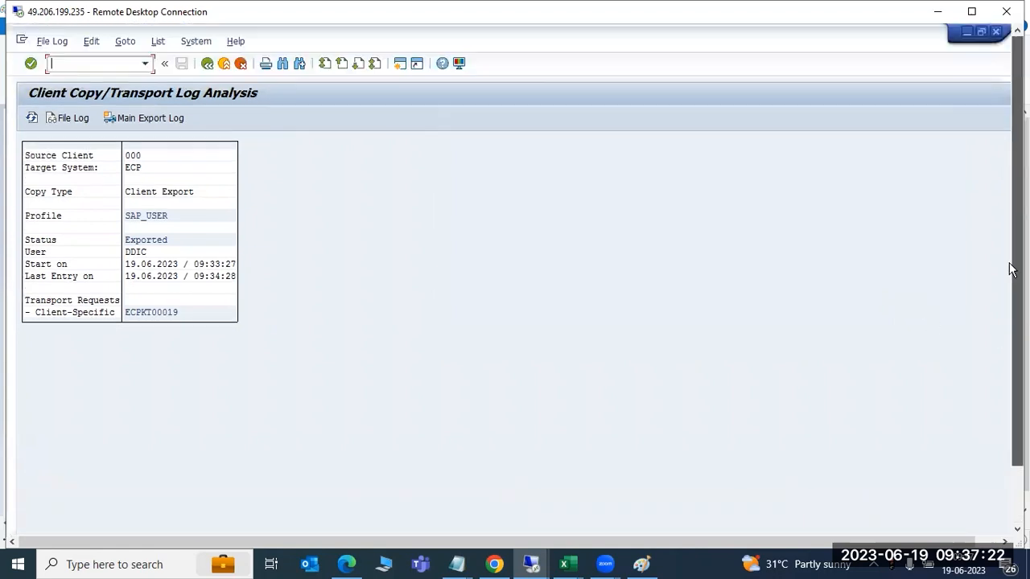
pyautogui.click(201, 78)
pyautogui.click(201, 78)
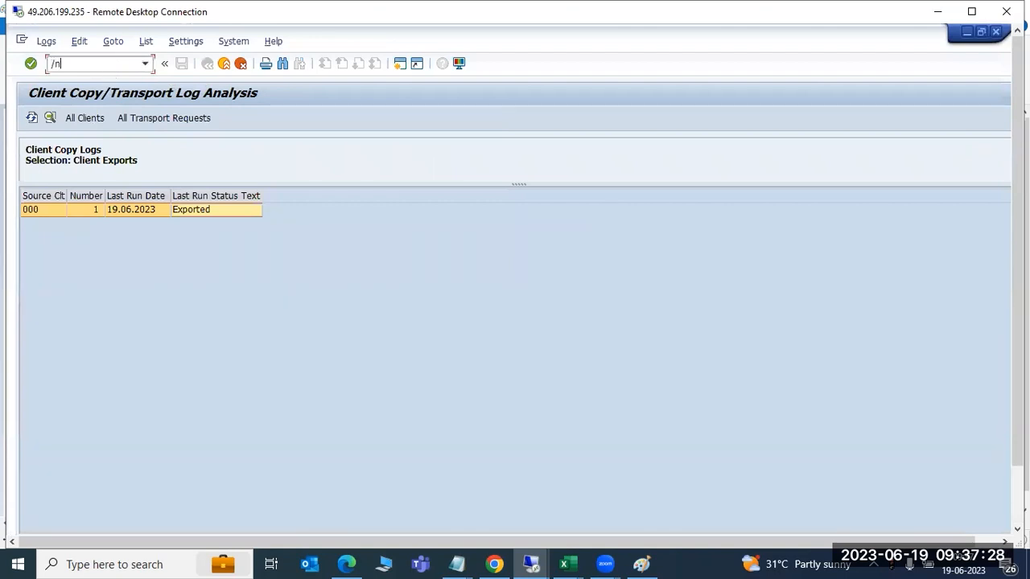
pyautogui.write('8')
pyautogui.press('Return')
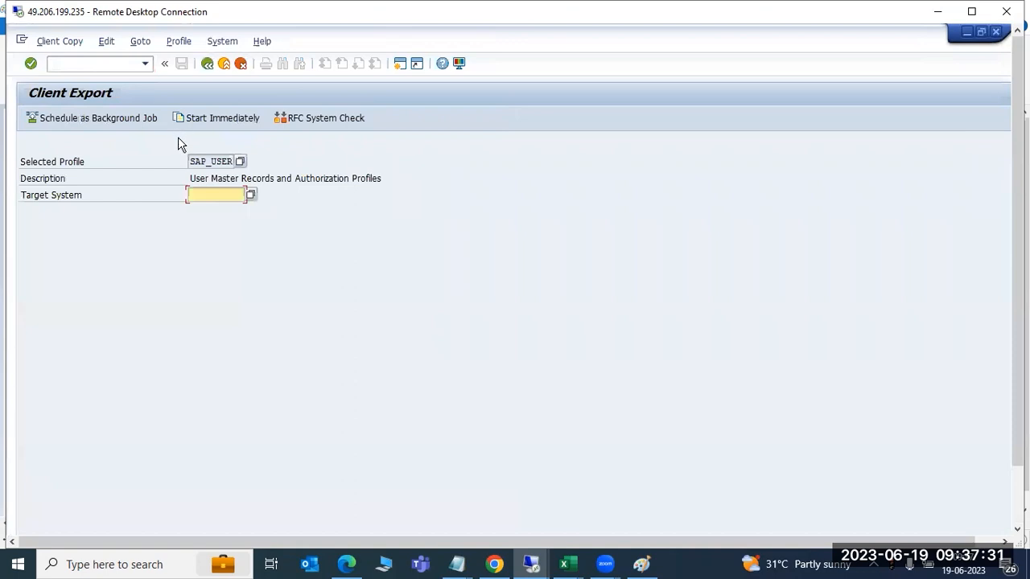
pyautogui.click(250, 195)
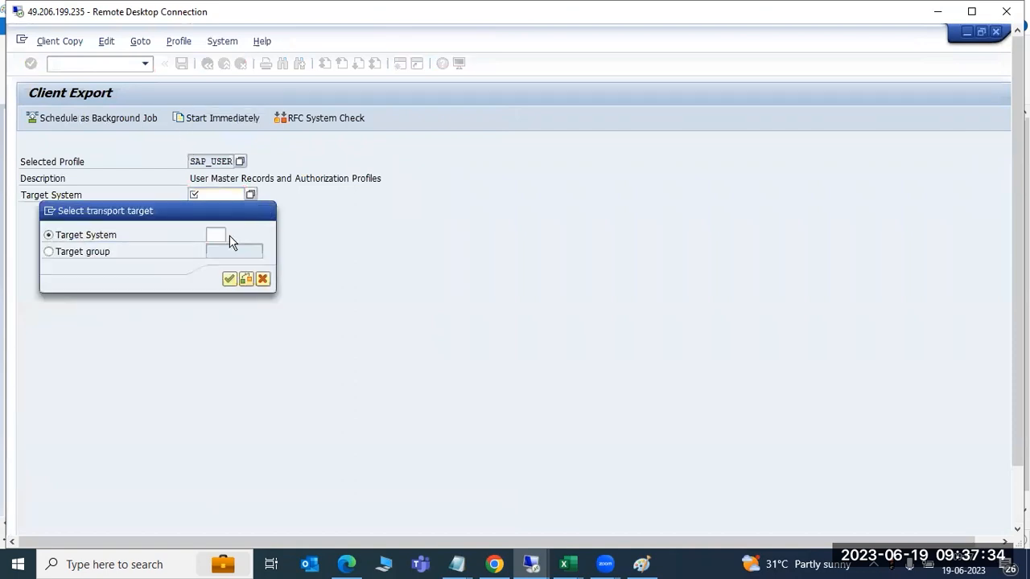
pyautogui.click(229, 235)
pyautogui.doubleClick(252, 117)
pyautogui.click(226, 281)
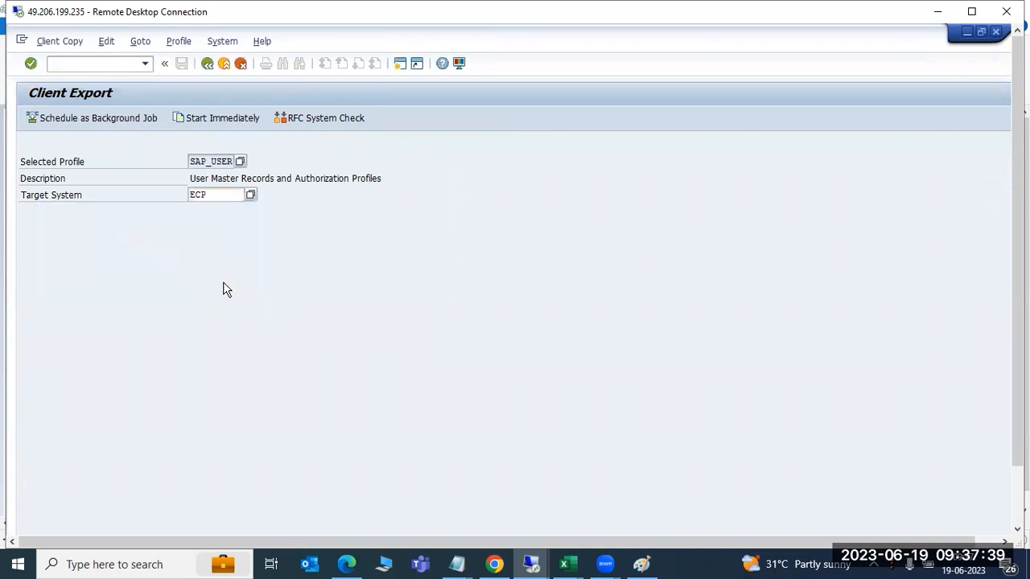
# Step: Schedule the export as an immediate background job and acknowledge the confirmations
pyautogui.click(93, 122)
pyautogui.click(24, 245)
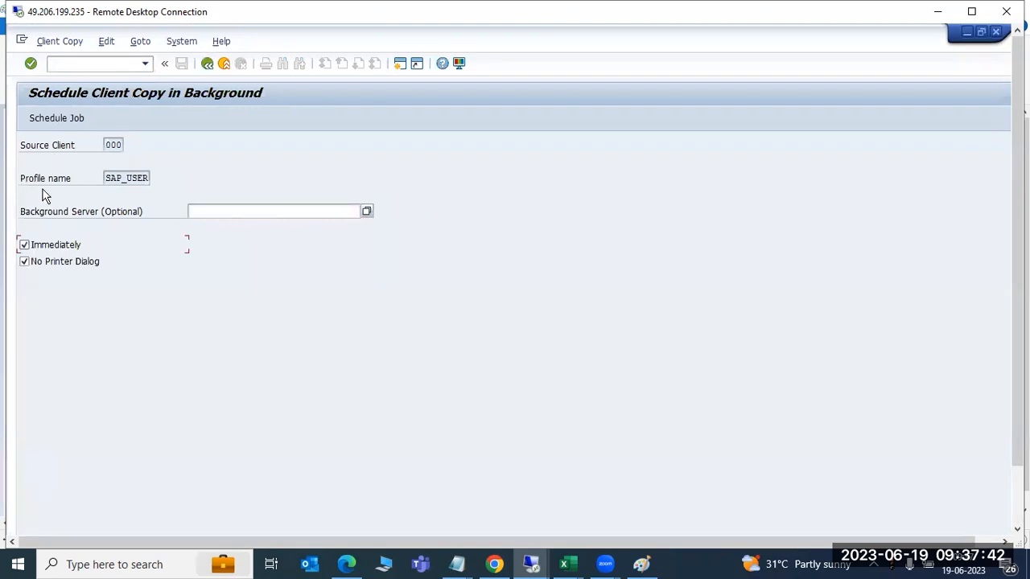
pyautogui.click(57, 117)
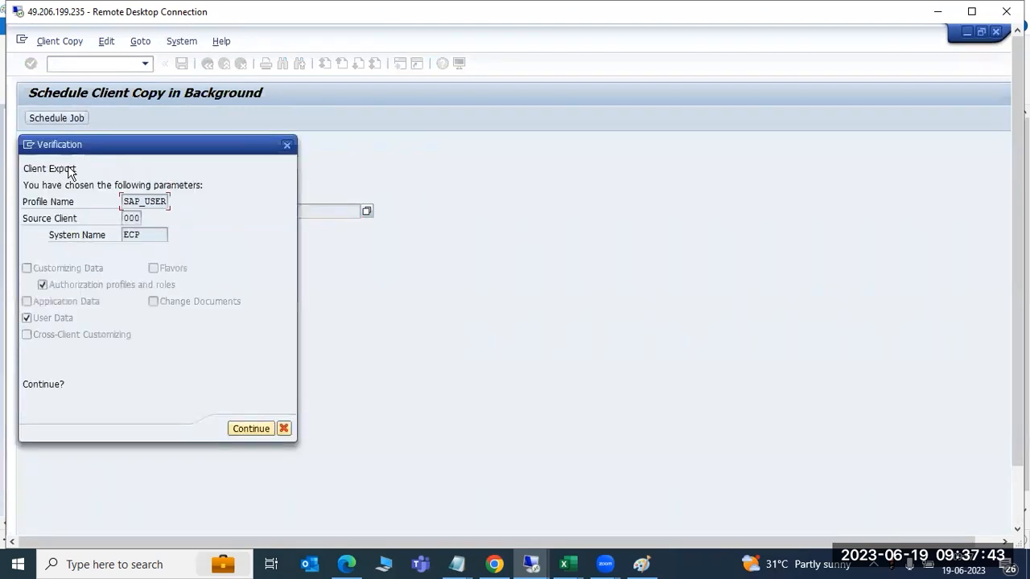
pyautogui.click(250, 429)
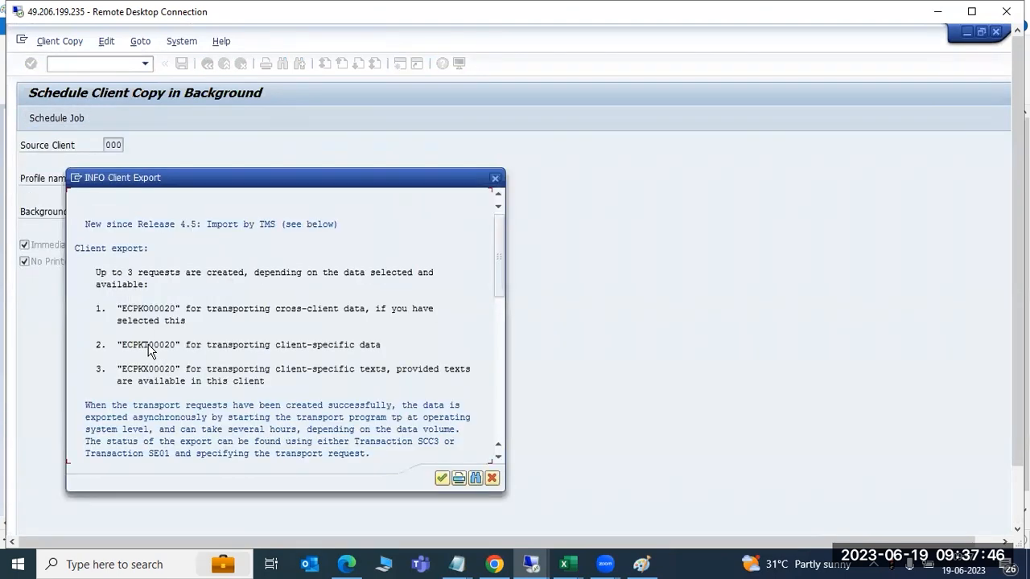
pyautogui.click(441, 477)
pyautogui.click(369, 460)
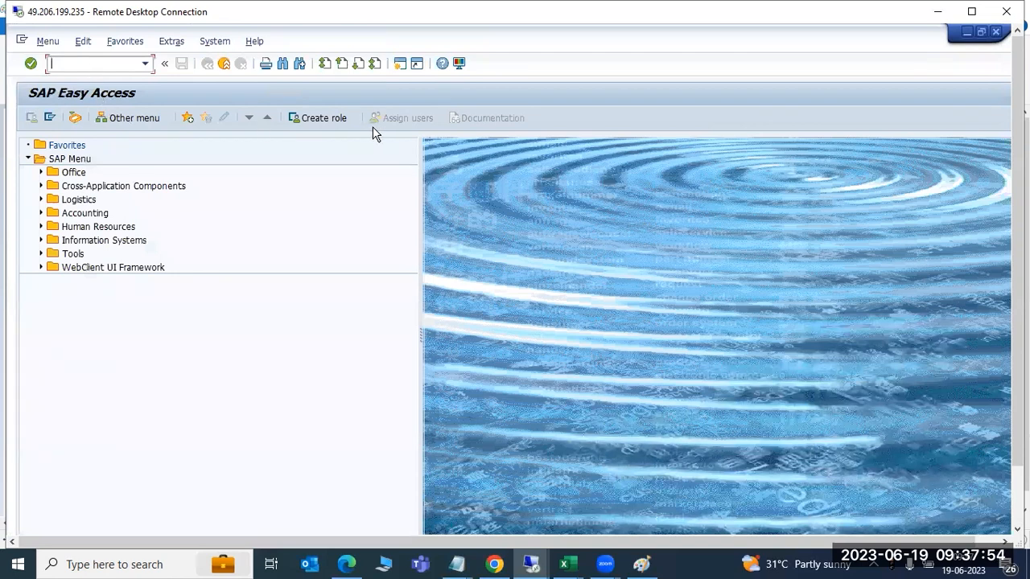
# Step: Open the new 09:37:50 client 000 export log via SCC3 Exports
pyautogui.write('scc3')
pyautogui.press('Return')
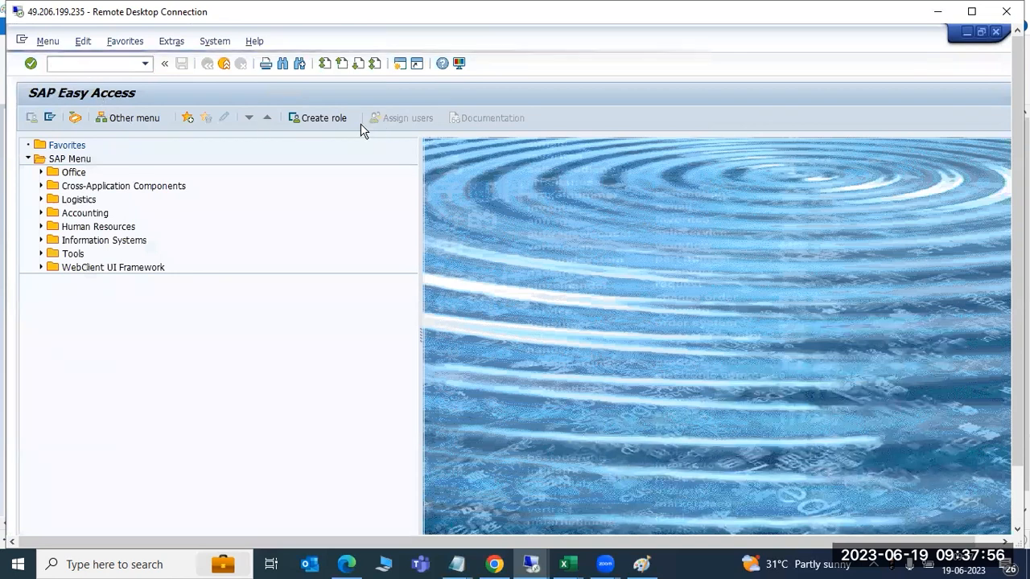
pyautogui.click(632, 201)
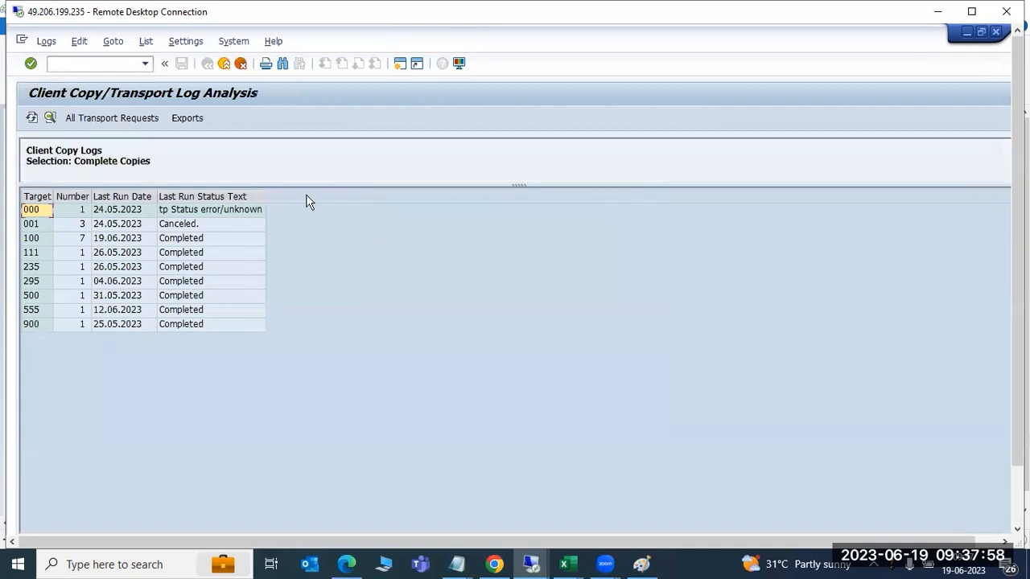
pyautogui.click(180, 120)
pyautogui.doubleClick(197, 212)
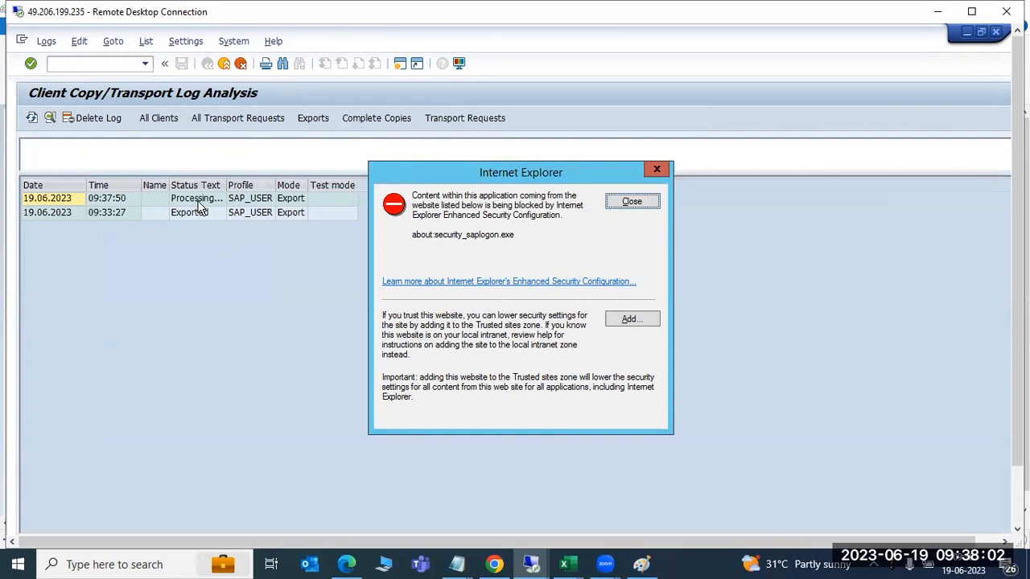
pyautogui.doubleClick(201, 199)
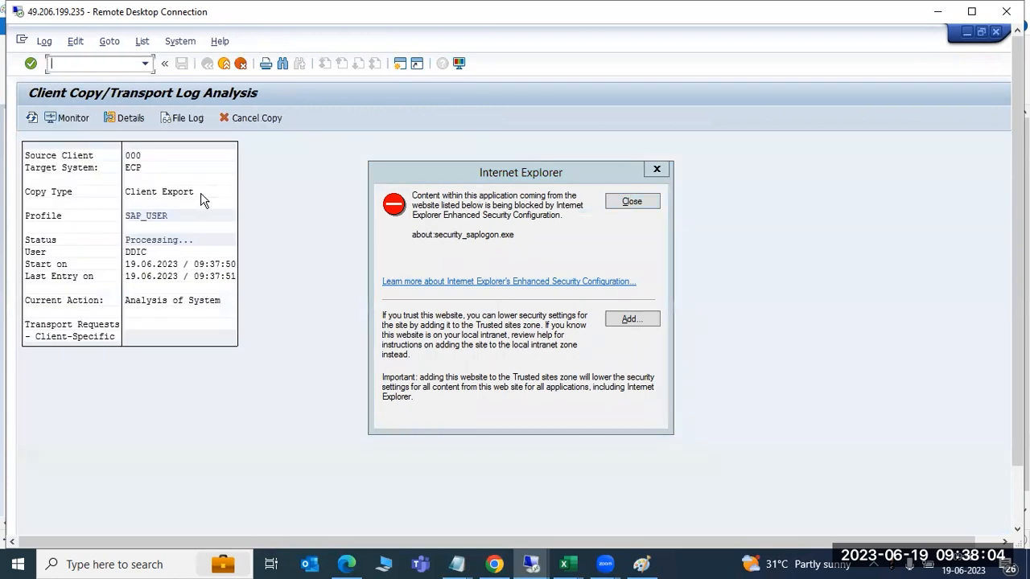
pyautogui.click(630, 202)
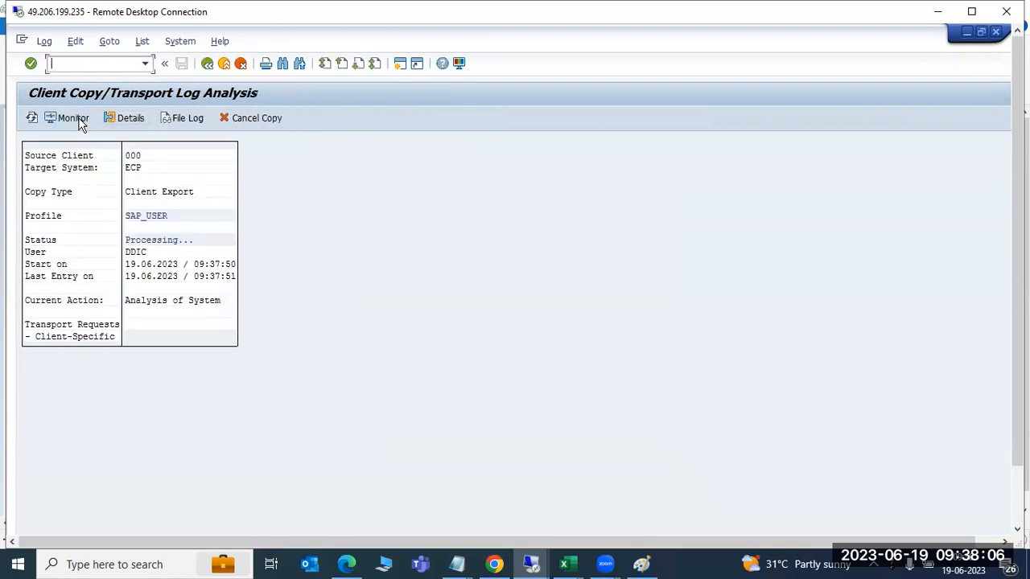
# Step: Refresh the export status repeatedly; it shows Processing at Analysis of System
pyautogui.click(32, 119)
pyautogui.click(32, 119)
pyautogui.click(32, 119)
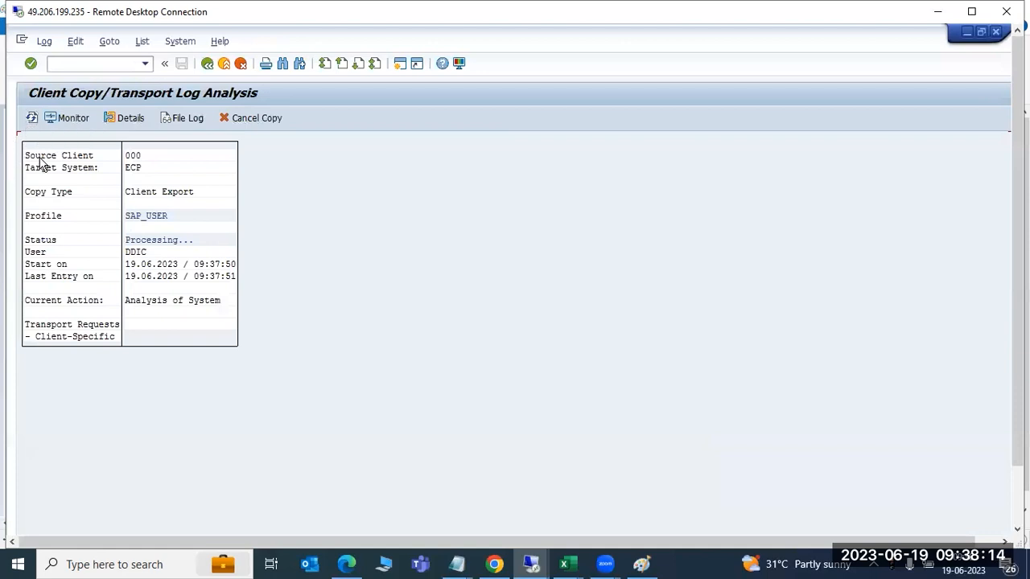
pyautogui.click(31, 122)
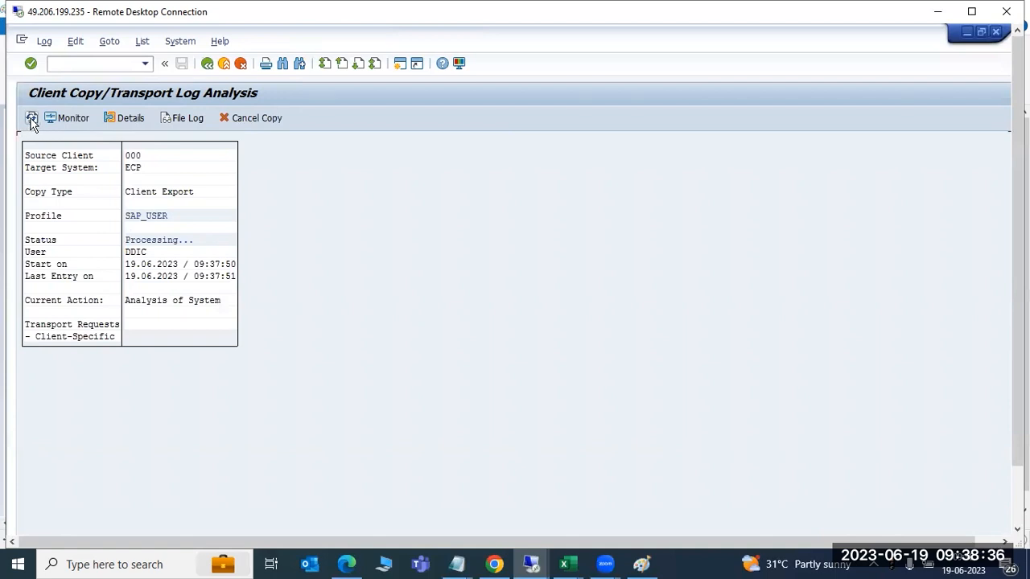
pyautogui.click(30, 122)
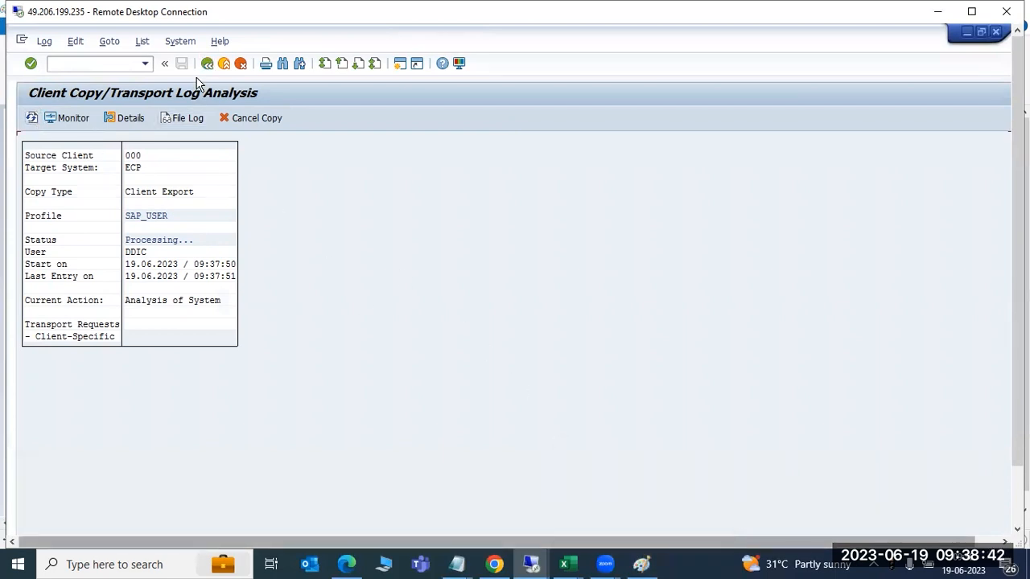
# Step: Open a logon session to SAP ECC PRODUCTION from the SAP Logon list
pyautogui.click(966, 33)
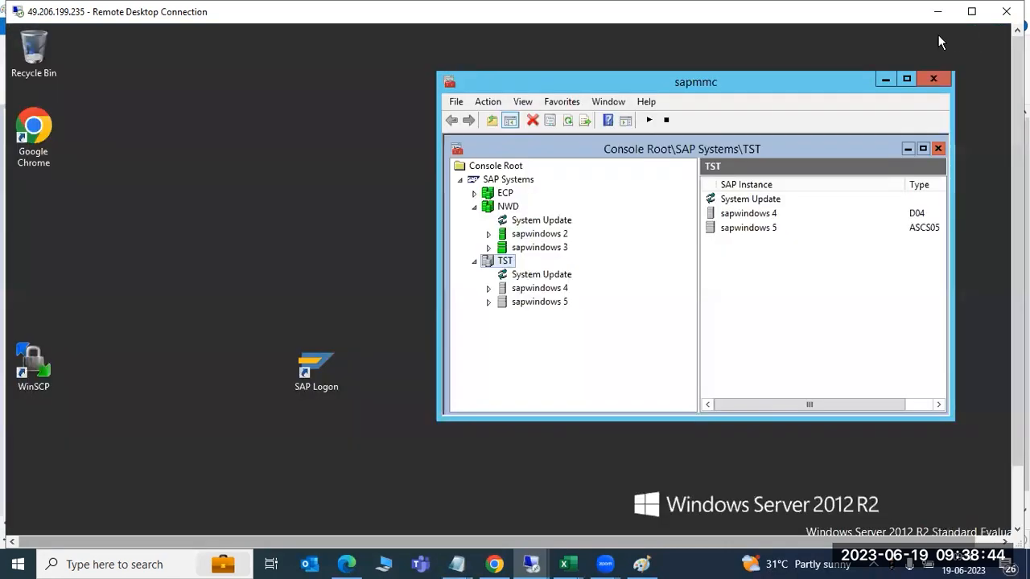
pyautogui.click(885, 80)
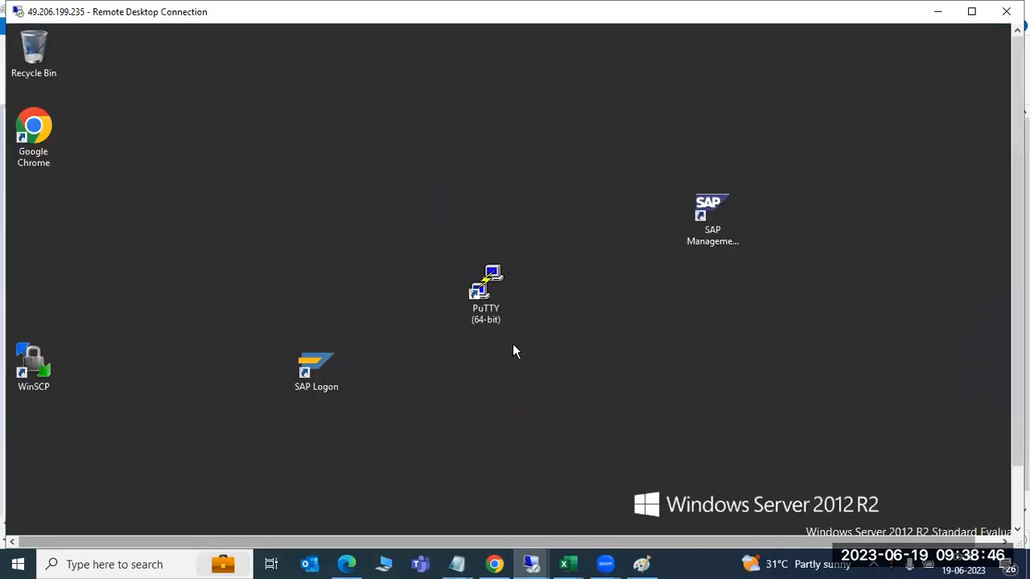
pyautogui.moveTo(1018, 169); pyautogui.dragTo(1018, 233)
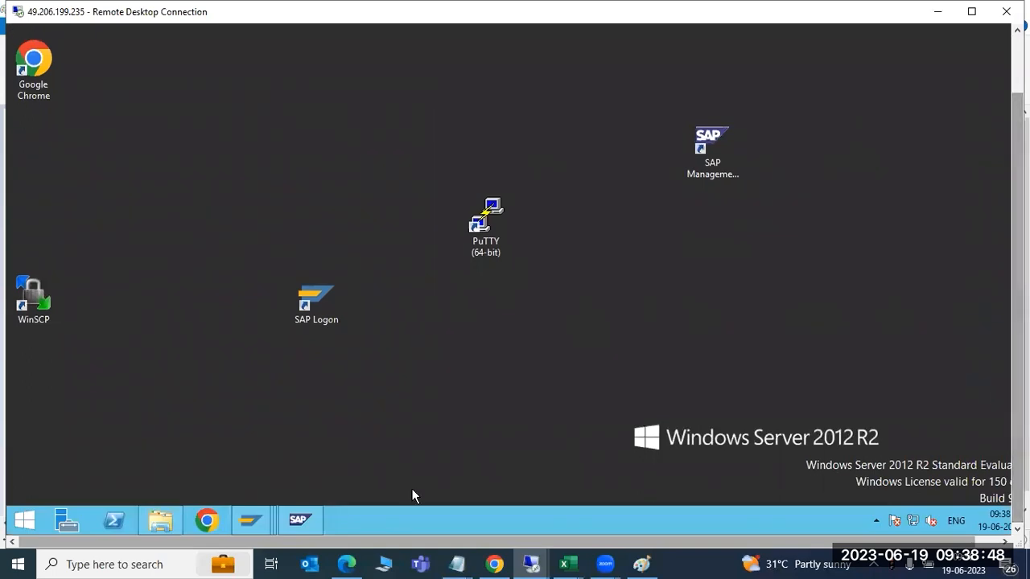
pyautogui.moveTo(250, 523)
pyautogui.click(126, 420)
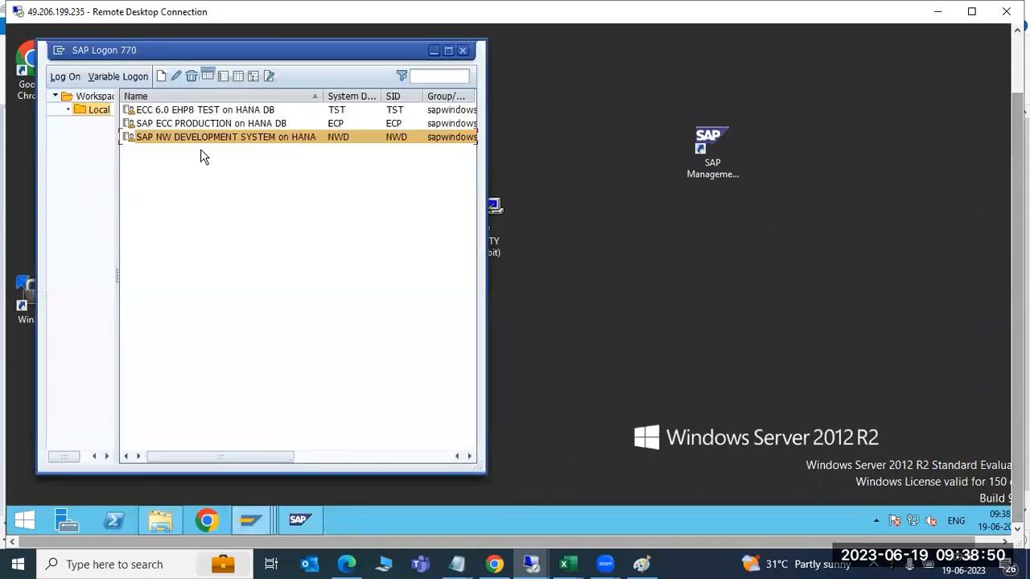
pyautogui.click(186, 124)
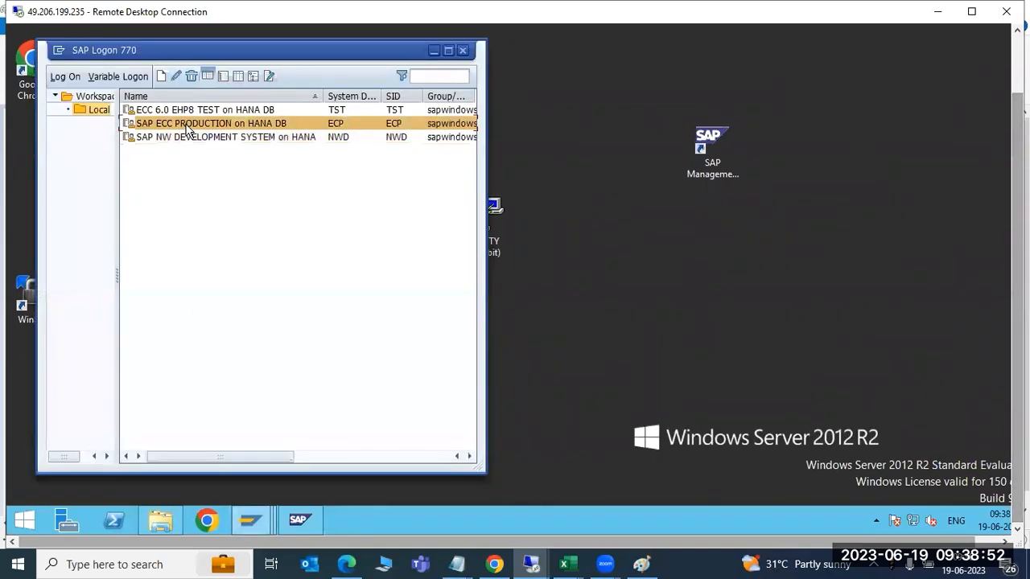
pyautogui.doubleClick(186, 126)
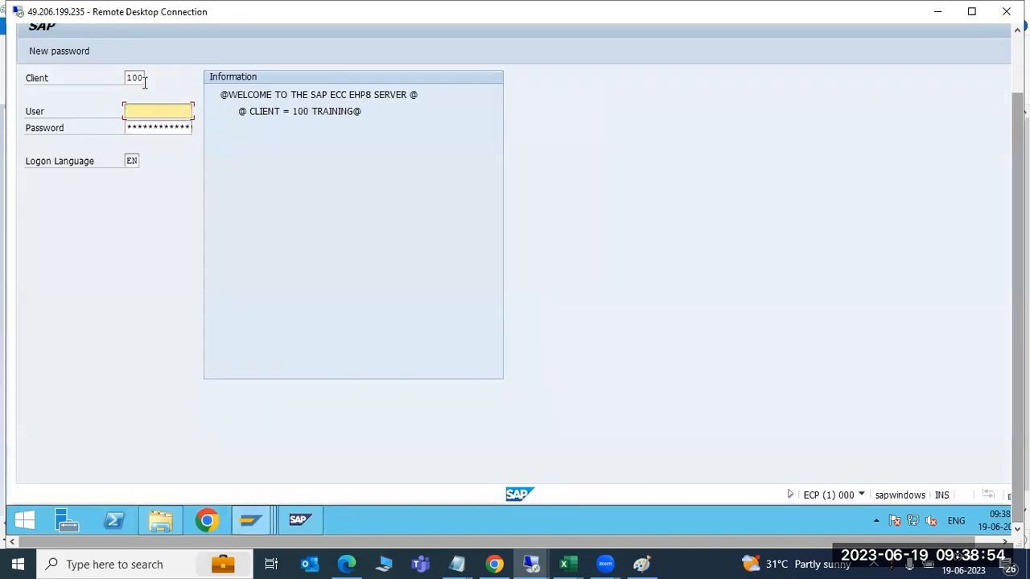
# Step: Attempt logon to client 108 as user DDIC with the account password
pyautogui.click(135, 78)
pyautogui.hotkey('ctrl', 'a')
pyautogui.write('108')
pyautogui.press('Tab')
pyautogui.write('ddic')
pyautogui.press('Tab')
pyautogui.write('***')
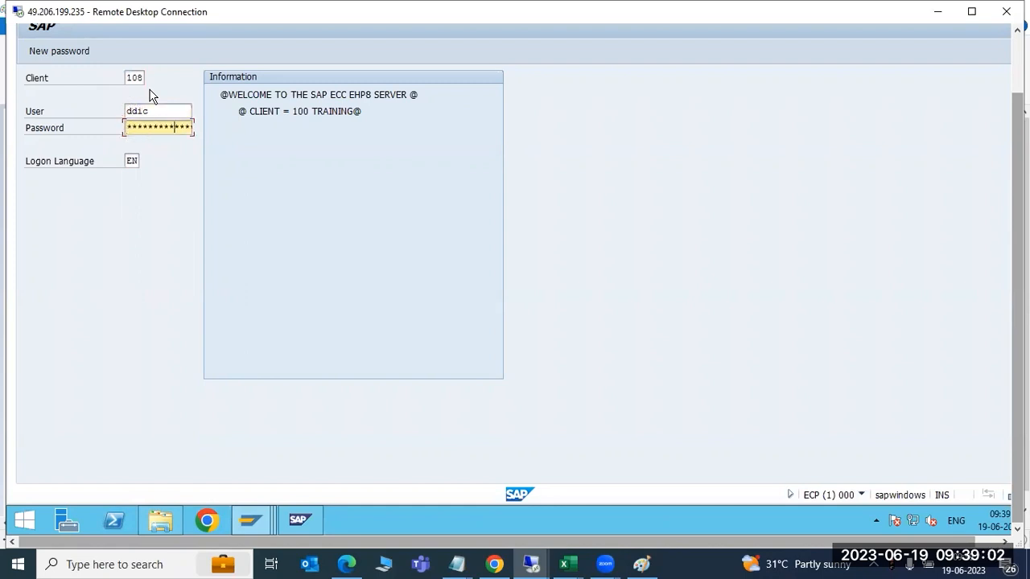
pyautogui.press('Return')
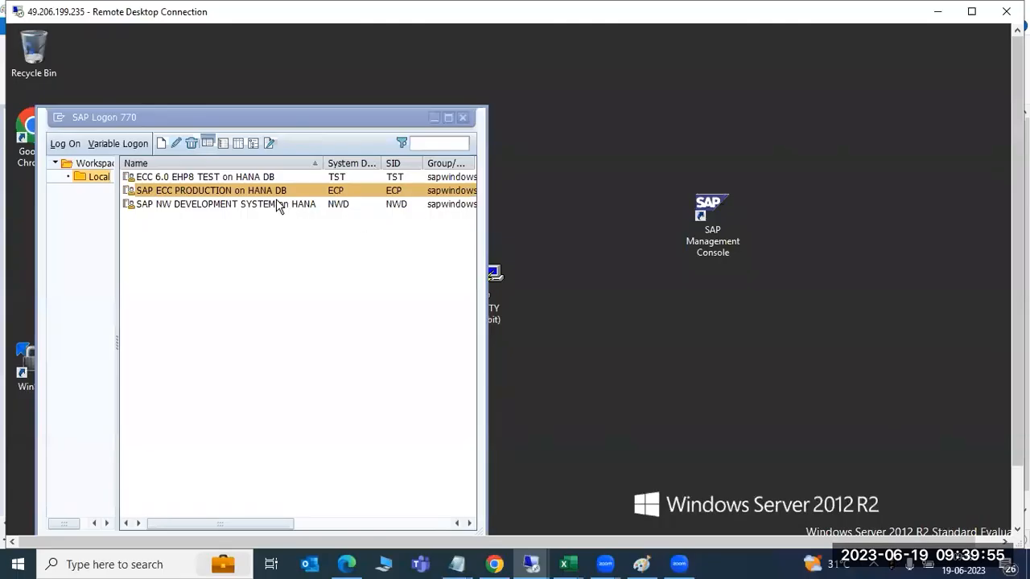
# Step: Open a new ECP session and log on to client 111 as DDIC
pyautogui.click(260, 190)
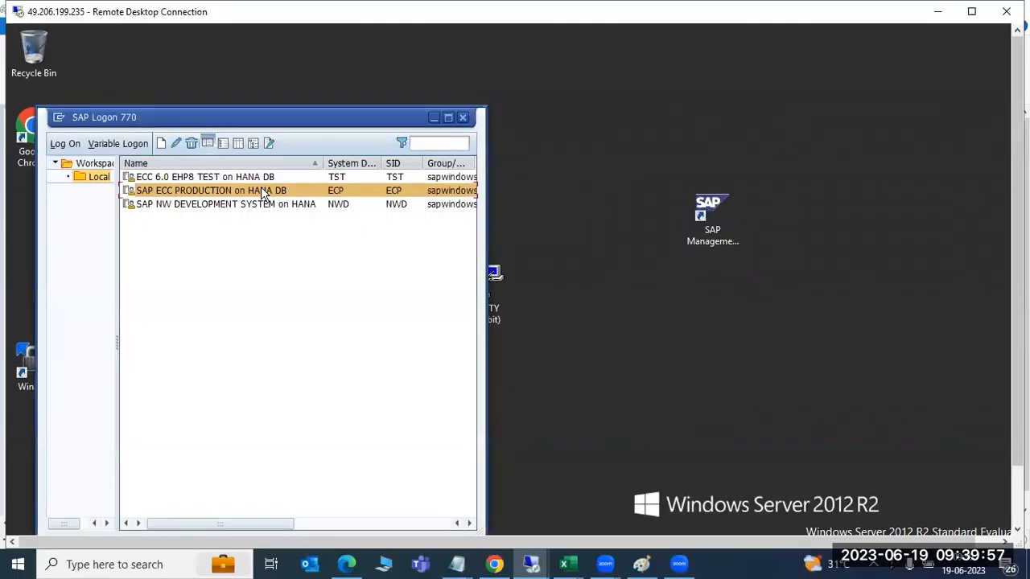
pyautogui.doubleClick(261, 189)
pyautogui.click(133, 145)
pyautogui.write('111')
pyautogui.press('Tab')
pyautogui.write('b')
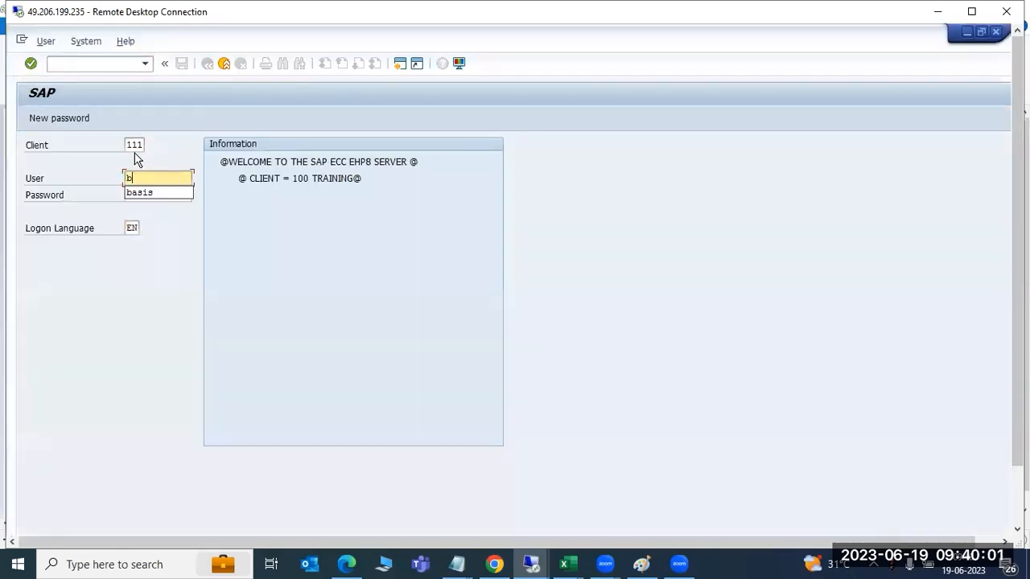
pyautogui.press('BackSpace')
pyautogui.write('ddic')
pyautogui.press('Tab')
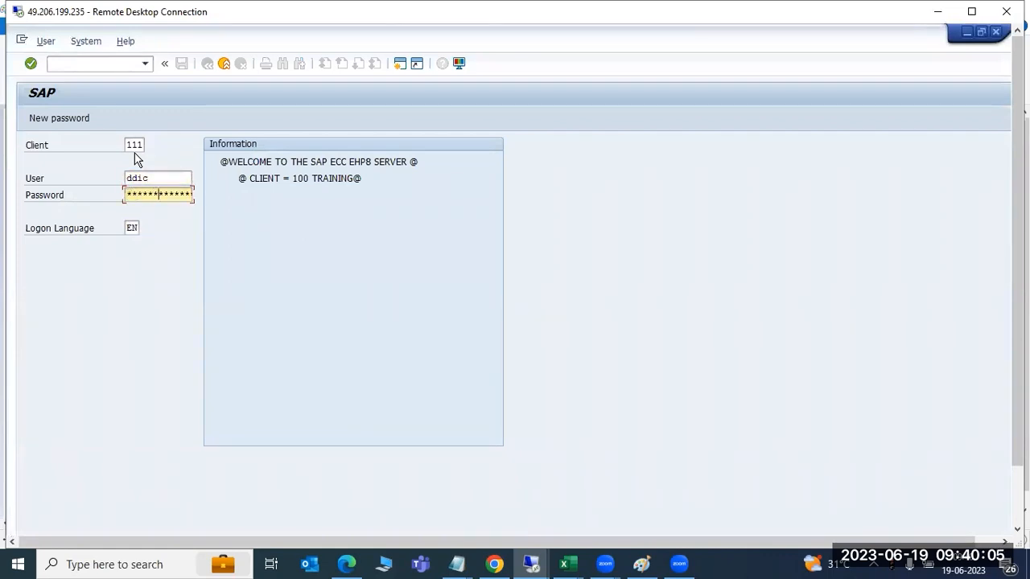
pyautogui.press('Return')
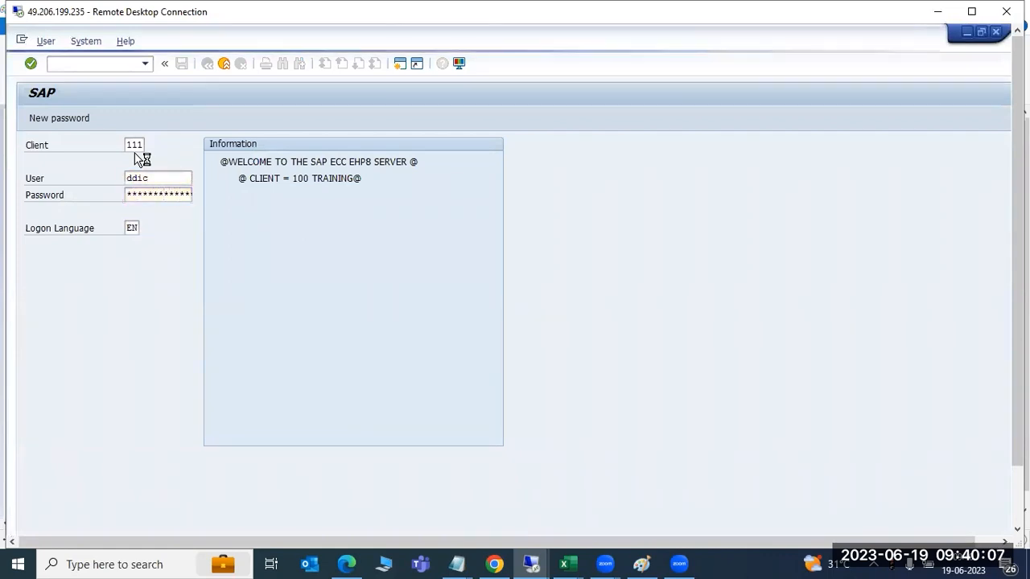
# Step: Run SCC7 and dismiss the resulting error to return to the main menu
pyautogui.write('scc7')
pyautogui.press('Return')
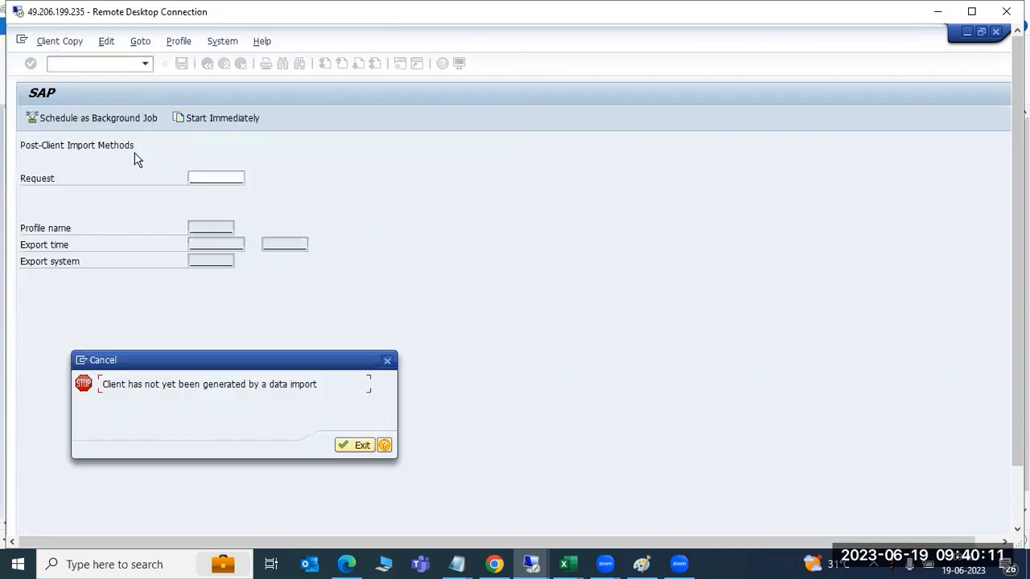
pyautogui.press('Return')
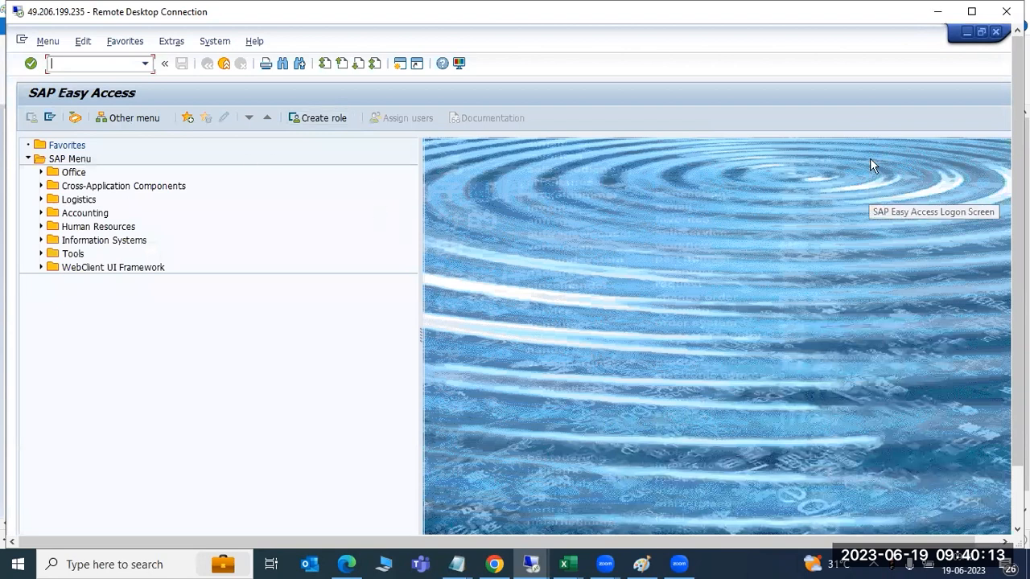
# Step: Return to the main menu, run SCC8, and acknowledge the client-copy-already-running message
pyautogui.click(966, 31)
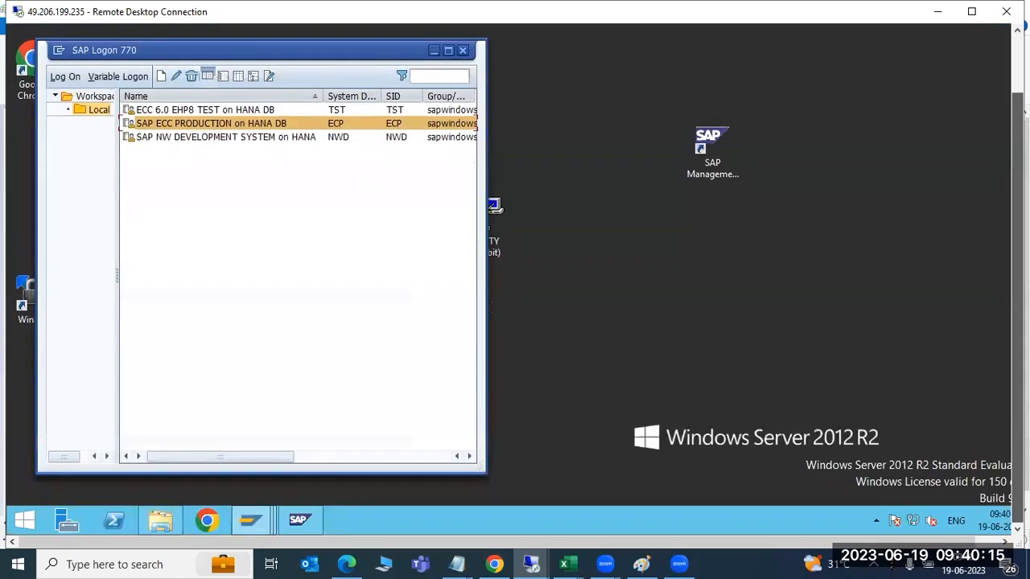
pyautogui.click(266, 519)
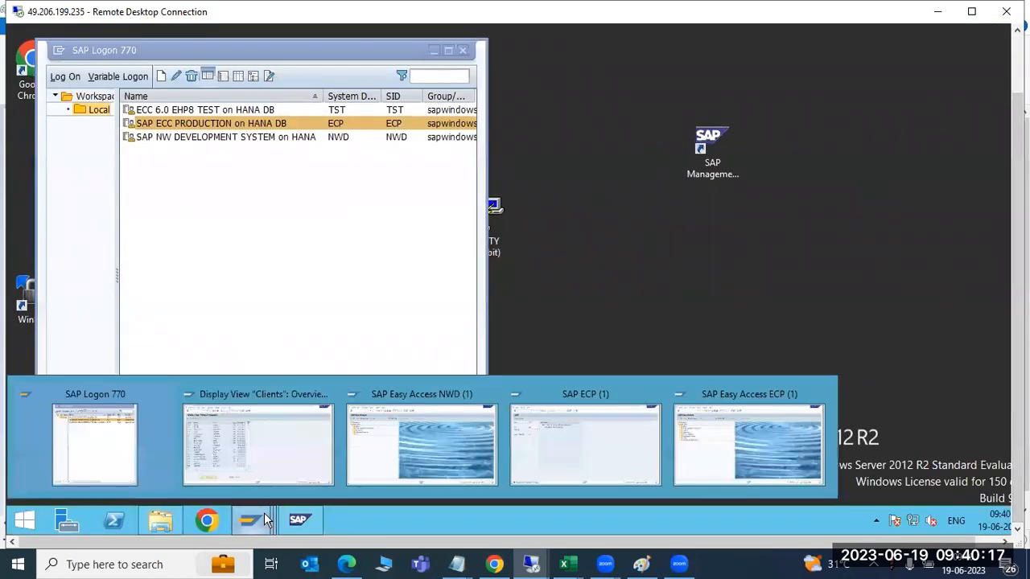
pyautogui.click(269, 449)
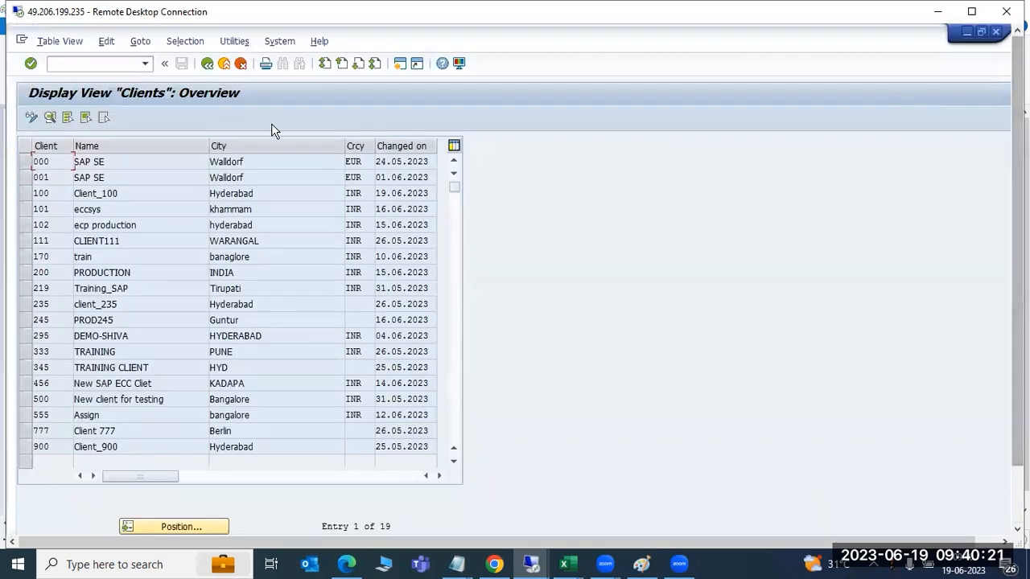
pyautogui.click(207, 63)
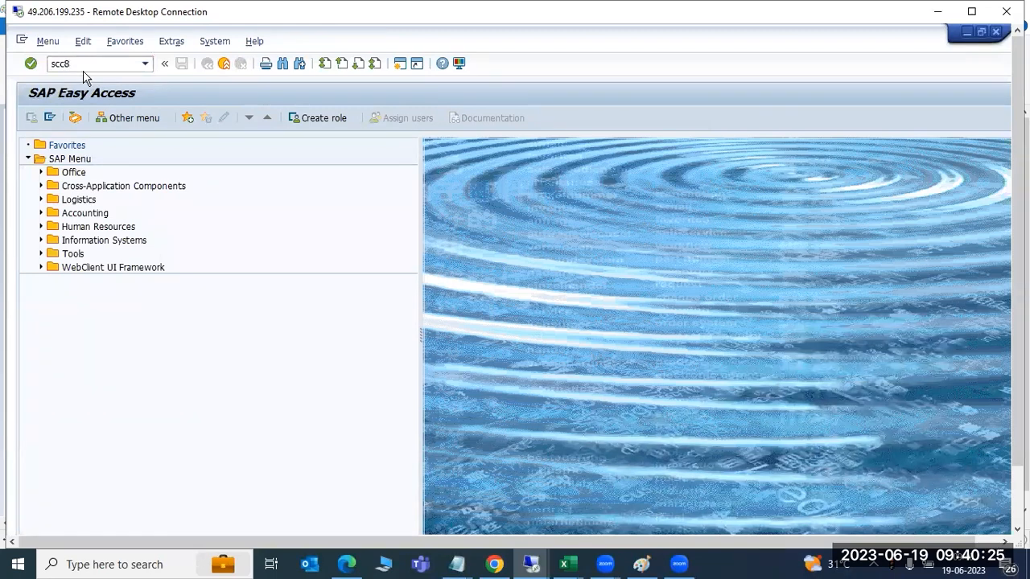
pyautogui.press('Return')
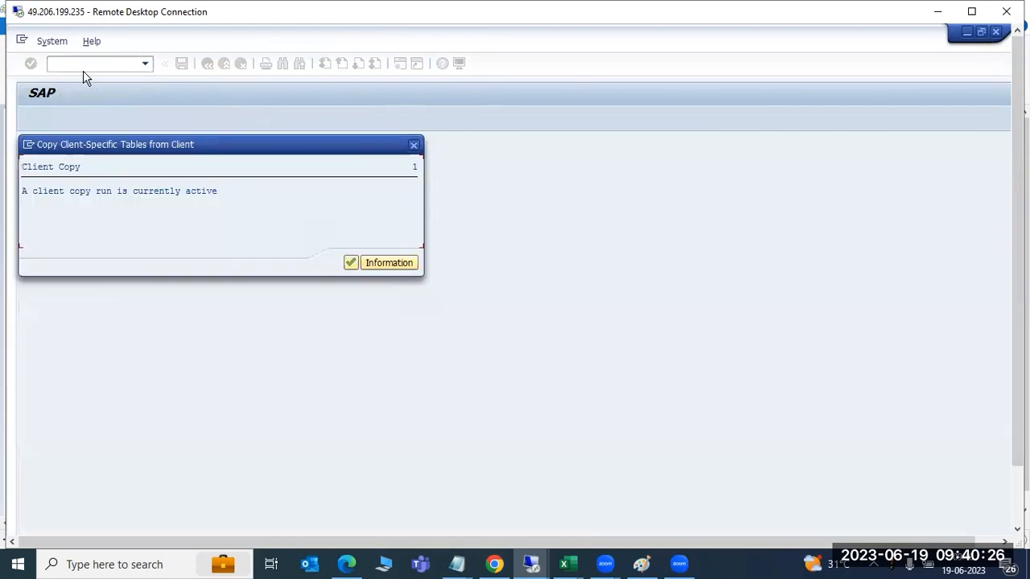
pyautogui.click(350, 262)
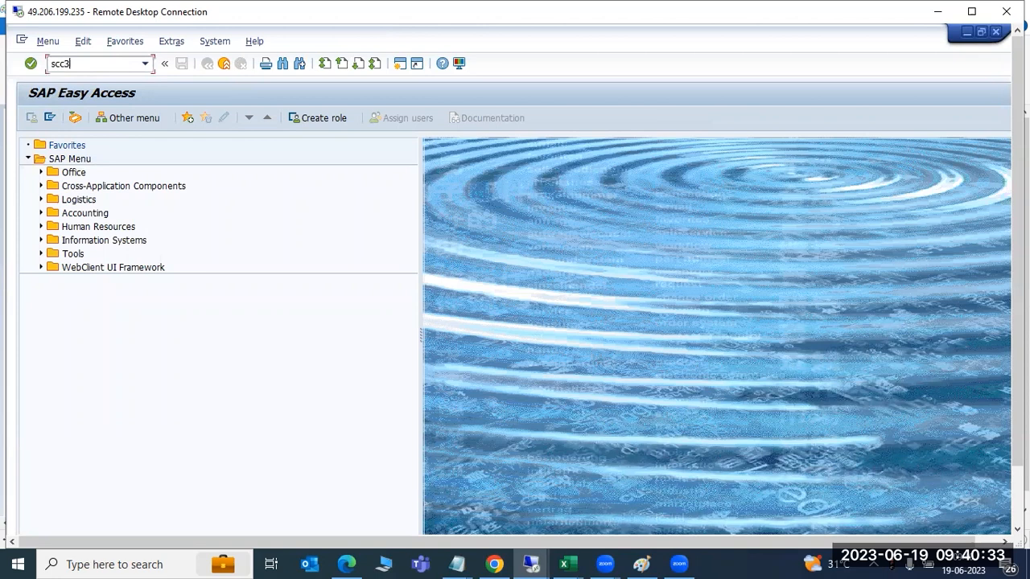
# Step: In SCC3, list the export logs and open the latest client 000 export's details
pyautogui.press('Return')
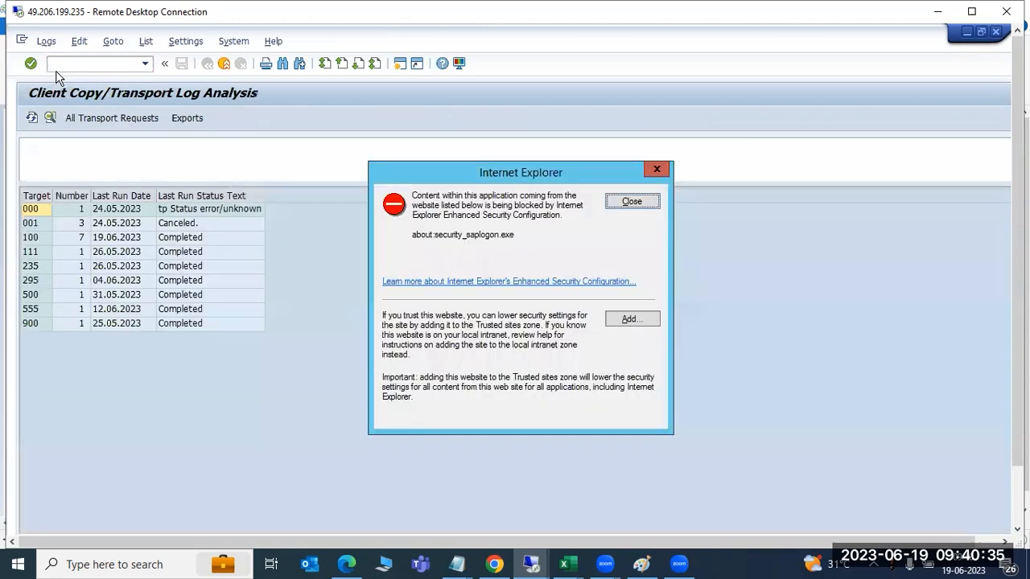
pyautogui.click(637, 202)
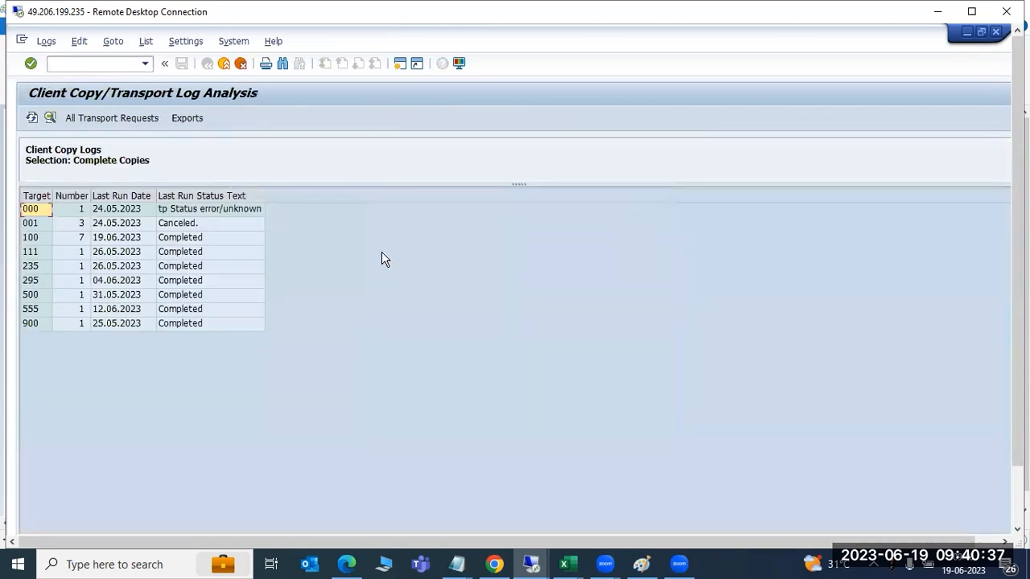
pyautogui.click(183, 118)
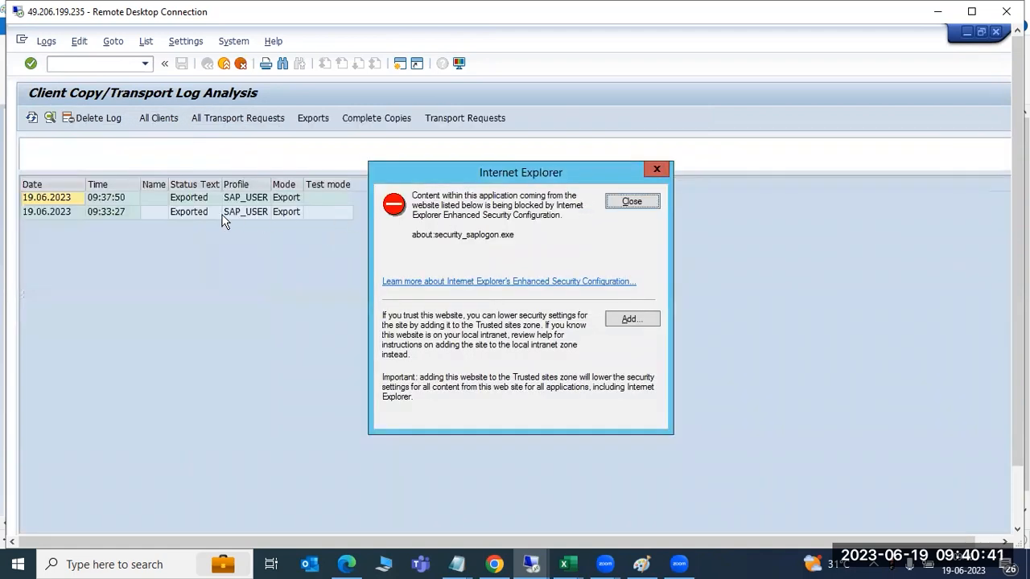
pyautogui.click(618, 199)
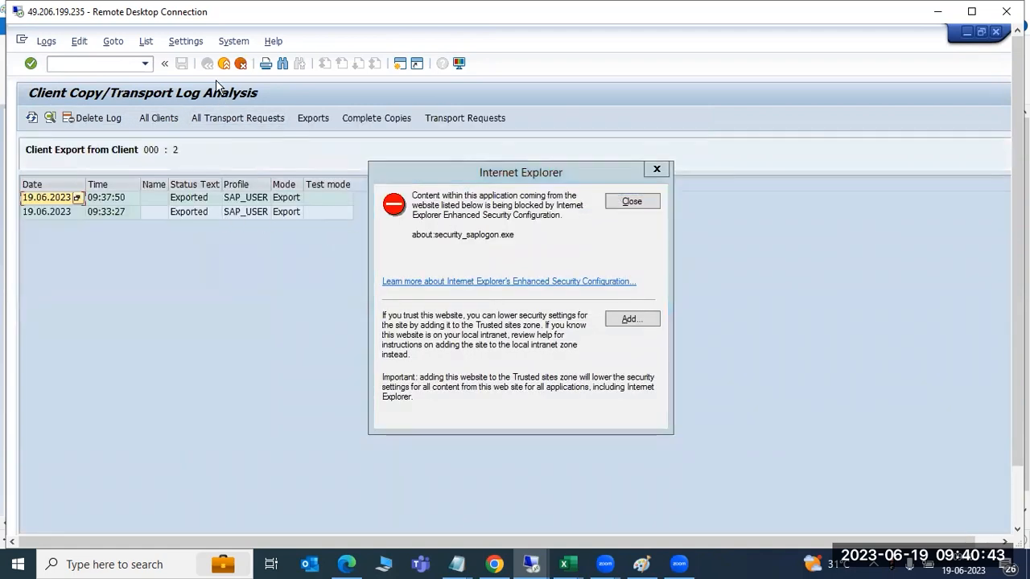
pyautogui.click(626, 202)
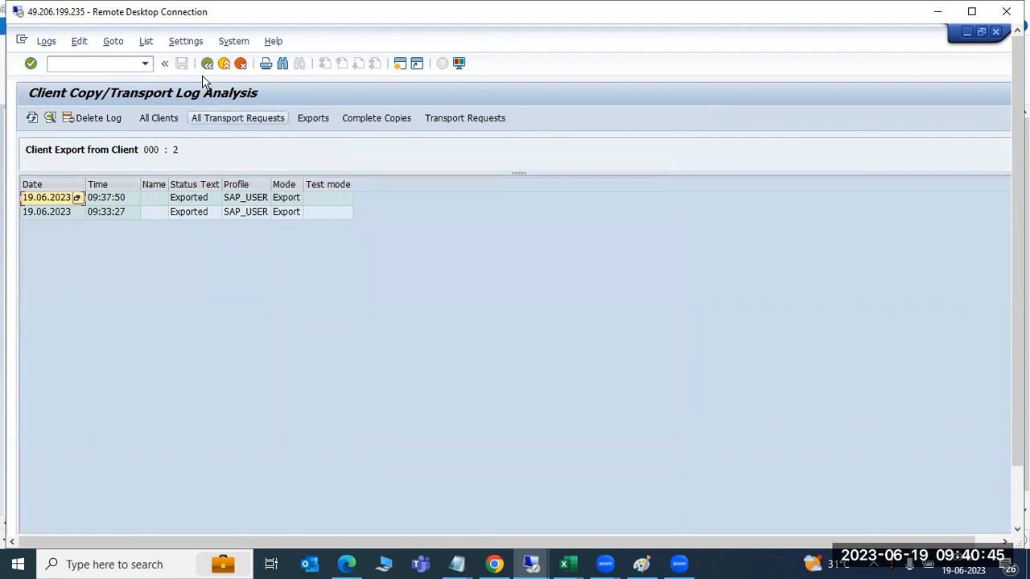
pyautogui.doubleClick(184, 198)
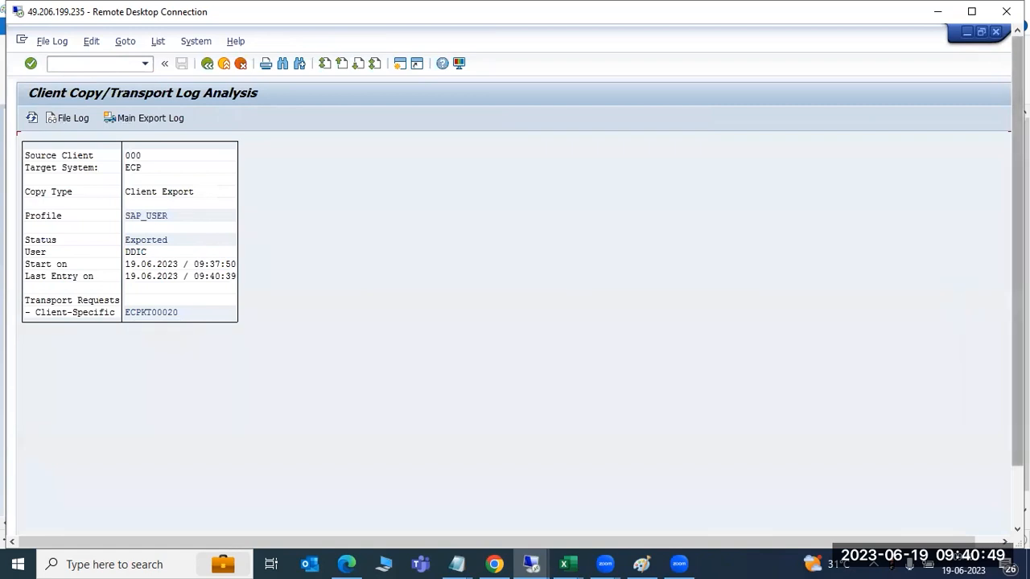
# Step: In the ECP Easy Access session, run SCC7 and select its error message text
pyautogui.moveTo(248, 521)
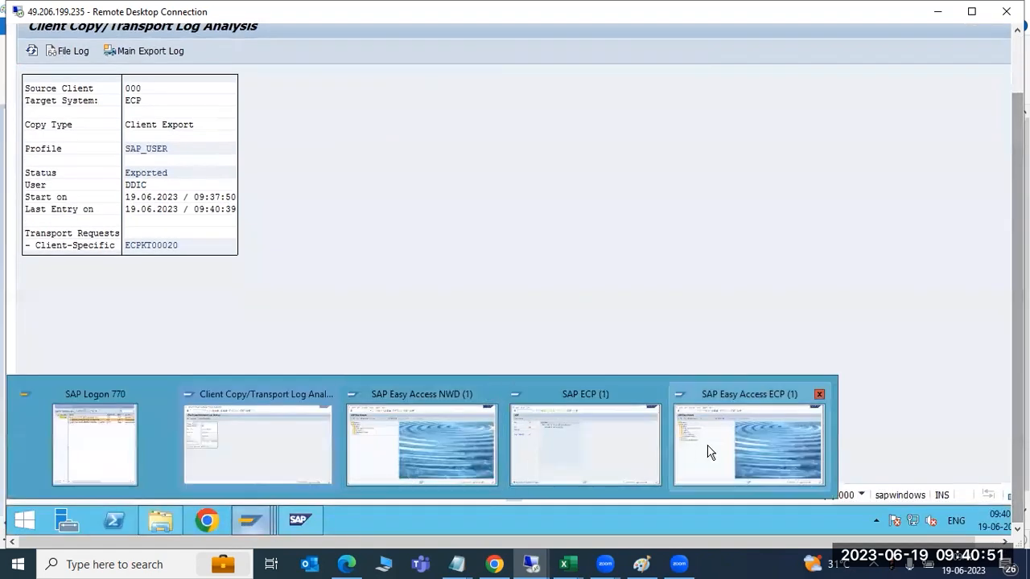
pyautogui.click(710, 452)
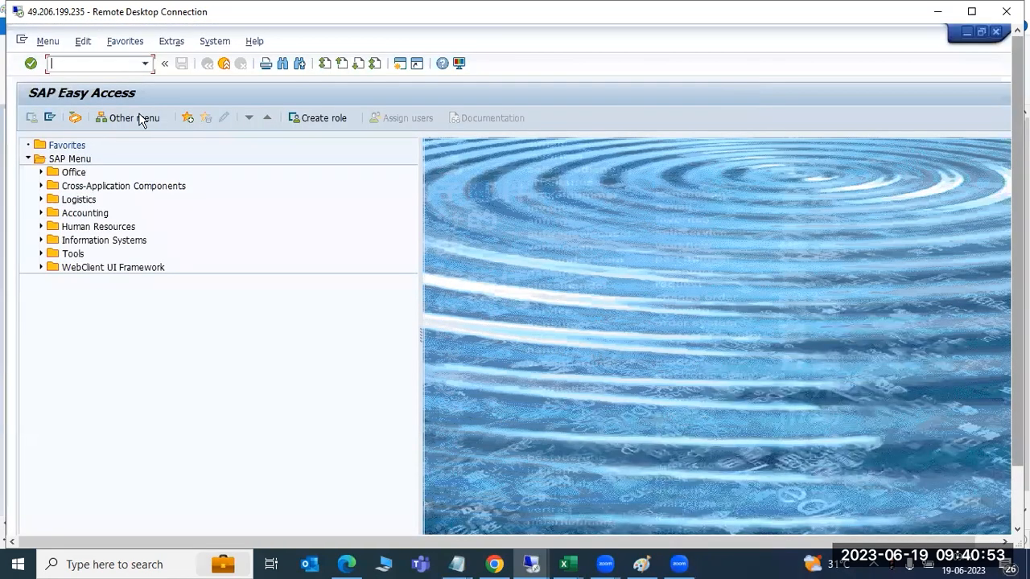
pyautogui.write('scc7')
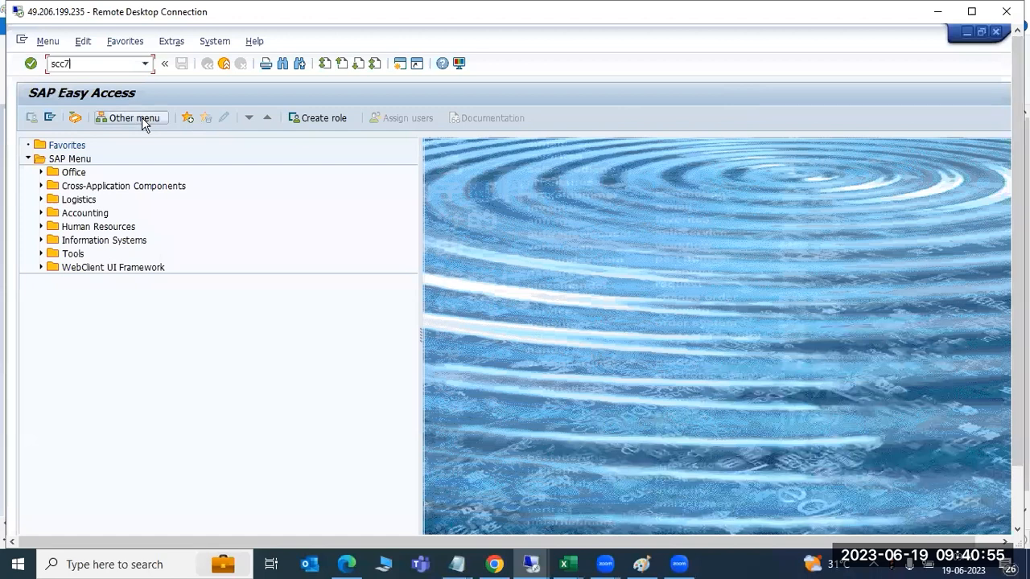
pyautogui.press('Return')
pyautogui.moveTo(124, 386); pyautogui.dragTo(317, 387)
pyautogui.click(357, 445)
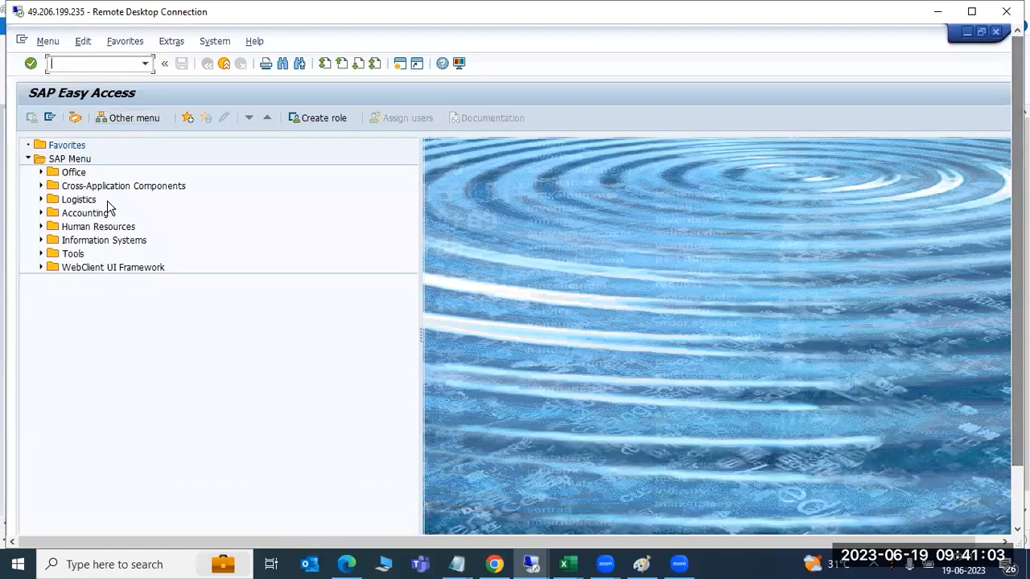
# Step: In SCC4, set client 100's copy protection to level 0, no restriction, and save
pyautogui.write('scc4')
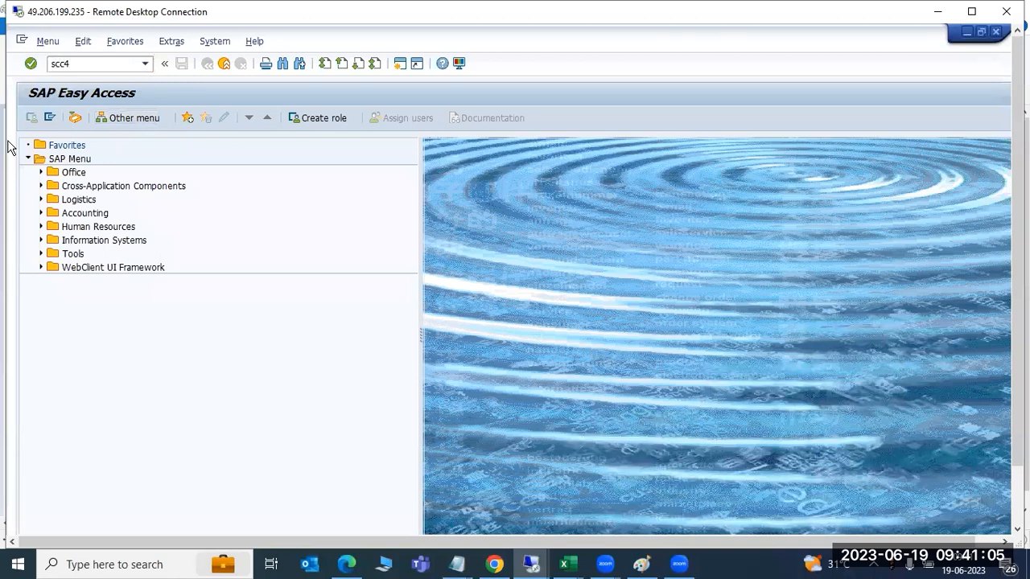
pyautogui.press('Return')
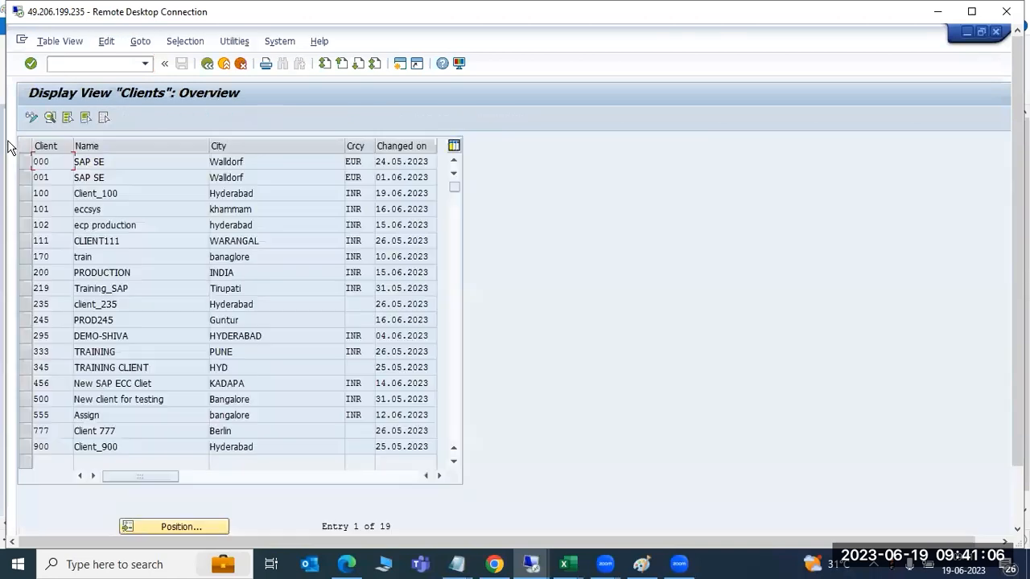
pyautogui.doubleClick(55, 193)
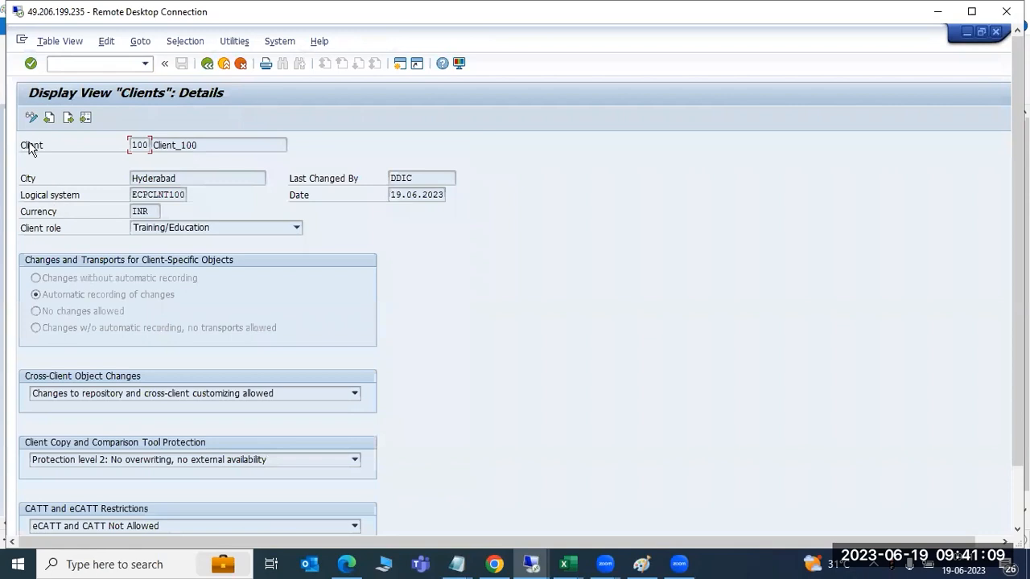
pyautogui.click(31, 117)
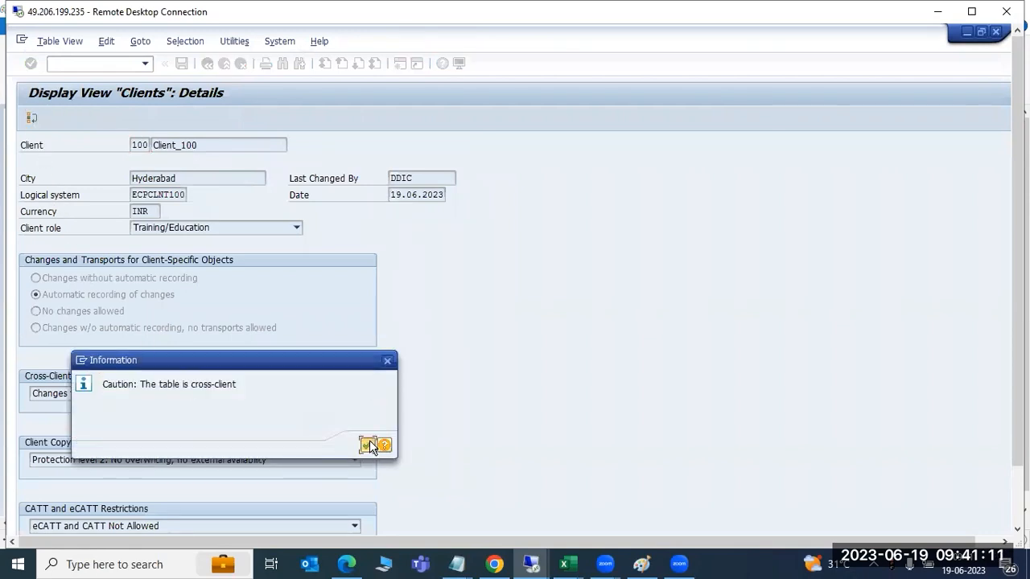
pyautogui.click(368, 444)
pyautogui.doubleClick(41, 194)
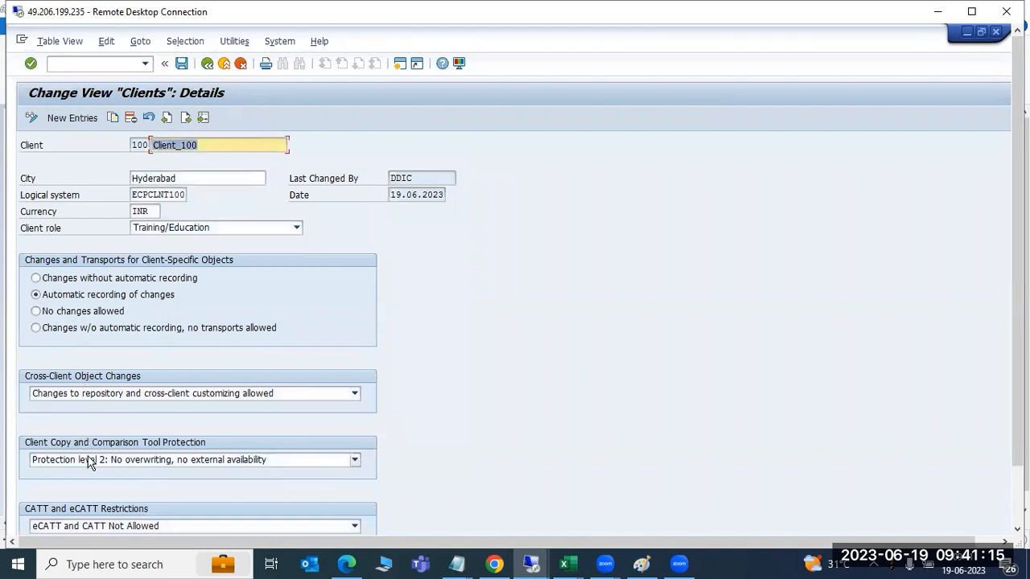
pyautogui.click(89, 463)
pyautogui.click(85, 471)
pyautogui.hotkey('ctrl', 's')
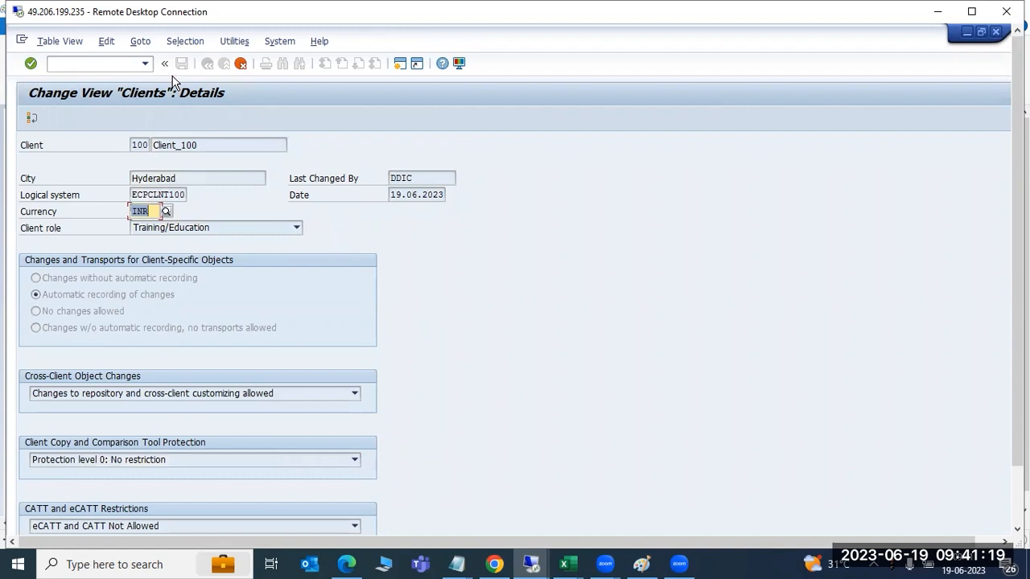
# Step: Re-enter client 100's currency as INR and return to the clients overview
pyautogui.moveTo(1018, 378)
pyautogui.mouseDown()
pyautogui.moveTo(1017, 431)
pyautogui.moveTo(1017, 370)
pyautogui.mouseUp()
pyautogui.click(152, 211)
pyautogui.press('BackSpace')
pyautogui.press('BackSpace')
pyautogui.press('BackSpace')
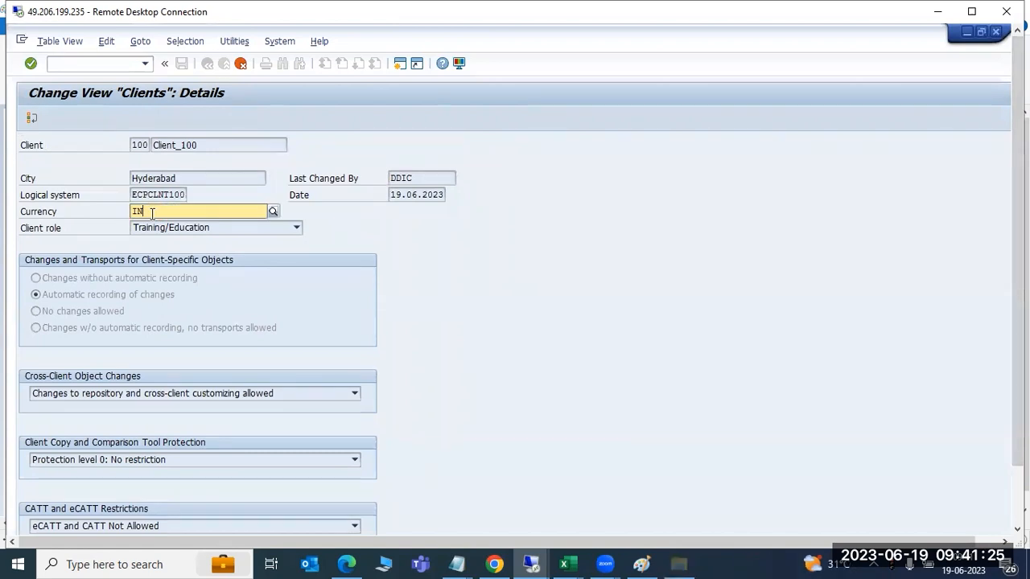
pyautogui.write('INR')
pyautogui.press('Return')
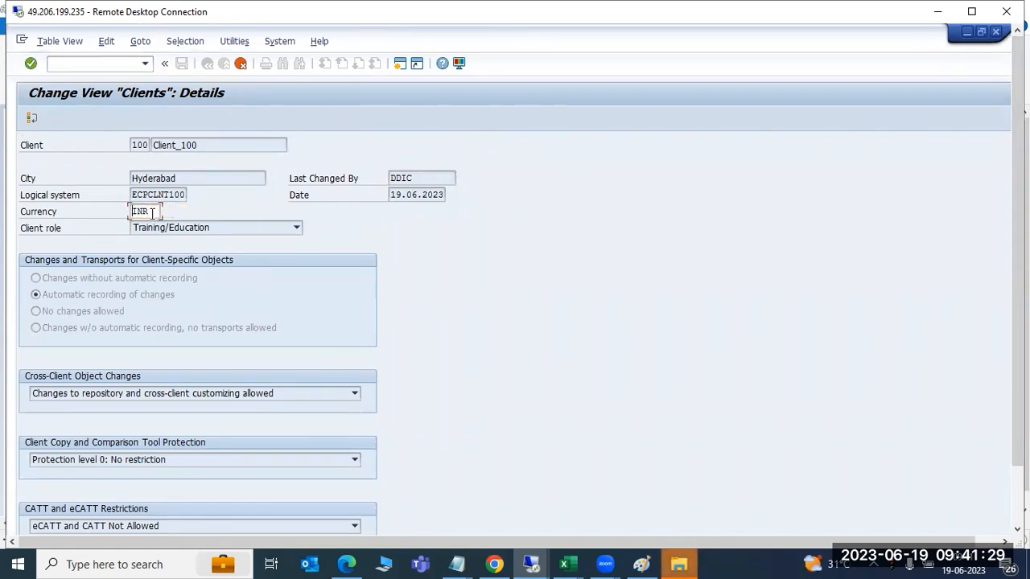
pyautogui.click(33, 119)
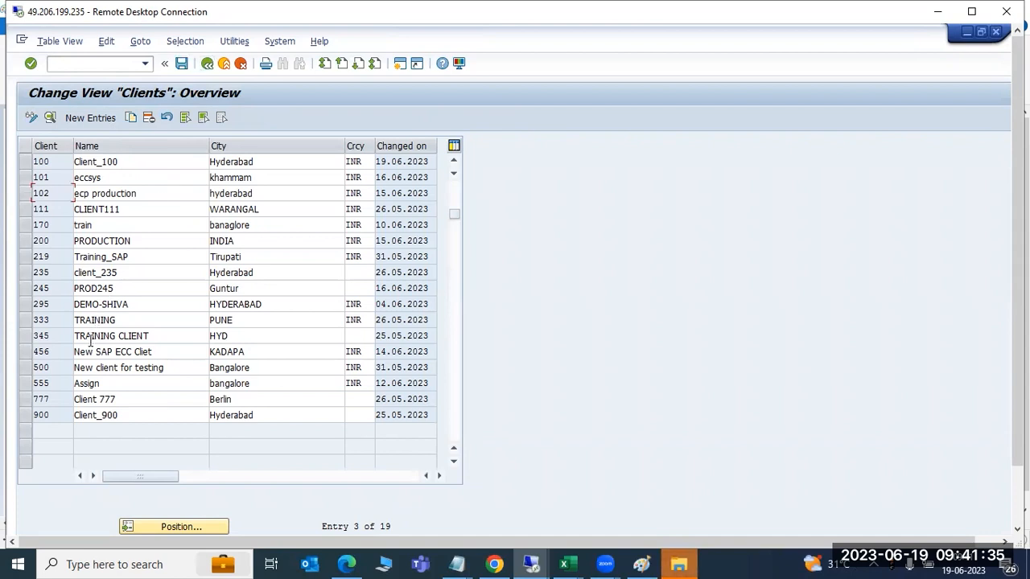
# Step: Save client 111 with protection level 0, no restriction, then exit to SAP Easy Access
pyautogui.doubleClick(48, 209)
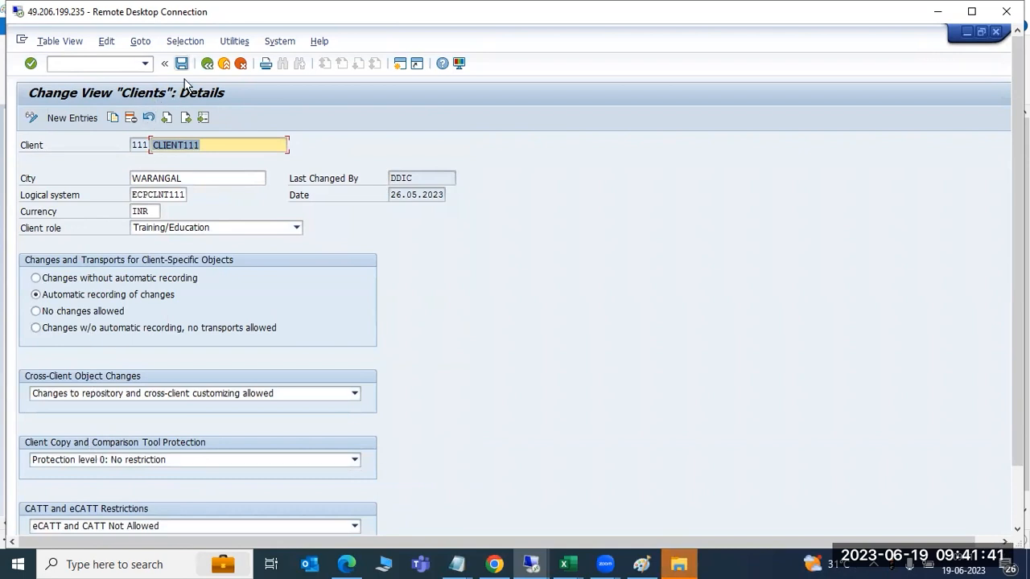
pyautogui.click(103, 462)
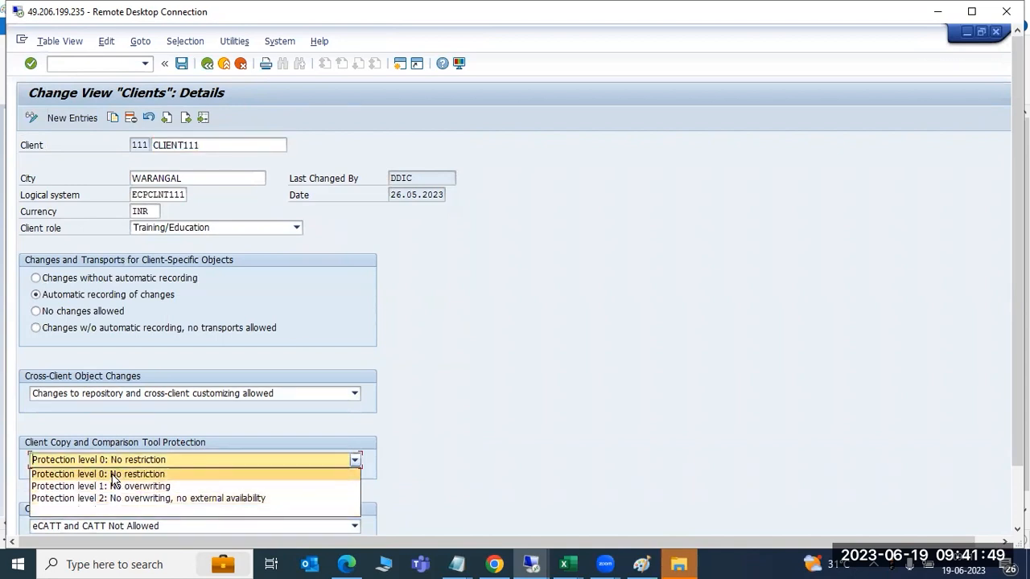
pyautogui.click(111, 475)
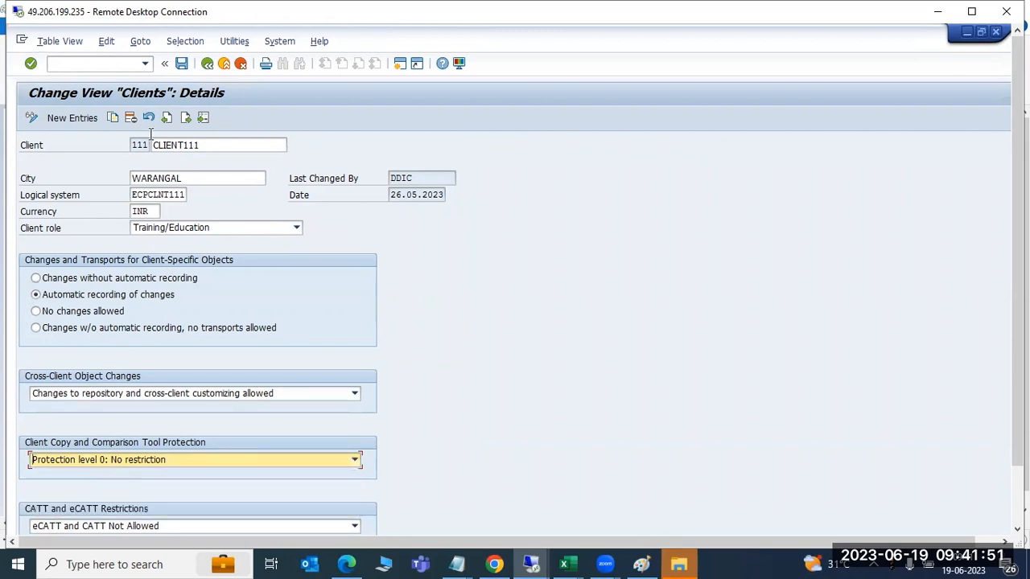
pyautogui.click(182, 64)
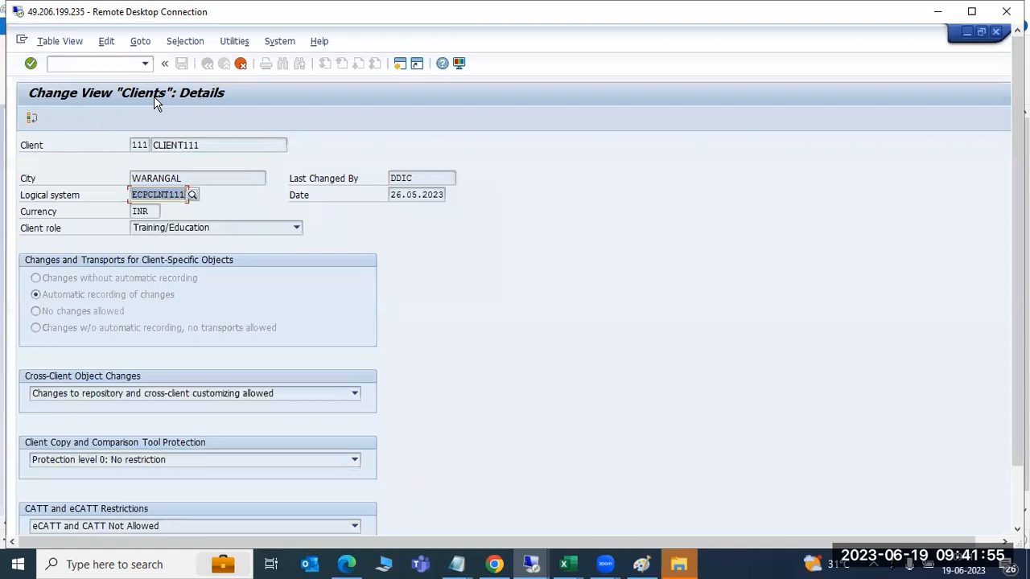
pyautogui.click(238, 73)
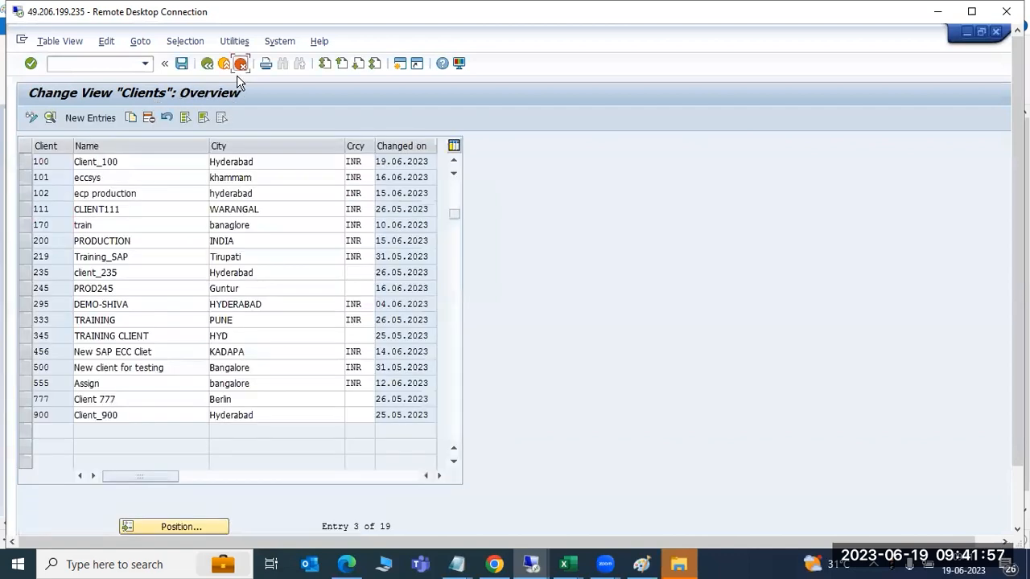
pyautogui.click(238, 72)
pyautogui.moveTo(1017, 249); pyautogui.dragTo(998, 244)
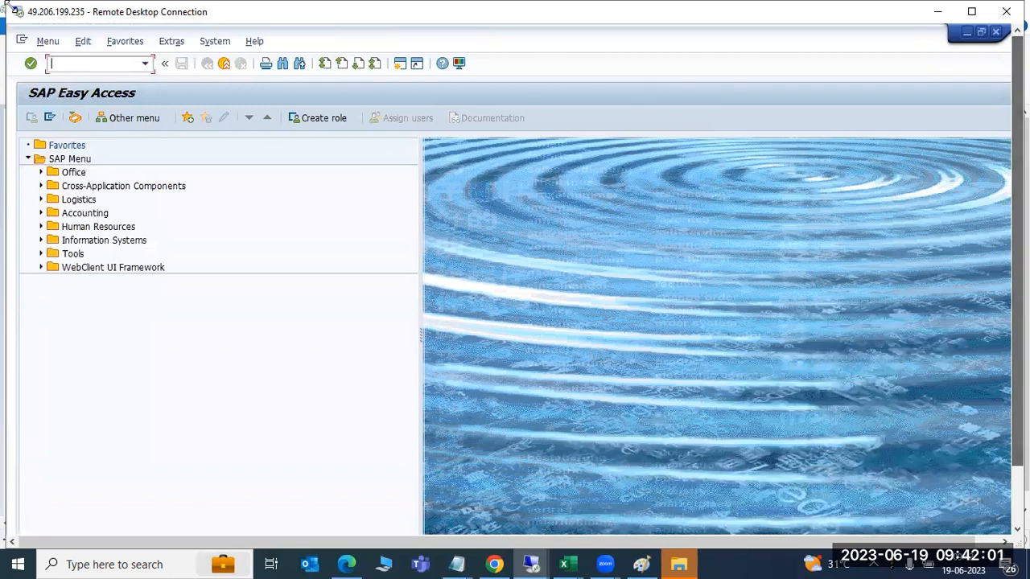
# Step: Switch to the client copy log window and start the client export transaction SCC8
pyautogui.moveTo(1016, 366); pyautogui.dragTo(1017, 427)
pyautogui.moveTo(246, 523)
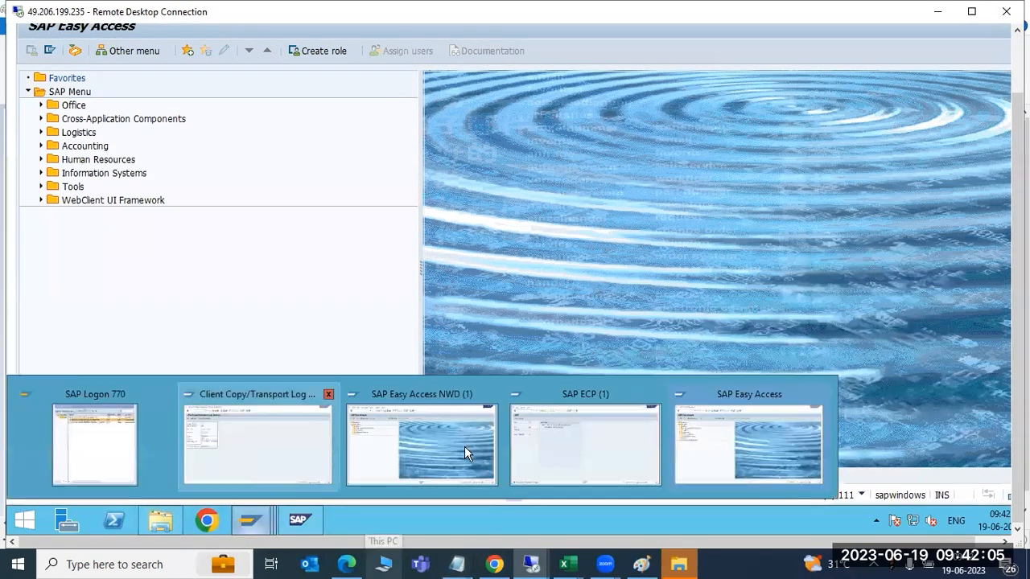
pyautogui.click(280, 455)
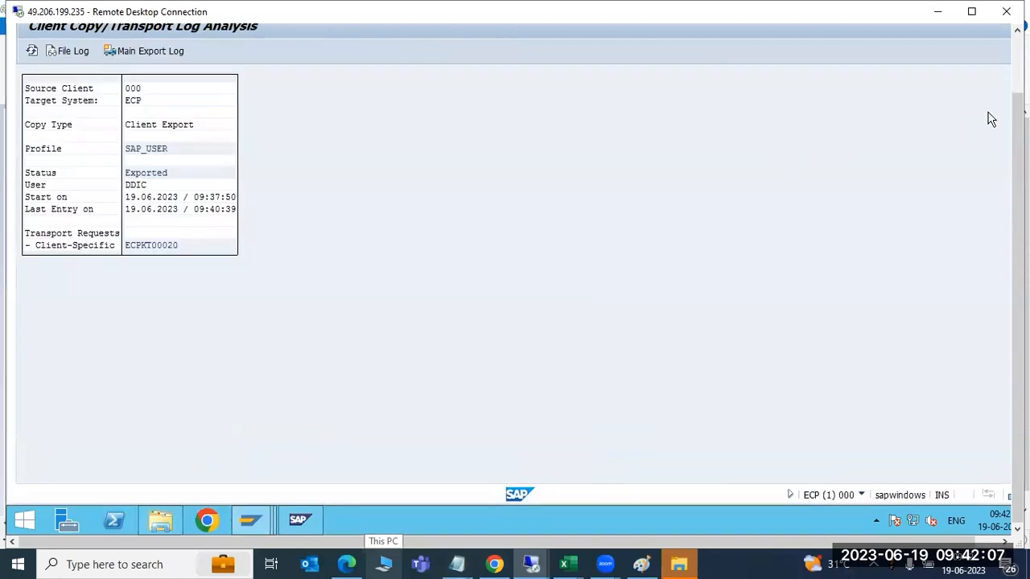
pyautogui.moveTo(1018, 402); pyautogui.dragTo(1017, 337)
pyautogui.write('/')
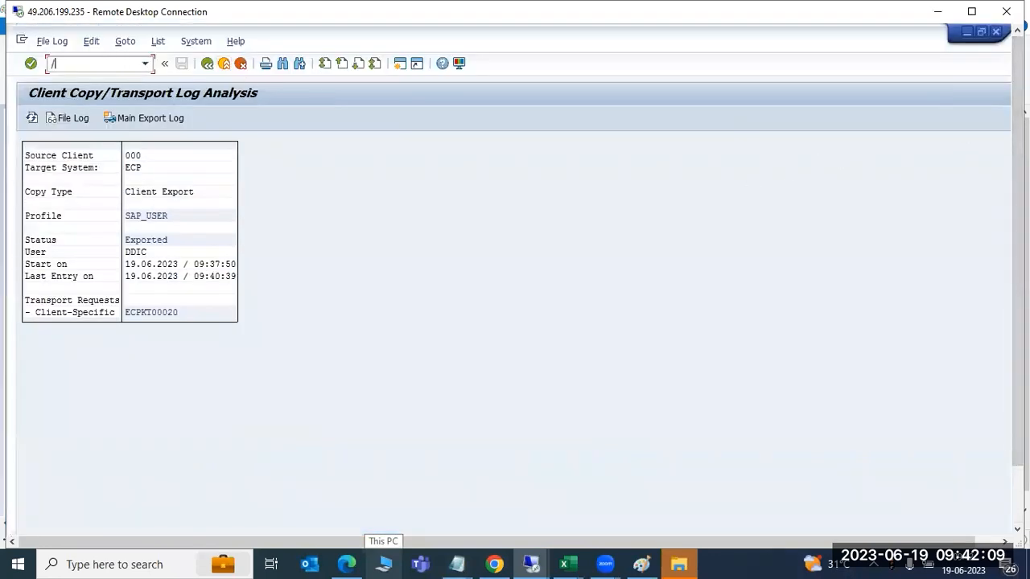
pyautogui.write('nscc')
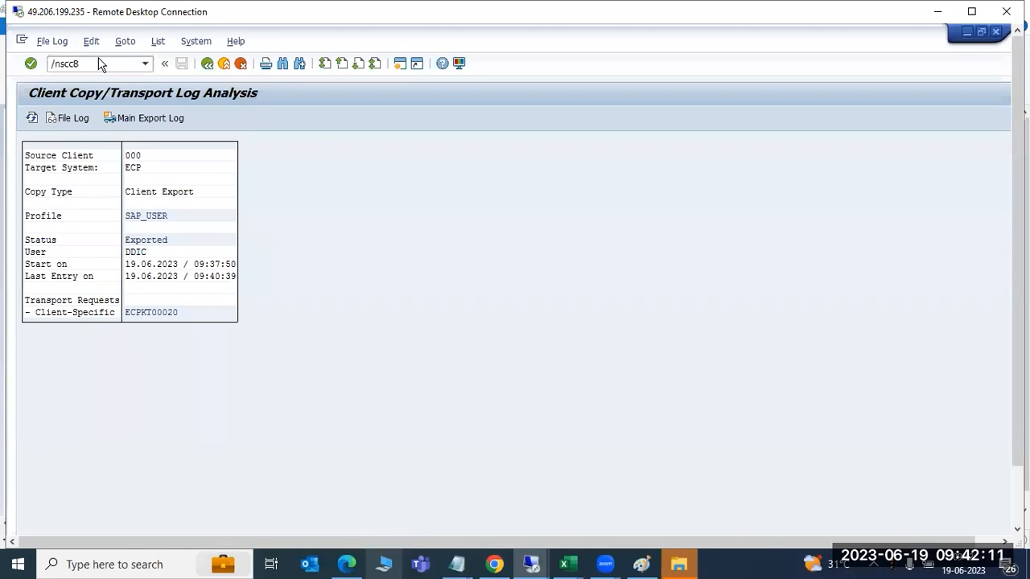
pyautogui.press('Return')
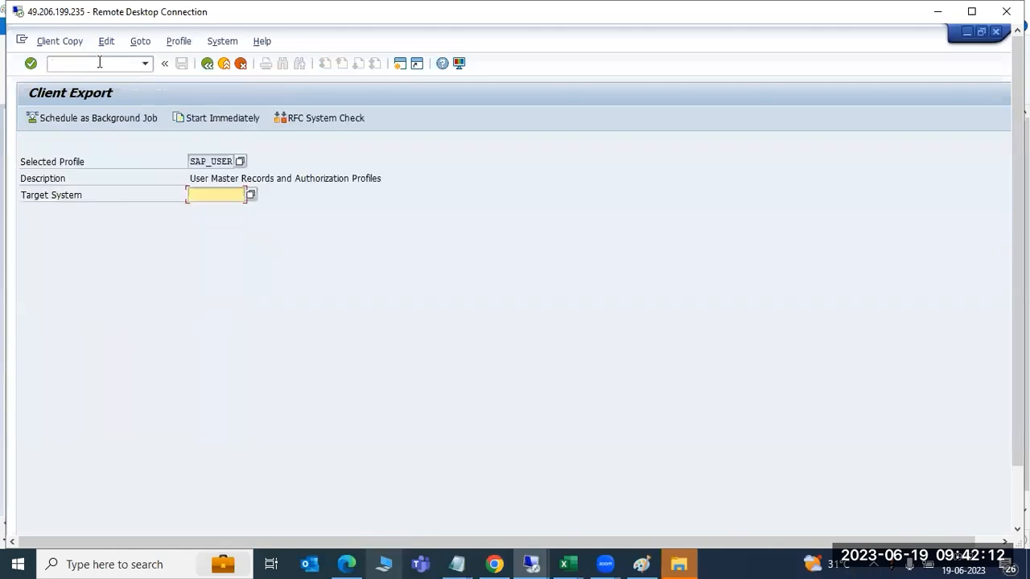
# Step: Set the export target system to ECP after briefly trying NWD and a target group
pyautogui.click(250, 195)
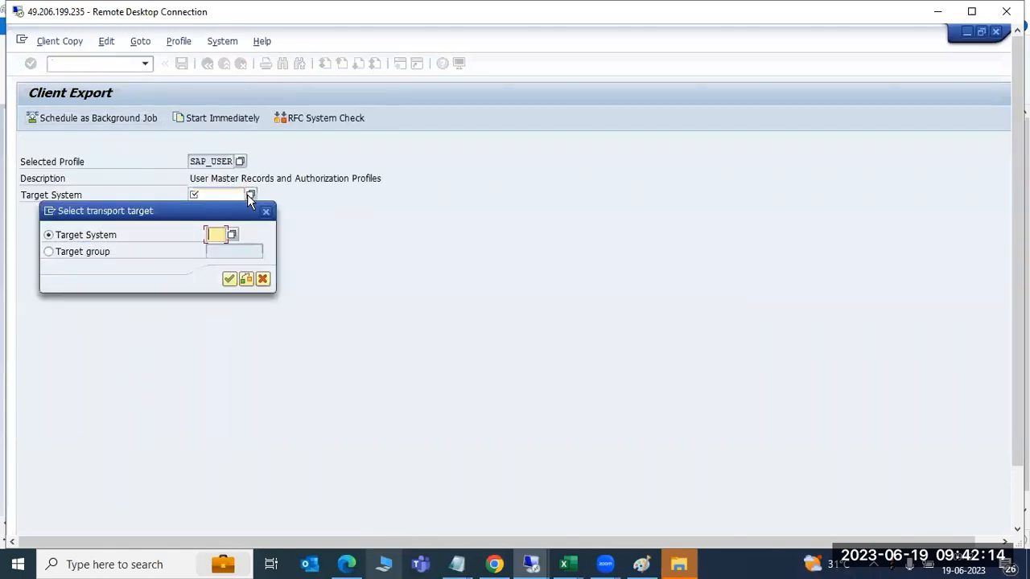
pyautogui.click(230, 235)
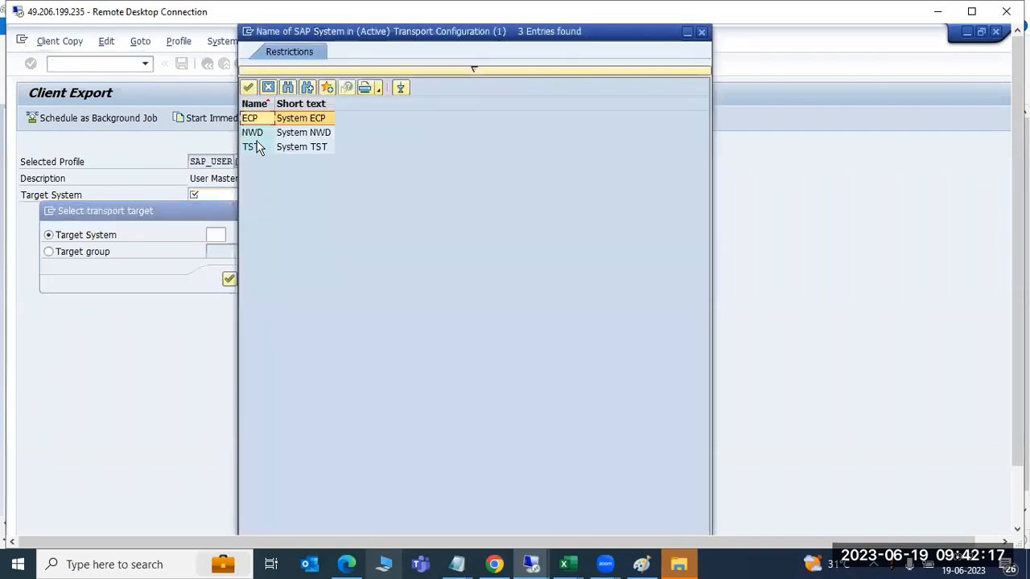
pyautogui.click(253, 133)
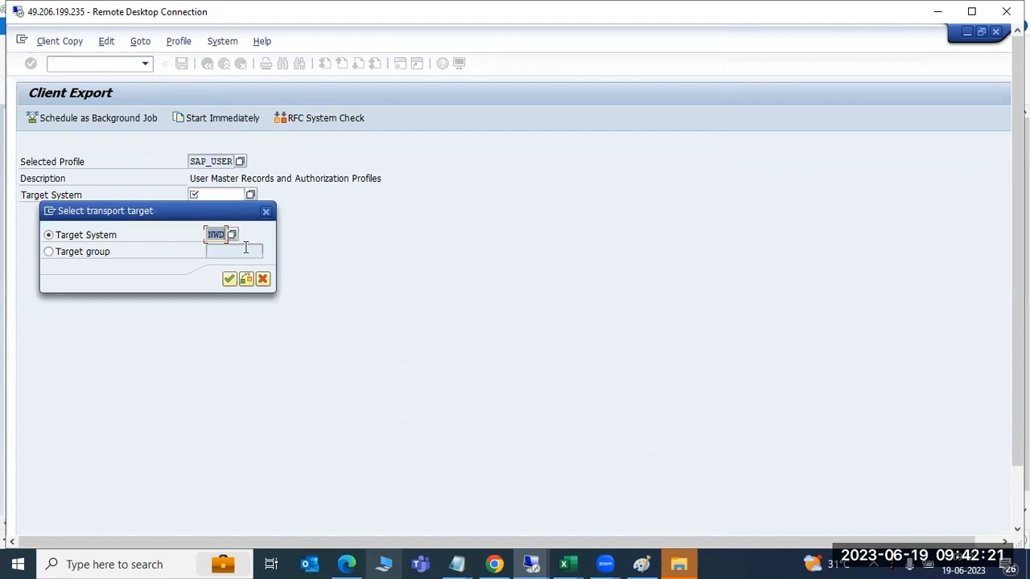
pyautogui.click(128, 251)
pyautogui.click(205, 251)
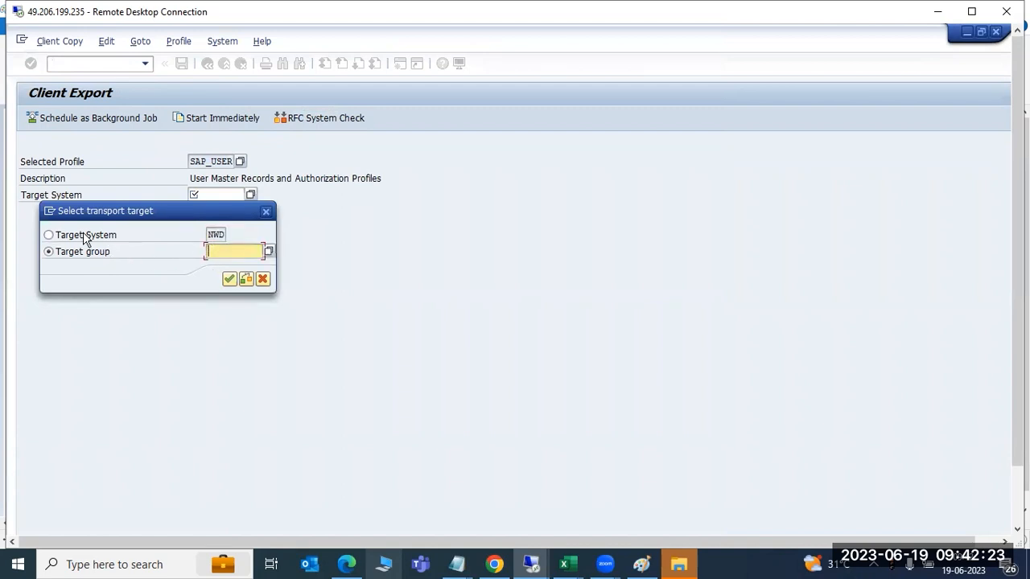
pyautogui.click(85, 236)
pyautogui.click(231, 235)
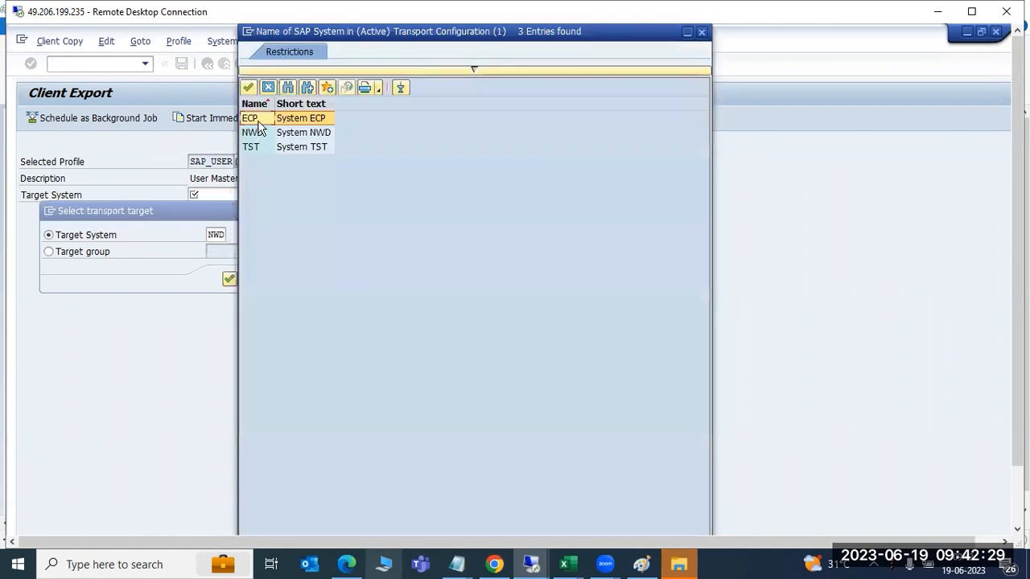
pyautogui.doubleClick(256, 121)
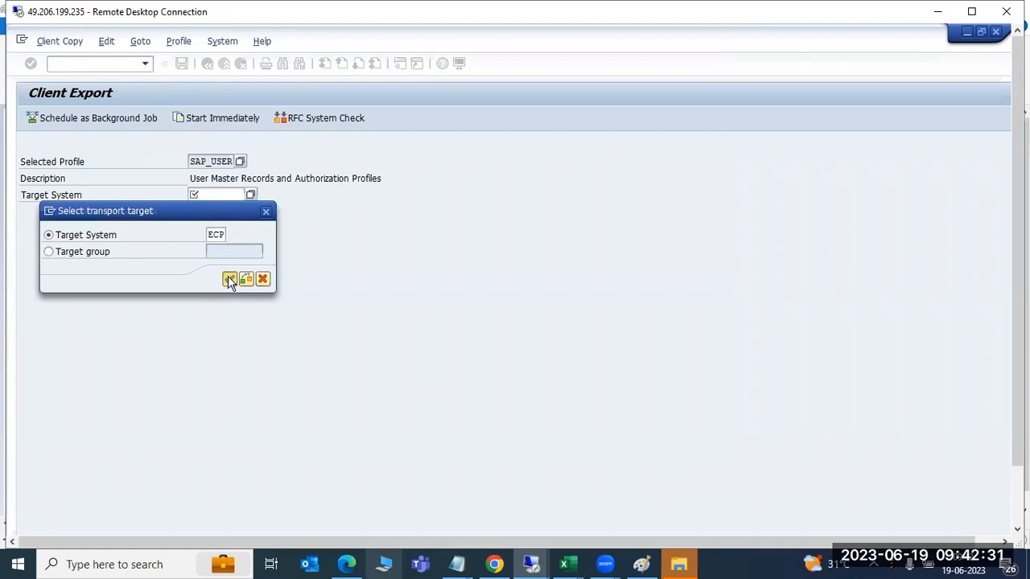
pyautogui.click(228, 278)
# Step: Schedule the export as an immediate background job and acknowledge the confirmation messages
pyautogui.click(91, 119)
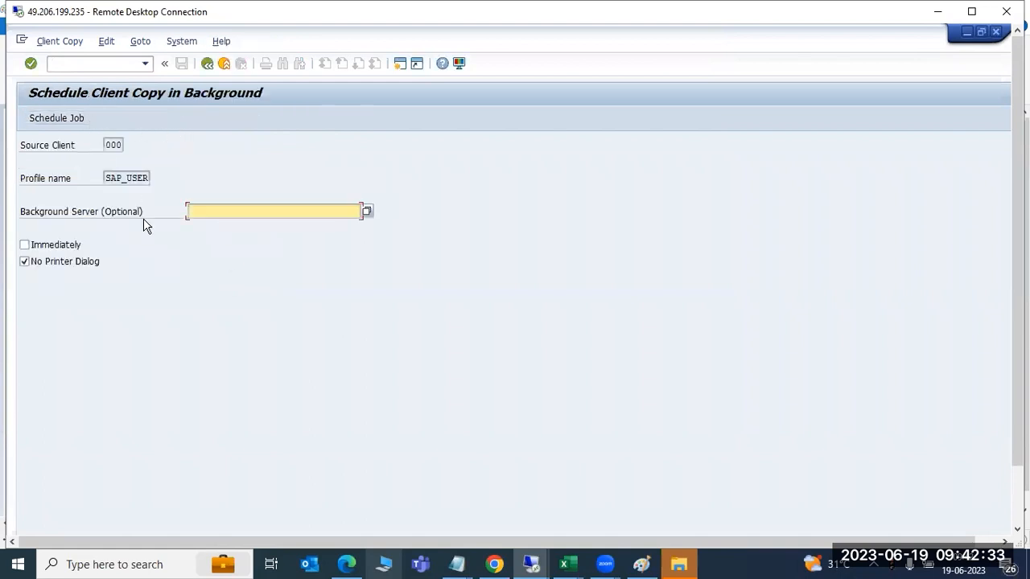
pyautogui.click(51, 243)
pyautogui.click(56, 117)
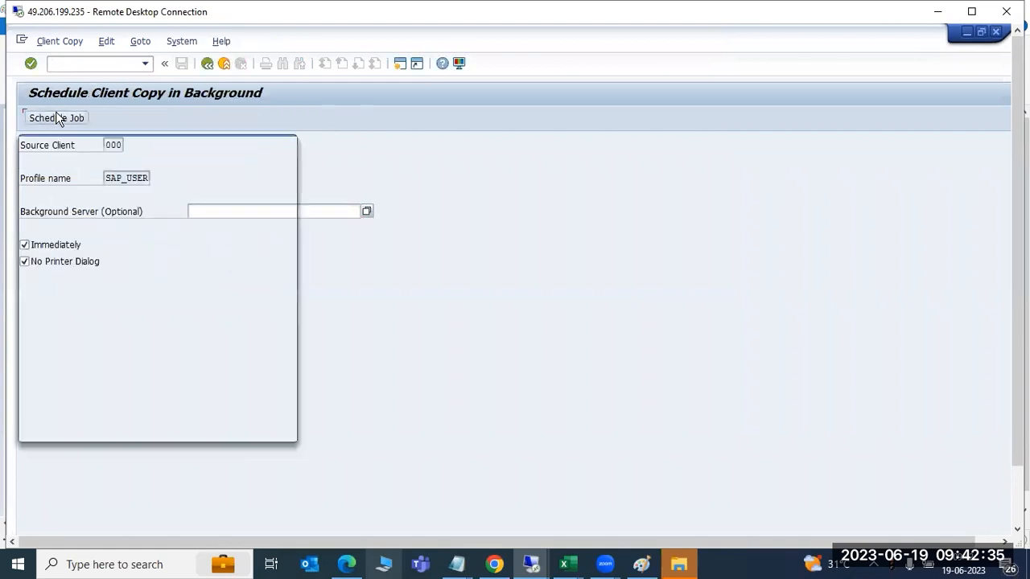
pyautogui.click(249, 428)
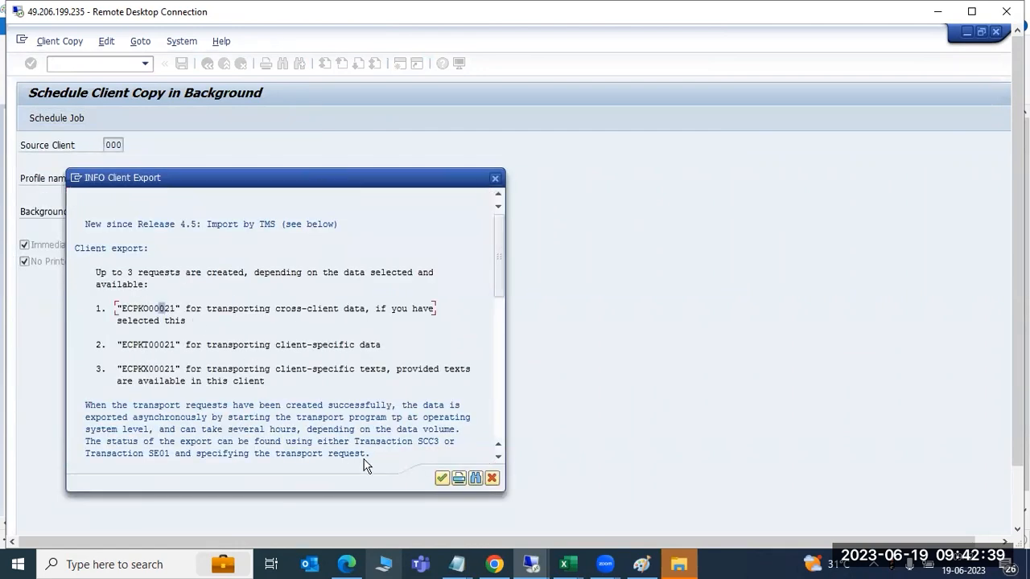
pyautogui.click(441, 480)
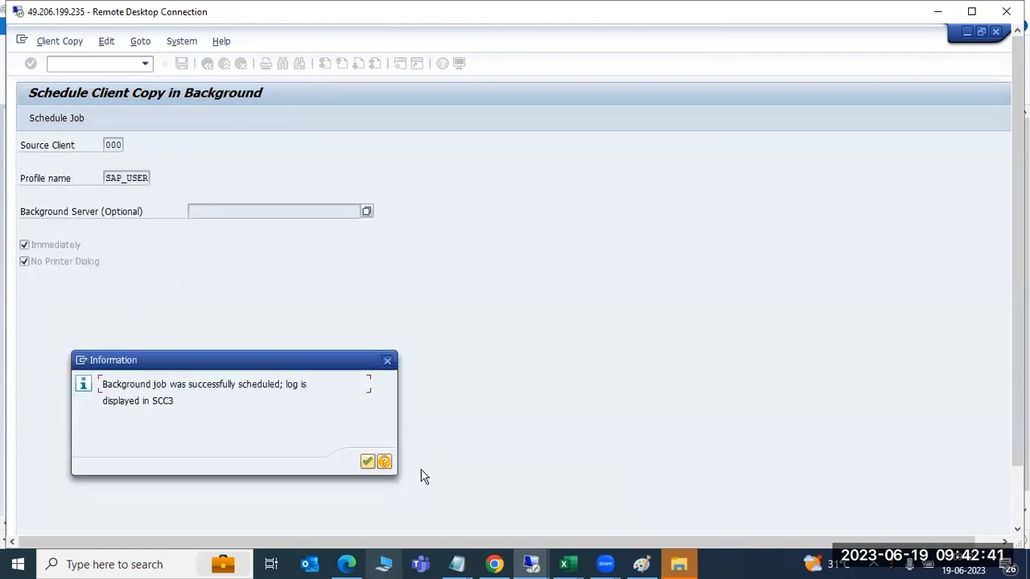
pyautogui.click(368, 461)
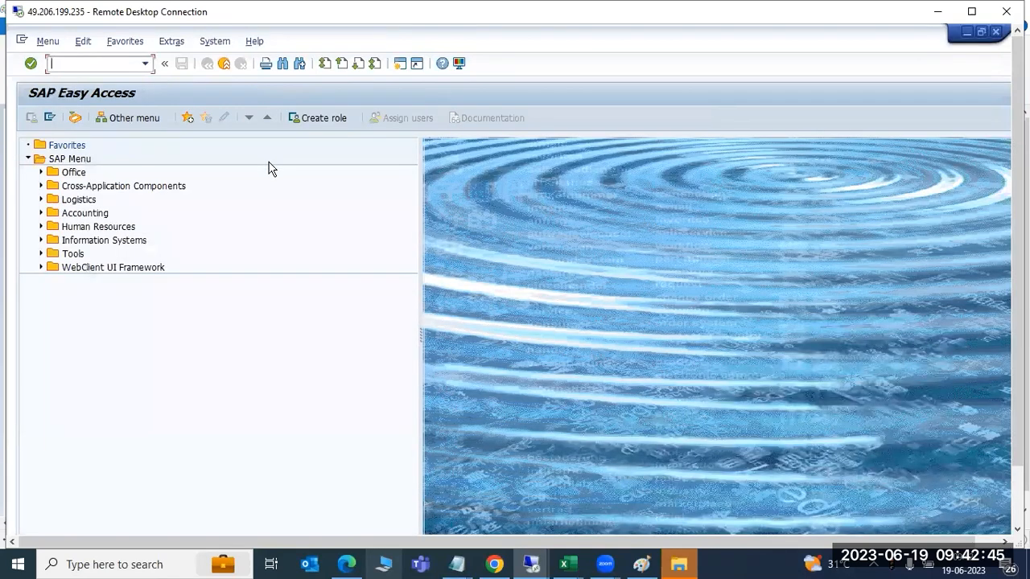
# Step: Run SCCL and acknowledge the notice that a client copy run is already active
pyautogui.moveTo(1017, 406); pyautogui.dragTo(1017, 457)
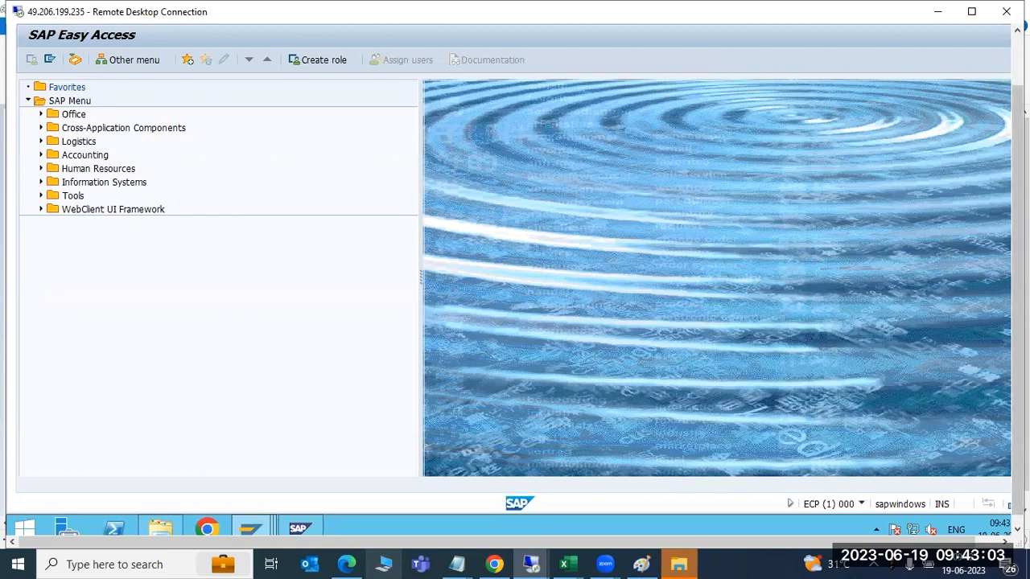
pyautogui.moveTo(1018, 153); pyautogui.dragTo(1017, 80)
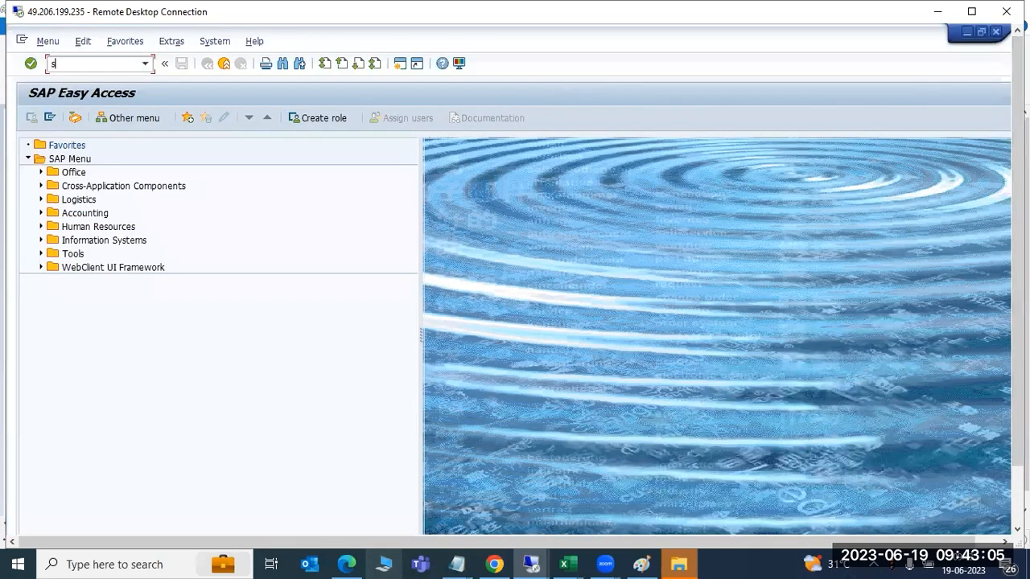
pyautogui.press('Return')
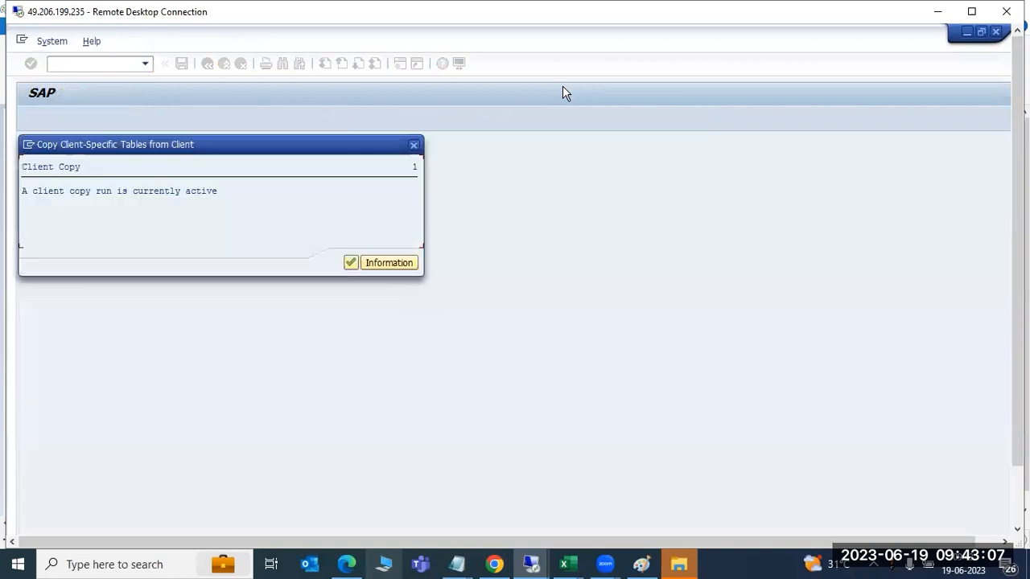
pyautogui.click(350, 262)
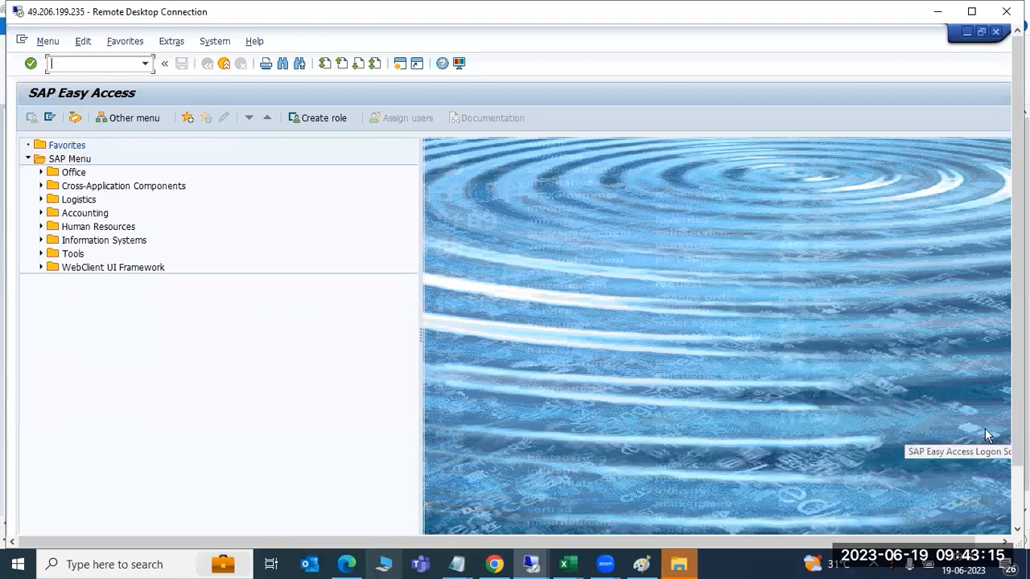
pyautogui.moveTo(1017, 431); pyautogui.dragTo(1017, 493)
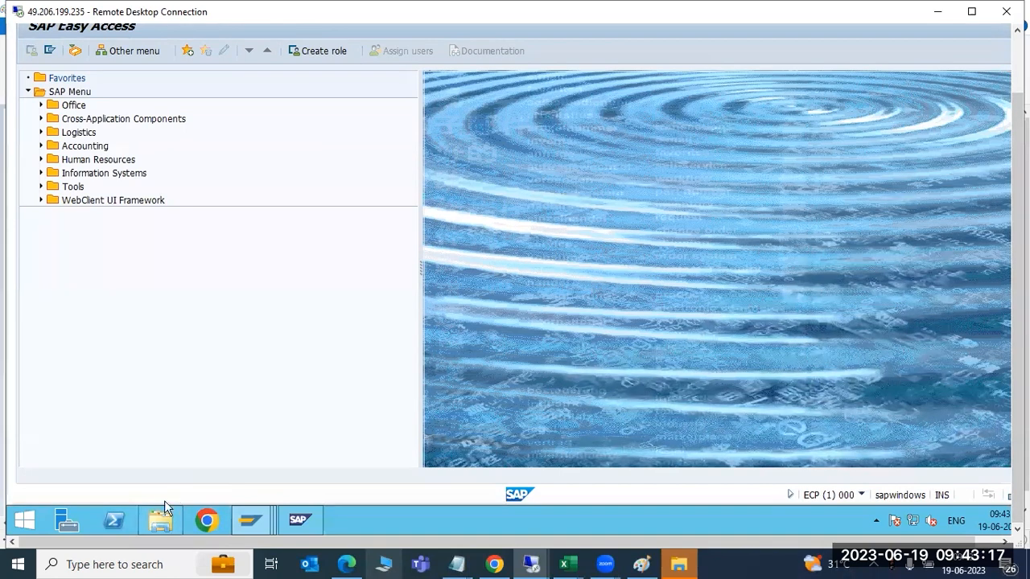
# Step: Check the new KT00021 file on SAP (E:), then switch to the NWD client 102 session
pyautogui.click(160, 521)
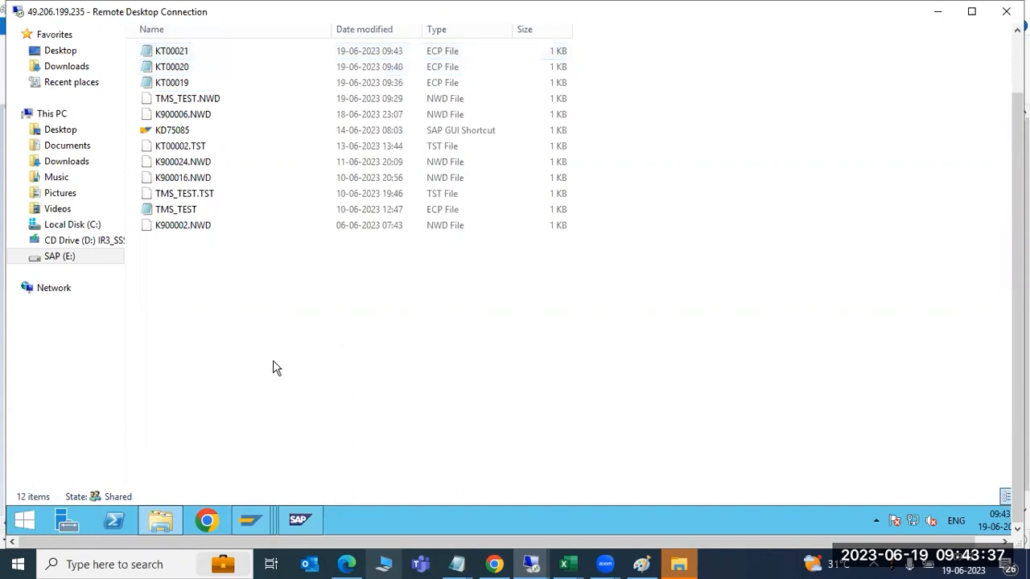
pyautogui.moveTo(247, 521)
pyautogui.click(241, 457)
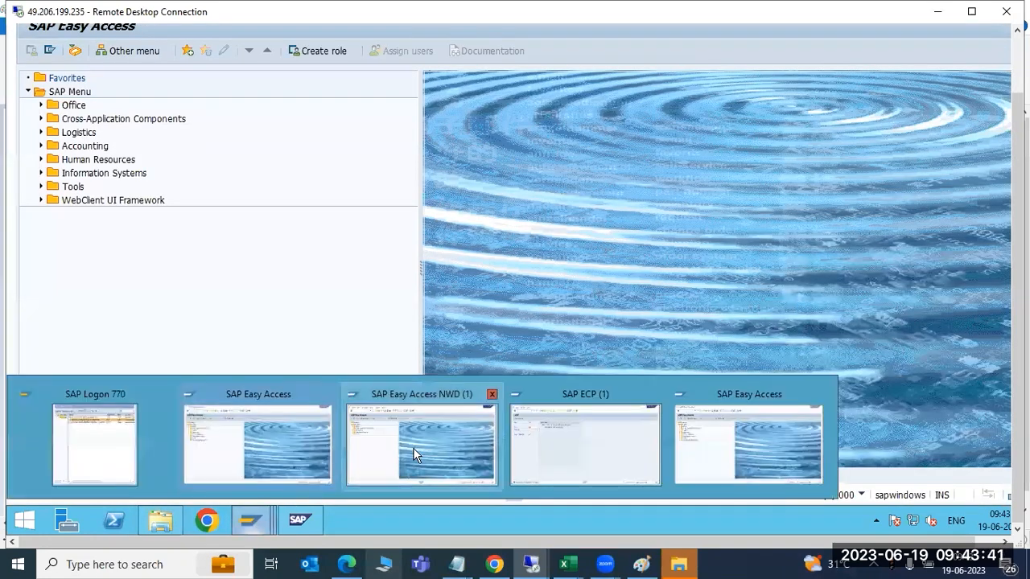
pyautogui.click(414, 451)
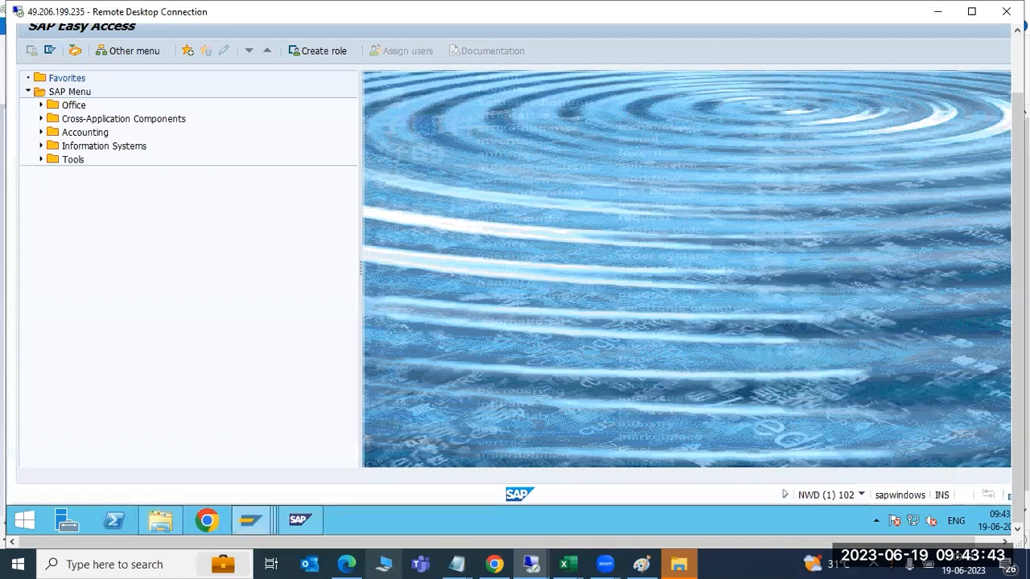
# Step: In ST22, list today's runtime errors, read the 09:32:43 RAISE_EXCEPTION dump, and go back
pyautogui.moveTo(1017, 181); pyautogui.dragTo(1017, 117)
pyautogui.write('st22')
pyautogui.press('Return')
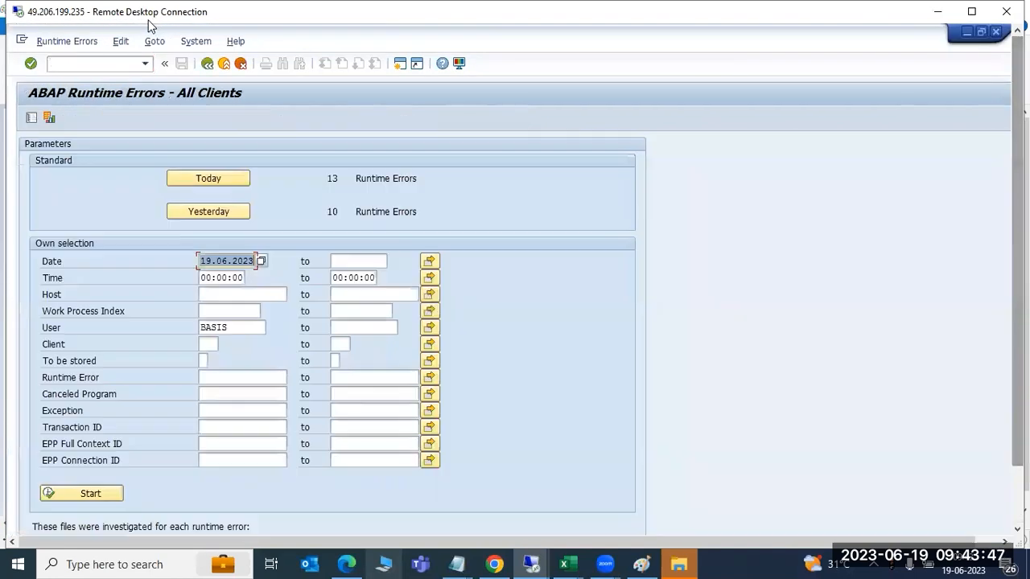
pyautogui.click(201, 178)
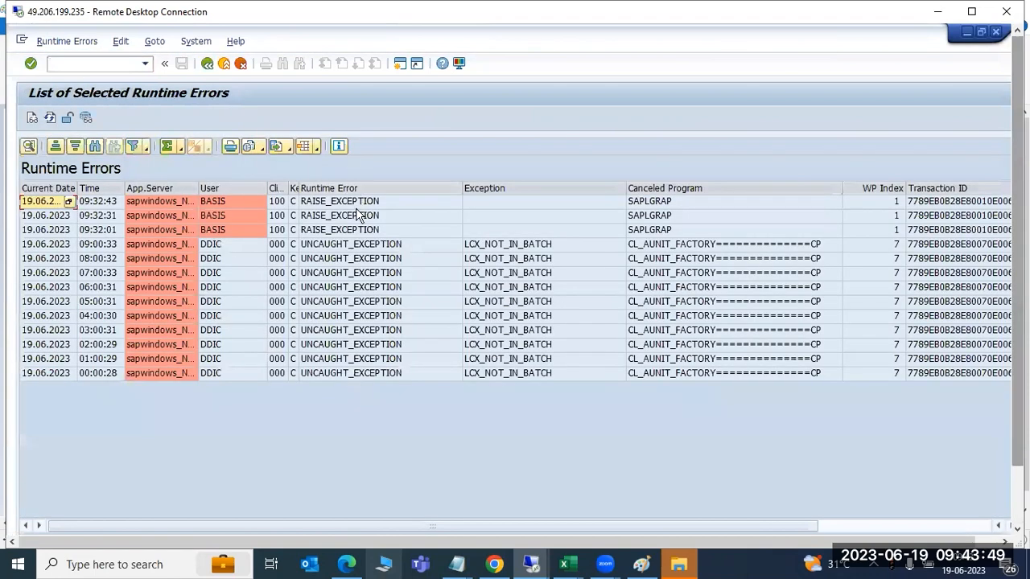
pyautogui.click(336, 229)
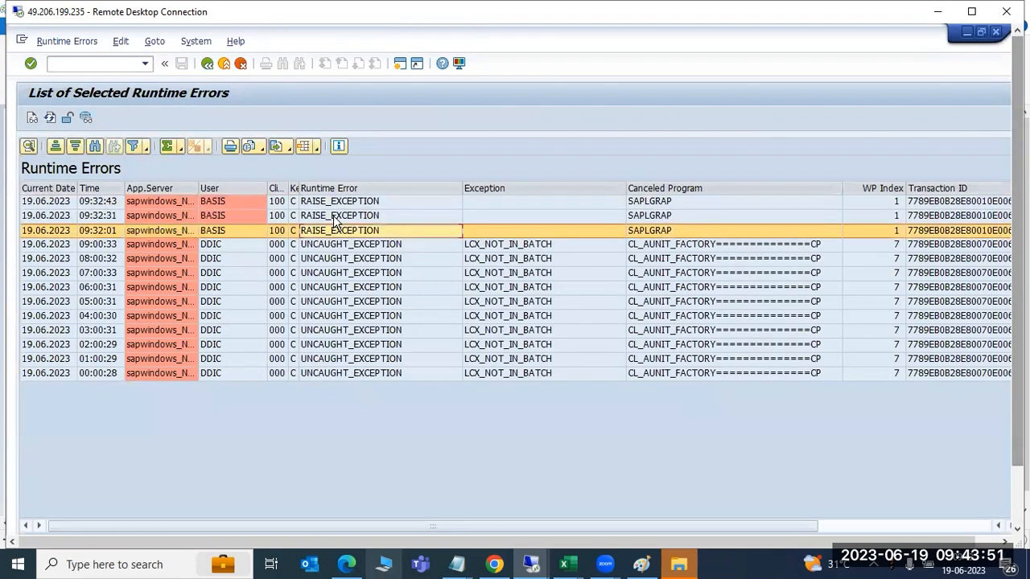
pyautogui.click(332, 207)
pyautogui.doubleClick(330, 207)
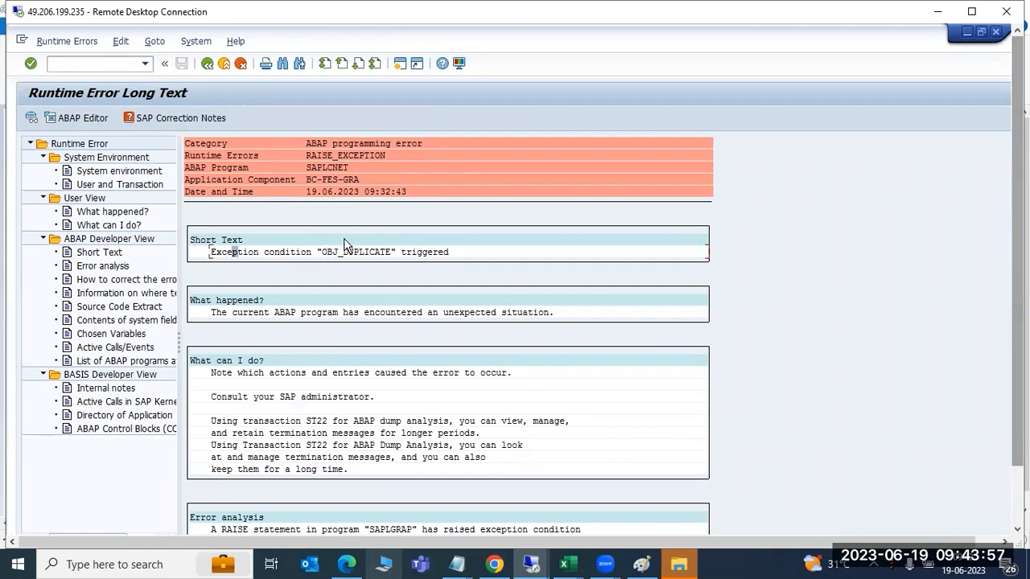
pyautogui.click(329, 314)
pyautogui.press('F3')
pyautogui.press('F3')
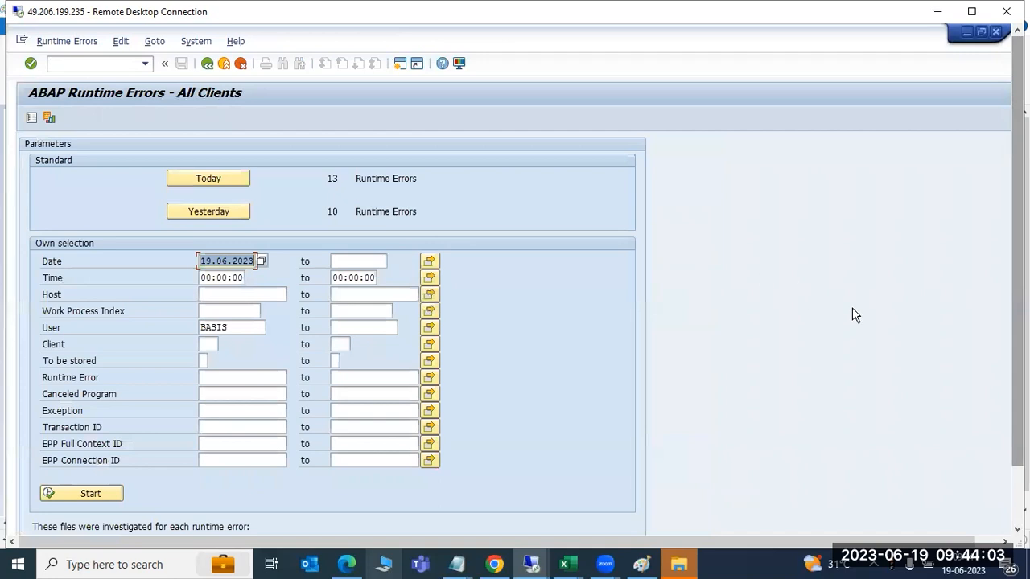
pyautogui.moveTo(1018, 346); pyautogui.dragTo(1000, 500)
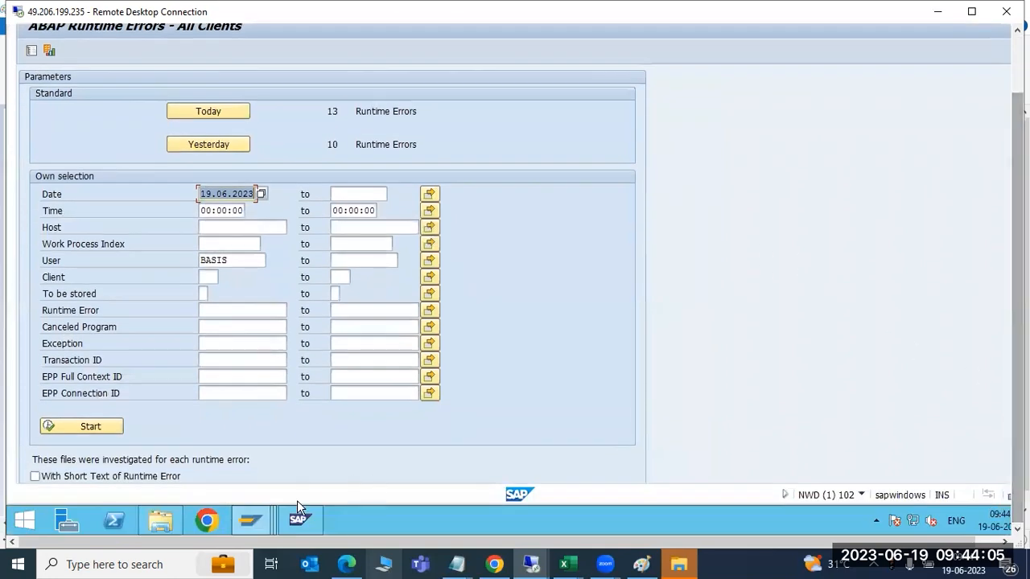
pyautogui.moveTo(241, 520)
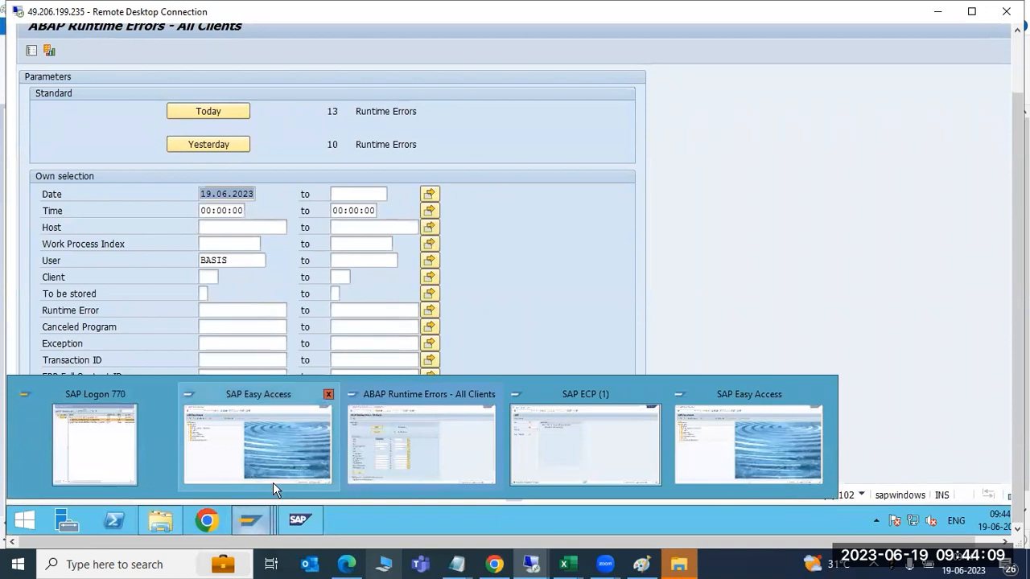
# Step: In the SAP Easy Access window, run SCCL and dismiss the client-copy-already-active notice
pyautogui.click(307, 444)
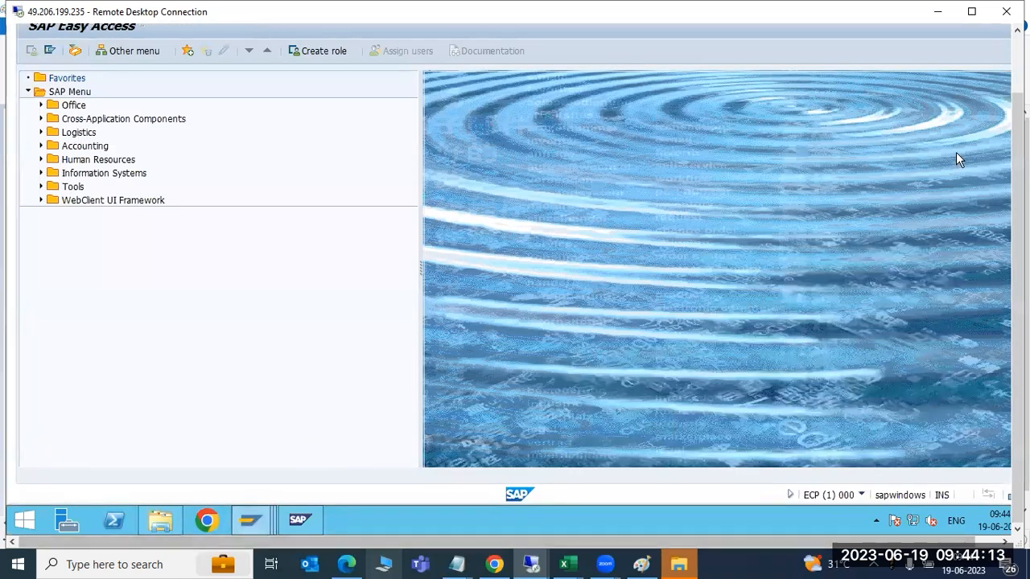
pyautogui.click(1017, 64)
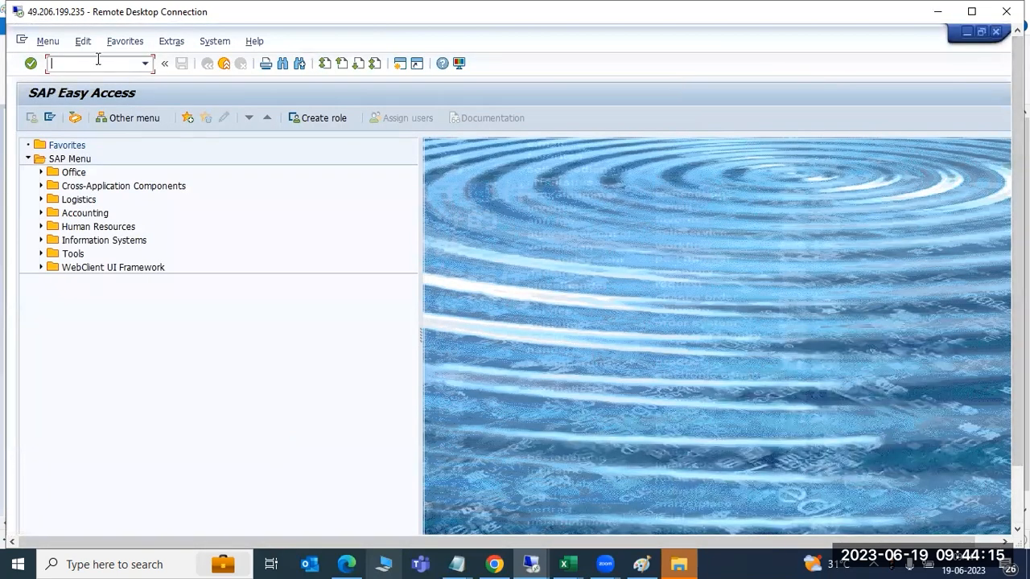
pyautogui.write('sccl')
pyautogui.press('Return')
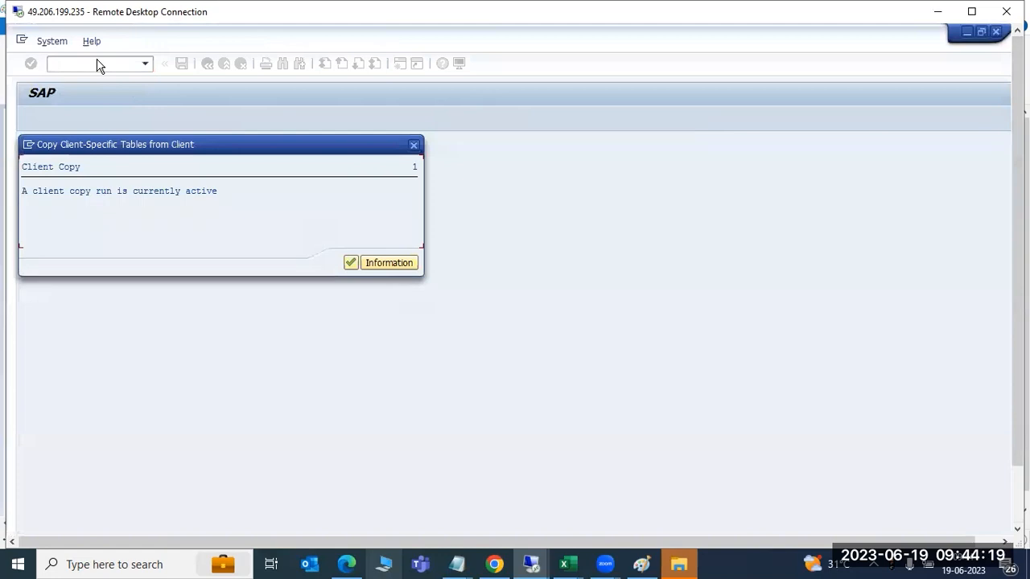
pyautogui.click(351, 263)
# Step: In SCC3, list export logs and open the still-processing client 000 export's details
pyautogui.write('scc')
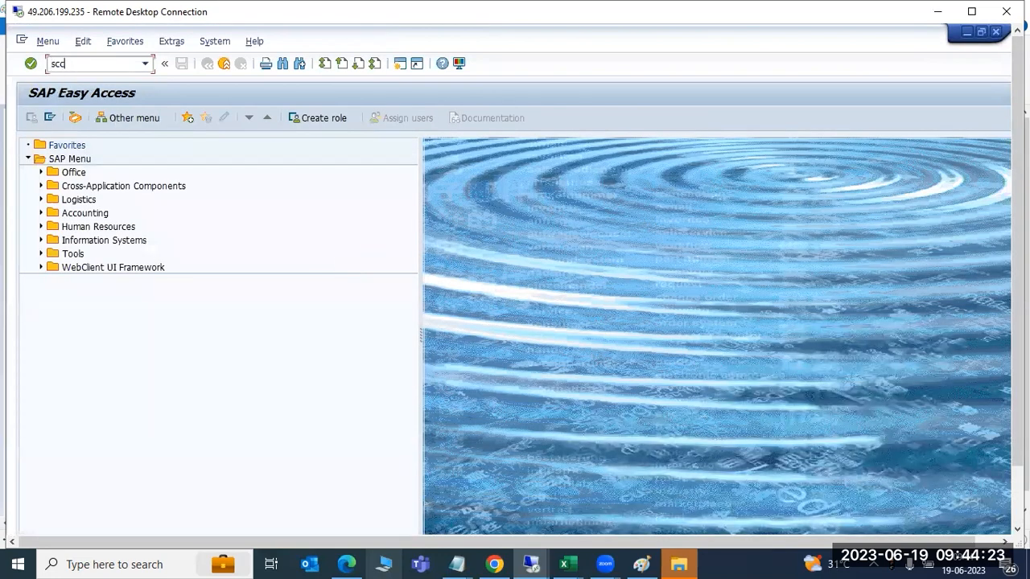
pyautogui.write('3')
pyautogui.press('Return')
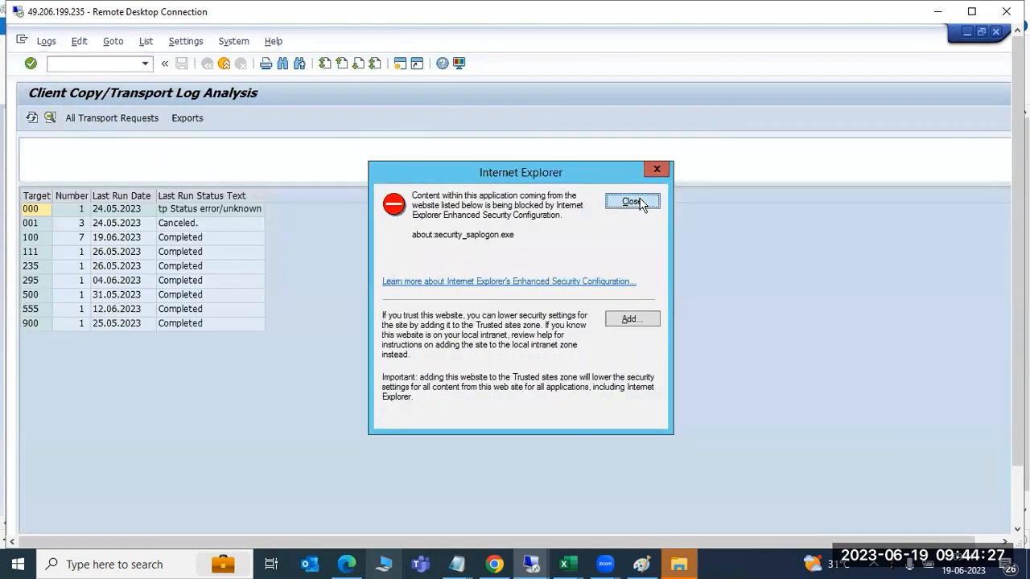
pyautogui.click(631, 202)
pyautogui.click(181, 121)
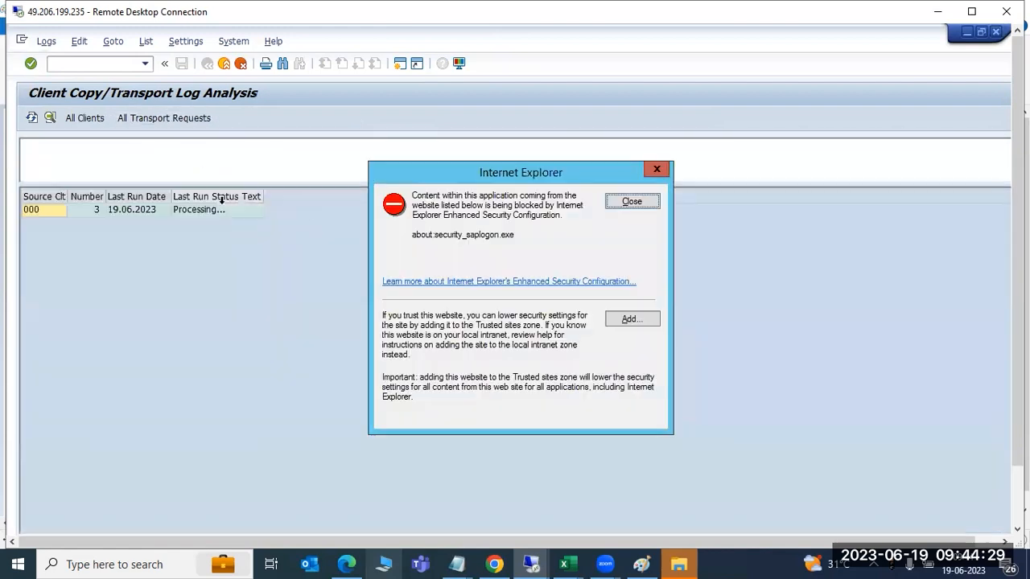
pyautogui.click(631, 203)
pyautogui.click(187, 202)
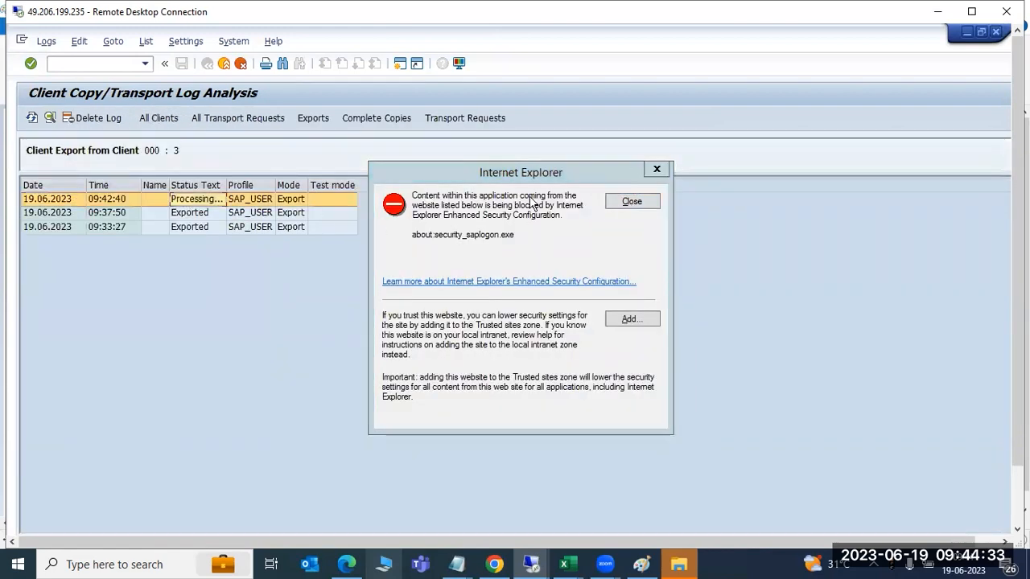
pyautogui.click(631, 202)
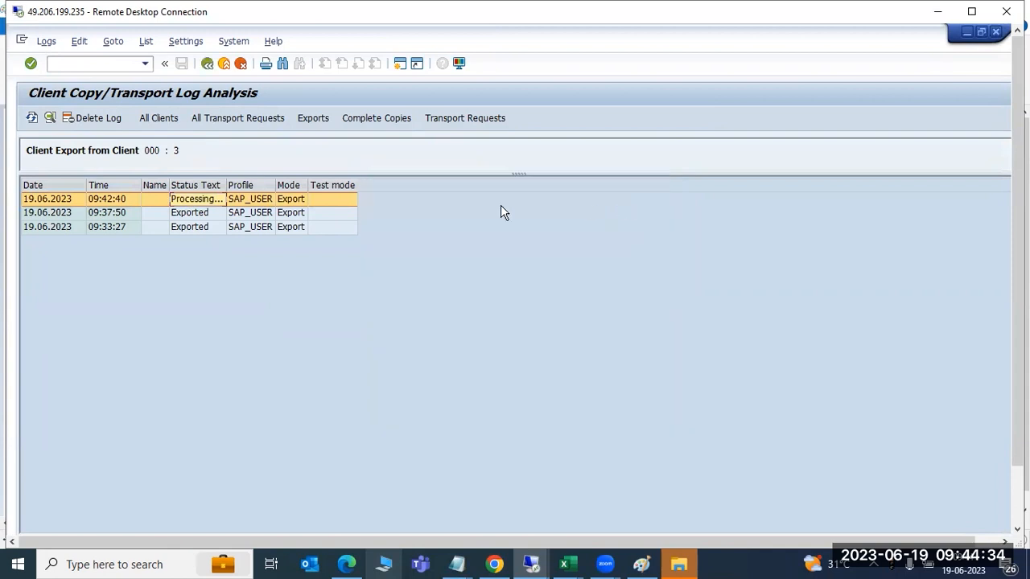
pyautogui.doubleClick(190, 200)
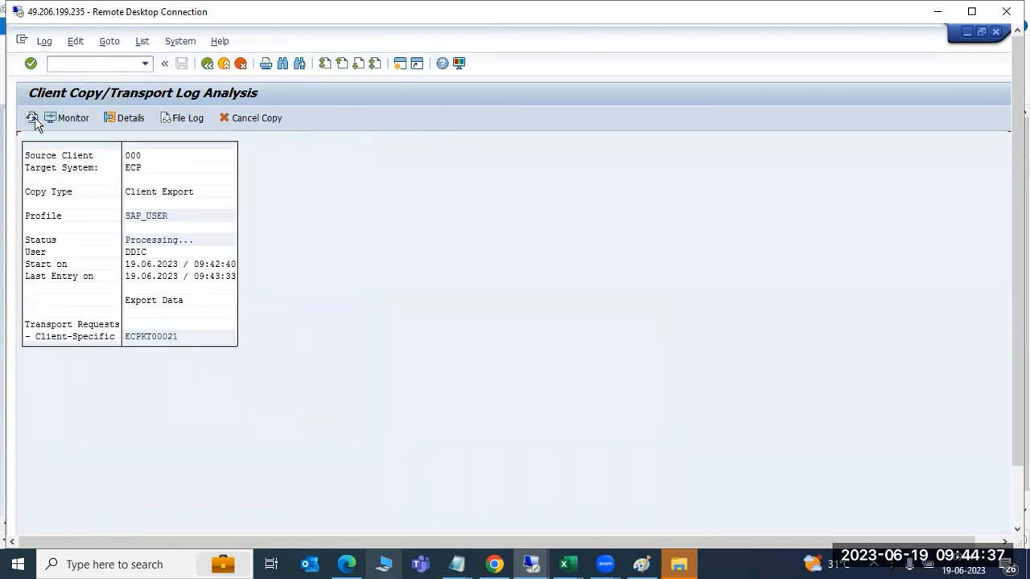
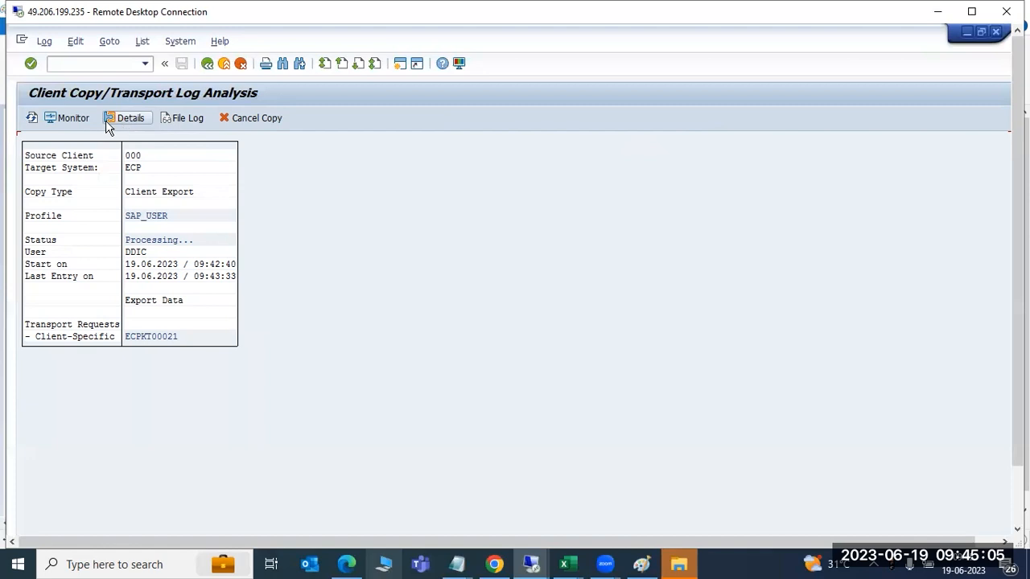
# Step: Refresh the client 000 export log twice, go back to SAP Easy Access, and enter SCCL
pyautogui.click(28, 119)
pyautogui.click(30, 121)
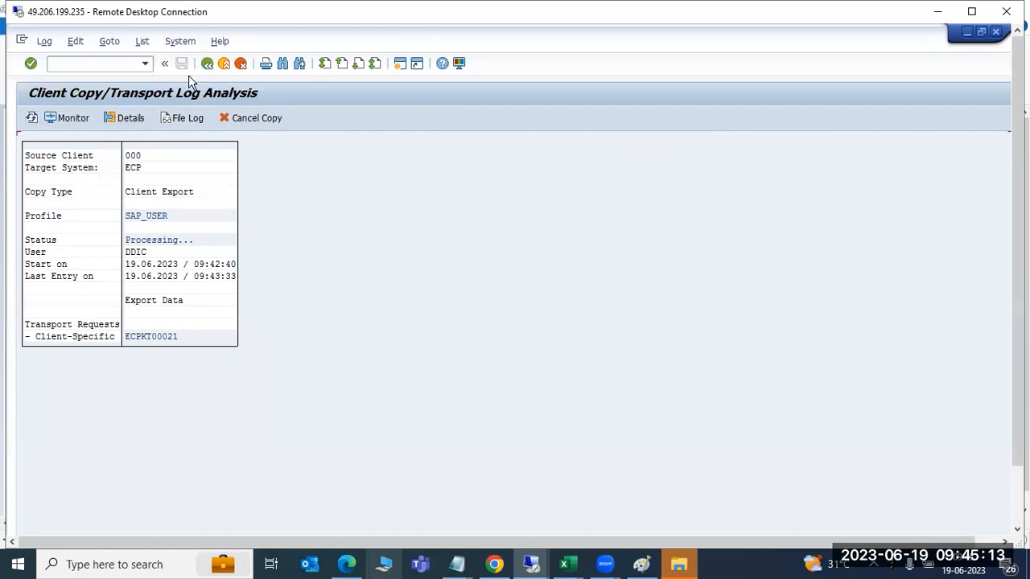
pyautogui.hotkey('shift', 'F3')
pyautogui.write('sccl')
pyautogui.press('Return')
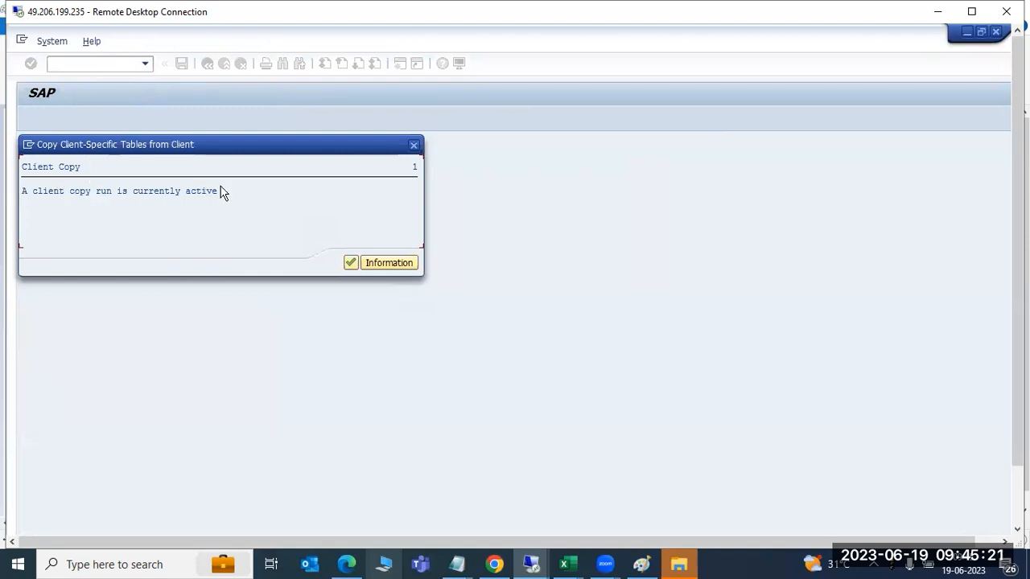
pyautogui.click(387, 263)
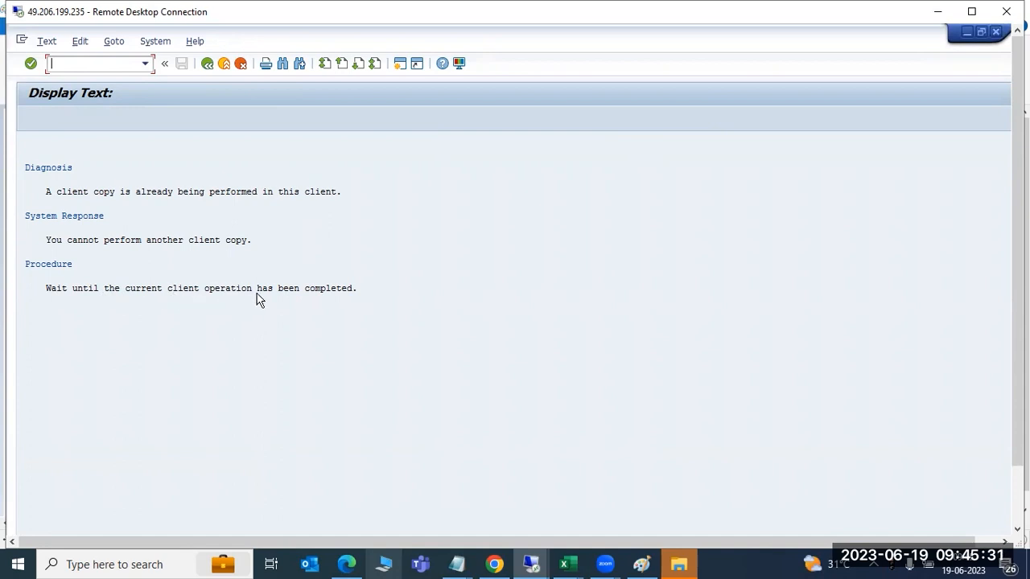
pyautogui.click(209, 71)
pyautogui.click(347, 261)
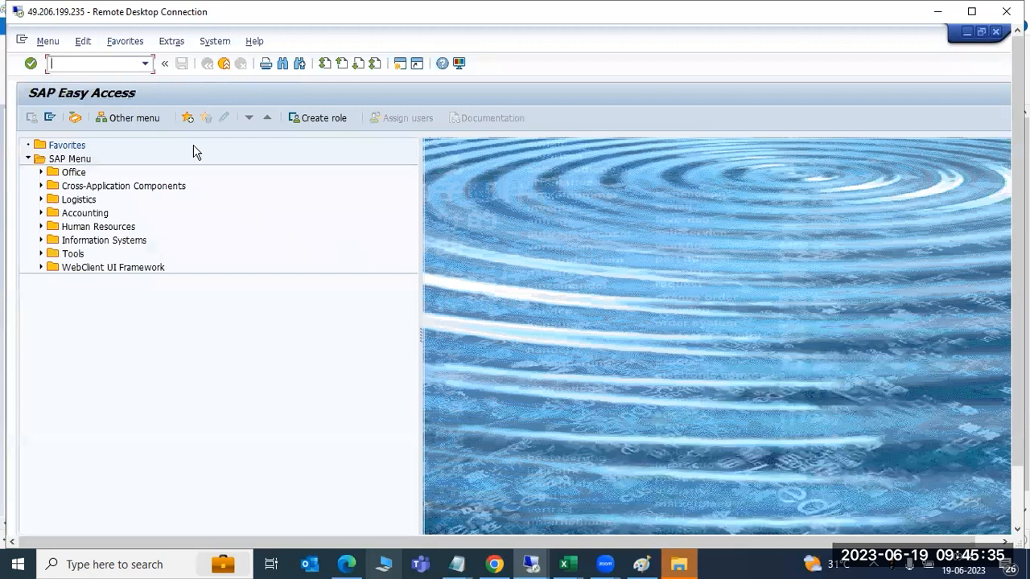
pyautogui.write('scc8')
pyautogui.press('Return')
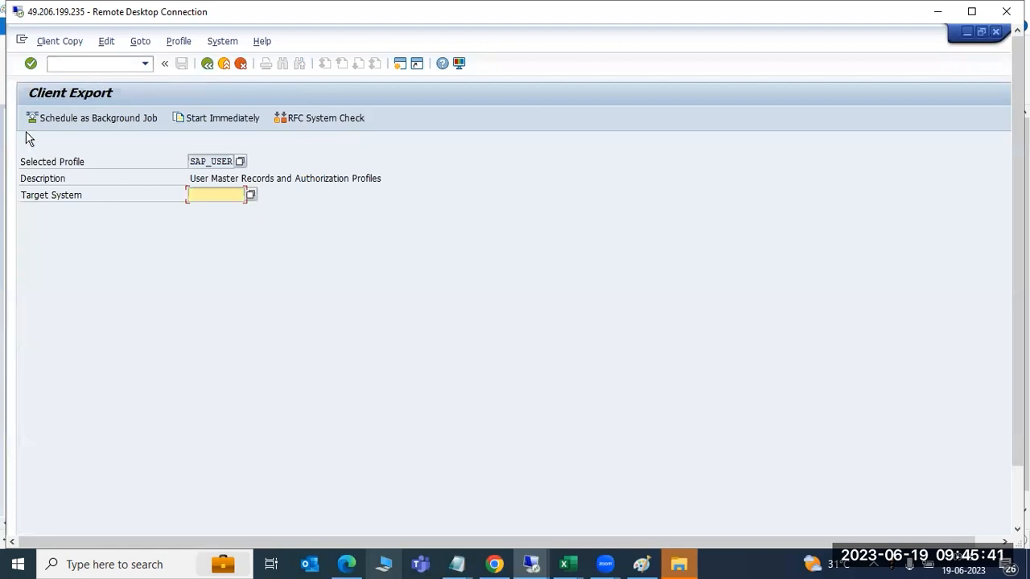
pyautogui.press('F3')
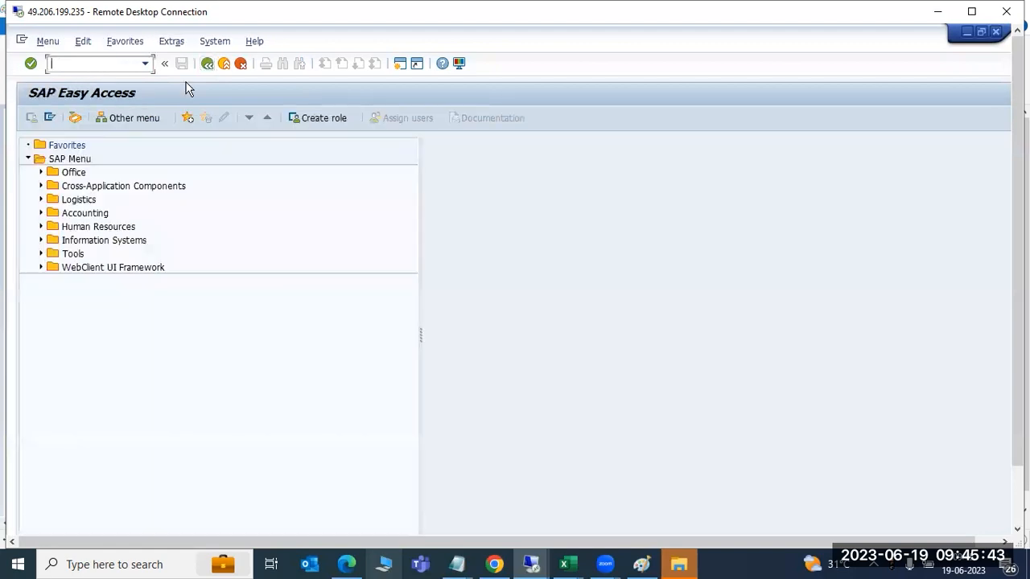
pyautogui.write('scc3')
# Step: In SCC3, list the export logs and check that the client 000 export reads Exported
pyautogui.press('Return')
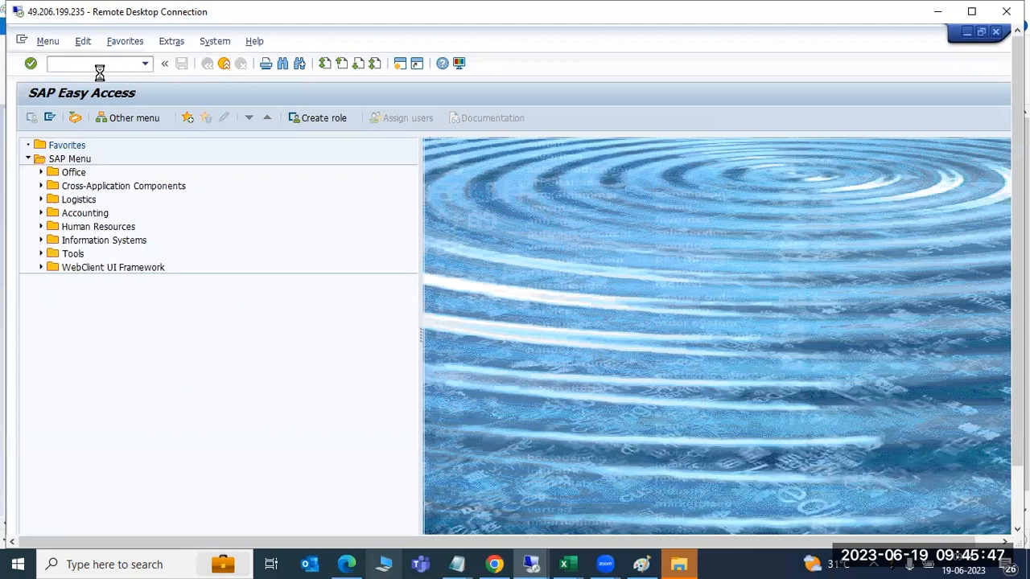
pyautogui.click(631, 201)
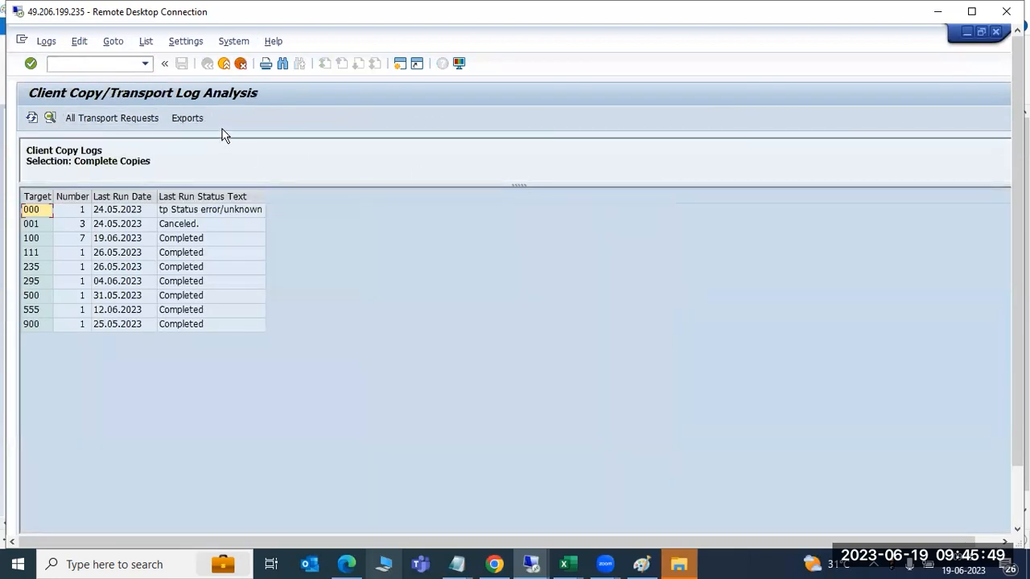
pyautogui.click(200, 117)
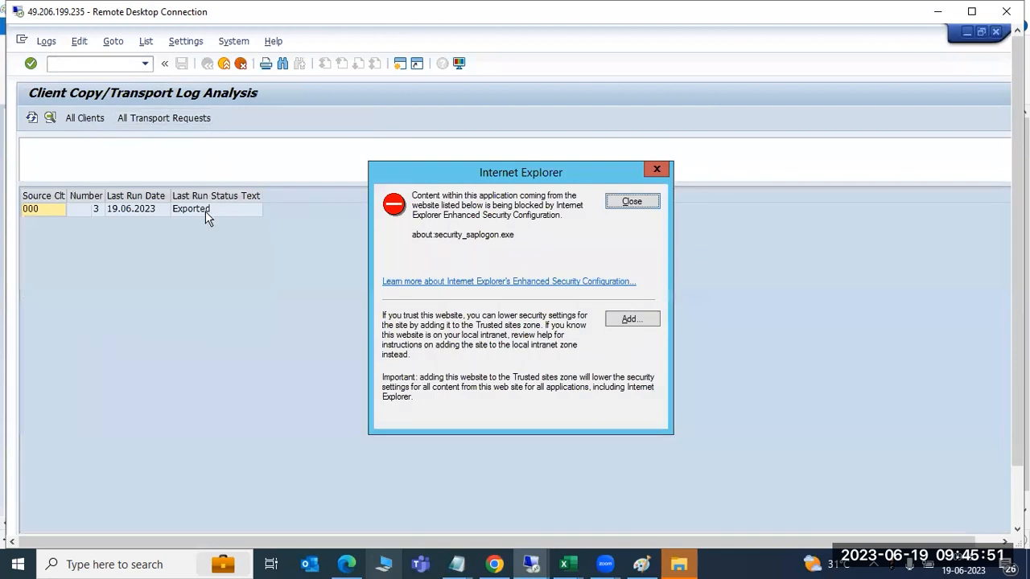
pyautogui.click(205, 211)
pyautogui.click(625, 203)
# Step: Open client import post-processing with /nscc7
pyautogui.click(129, 62)
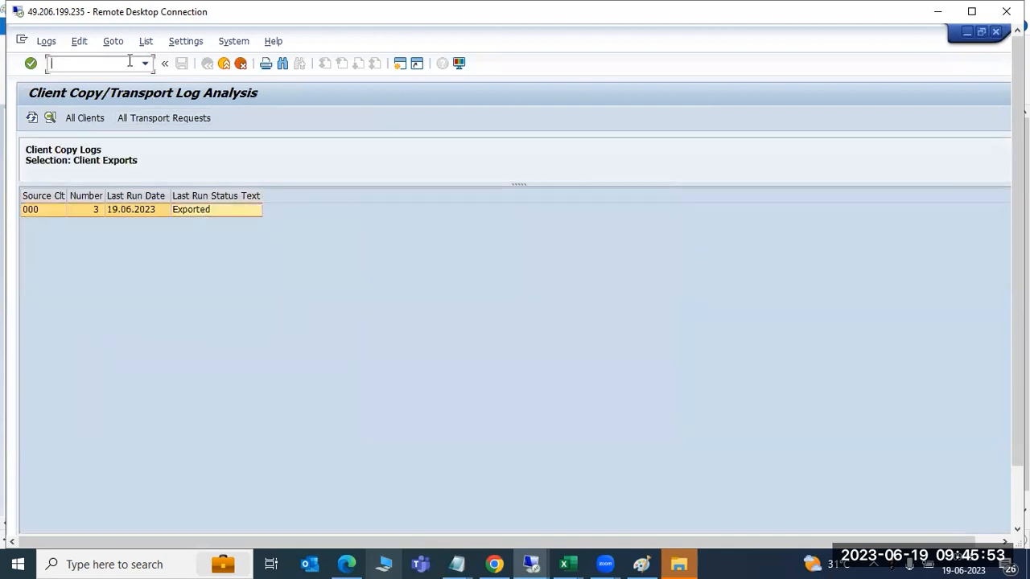
pyautogui.write('/nscc7')
pyautogui.press('Return')
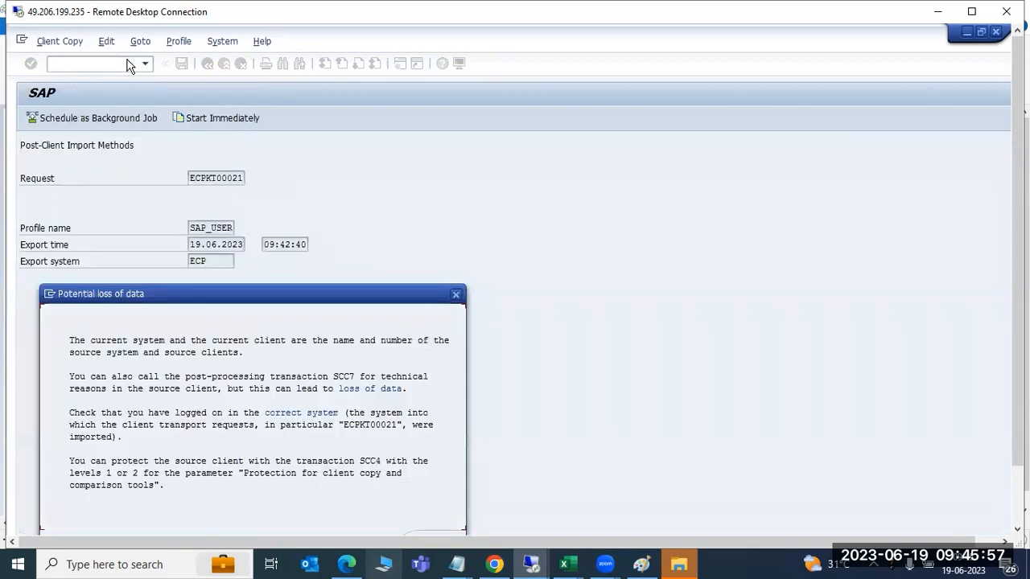
# Step: Read through the SCC7 data-loss warning and acknowledge it
pyautogui.moveTo(168, 292); pyautogui.dragTo(424, 141)
pyautogui.click(361, 188)
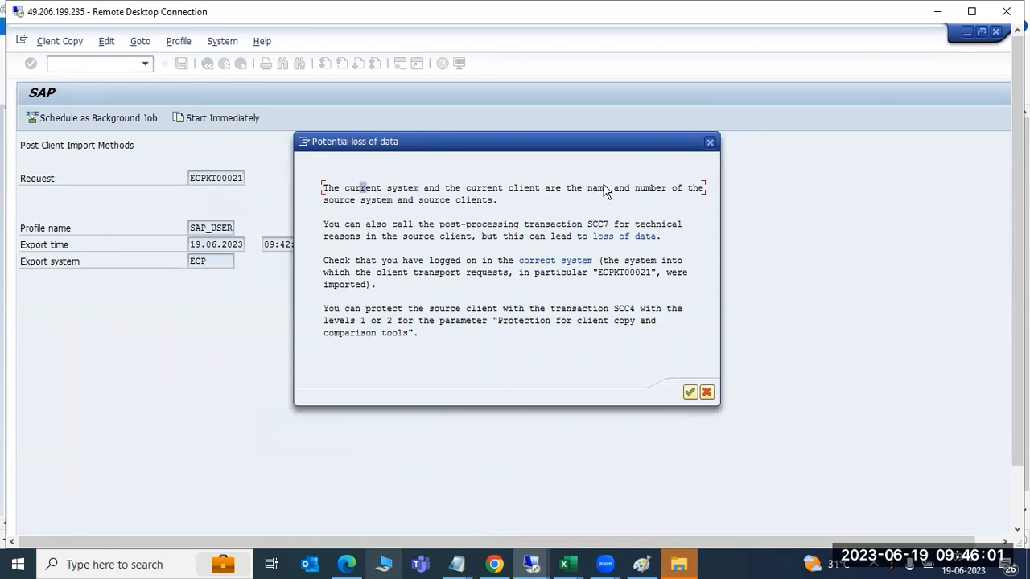
pyautogui.click(379, 224)
pyautogui.click(598, 225)
pyautogui.click(512, 237)
pyautogui.click(688, 393)
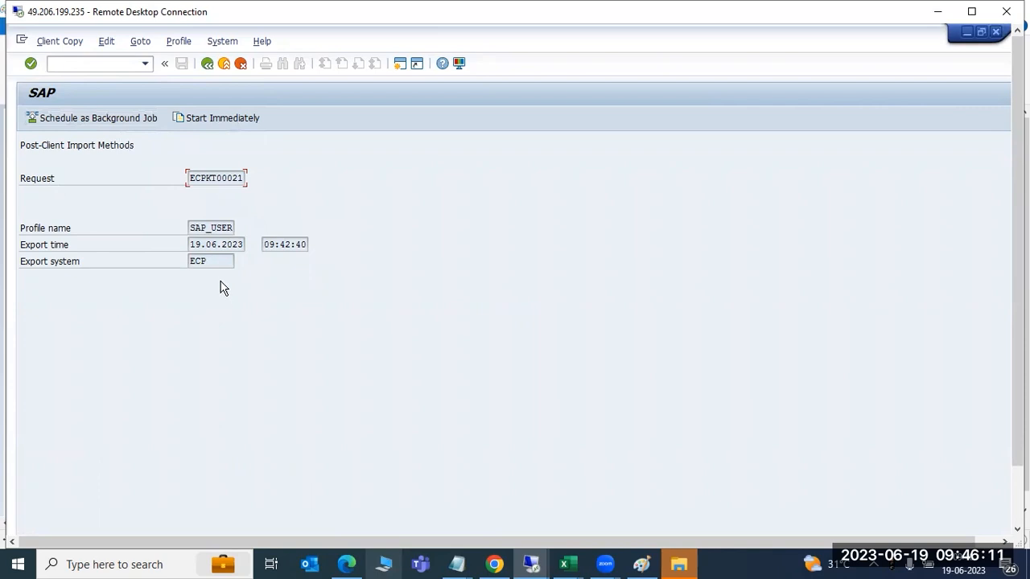
# Step: Highlight the import details: export system ECP, date 19.06.2023, request ECPKT00021
pyautogui.moveTo(217, 264); pyautogui.dragTo(169, 265)
pyautogui.moveTo(235, 244); pyautogui.dragTo(249, 225)
pyautogui.moveTo(193, 177); pyautogui.dragTo(251, 181)
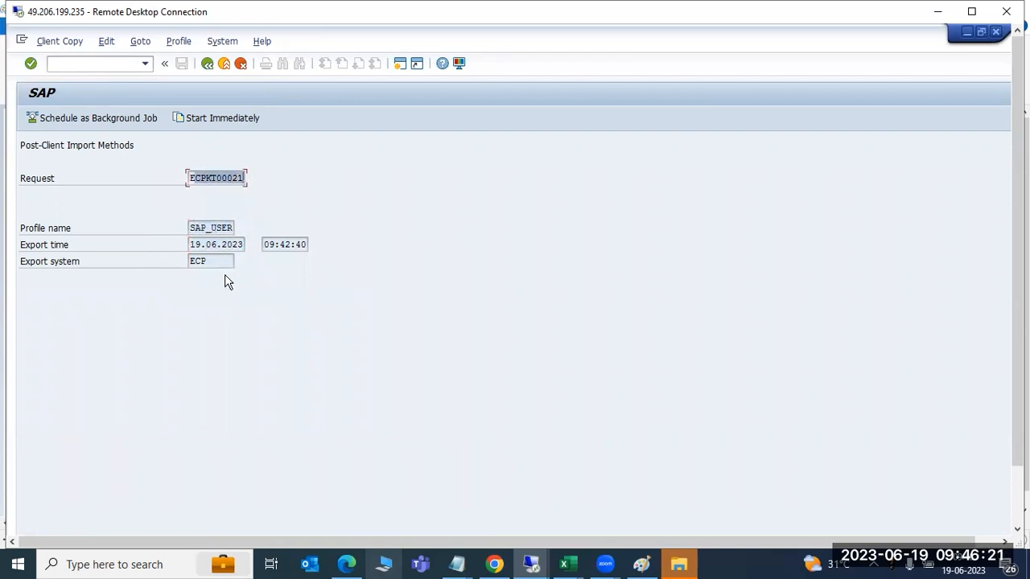
pyautogui.moveTo(219, 261); pyautogui.dragTo(190, 262)
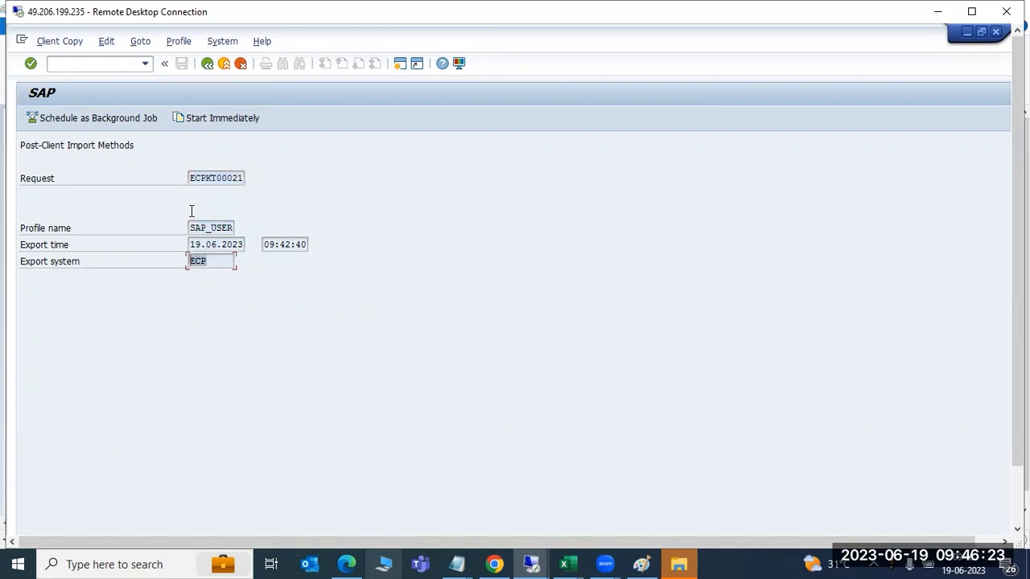
# Step: Schedule post-processing as an immediate background job and confirm the scheduled job
pyautogui.click(74, 118)
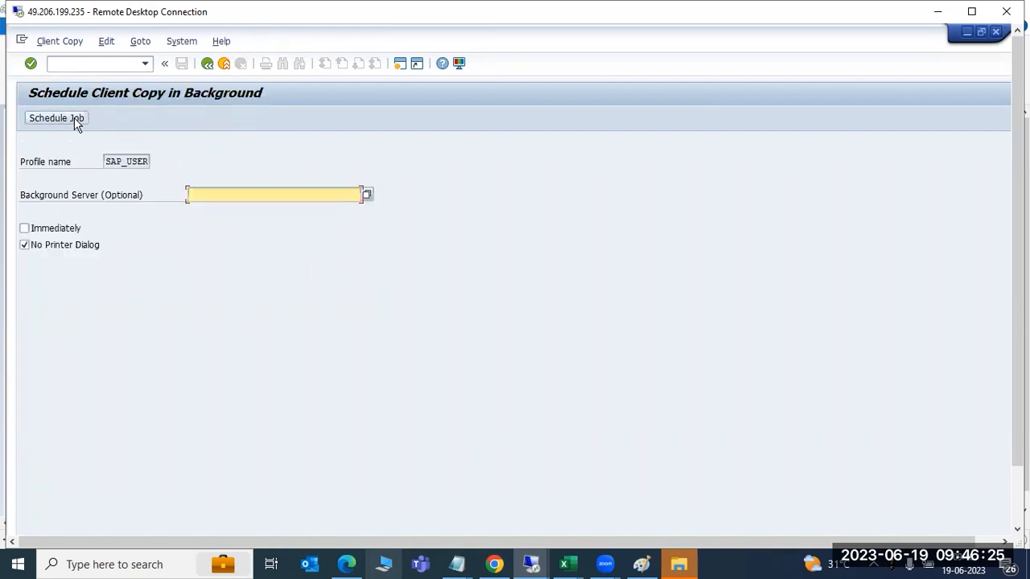
pyautogui.click(58, 231)
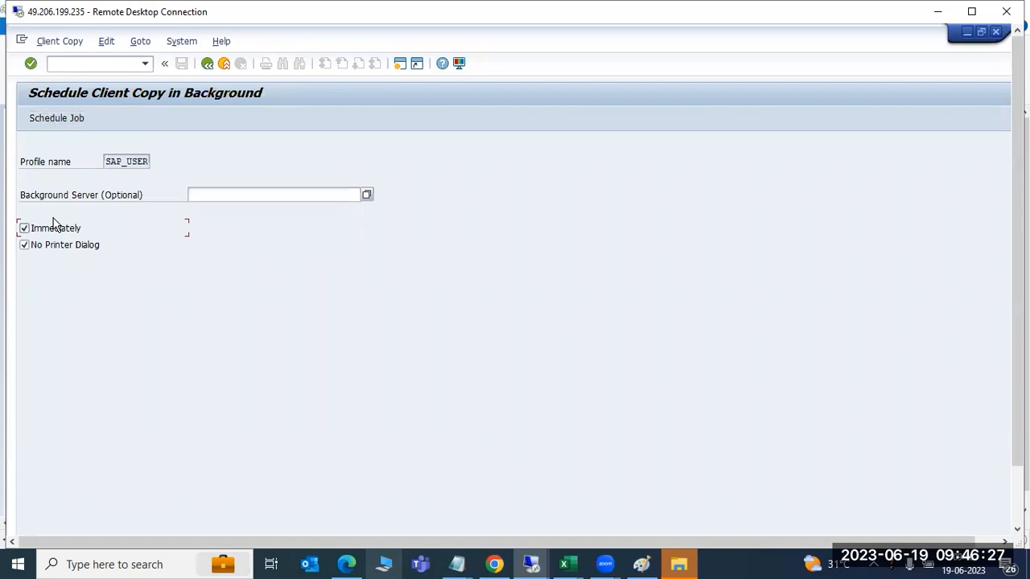
pyautogui.click(53, 119)
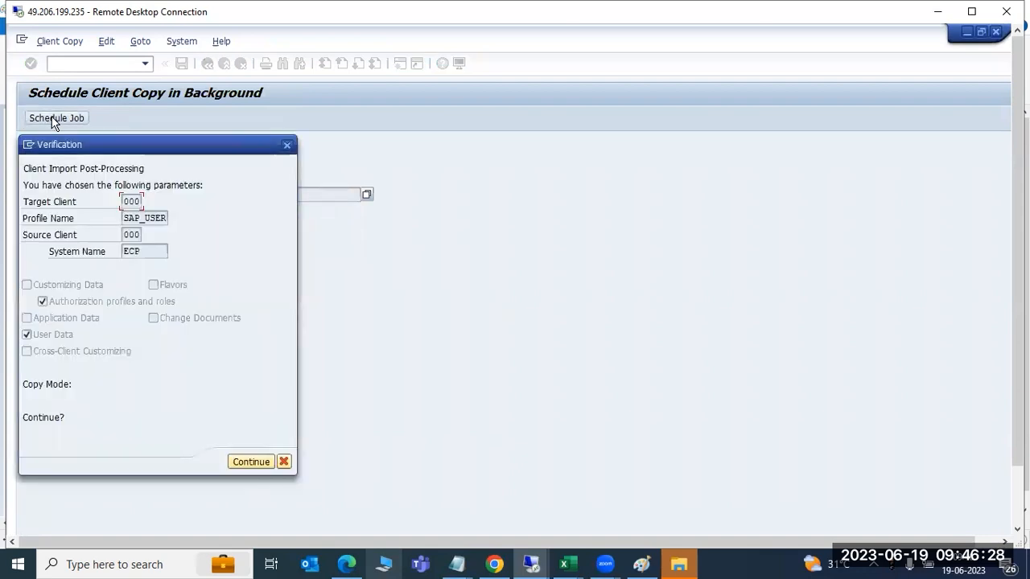
pyautogui.click(237, 463)
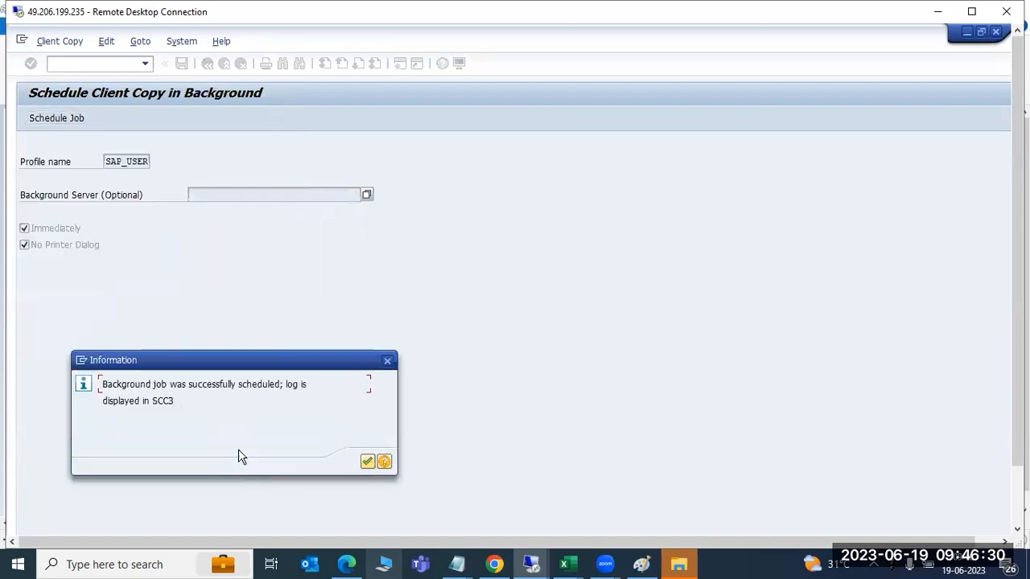
pyautogui.click(364, 461)
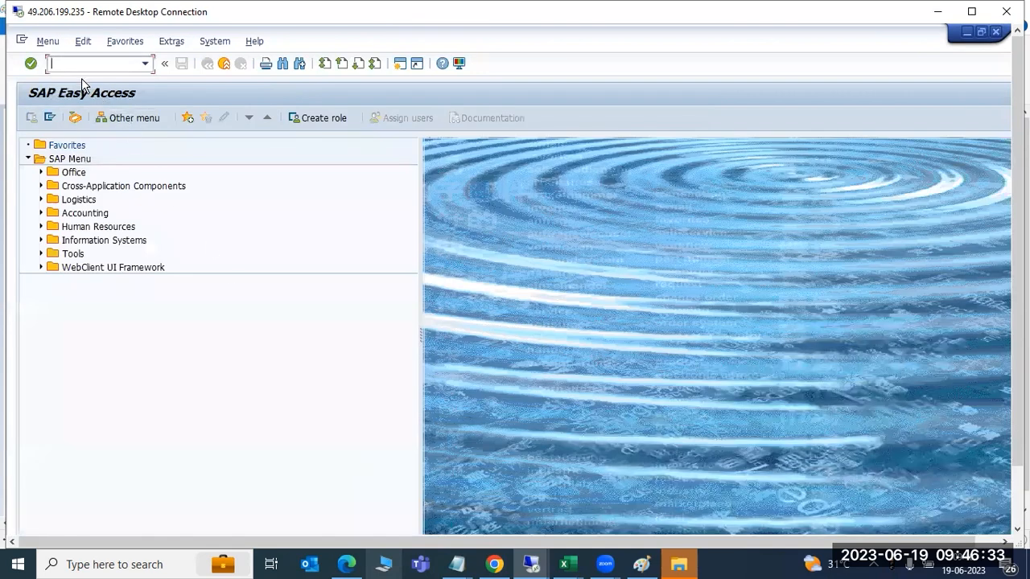
# Step: Open client 000's copy logs and inspect the 09:46:30 import run's tp Status error/unknown
pyautogui.write('scc')
pyautogui.press('Return')
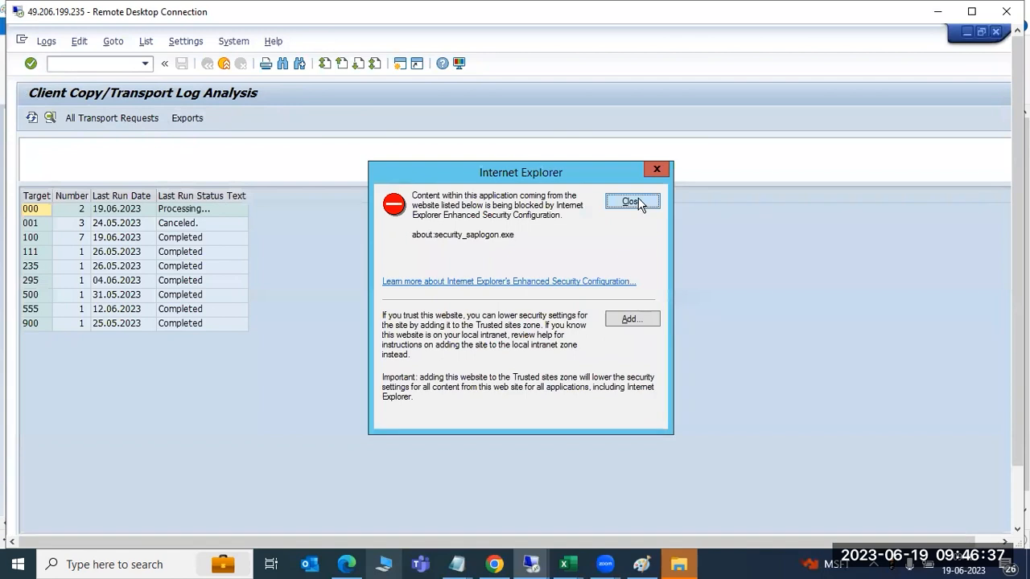
pyautogui.click(632, 202)
pyautogui.click(190, 212)
pyautogui.doubleClick(191, 217)
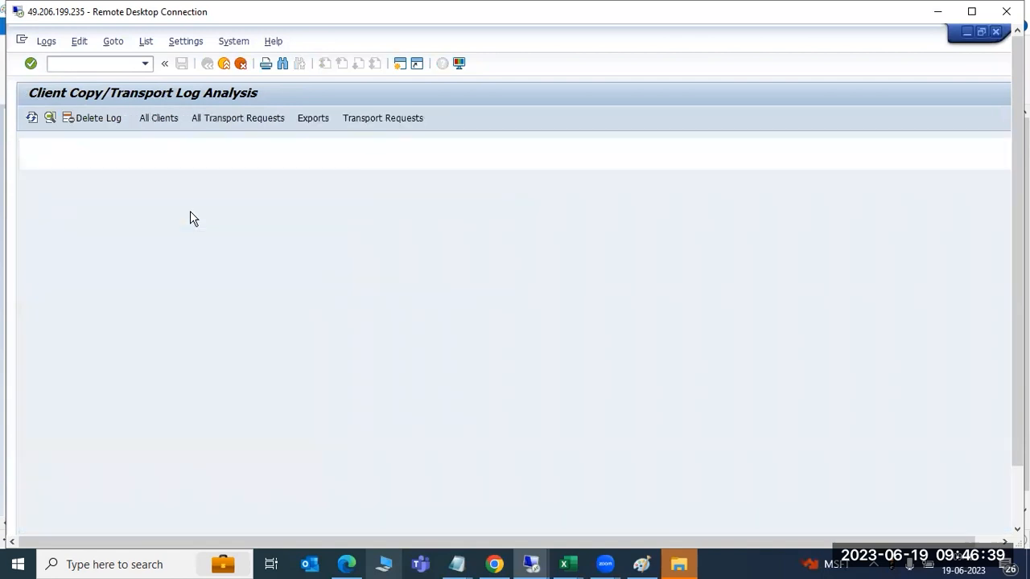
pyautogui.click(628, 203)
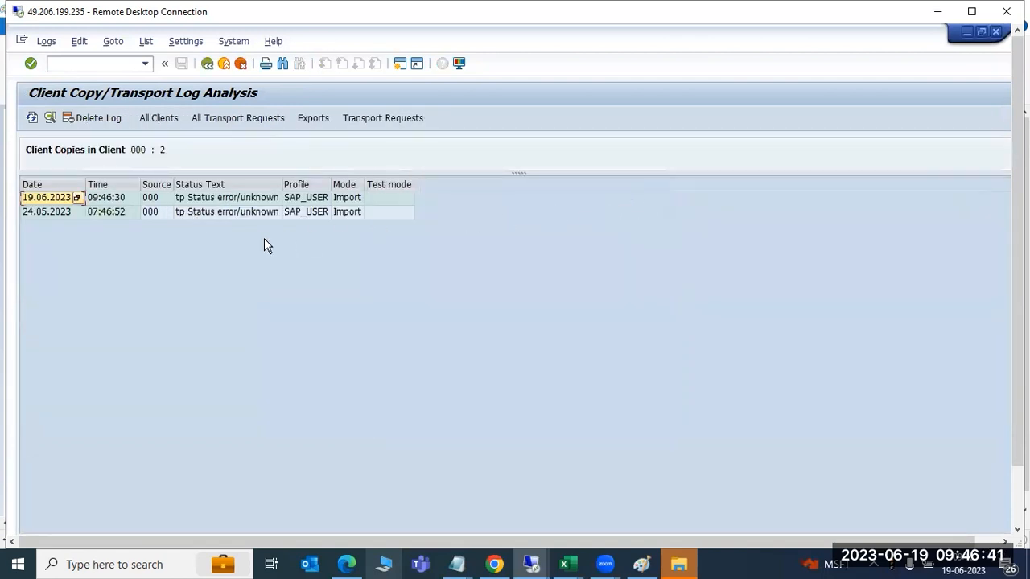
pyautogui.click(218, 203)
pyautogui.doubleClick(220, 203)
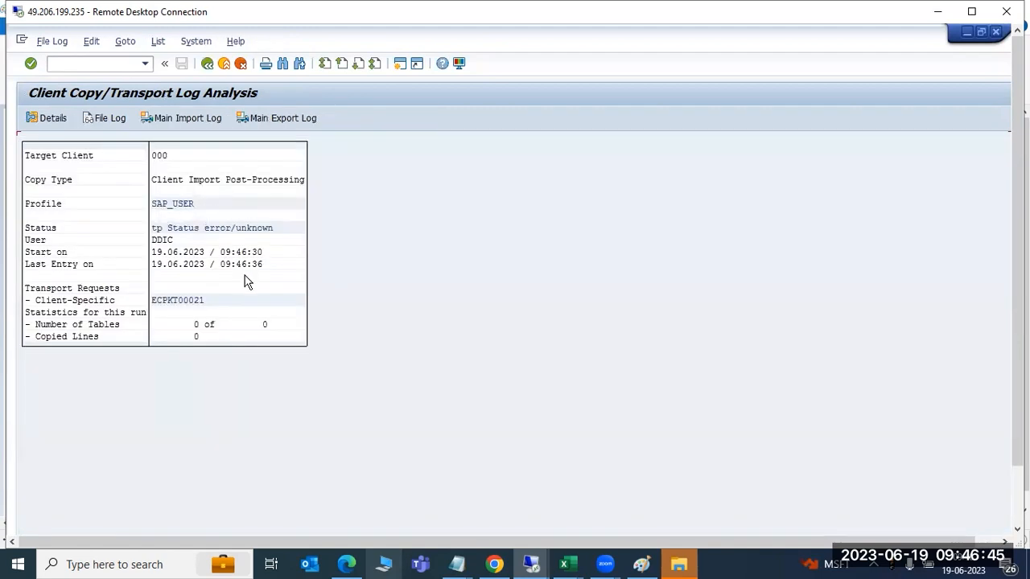
pyautogui.doubleClick(222, 230)
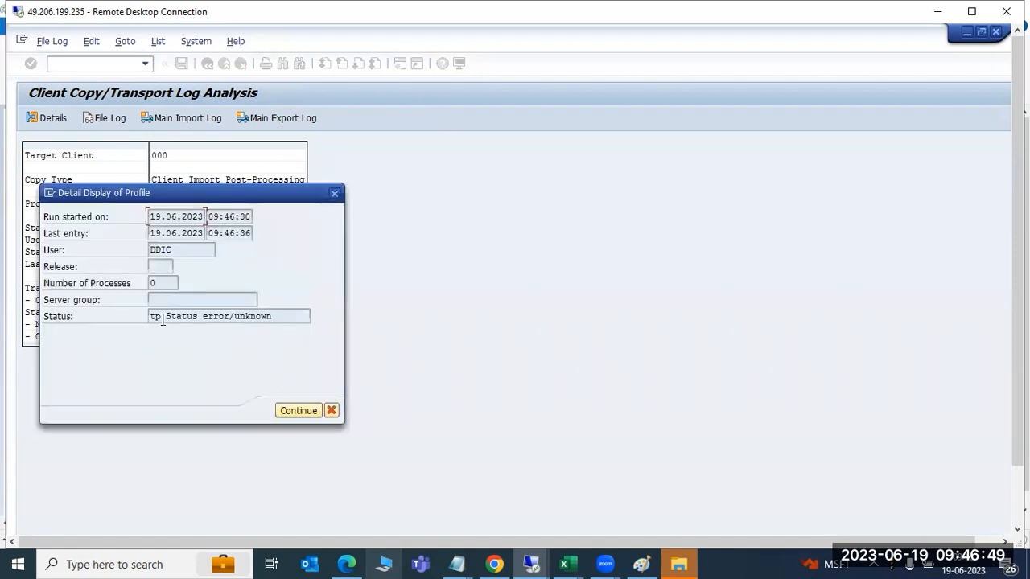
pyautogui.moveTo(163, 319); pyautogui.dragTo(282, 330)
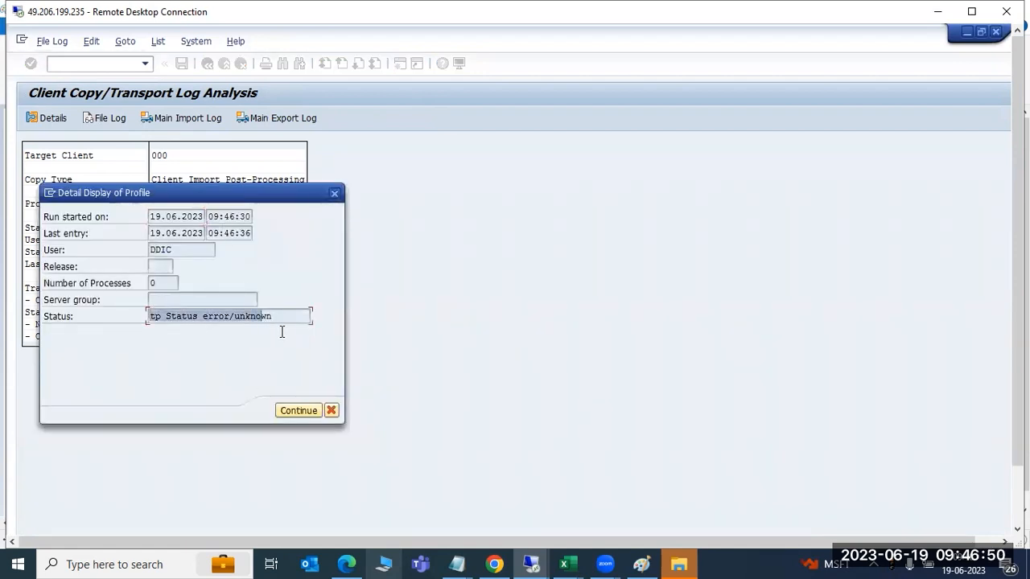
pyautogui.click(298, 411)
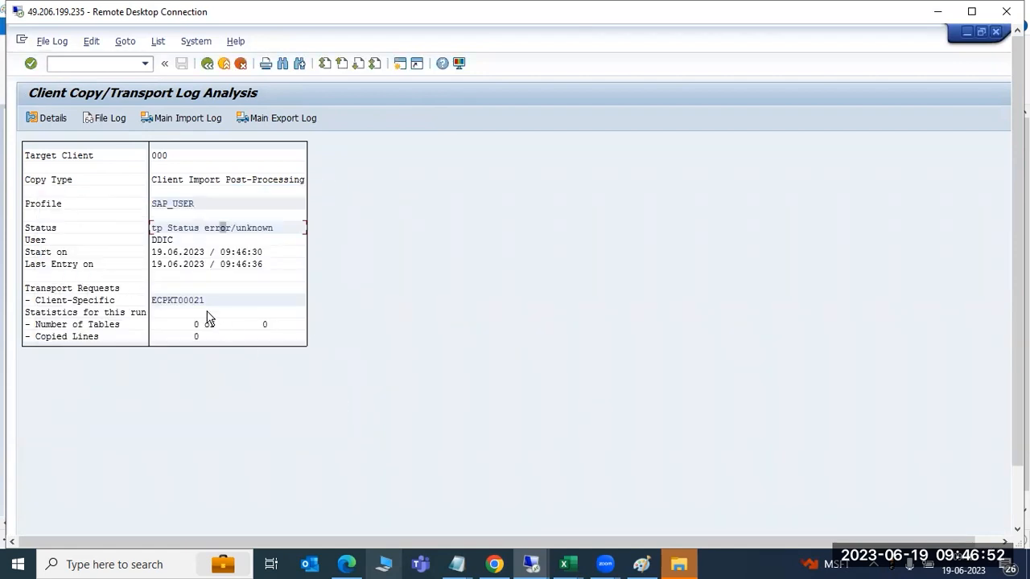
# Step: Return to the Client Copy Logs overview, refresh it, and log off this session
pyautogui.click(206, 64)
pyautogui.click(206, 63)
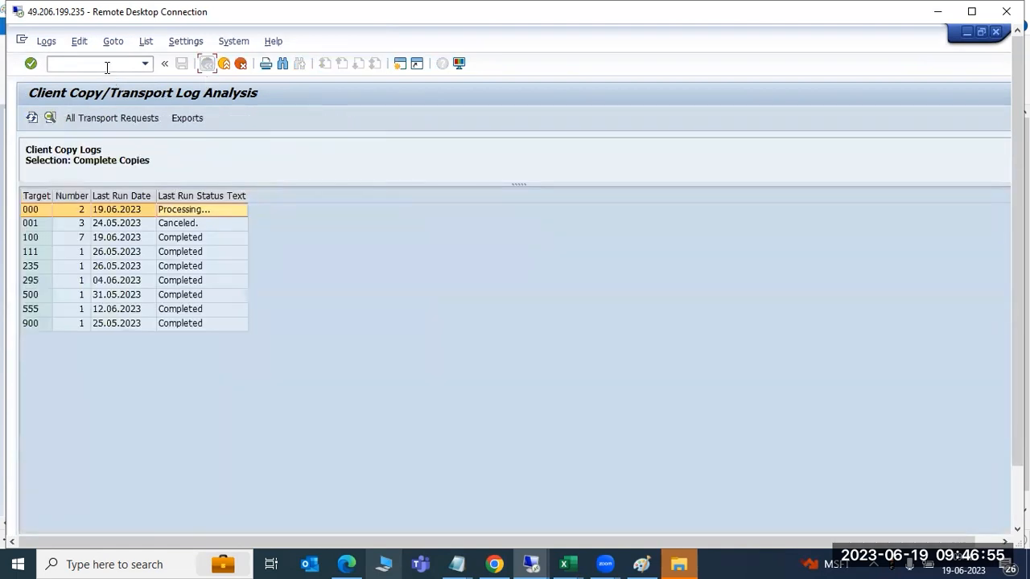
pyautogui.click(31, 118)
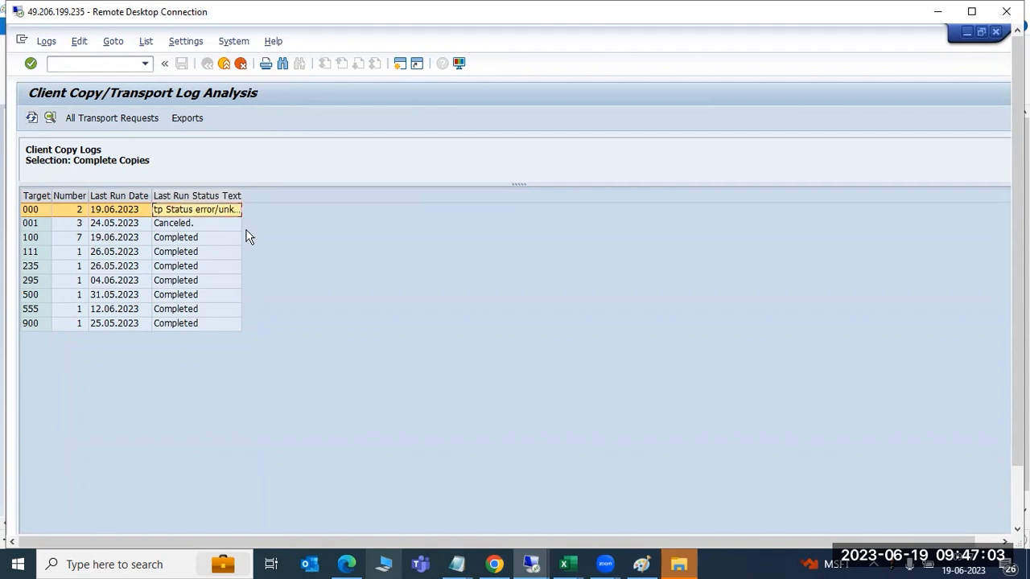
pyautogui.click(995, 32)
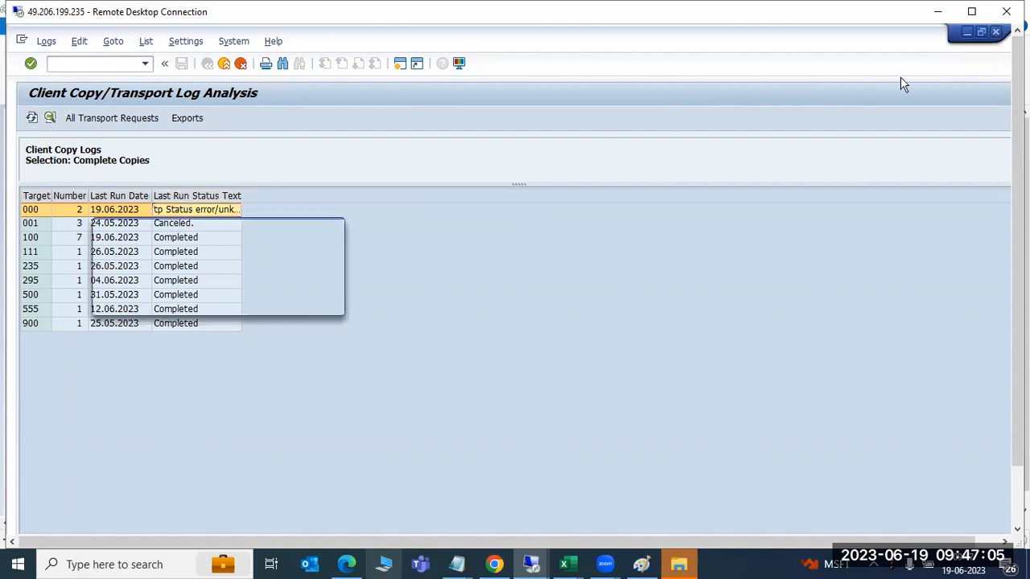
pyautogui.click(159, 303)
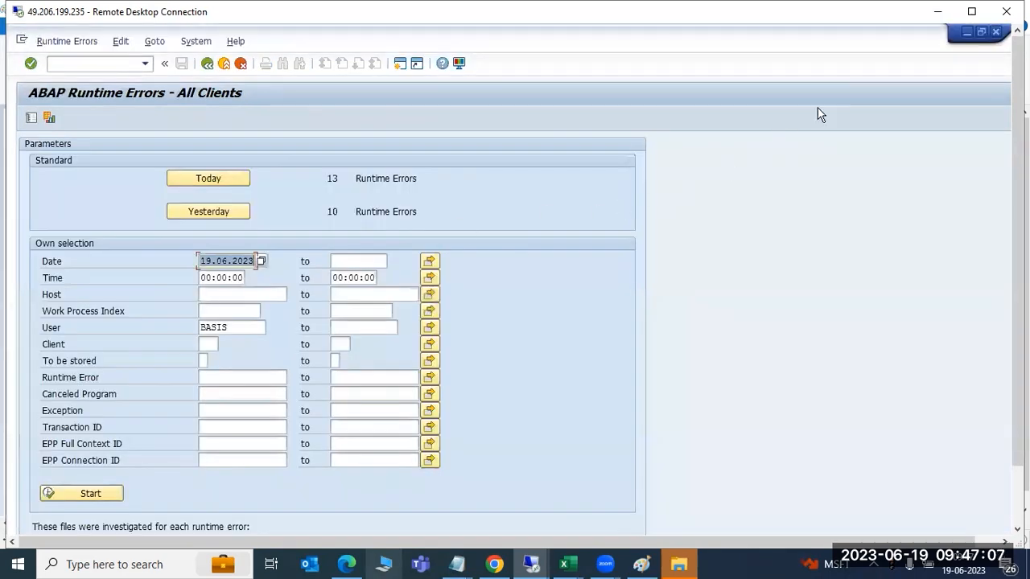
# Step: Log off the remaining SAP sessions and close the cofiles folder and SAP Logon
pyautogui.click(994, 32)
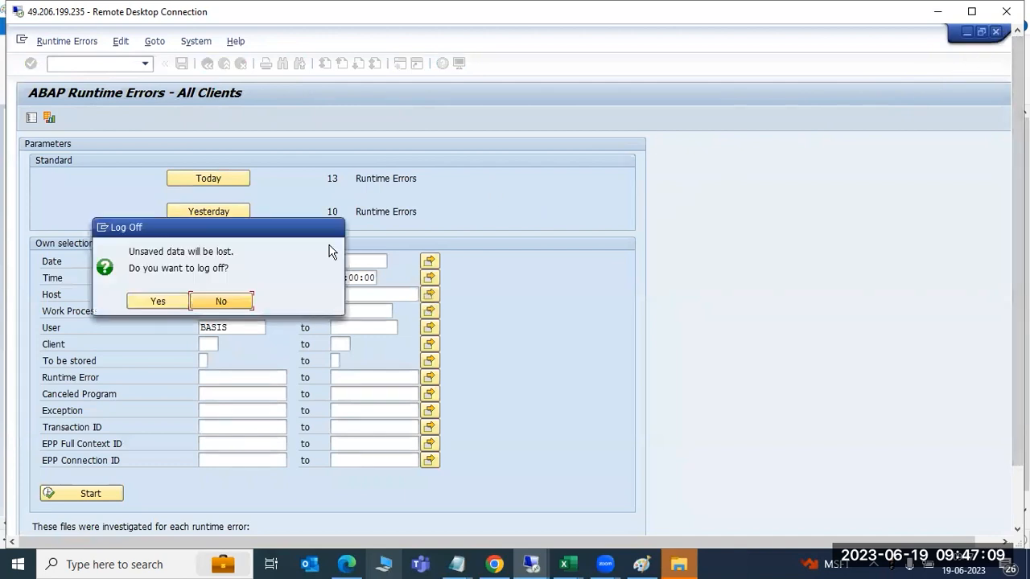
pyautogui.click(159, 302)
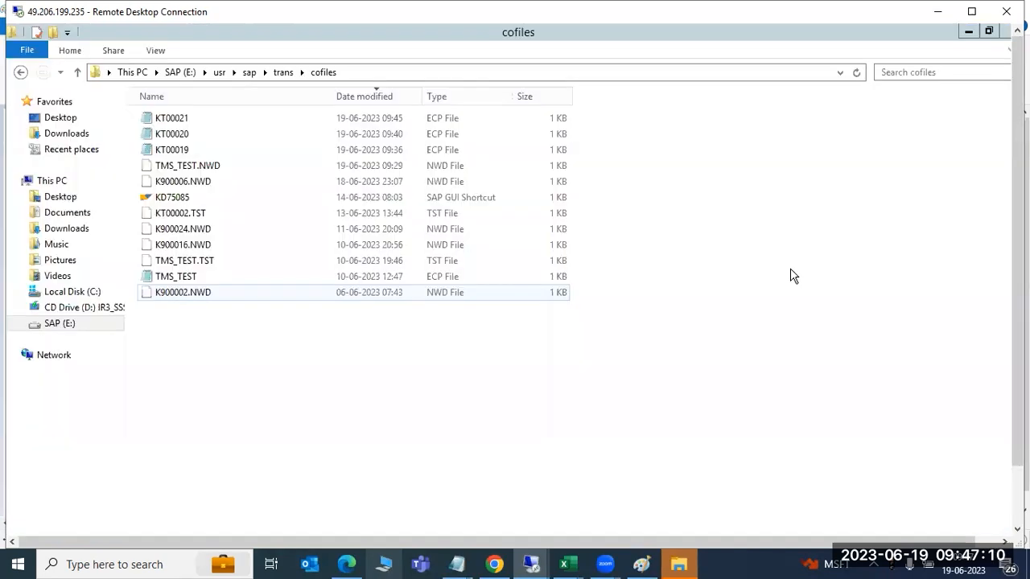
pyautogui.click(1004, 32)
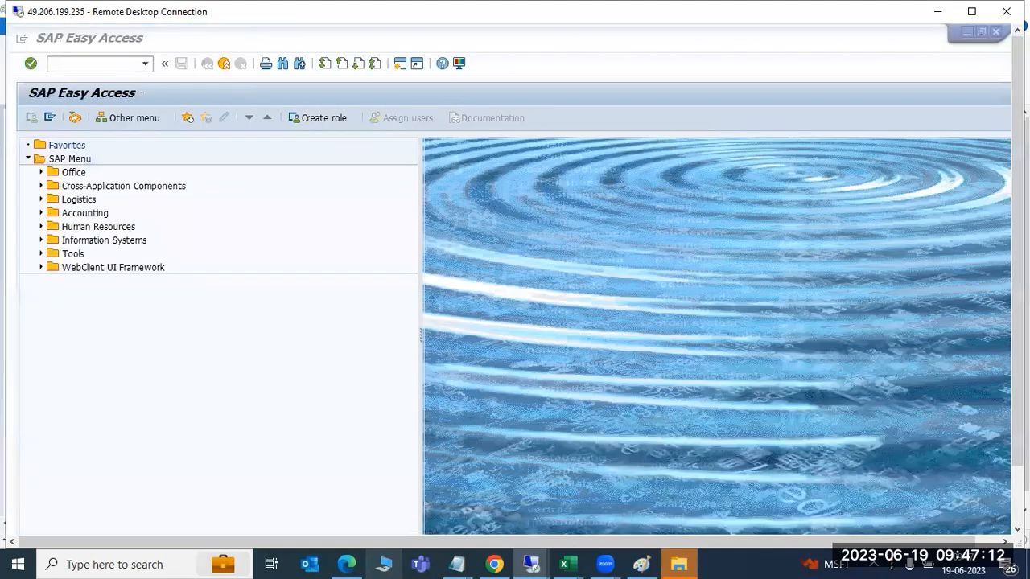
pyautogui.click(995, 32)
pyautogui.click(165, 301)
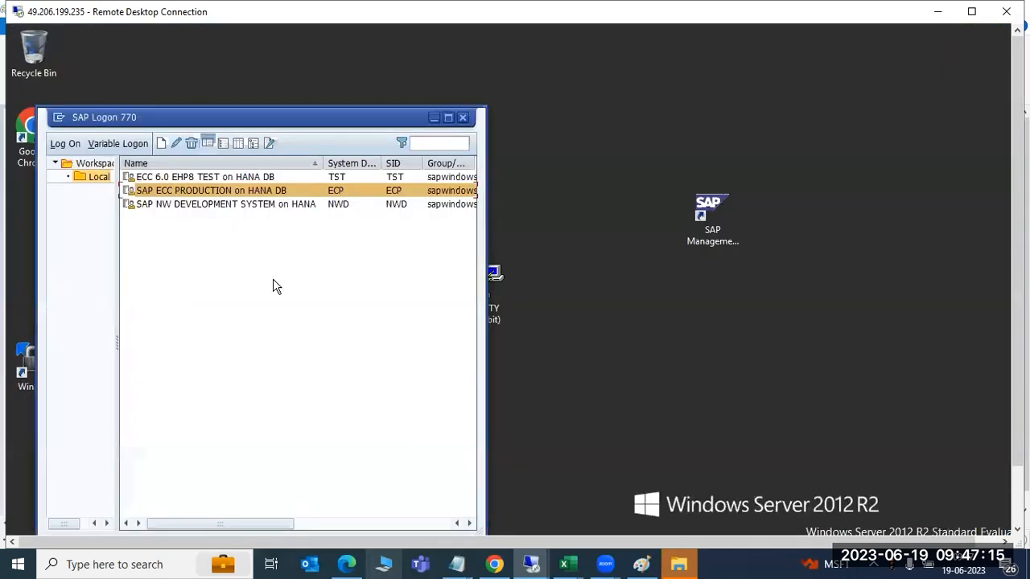
pyautogui.click(463, 118)
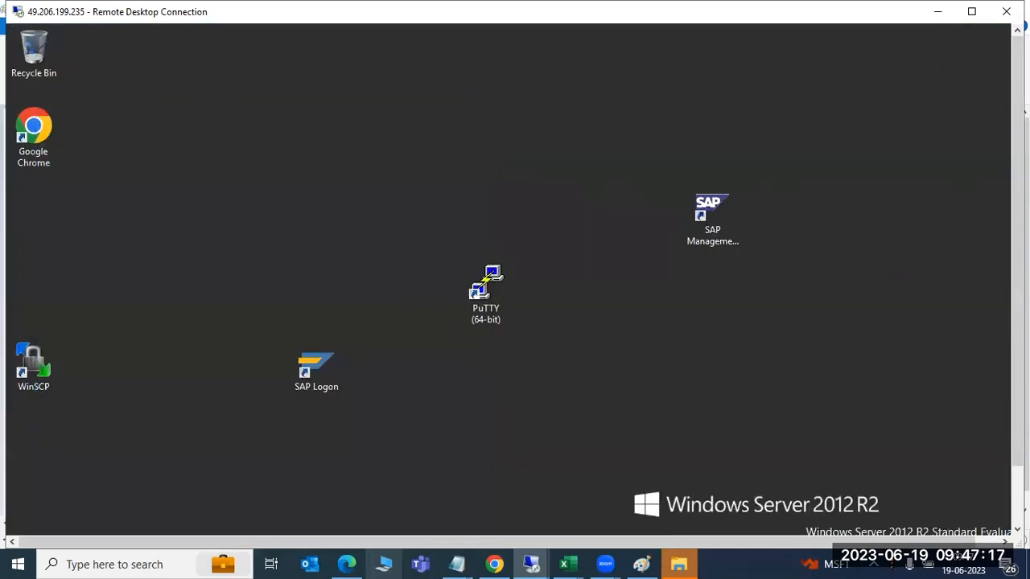
# Step: Minimize the SAP Management Console and refresh the remote desktop three times
pyautogui.moveTo(1011, 236); pyautogui.dragTo(1004, 333)
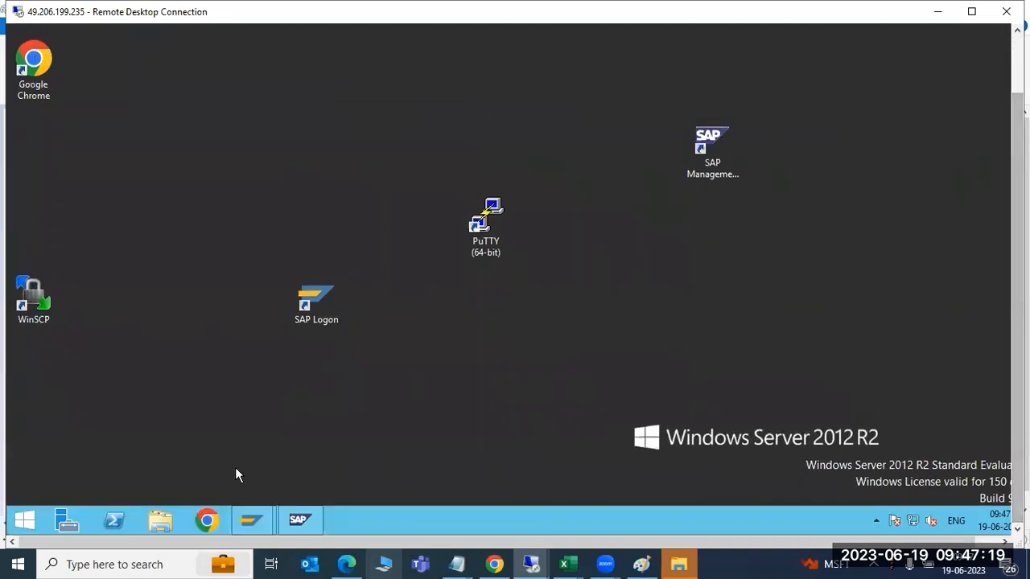
pyautogui.click(305, 520)
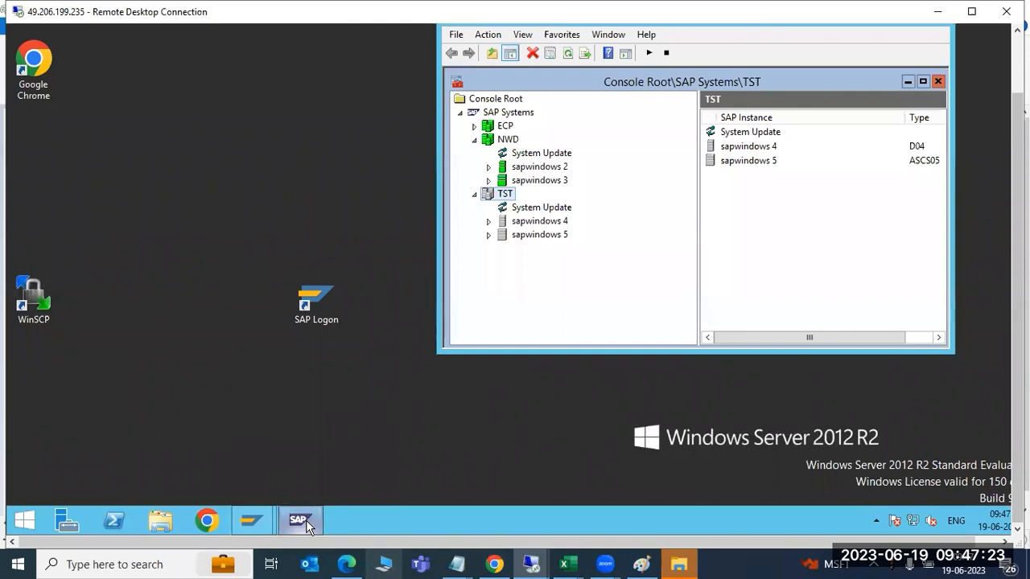
pyautogui.click(307, 519)
pyautogui.rightClick(435, 378)
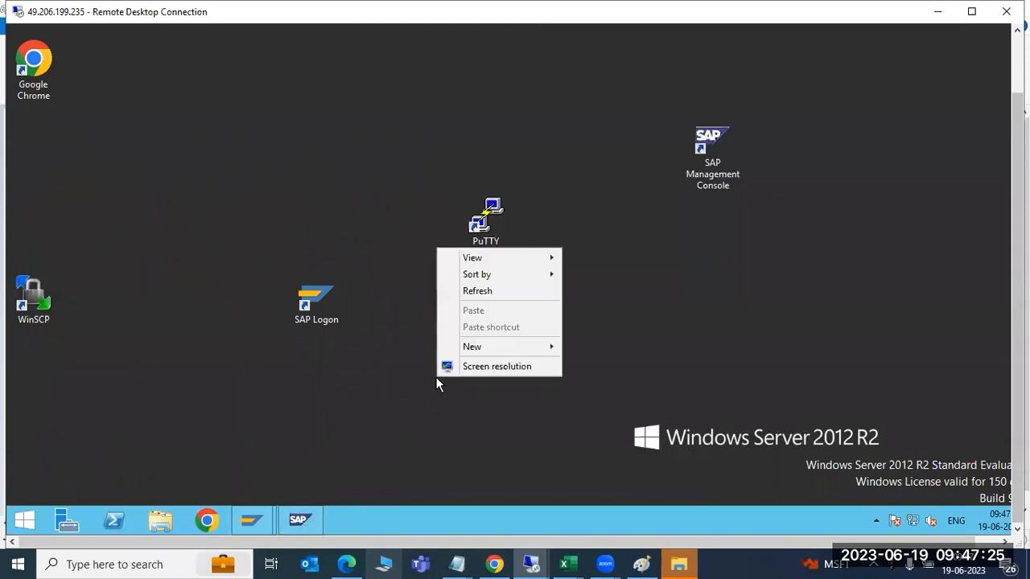
pyautogui.click(463, 289)
pyautogui.rightClick(382, 191)
pyautogui.click(418, 233)
pyautogui.rightClick(340, 167)
pyautogui.click(361, 209)
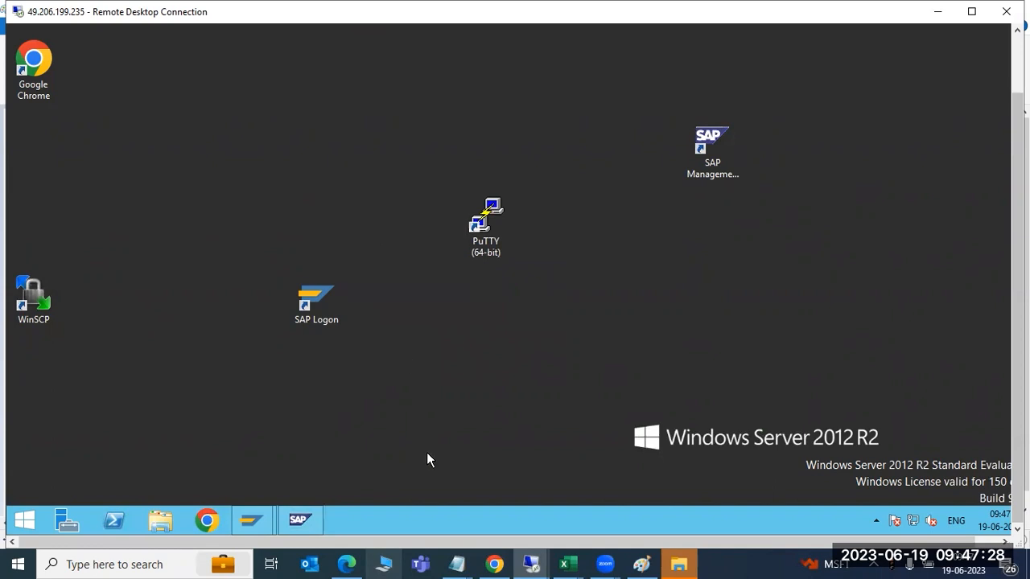
pyautogui.click(641, 564)
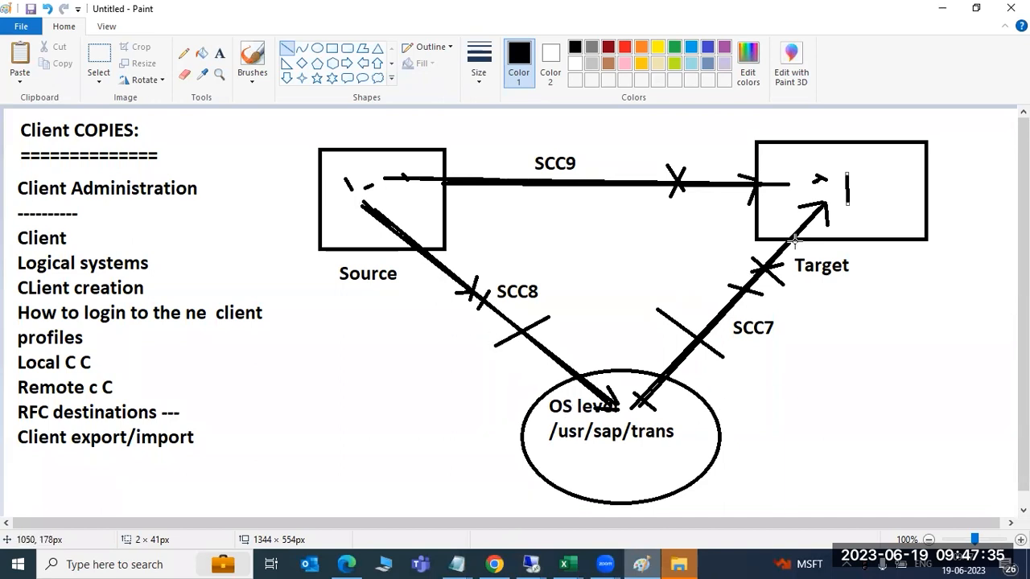
# Step: Draw a dash under /usr/sap/trans, a line into the OS level ellipse, and marks in Target and under SCC9
pyautogui.moveTo(598, 454); pyautogui.dragTo(631, 452)
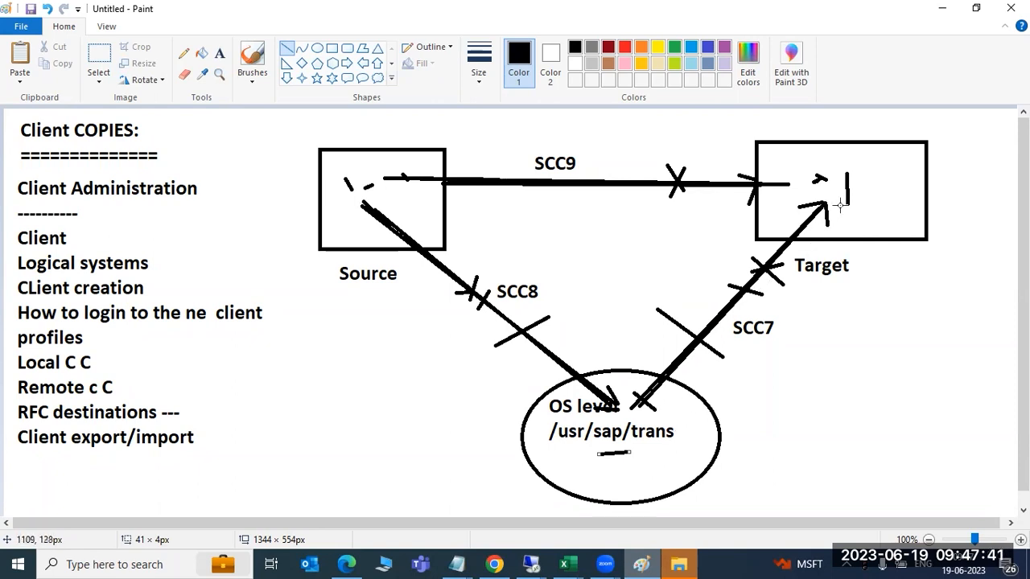
pyautogui.moveTo(272, 211)
pyautogui.mouseDown()
pyautogui.moveTo(358, 217)
pyautogui.moveTo(587, 387)
pyautogui.mouseUp()
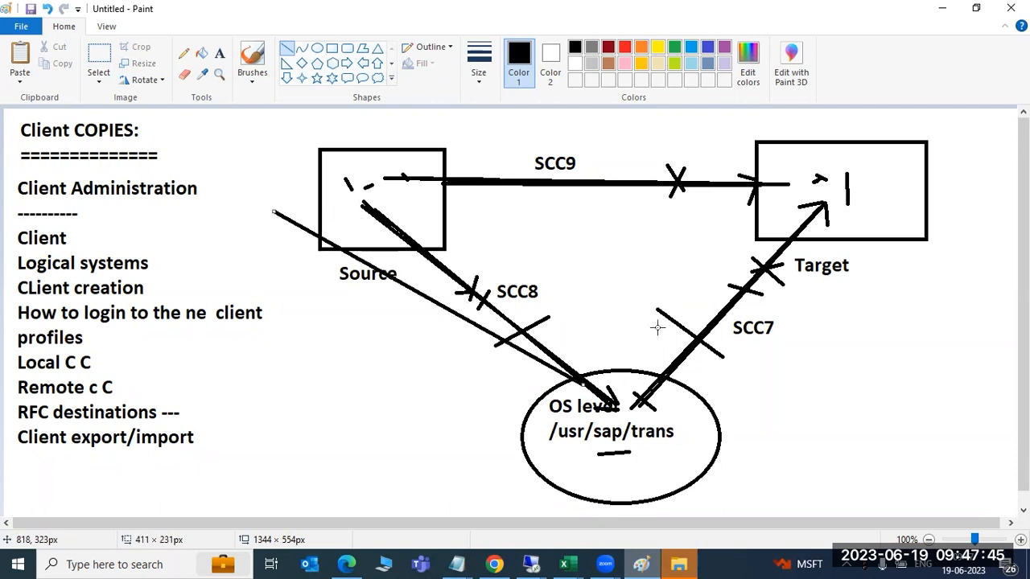
pyautogui.moveTo(832, 208); pyautogui.dragTo(850, 200)
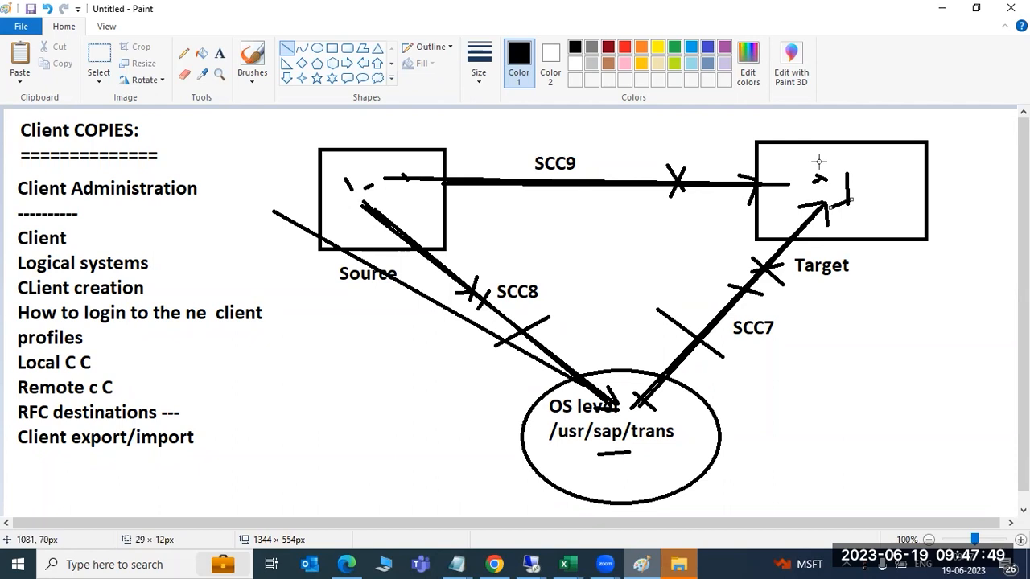
pyautogui.moveTo(550, 174); pyautogui.dragTo(563, 175)
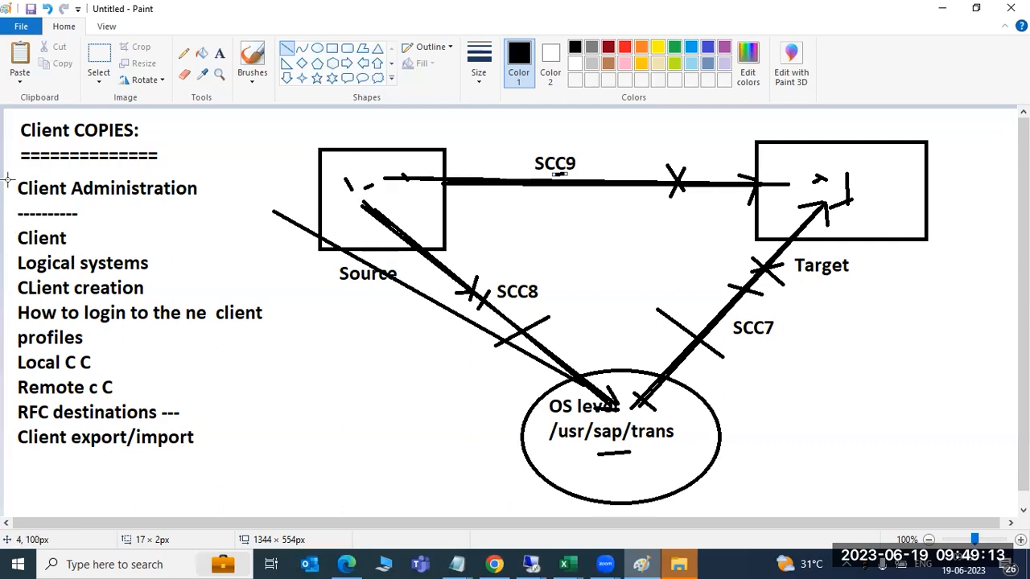
# Step: Bracket the topic list with left, bottom and slanted right lines, then close Paint without saving
pyautogui.moveTo(7, 121); pyautogui.dragTo(7, 521)
pyautogui.moveTo(20, 457); pyautogui.dragTo(252, 459)
pyautogui.moveTo(276, 304); pyautogui.dragTo(243, 460)
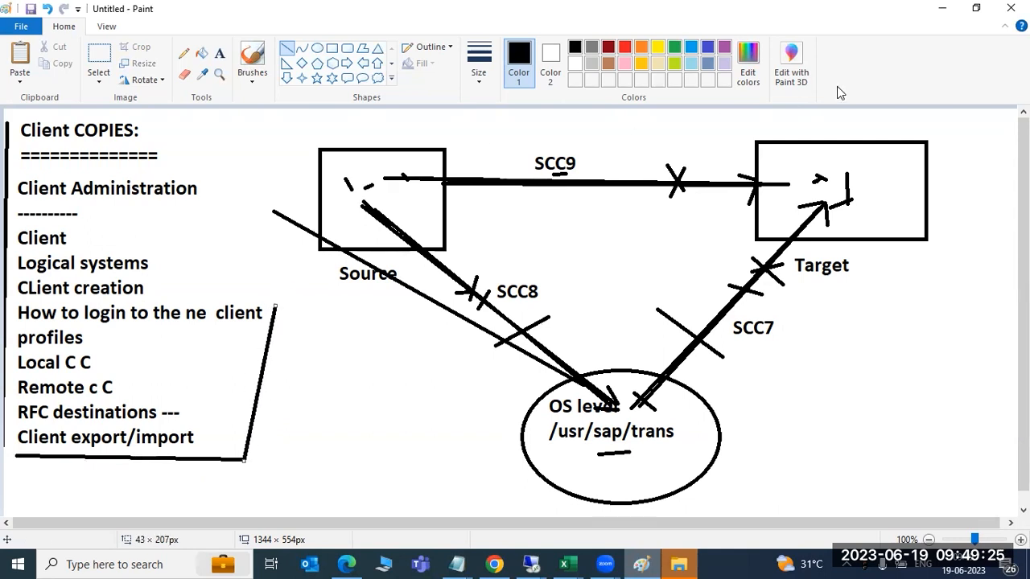
pyautogui.click(1010, 8)
pyautogui.click(554, 282)
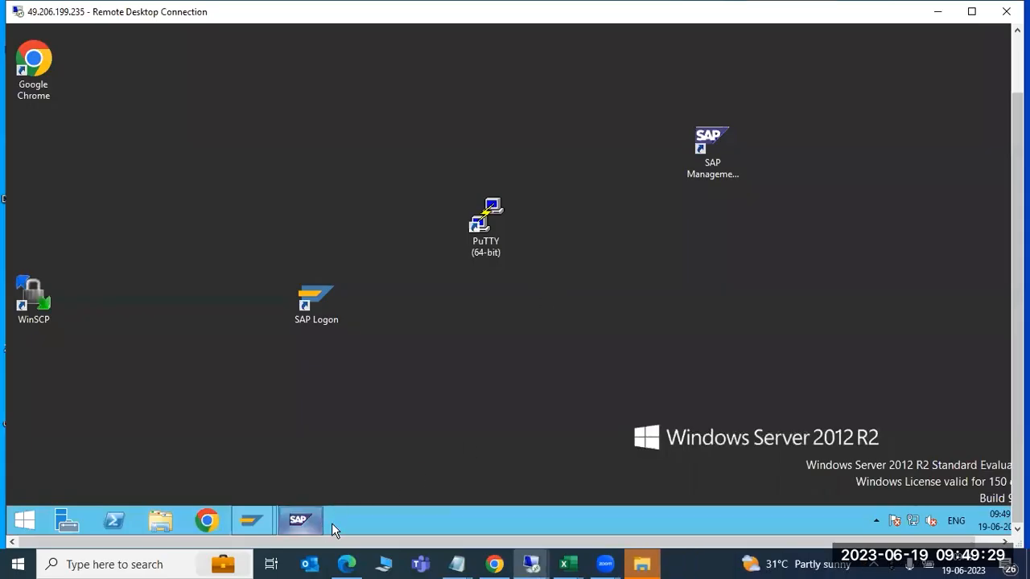
# Step: Try to stop the NWD system, enter the admin user name, cancel the login, and dismiss the 401 error
pyautogui.click(291, 521)
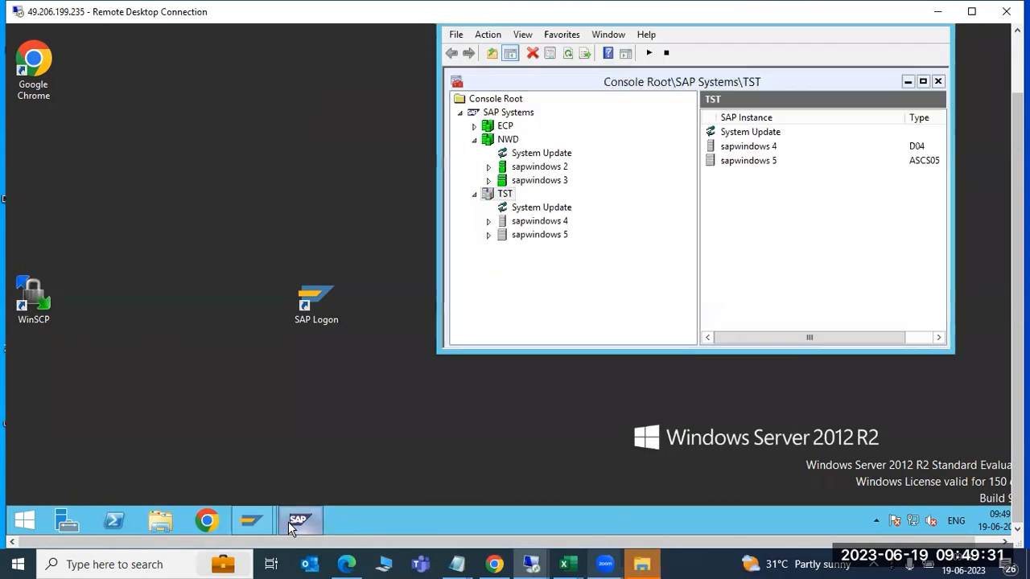
pyautogui.rightClick(489, 142)
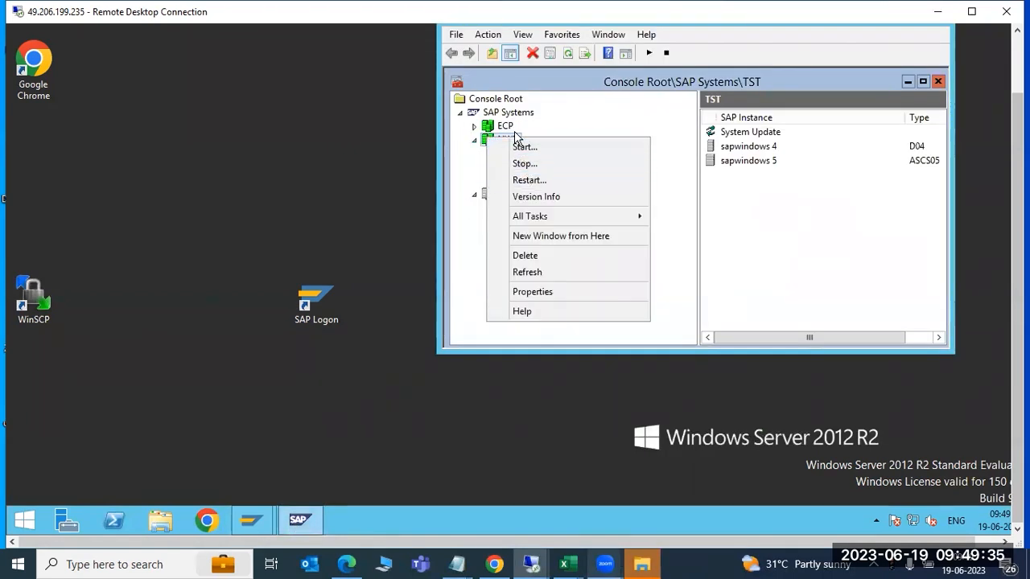
pyautogui.click(527, 184)
pyautogui.click(643, 348)
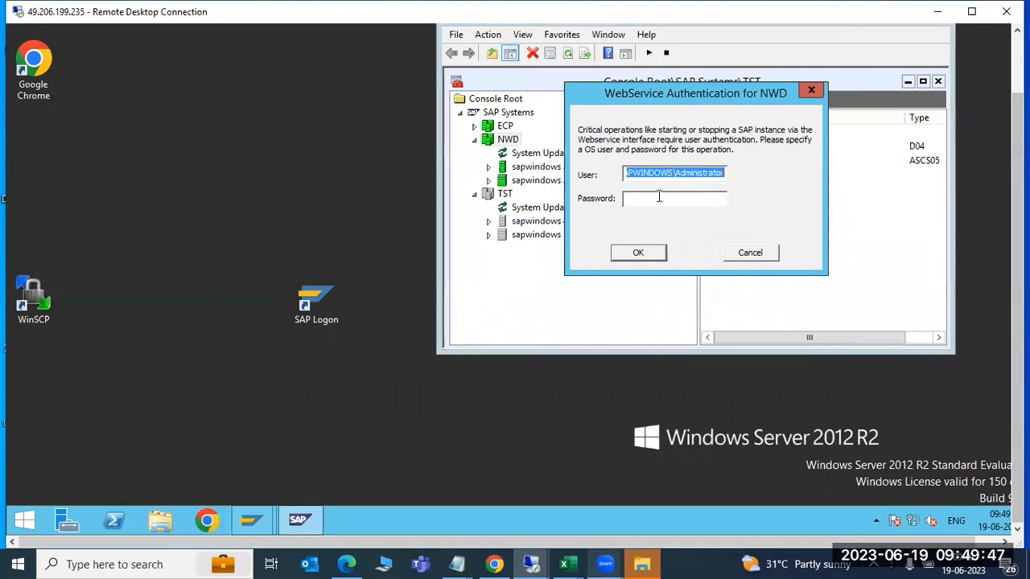
pyautogui.write('nwdadm')
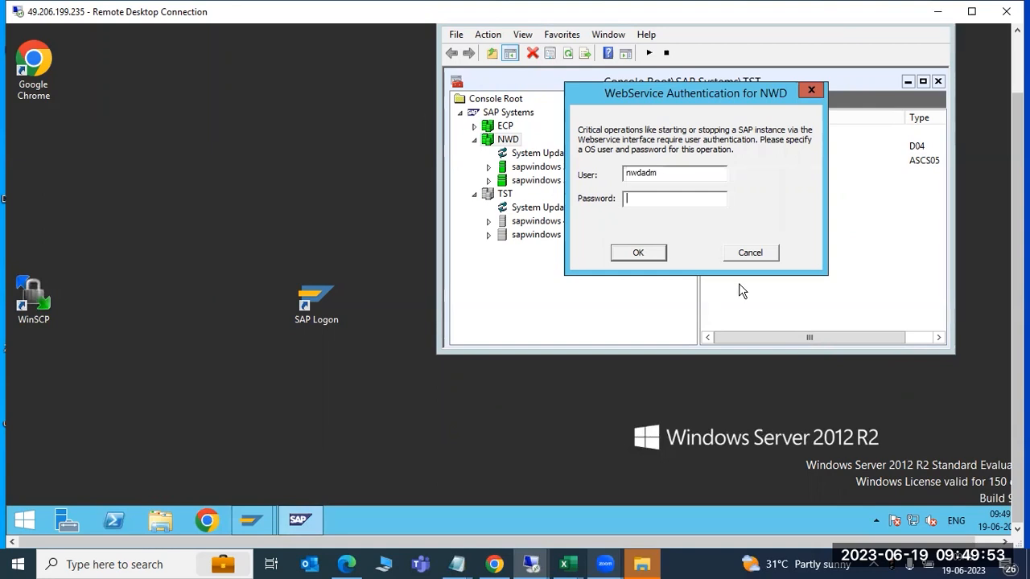
pyautogui.click(749, 254)
pyautogui.click(744, 233)
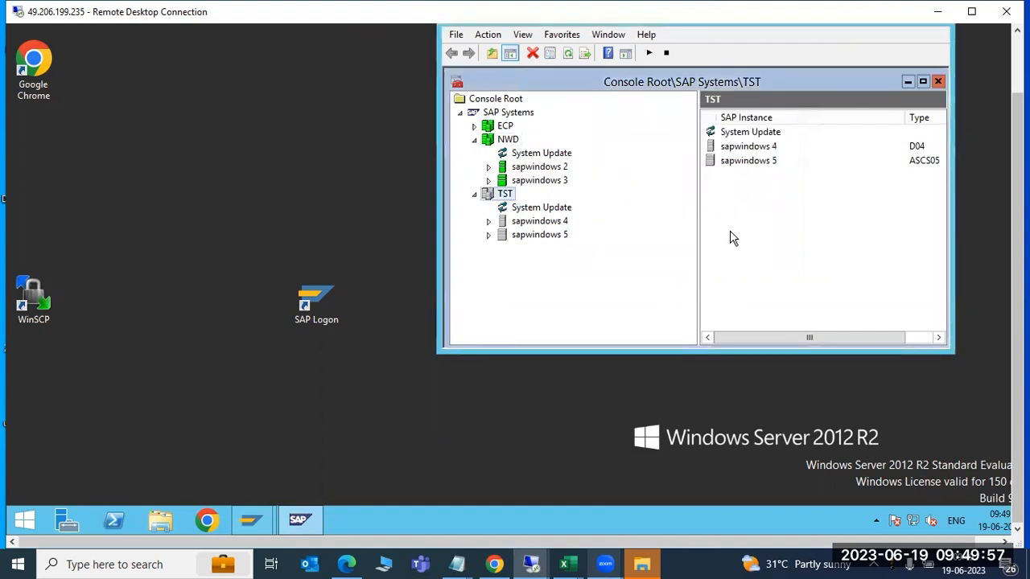
# Step: Select NWD to show its instances sapwindows 2 and sapwindows 3
pyautogui.click(508, 139)
pyautogui.click(505, 126)
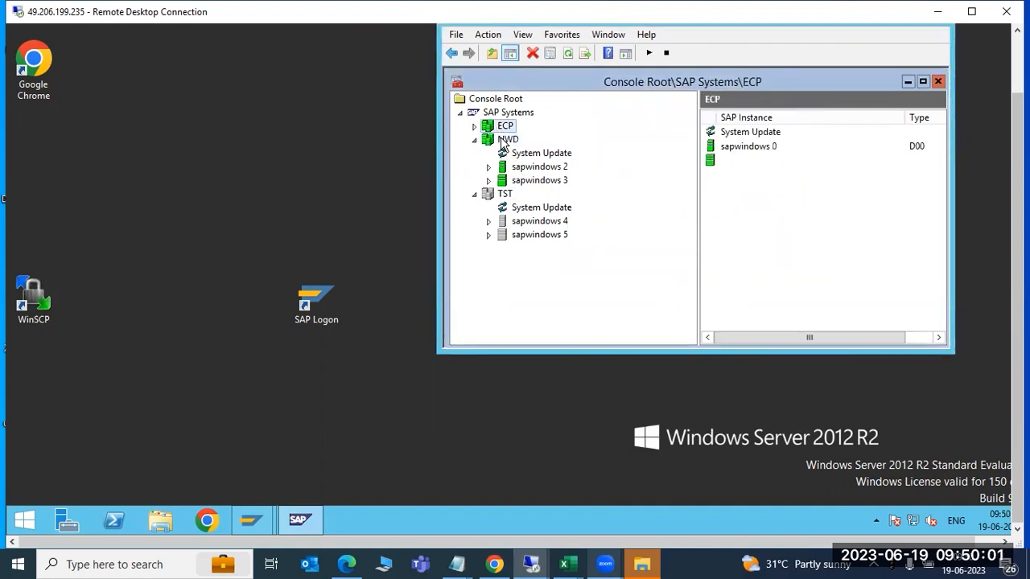
pyautogui.click(507, 139)
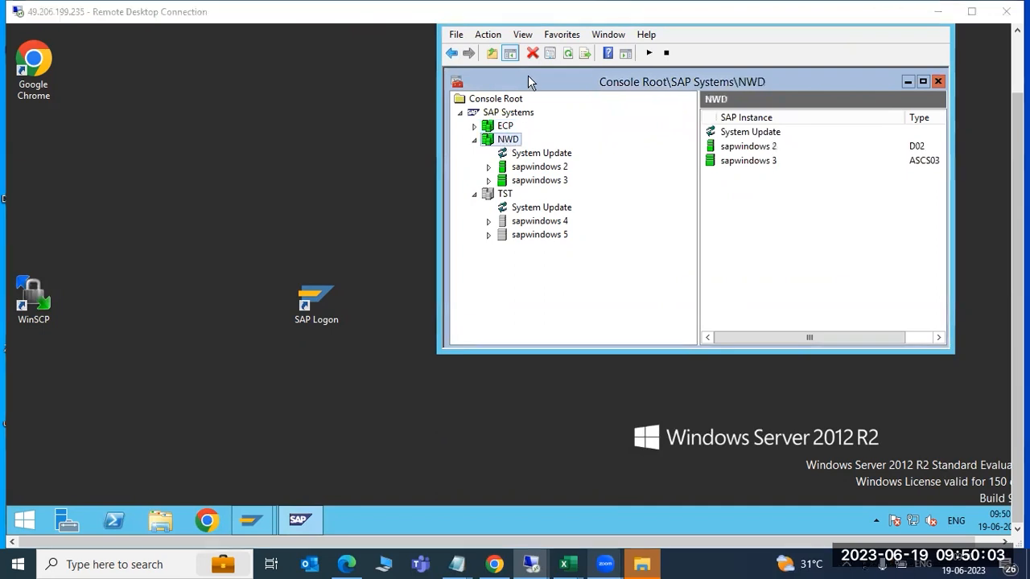